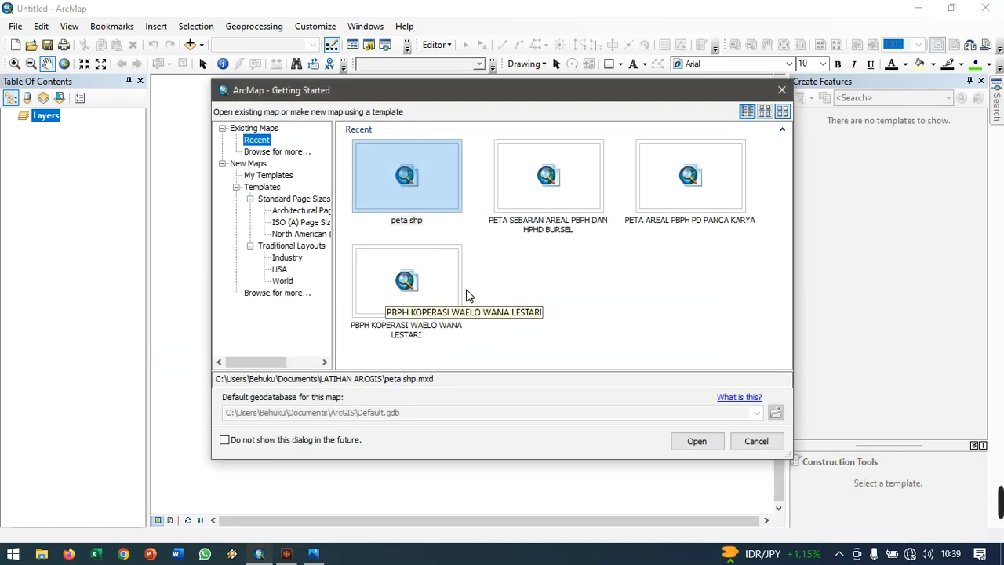
# - Dismiss the Getting Started dialog and begin with a blank, untitled map
pyautogui.click(755, 441)
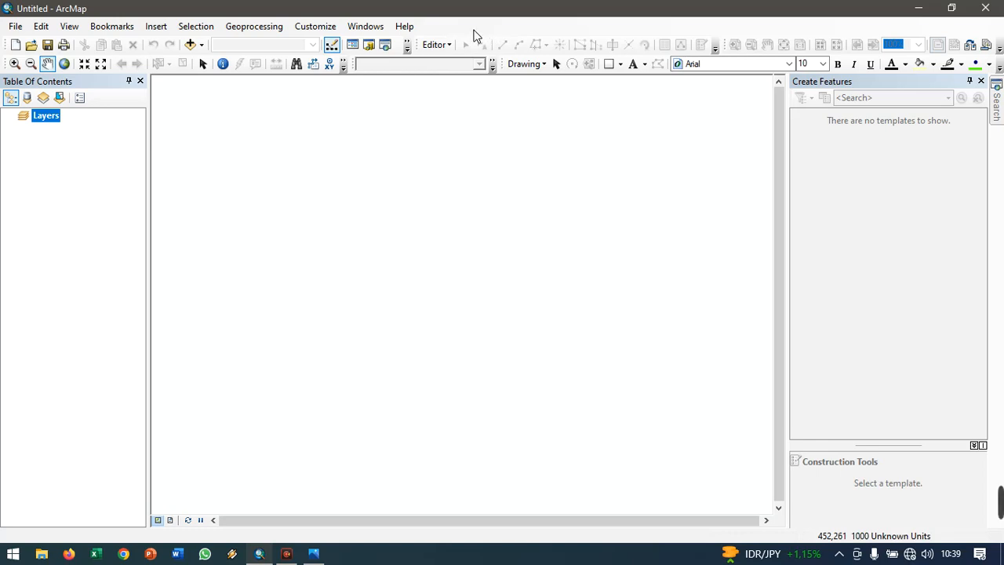
# - Hide the Layout toolbar and show it again
pyautogui.rightClick(484, 32)
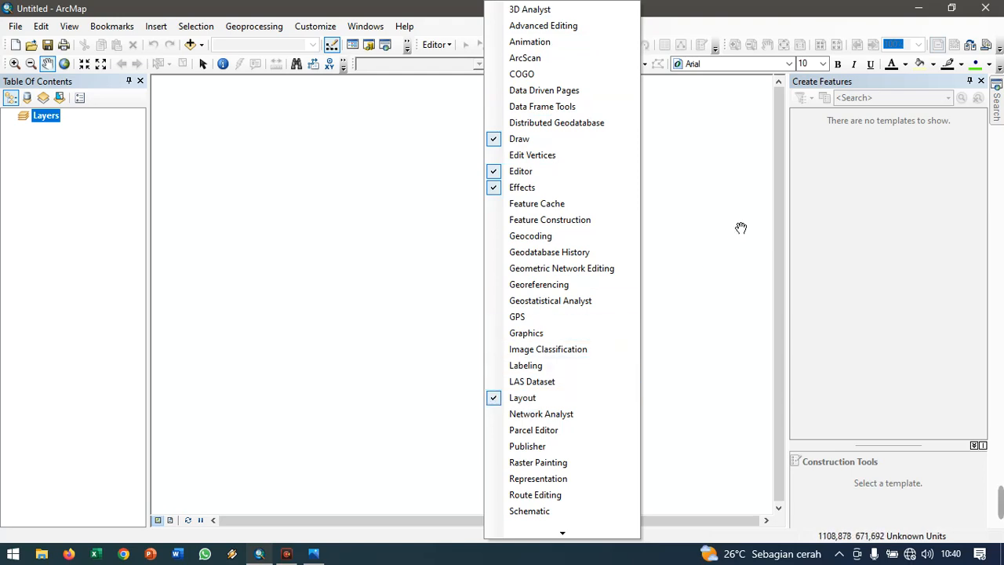
pyautogui.click(518, 160)
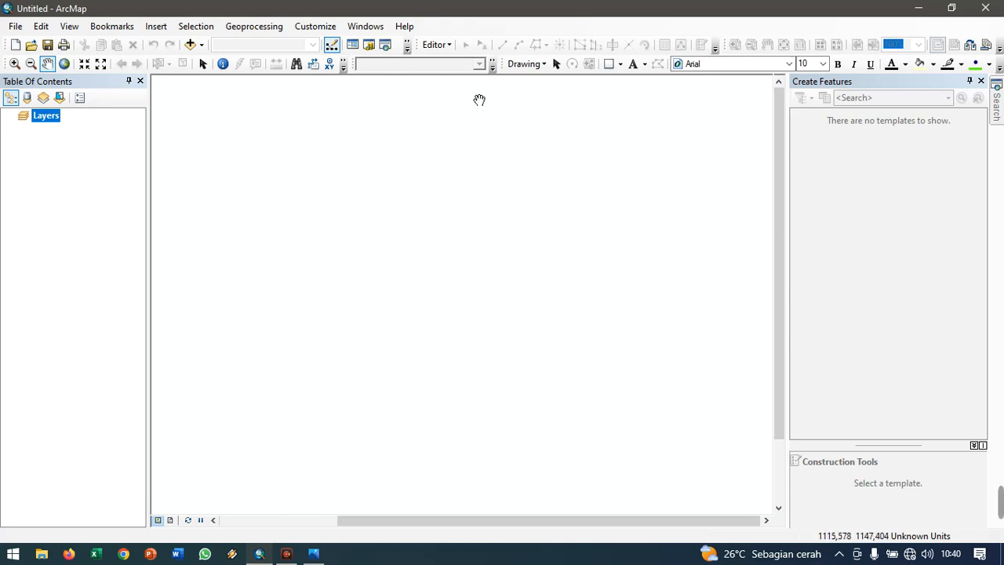
pyautogui.rightClick(557, 40)
pyautogui.click(604, 363)
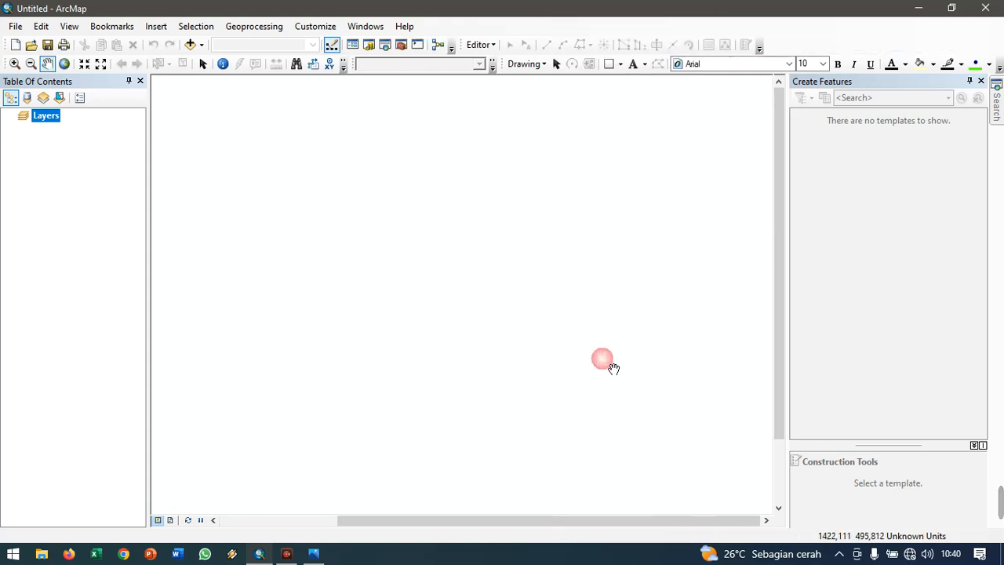
pyautogui.rightClick(551, 27)
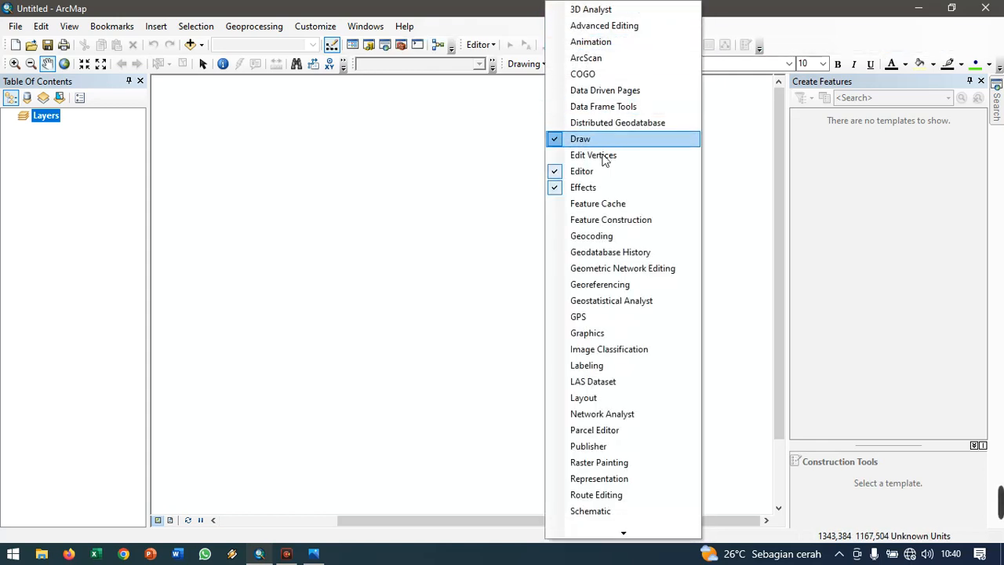
pyautogui.click(595, 381)
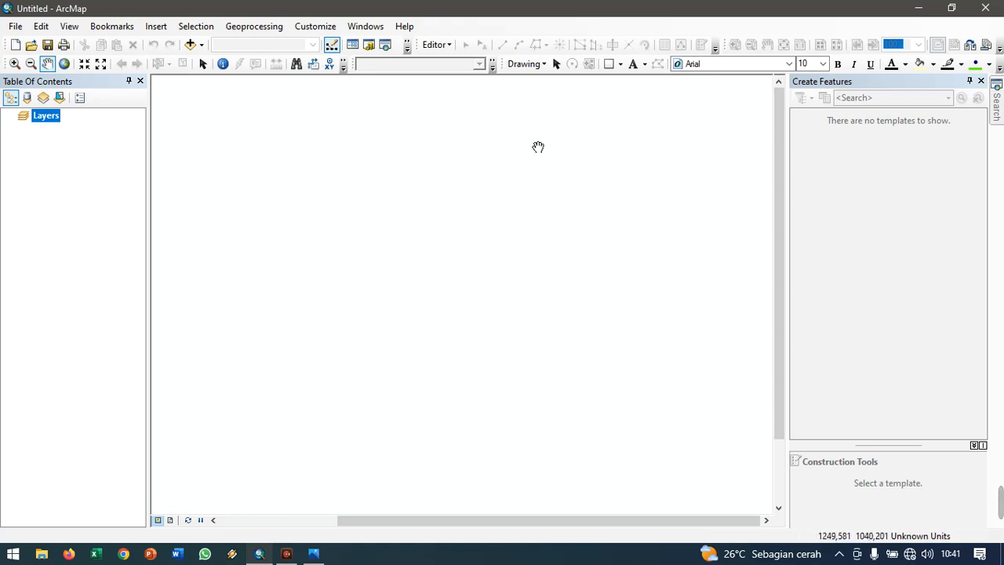
# - Start adding data to the map and try to connect to the LATIHAN ARCGIS folder in the Documents library
pyautogui.click(191, 46)
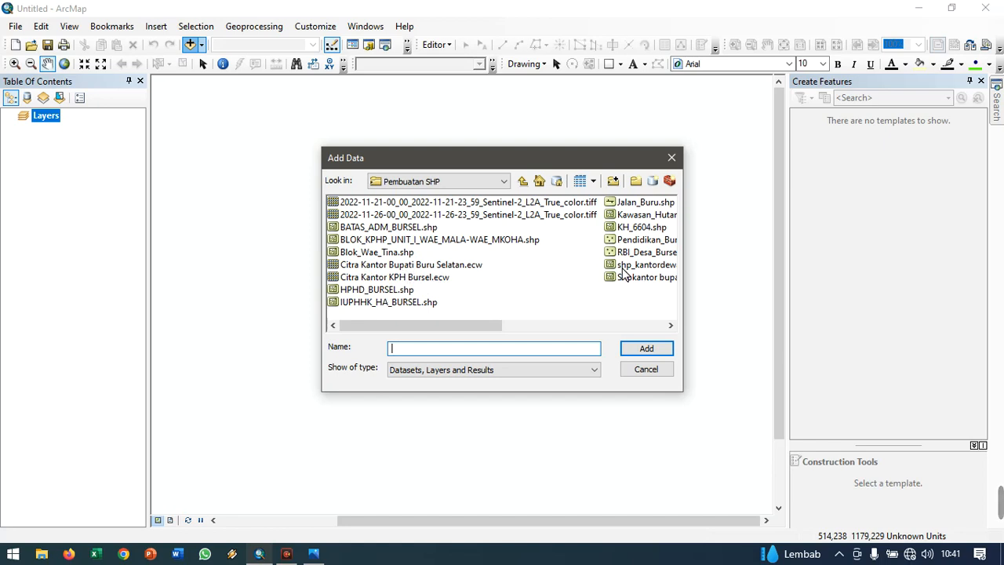
pyautogui.click(613, 183)
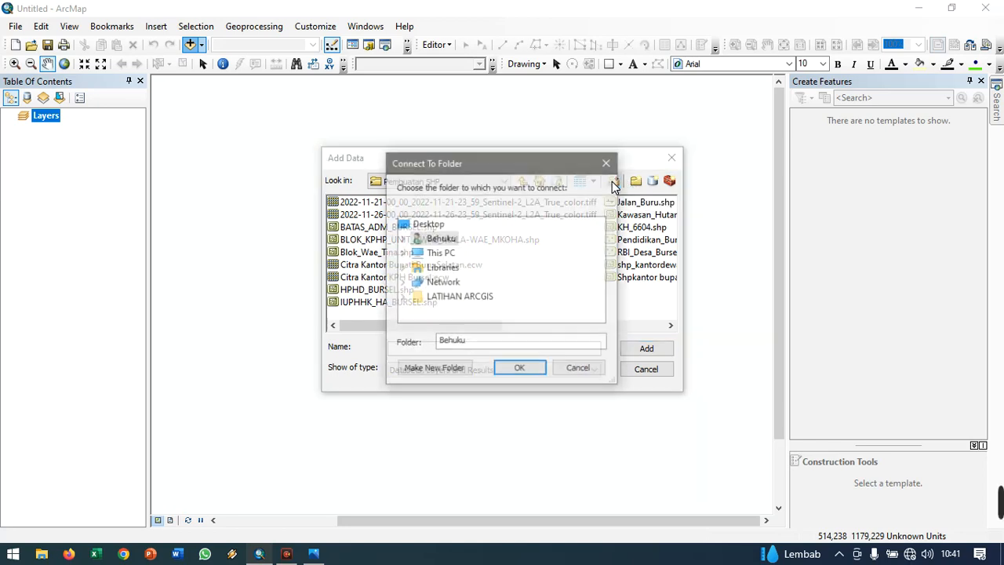
pyautogui.doubleClick(447, 269)
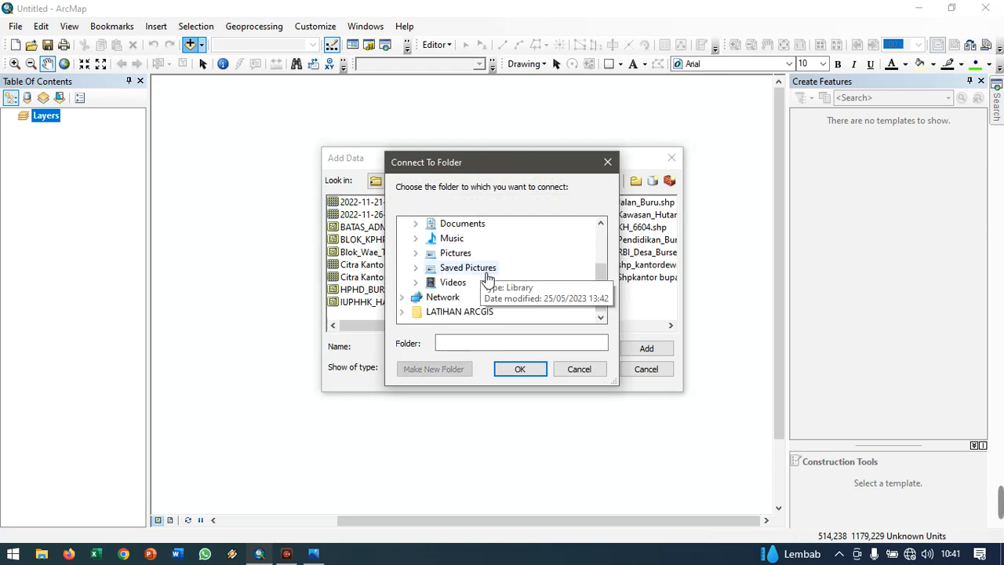
pyautogui.doubleClick(455, 225)
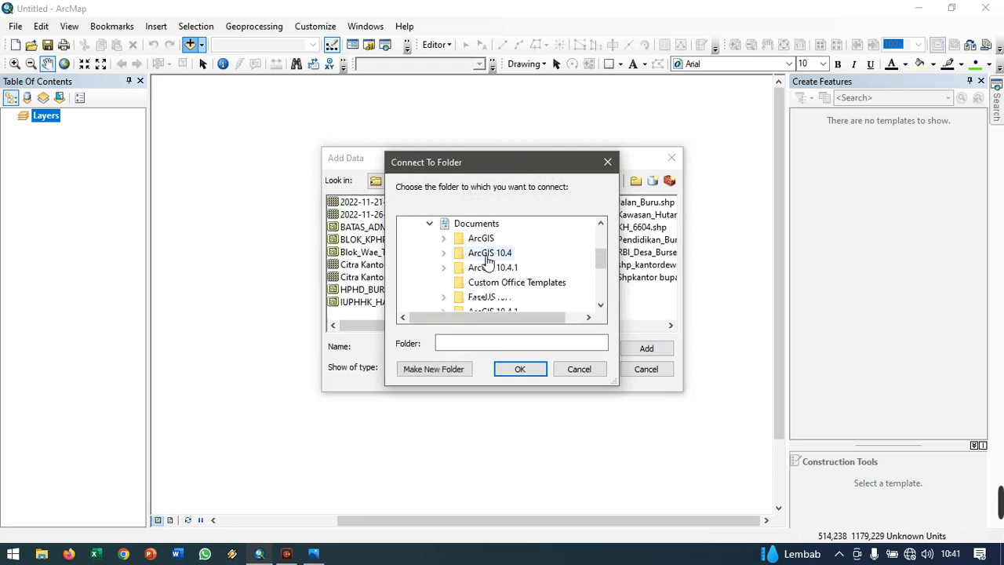
pyautogui.scroll(-3, 518, 283)
pyautogui.click(512, 226)
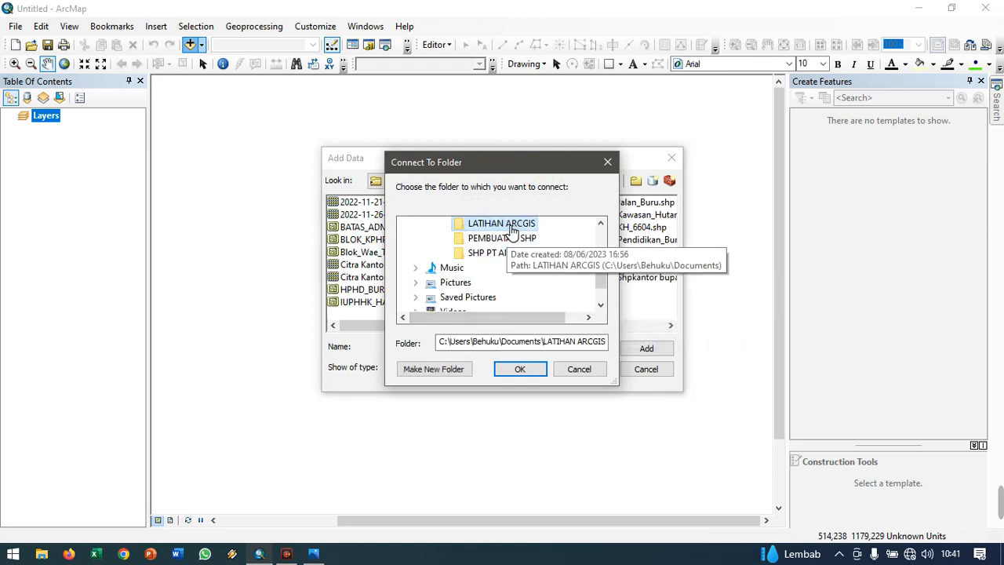
pyautogui.click(520, 369)
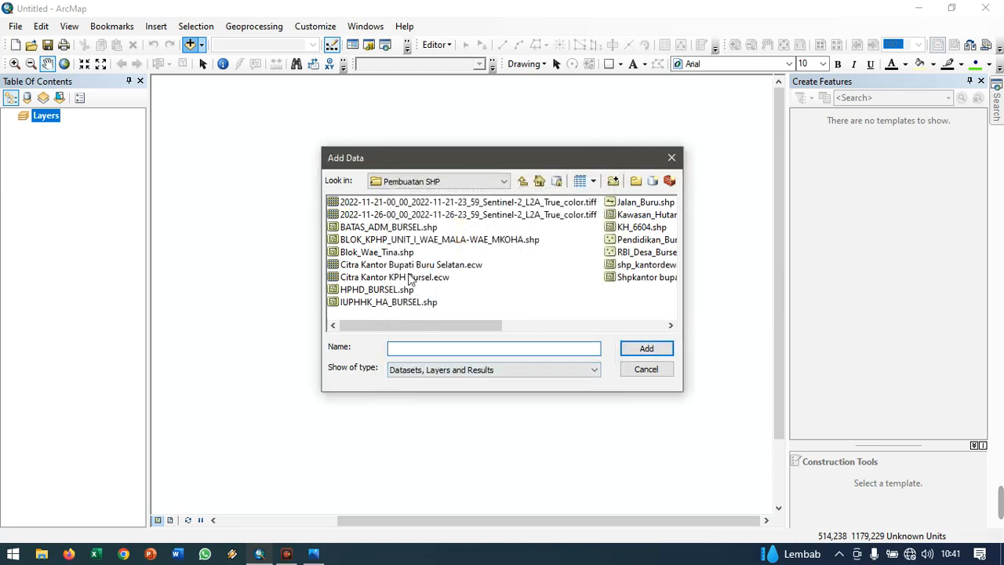
# - Add the image Citra Kantor Bupati Buru Selatan.ecw to the map and show the office buildings around the roundabout at 1:4.000
pyautogui.click(383, 265)
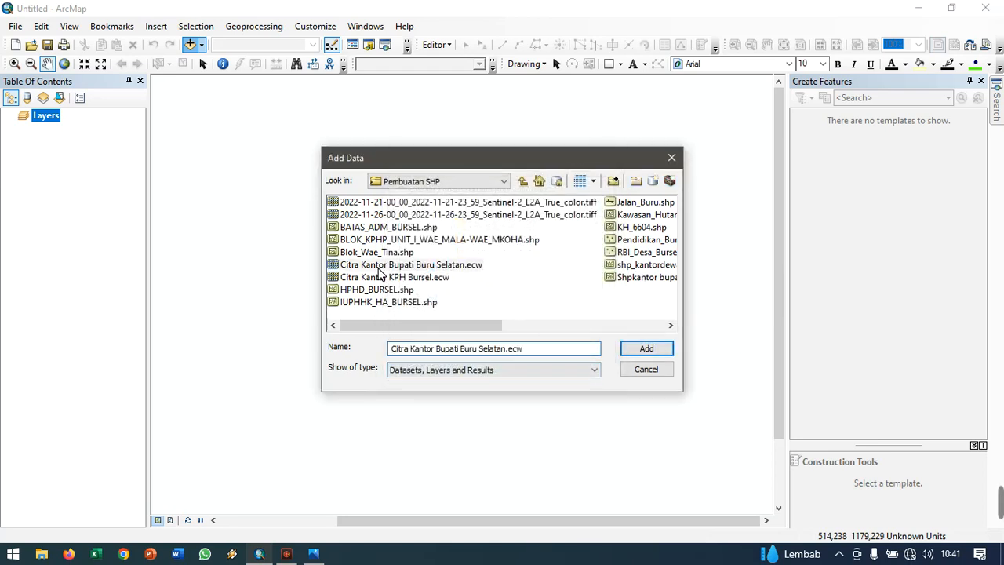
pyautogui.click(646, 350)
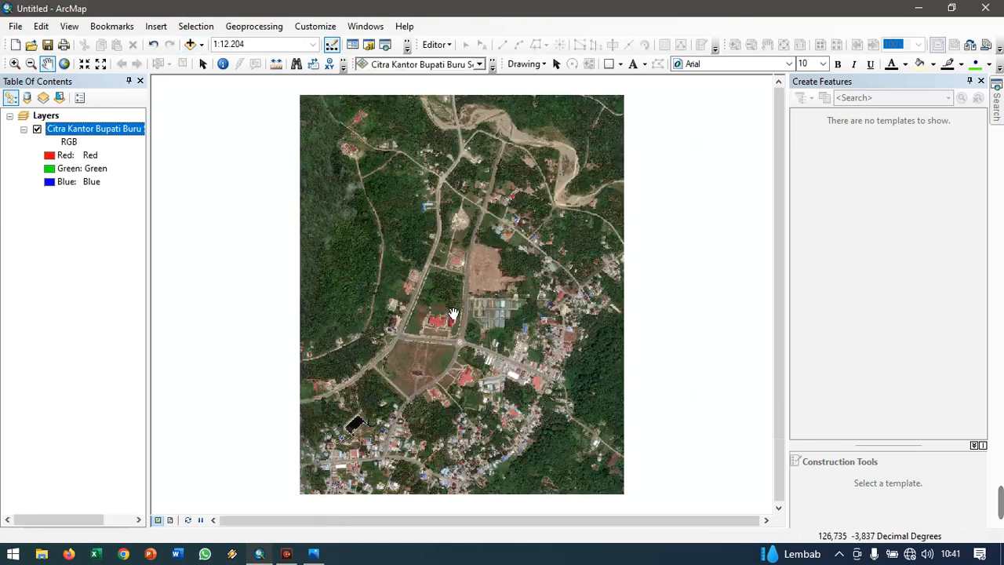
pyautogui.scroll(-5, 458, 390)
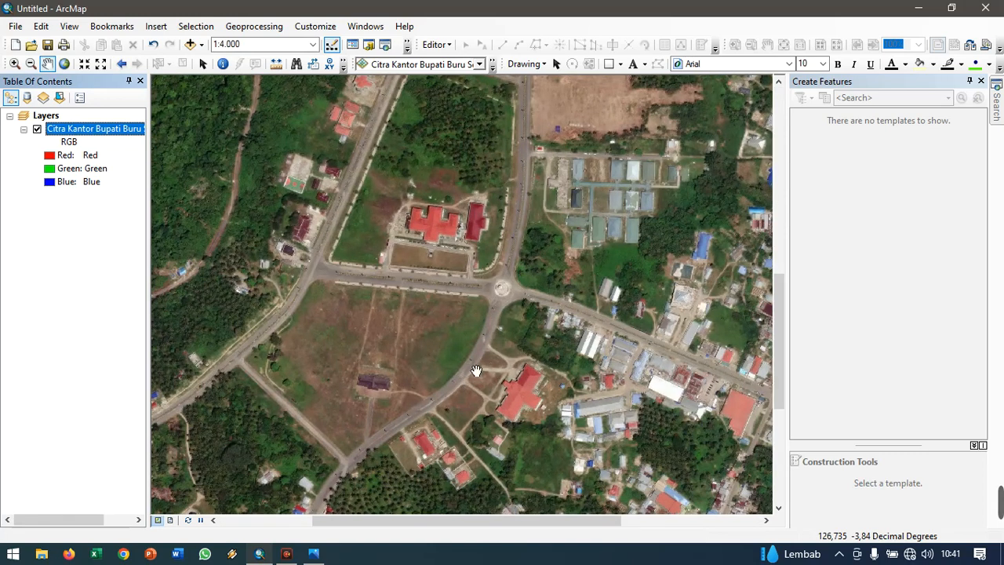
pyautogui.moveTo(527, 330); pyautogui.dragTo(508, 315)
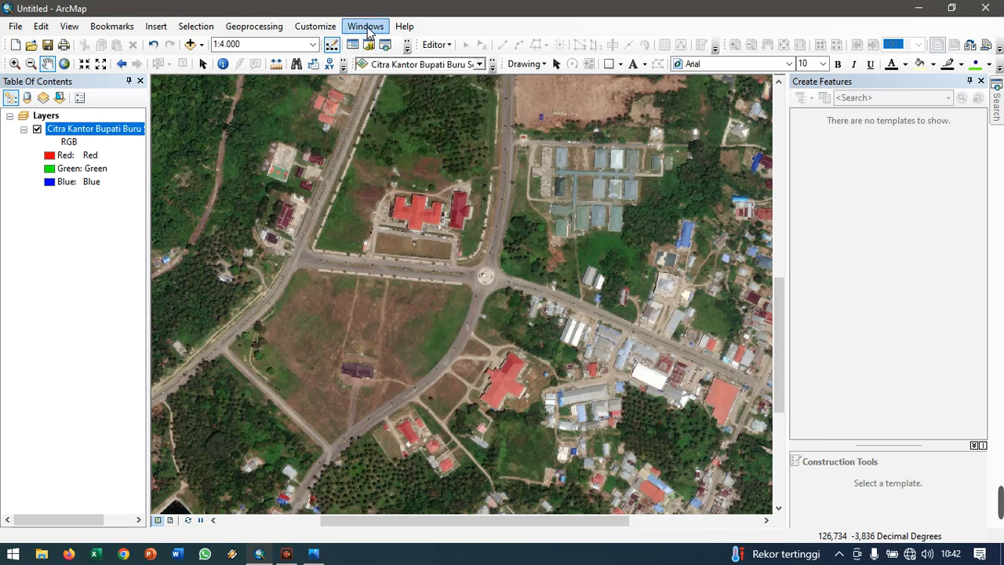
# - Display the Catalog window and set it to auto-hide
pyautogui.click(366, 26)
pyautogui.click(375, 108)
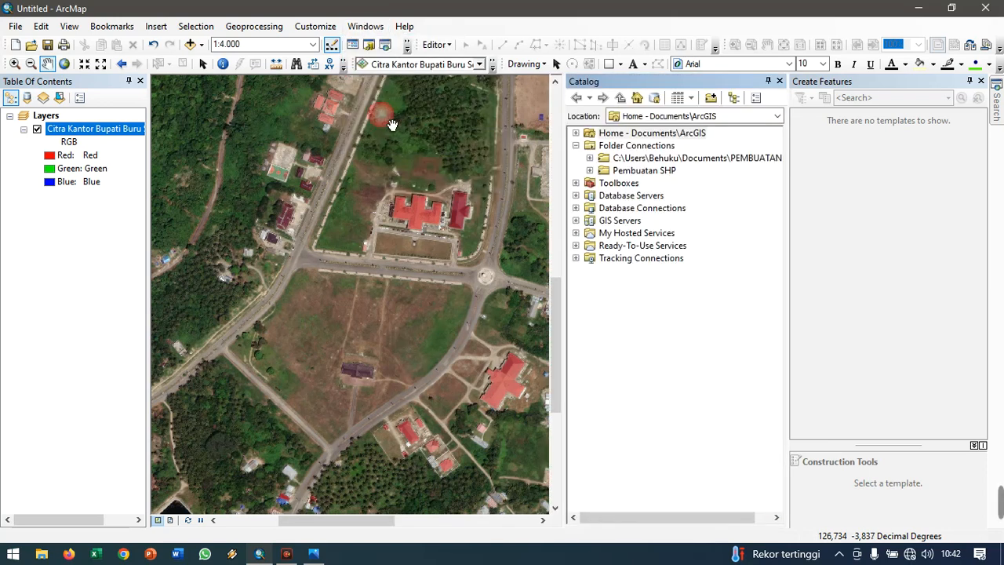
pyautogui.click(768, 81)
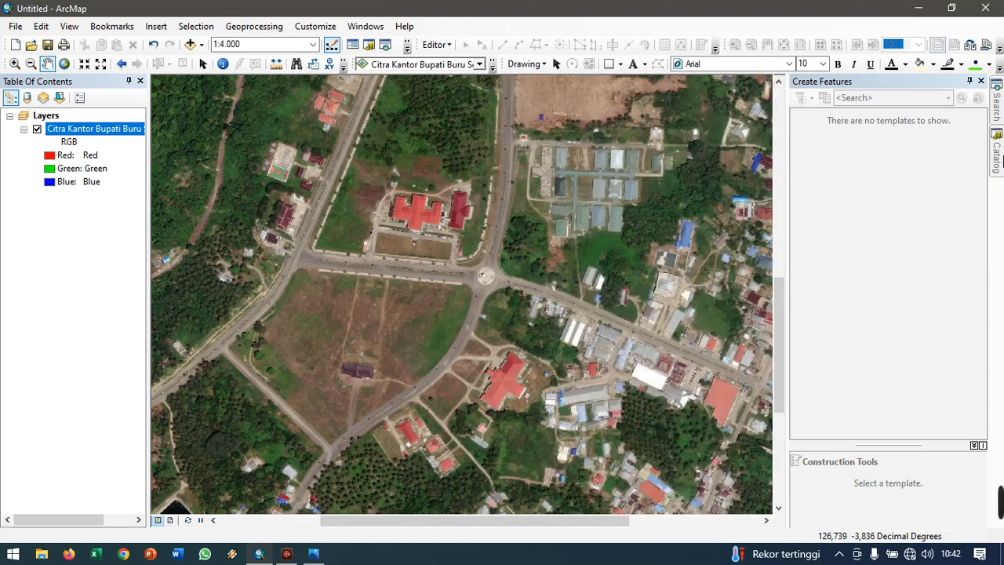
# - Add a folder connection in the Catalog to the PEMBUATAN SHP folder in Documents
pyautogui.moveTo(998, 162)
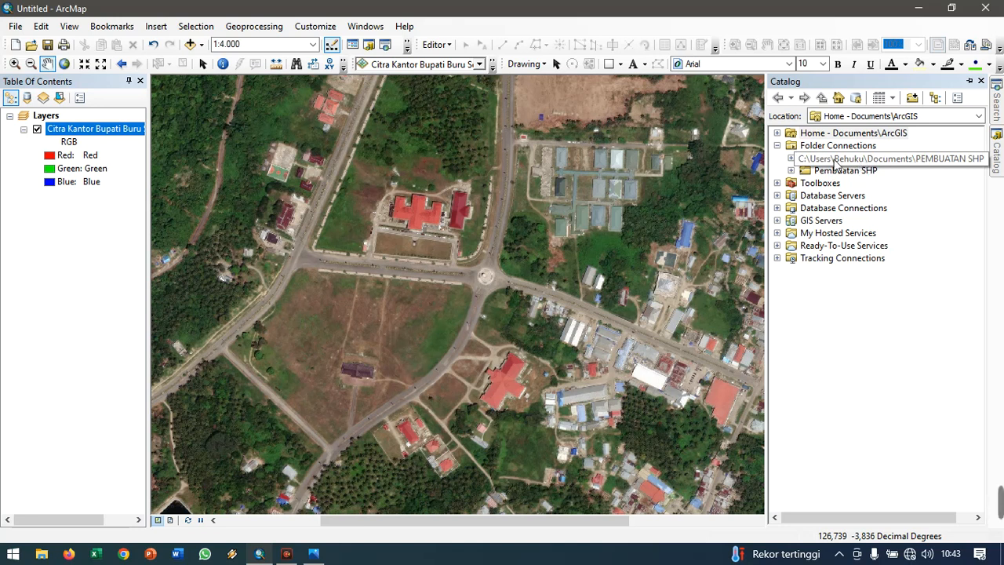
pyautogui.rightClick(830, 151)
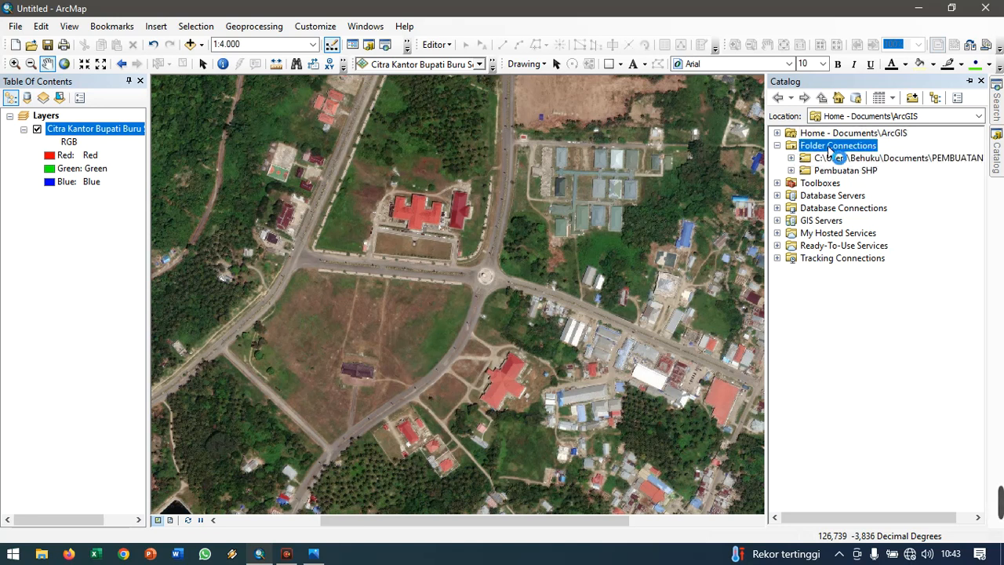
pyautogui.click(871, 153)
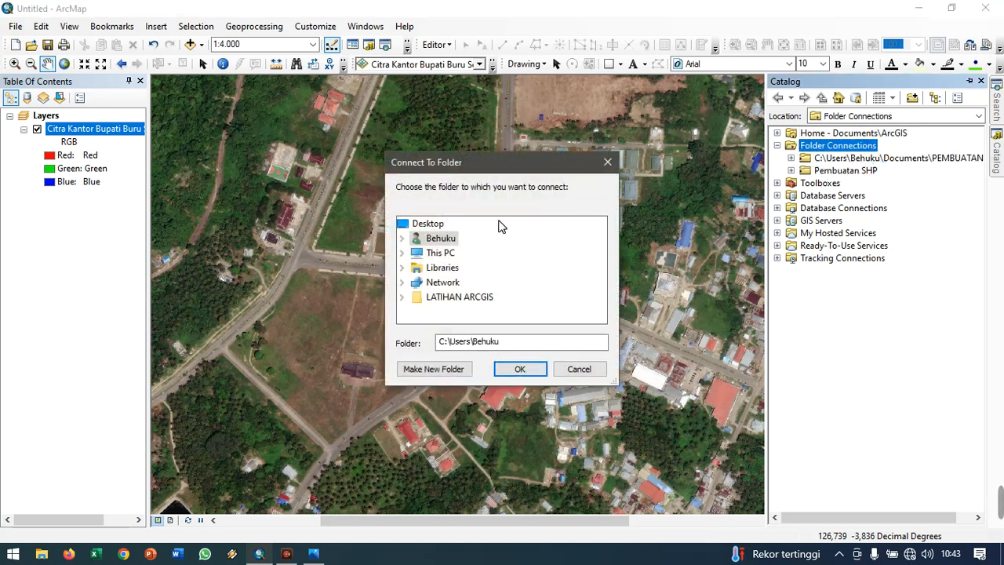
pyautogui.doubleClick(455, 253)
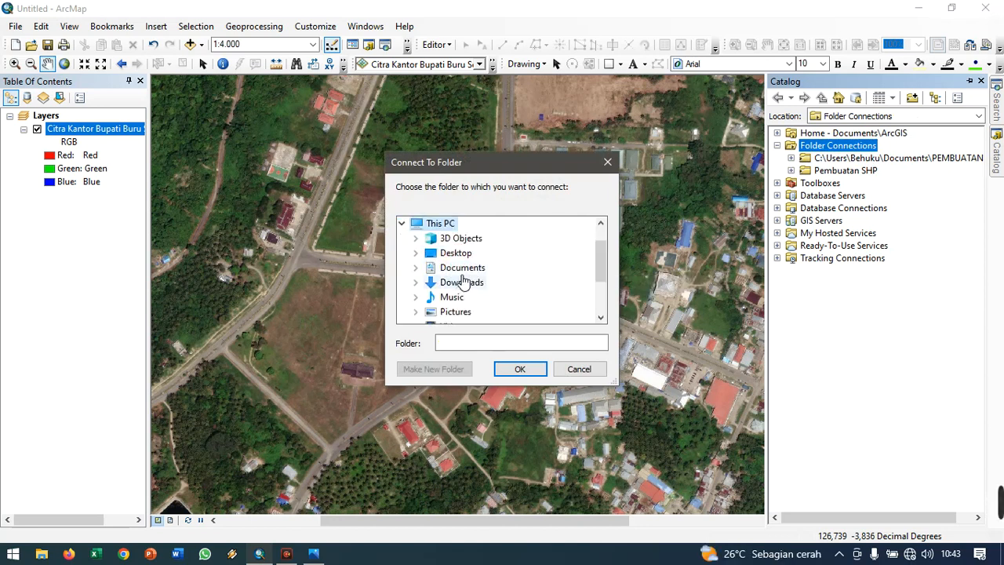
pyautogui.doubleClick(463, 268)
pyautogui.scroll(-2, 471, 263)
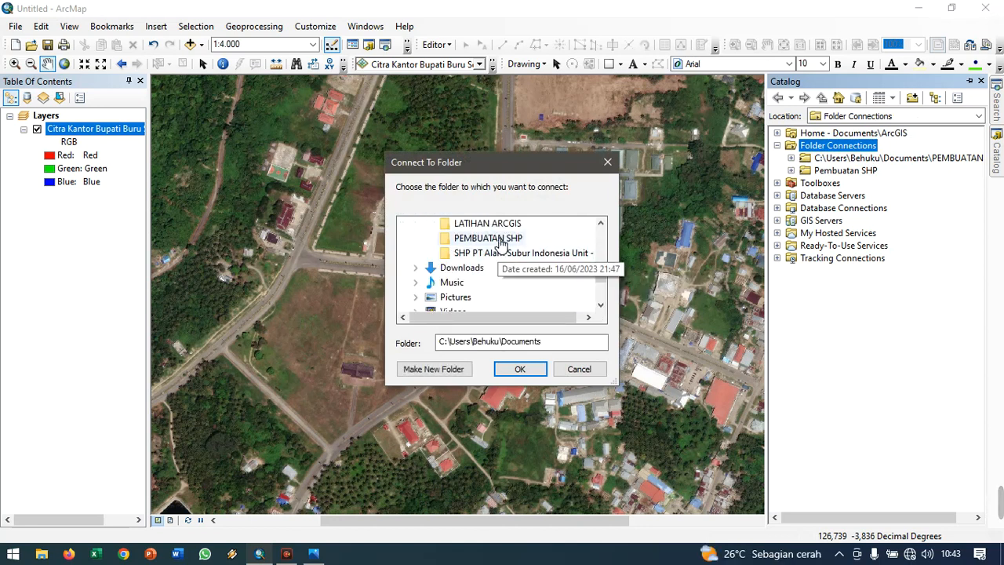
pyautogui.click(500, 244)
pyautogui.click(521, 369)
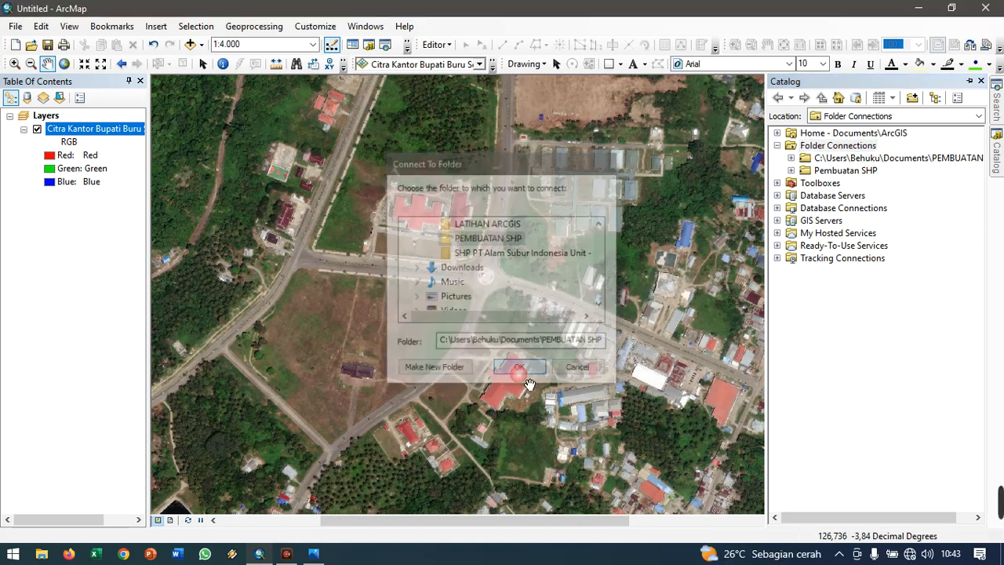
# - Start a new shapefile in the PEMBUATAN SHP folder, named Gedung Kantor, with feature type Polygon
pyautogui.moveTo(809, 514); pyautogui.dragTo(841, 518)
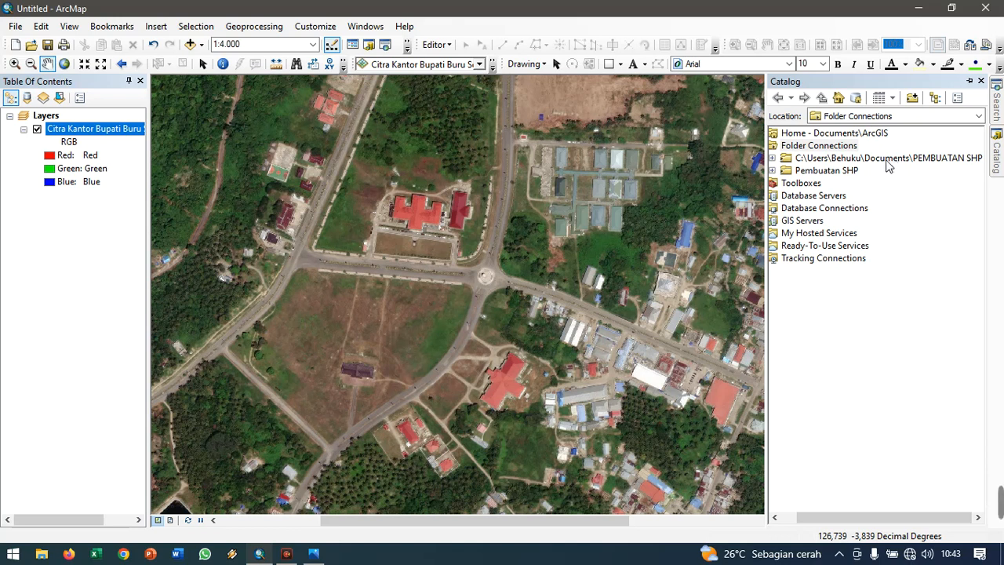
pyautogui.rightClick(835, 162)
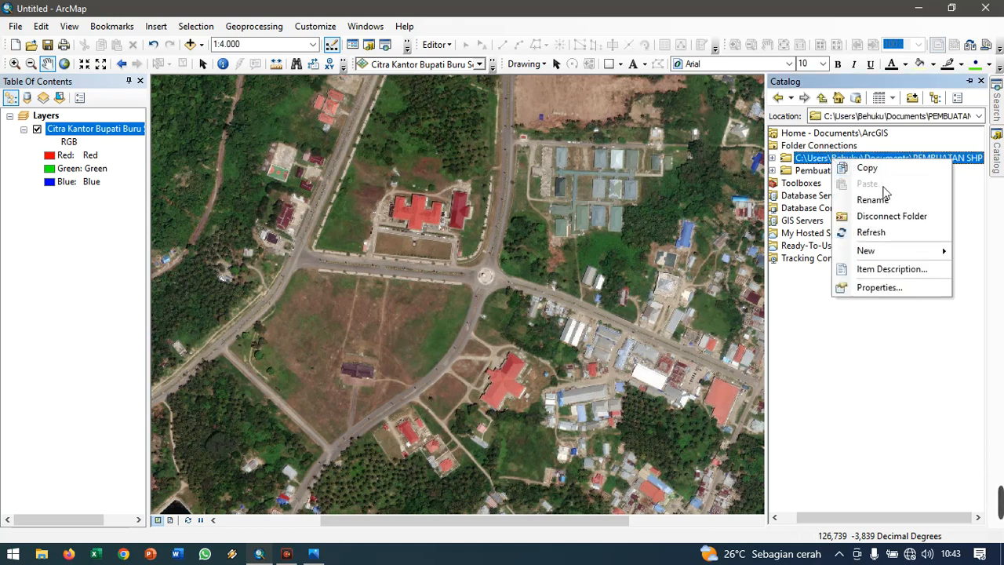
pyautogui.moveTo(902, 253)
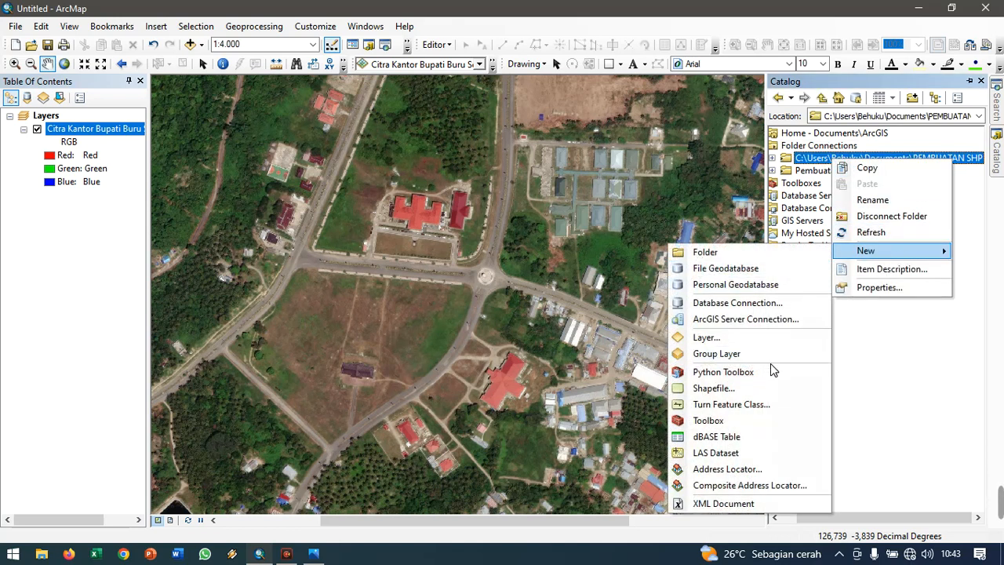
pyautogui.click(730, 389)
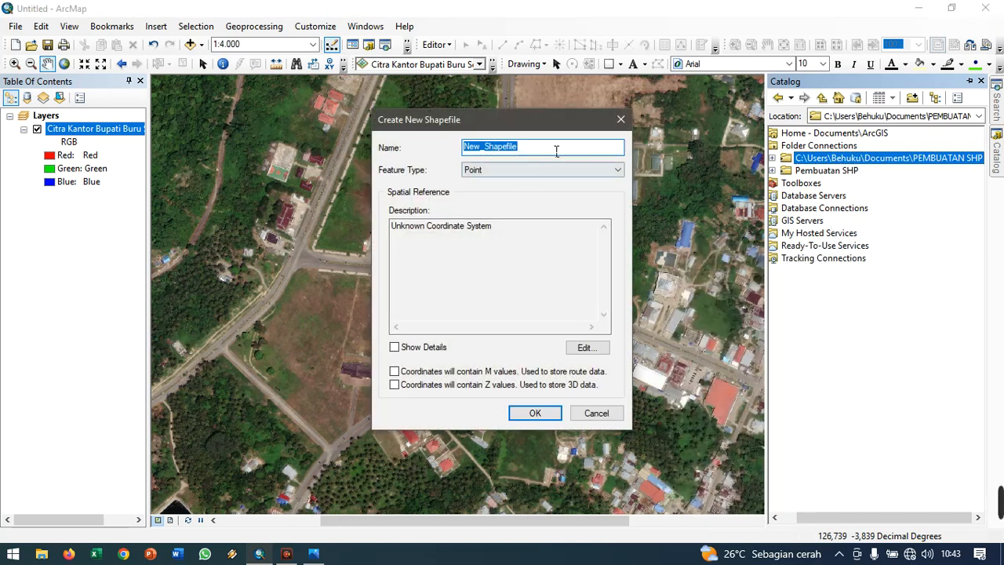
pyautogui.moveTo(531, 148); pyautogui.dragTo(410, 142)
pyautogui.write('Gedung Kantor')
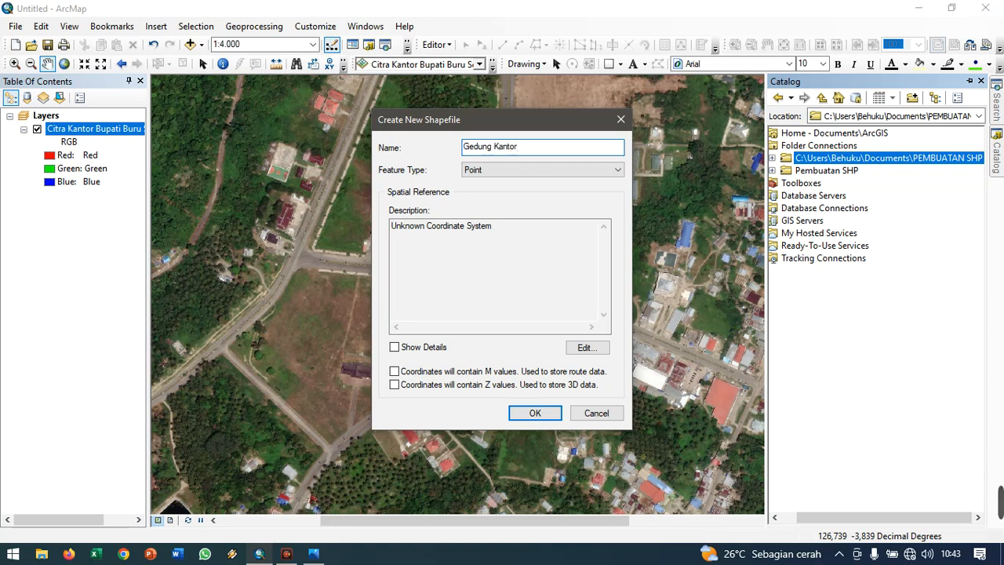
pyautogui.click(512, 168)
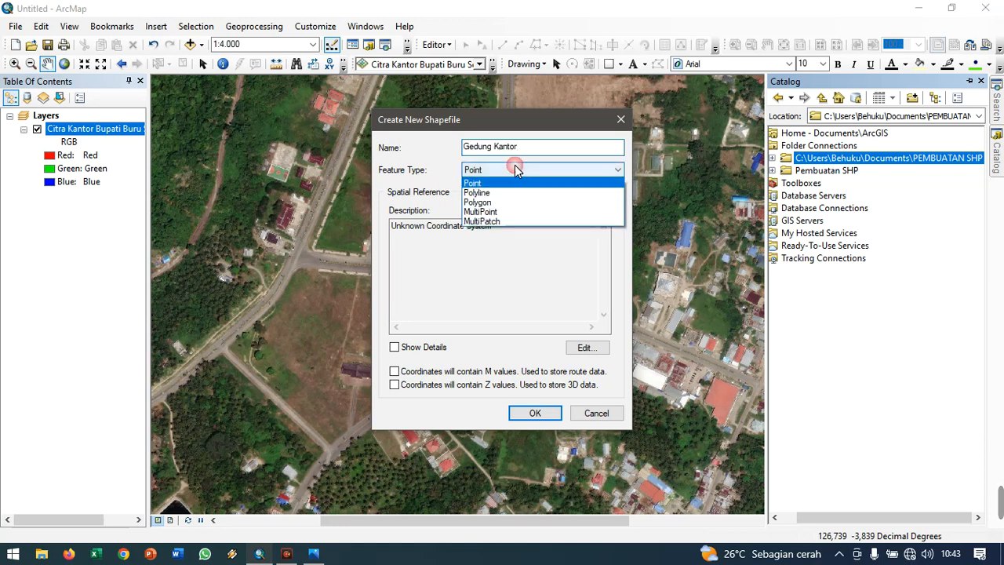
pyautogui.click(491, 202)
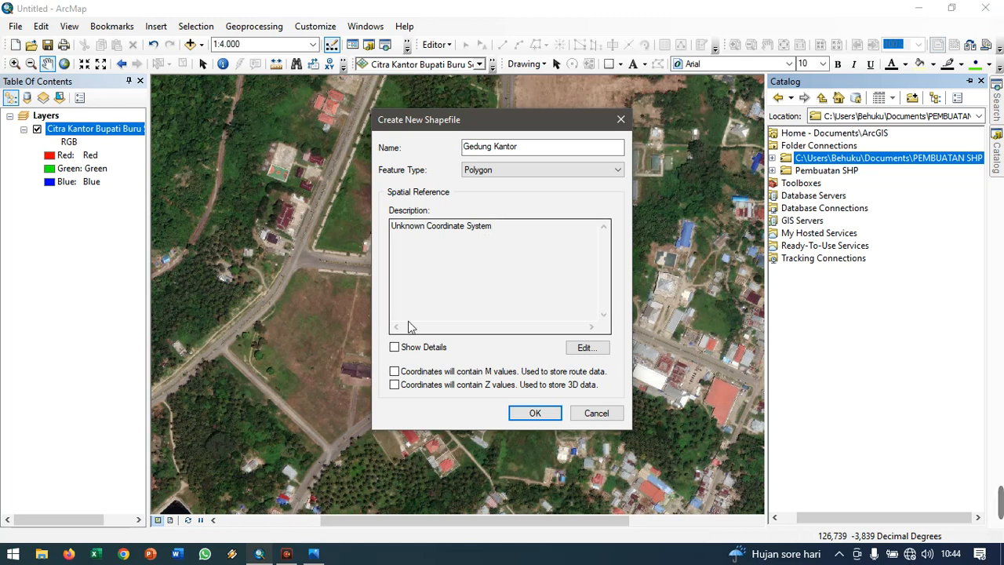
# - Switch to the Photos image Pembagian Zona UTM di Indonesia.jpg, examine the UTM zones of eastern Indonesia, and return to ArcMap
pyautogui.click(314, 555)
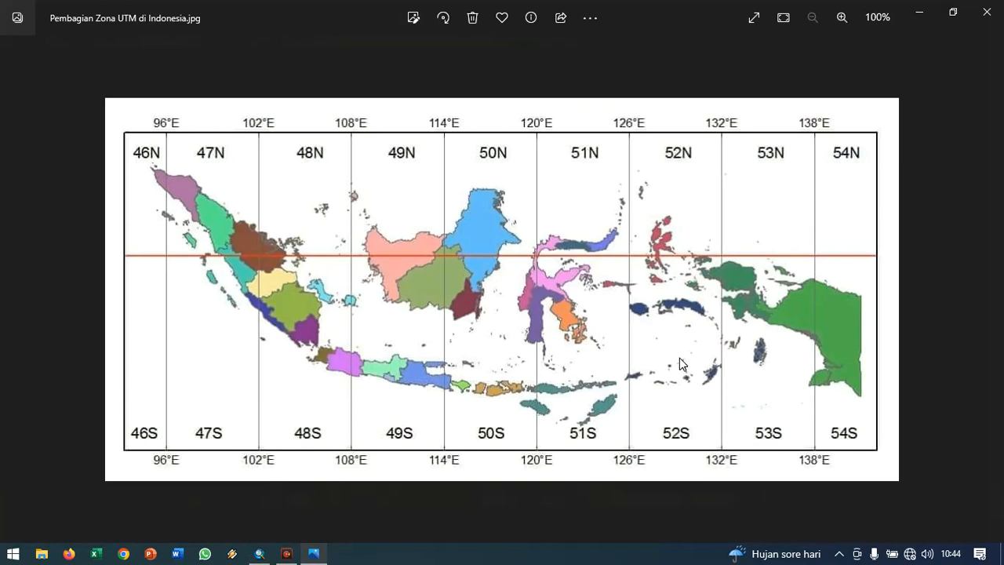
pyautogui.scroll(5, 678, 351)
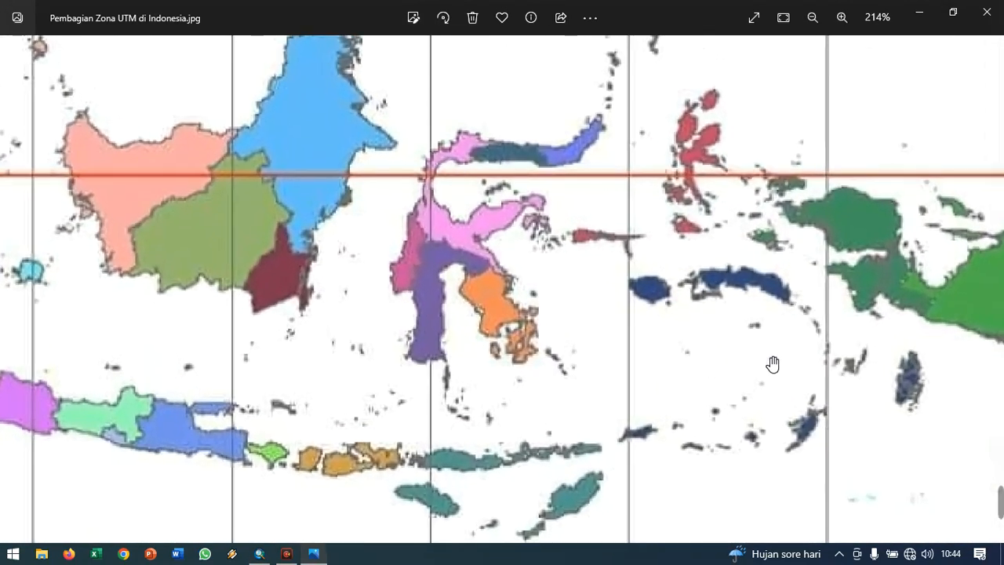
pyautogui.moveTo(773, 364); pyautogui.dragTo(673, 276)
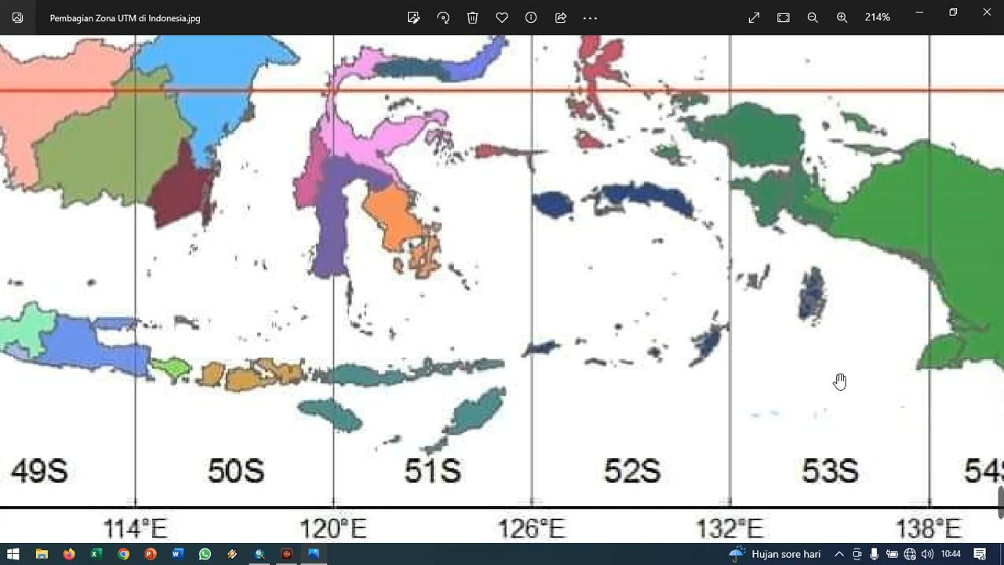
pyautogui.click(922, 16)
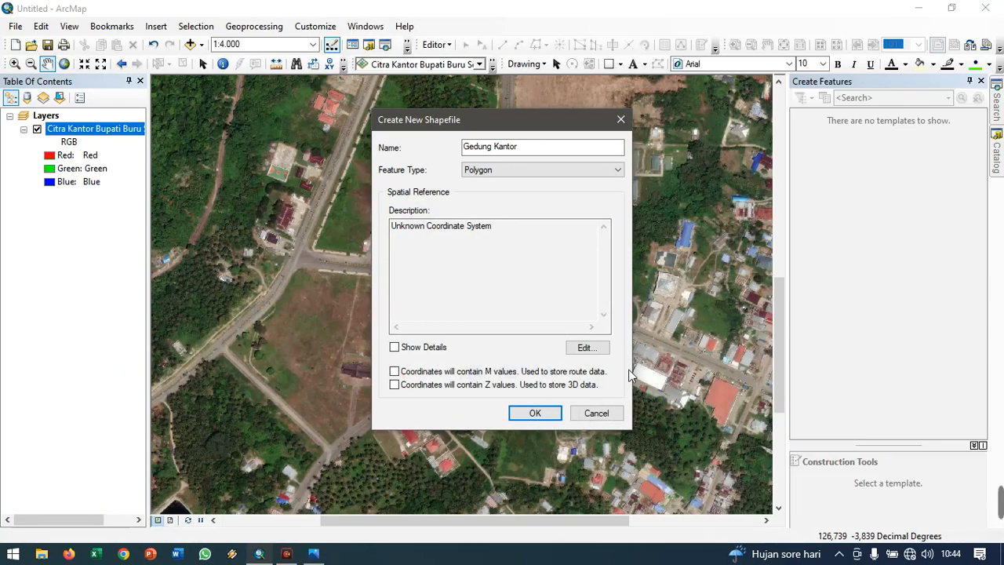
# - Assign the projected coordinate system WGS 1984 UTM Zone 52S to the Gedung Kantor shapefile and create it
pyautogui.click(583, 349)
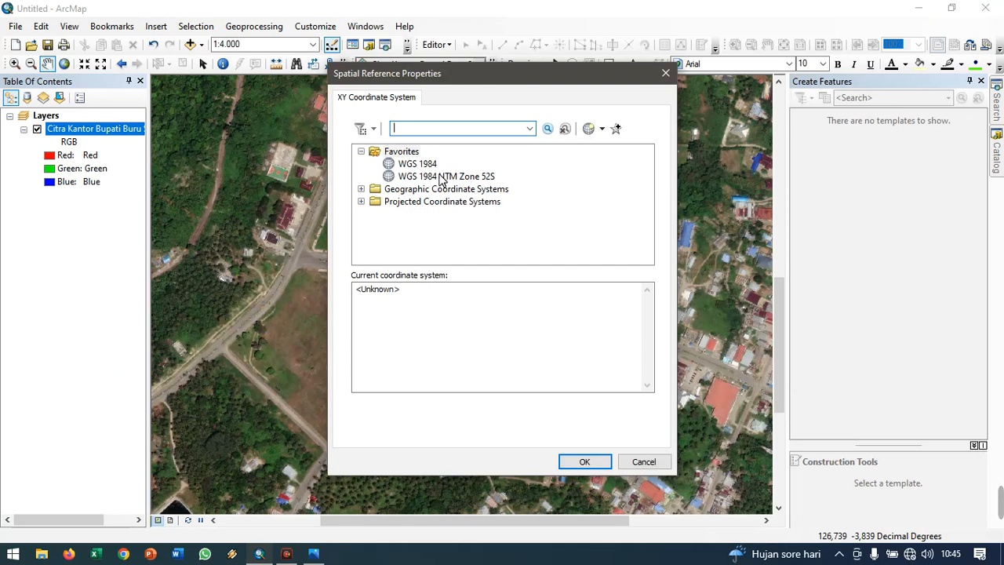
pyautogui.click(361, 202)
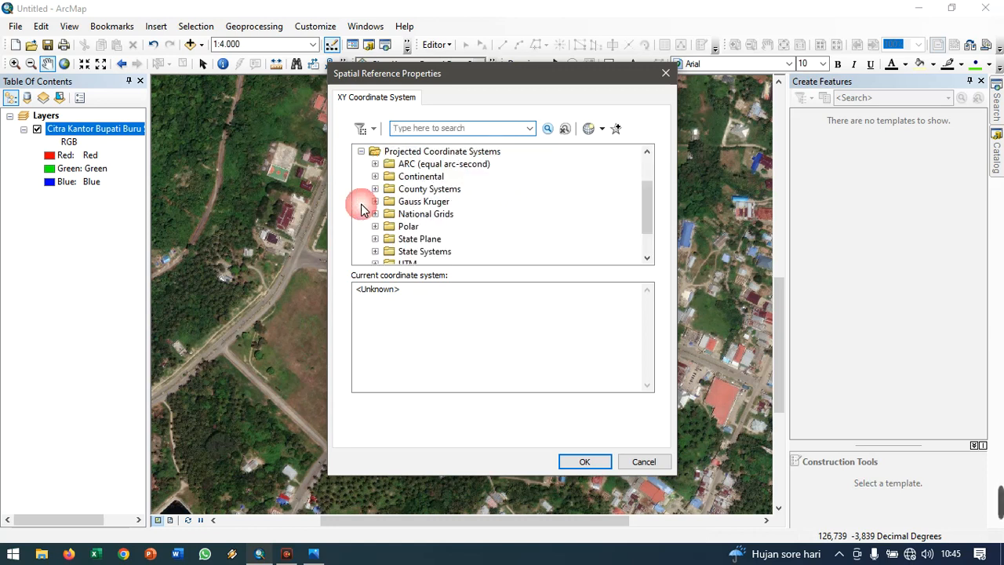
pyautogui.scroll(-1, 475, 228)
pyautogui.click(375, 226)
pyautogui.scroll(-3, 463, 231)
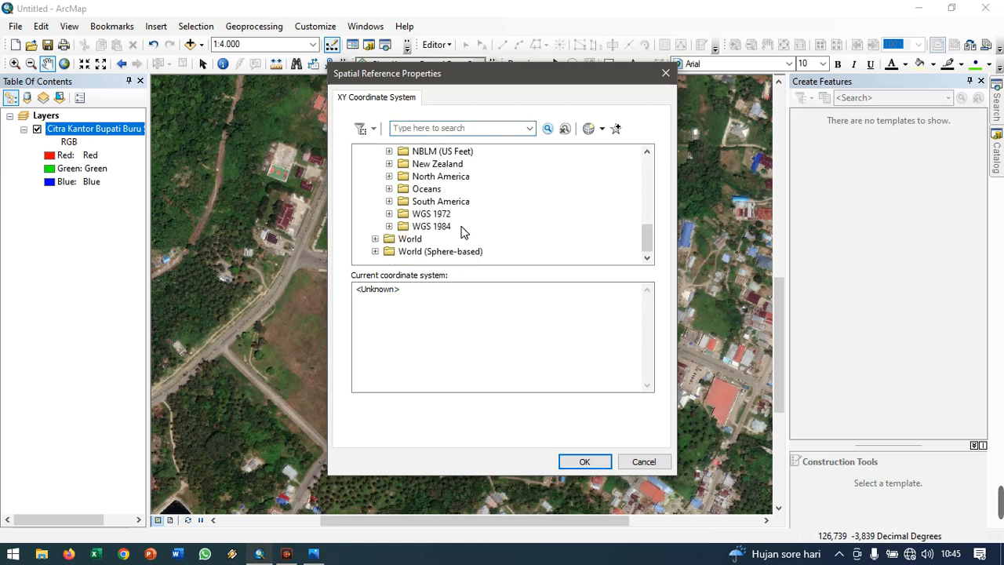
pyautogui.click(390, 226)
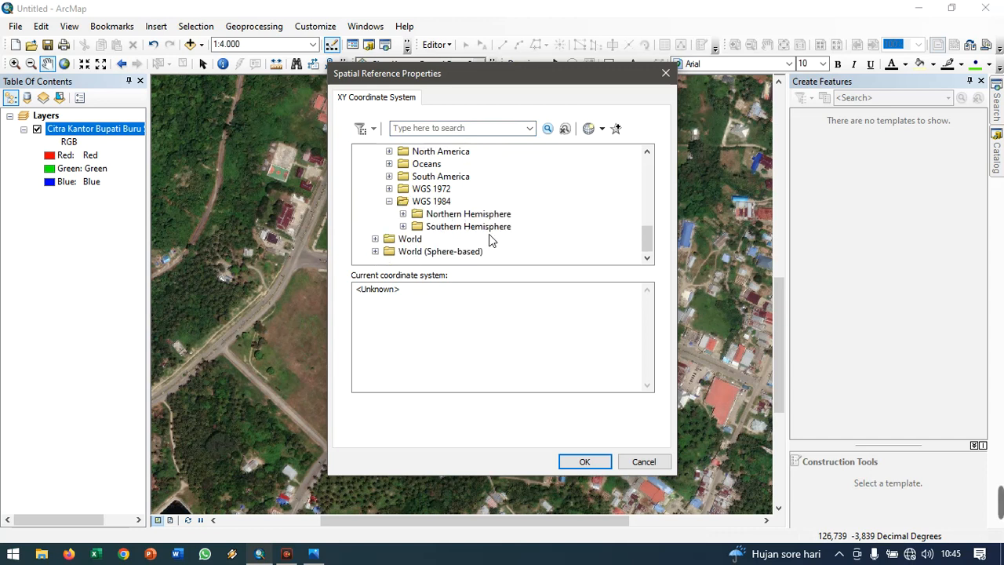
pyautogui.click(402, 226)
pyautogui.scroll(-6, 542, 213)
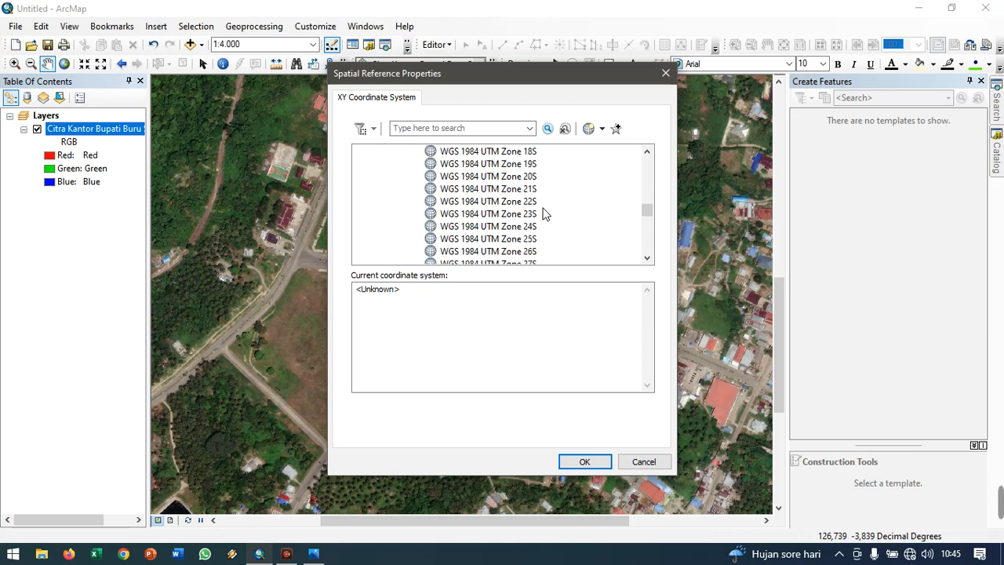
pyautogui.scroll(-9, 545, 214)
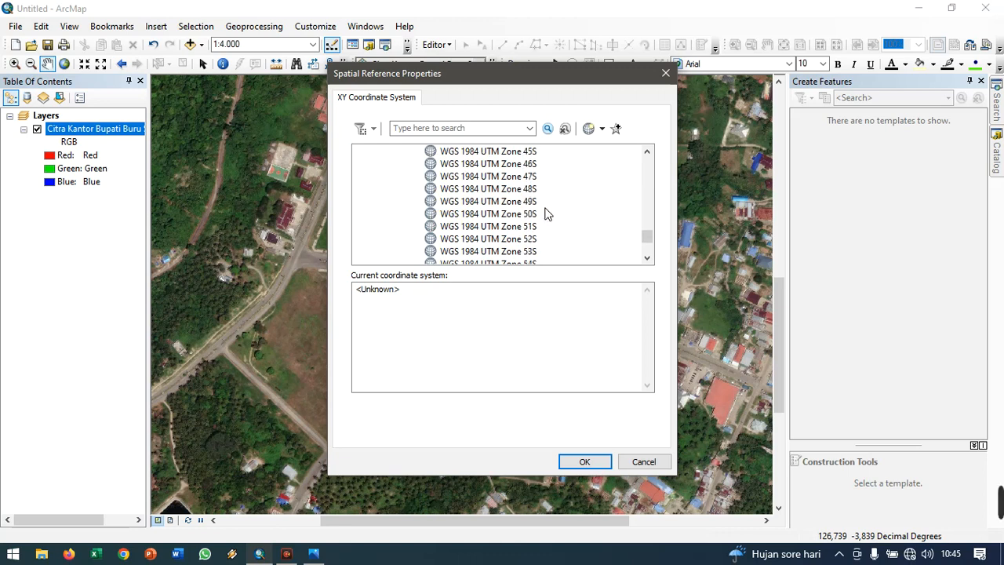
pyautogui.scroll(-1, 547, 214)
pyautogui.click(533, 202)
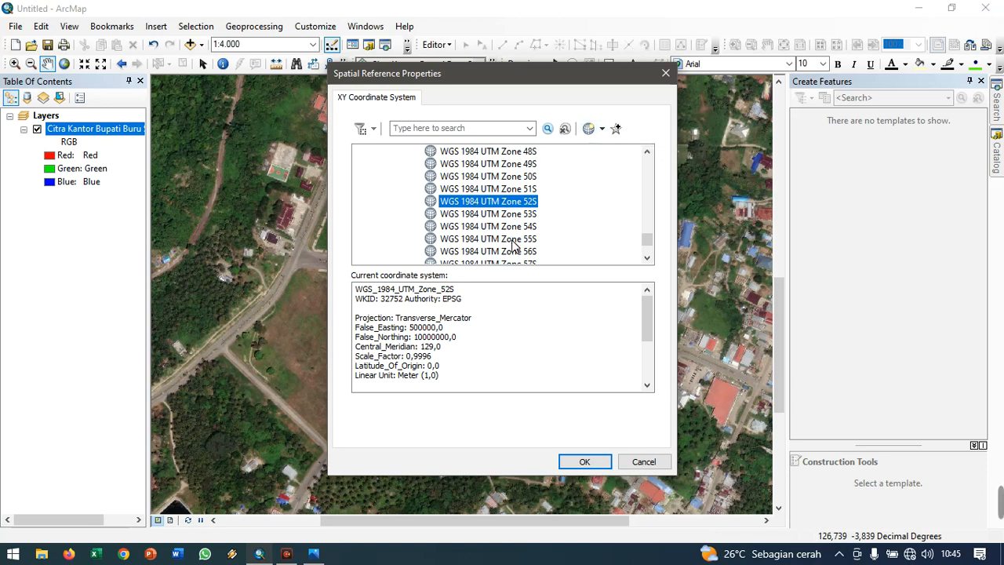
pyautogui.click(584, 463)
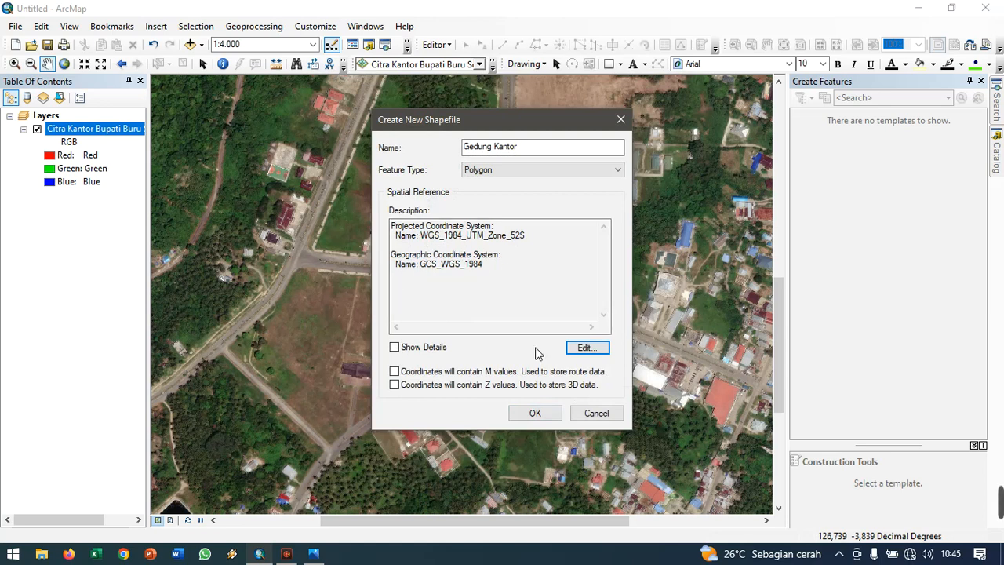
pyautogui.click(536, 413)
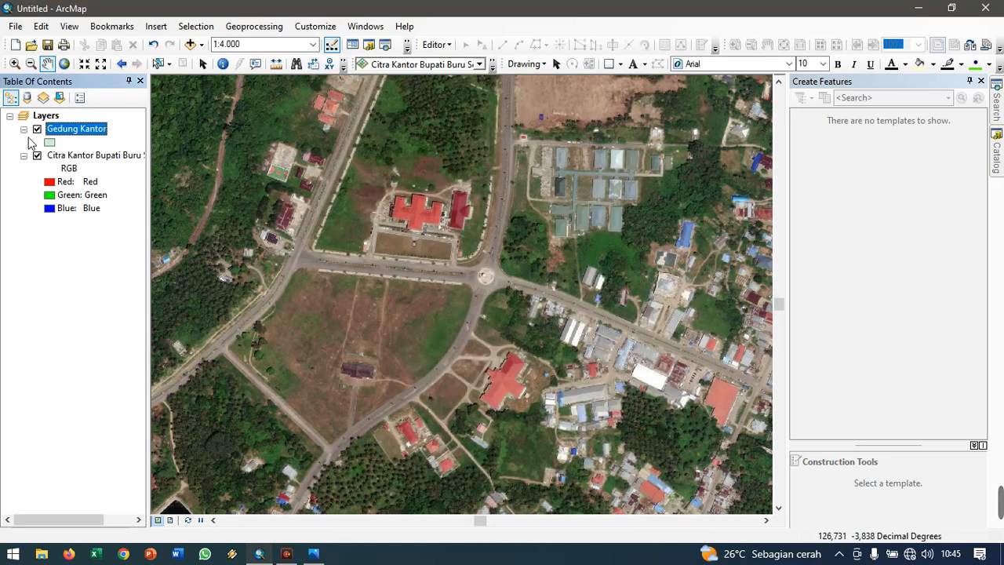
# - View the attribute table of the Gedung Kantor layer and close it
pyautogui.rightClick(74, 131)
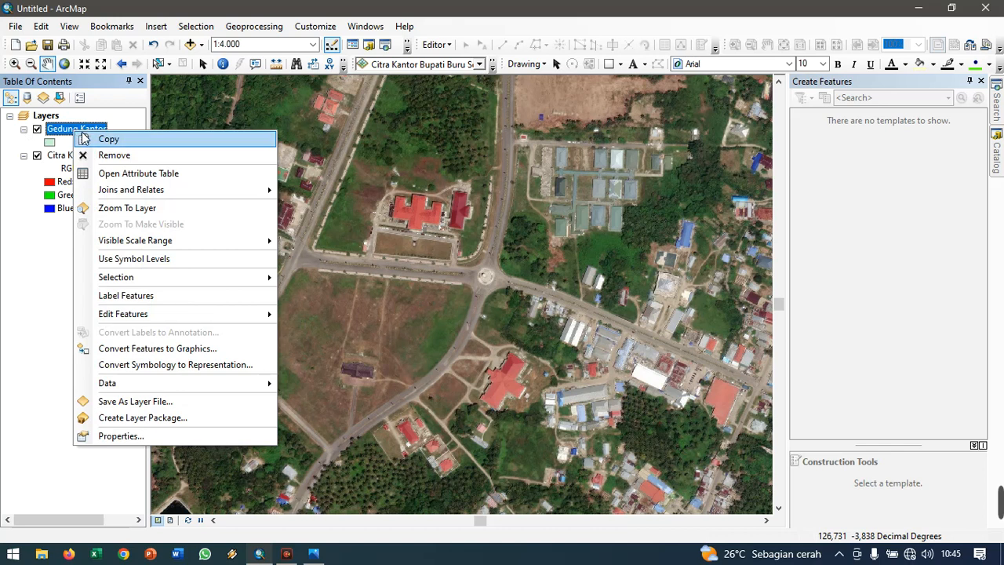
pyautogui.click(103, 178)
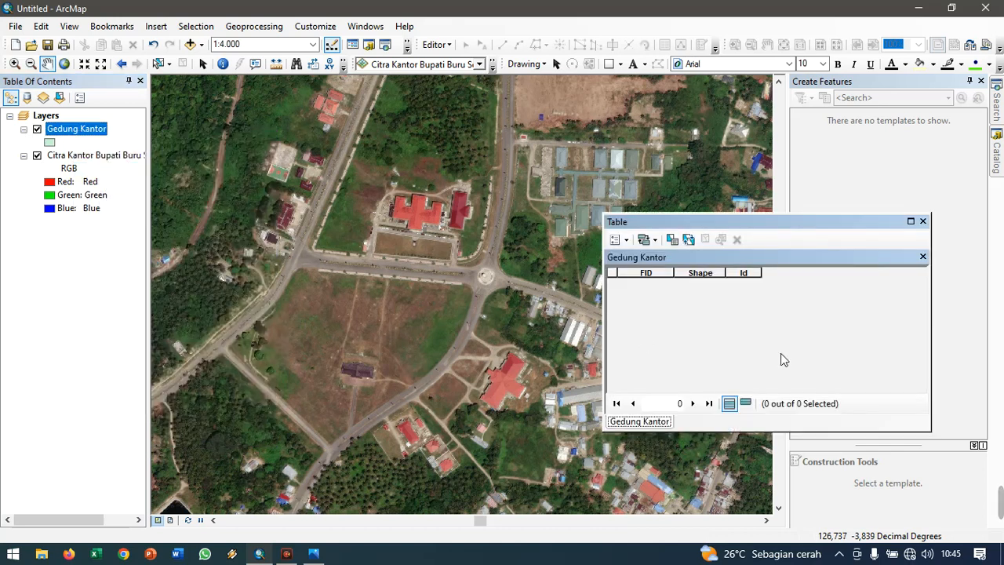
pyautogui.click(923, 222)
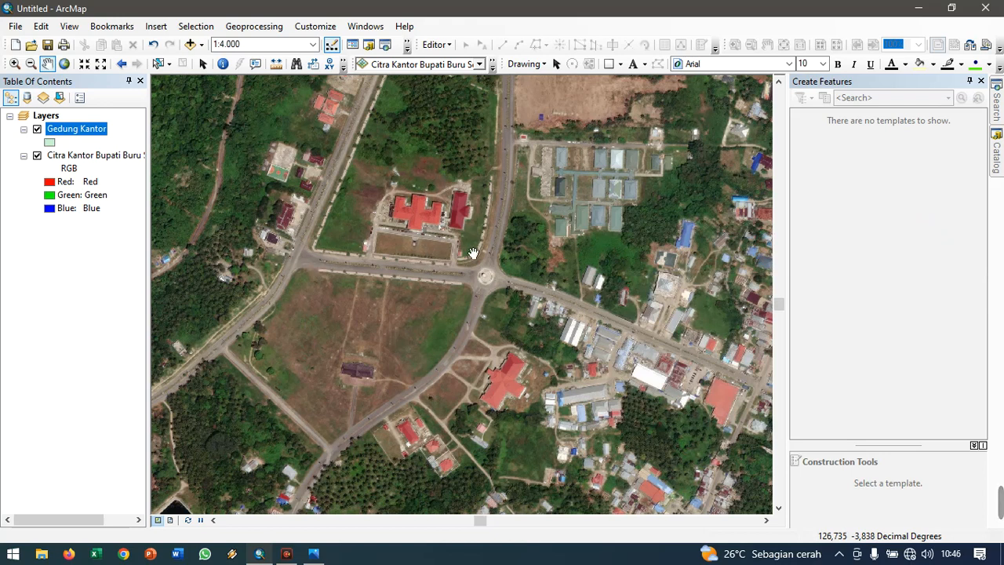
# - Start an edit session on the Gedung Kantor layer at the red-roofed office buildings, continuing past the spatial reference warning
pyautogui.moveTo(487, 278); pyautogui.dragTo(474, 259)
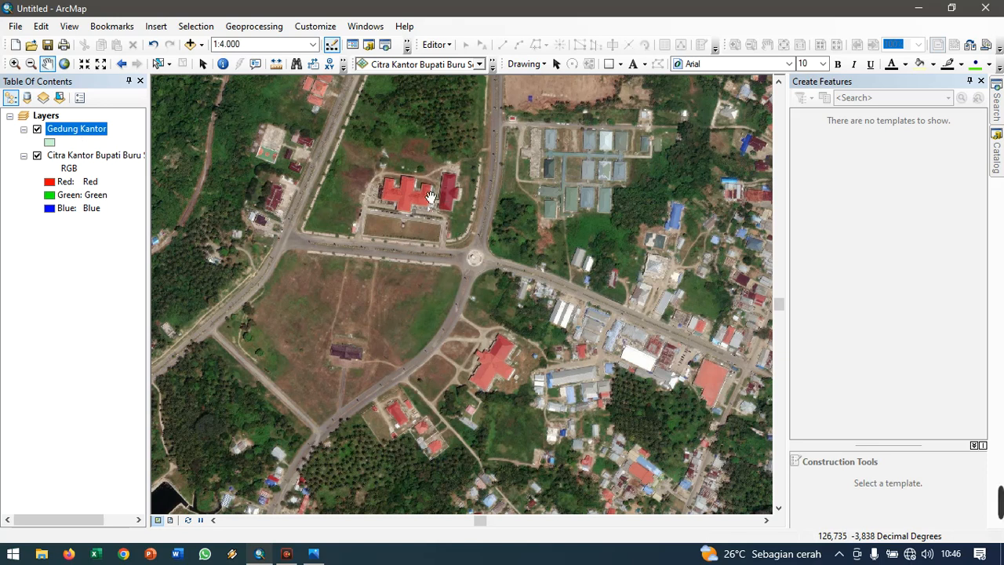
pyautogui.scroll(3, 445, 193)
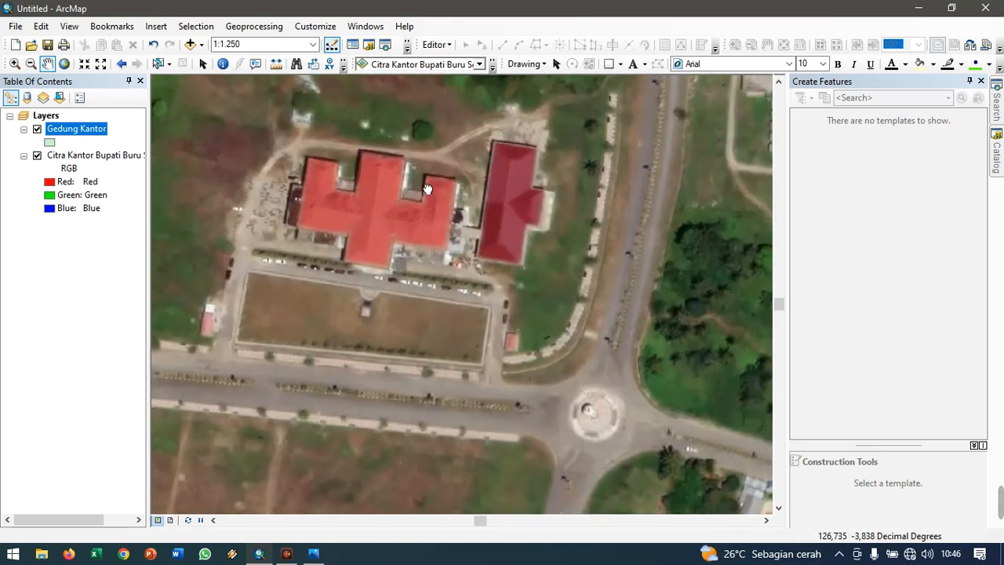
pyautogui.scroll(2, 415, 239)
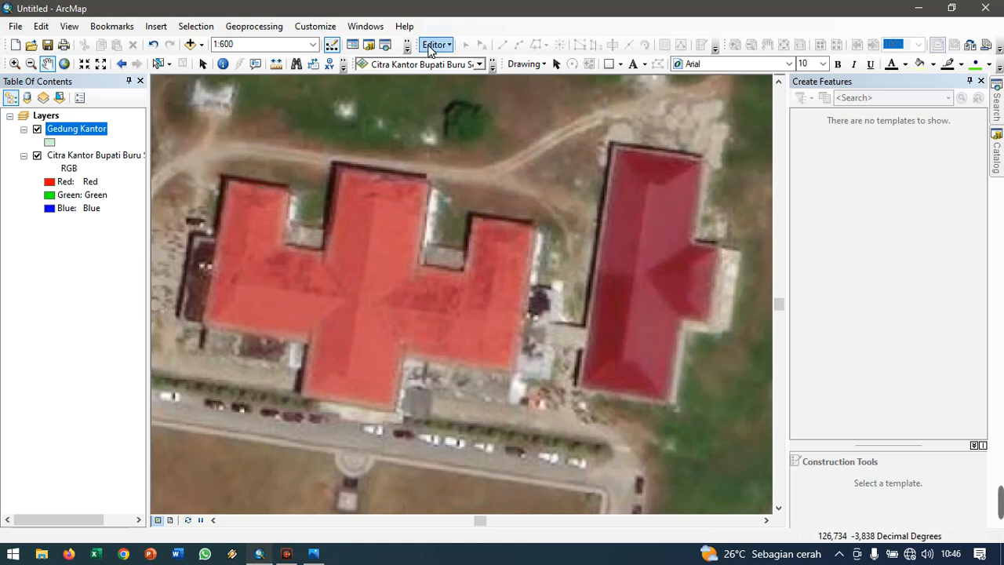
pyautogui.click(430, 48)
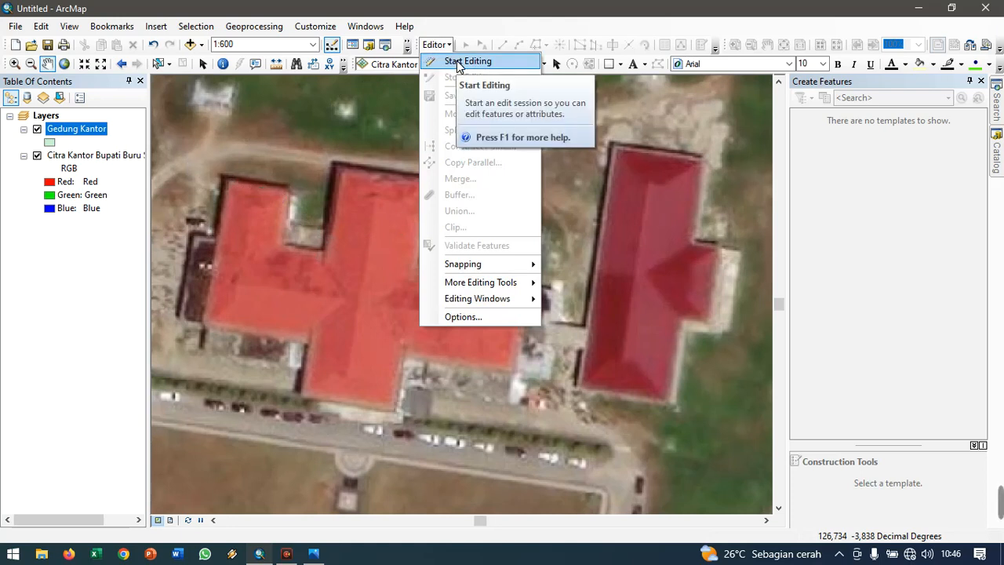
pyautogui.click(437, 39)
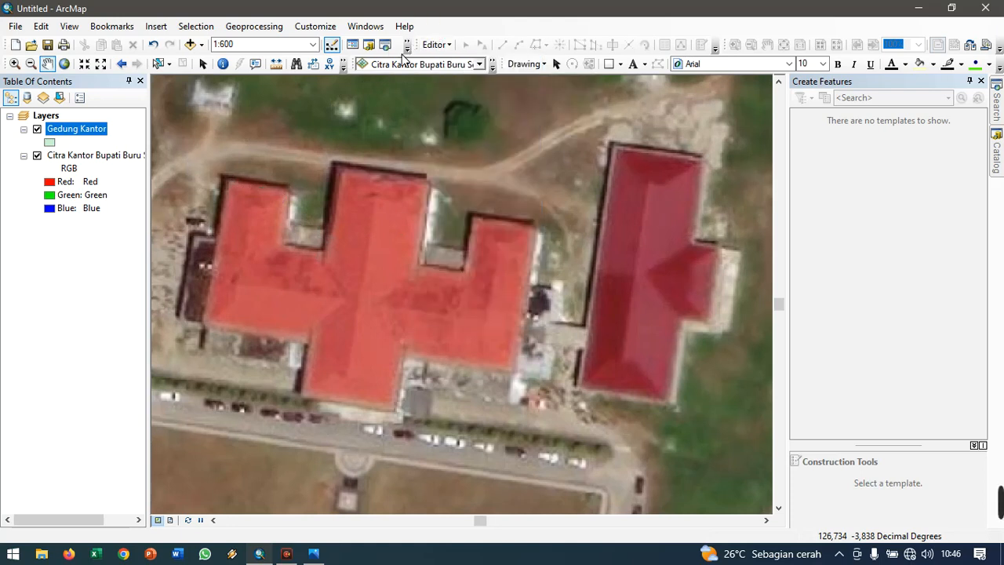
pyautogui.rightClick(68, 133)
pyautogui.moveTo(122, 322)
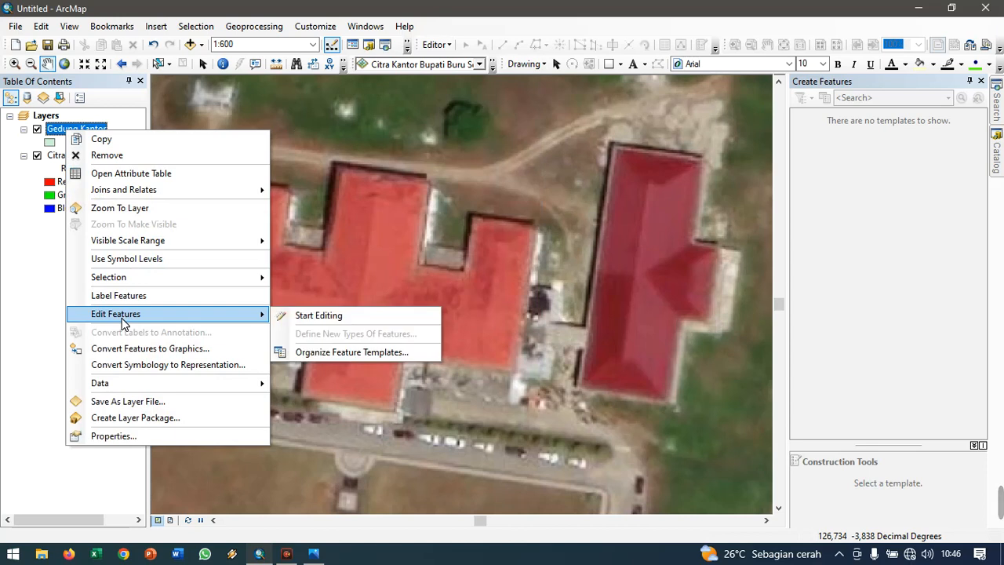
pyautogui.click(337, 317)
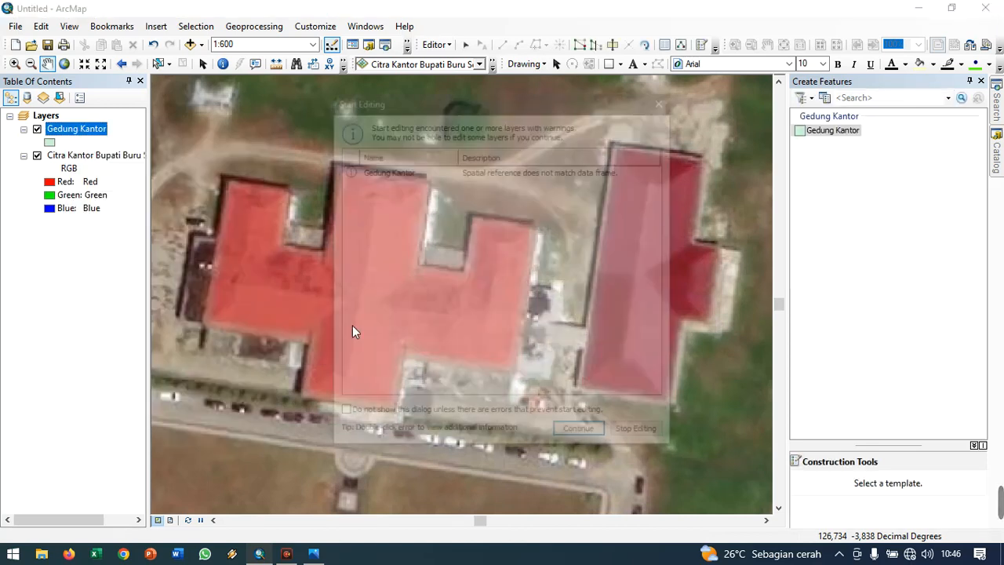
pyautogui.click(565, 434)
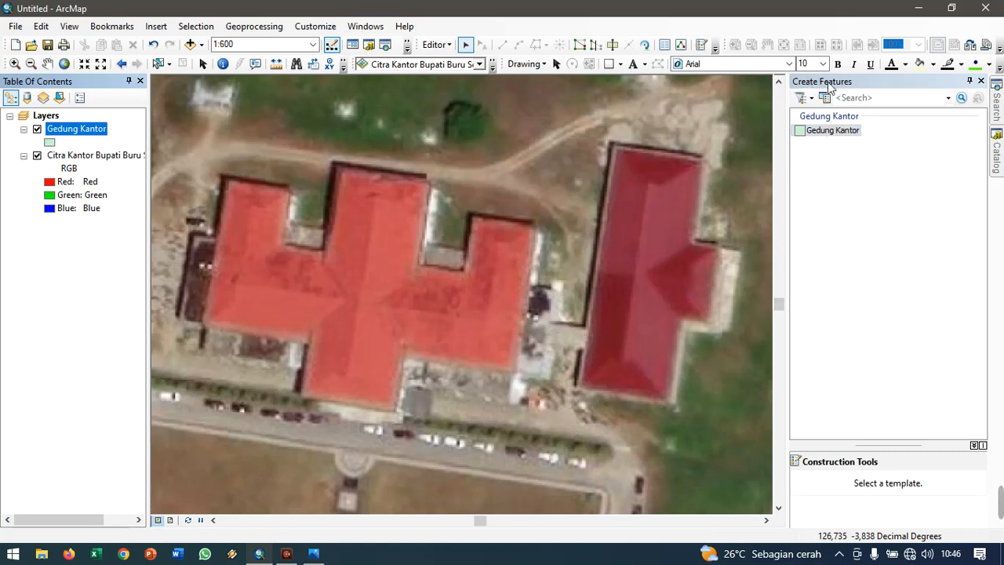
pyautogui.click(463, 47)
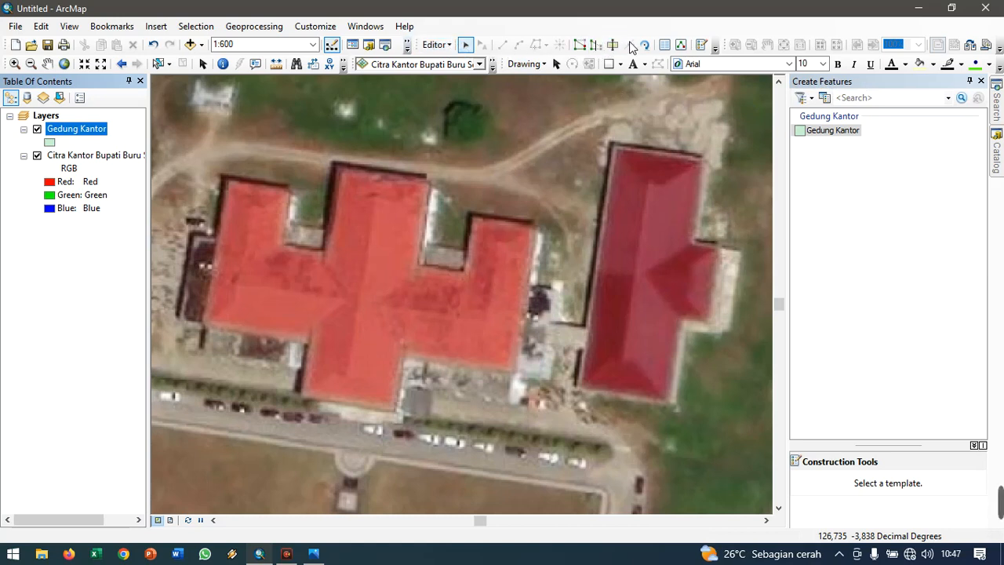
pyautogui.click(703, 49)
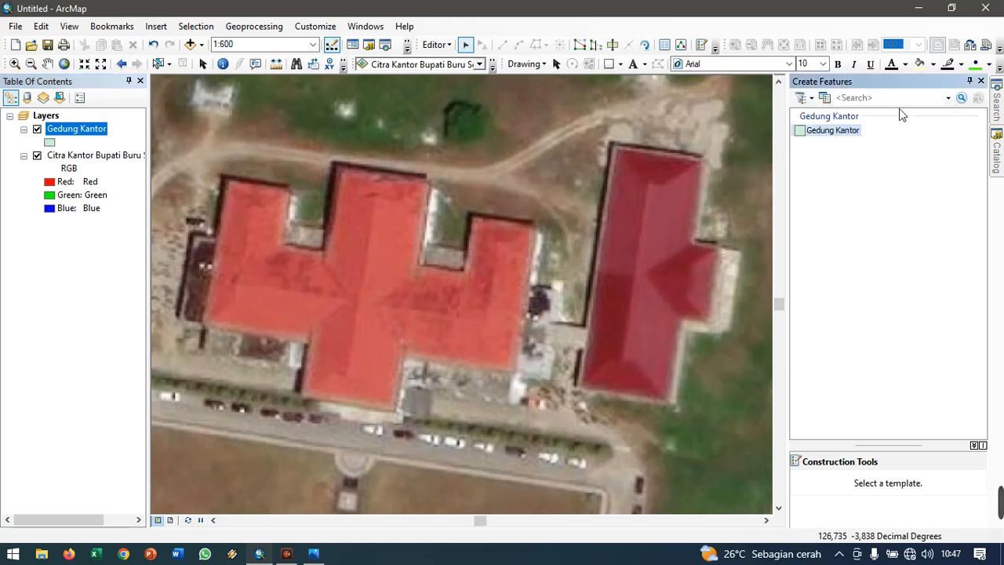
# - Trace the bright red-roofed main building corner by corner as a Gedung Kantor polygon, following its projecting wings, and finish the sketch
pyautogui.click(826, 133)
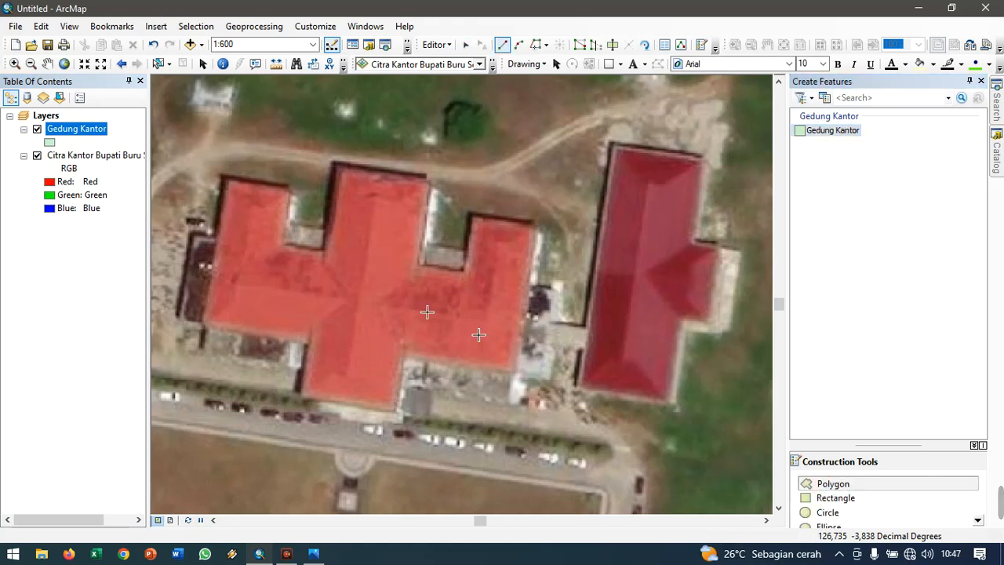
pyautogui.click(223, 176)
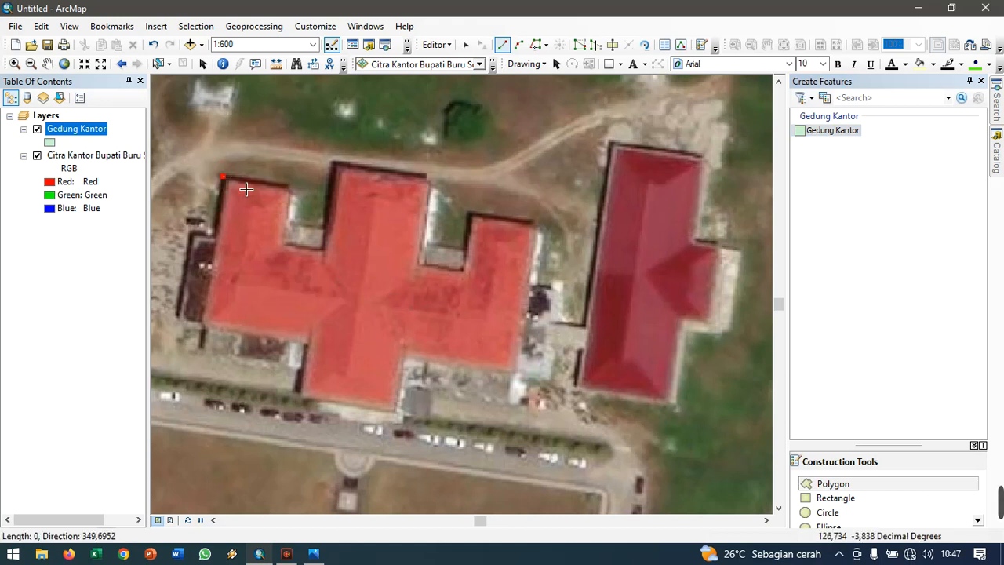
pyautogui.click(294, 186)
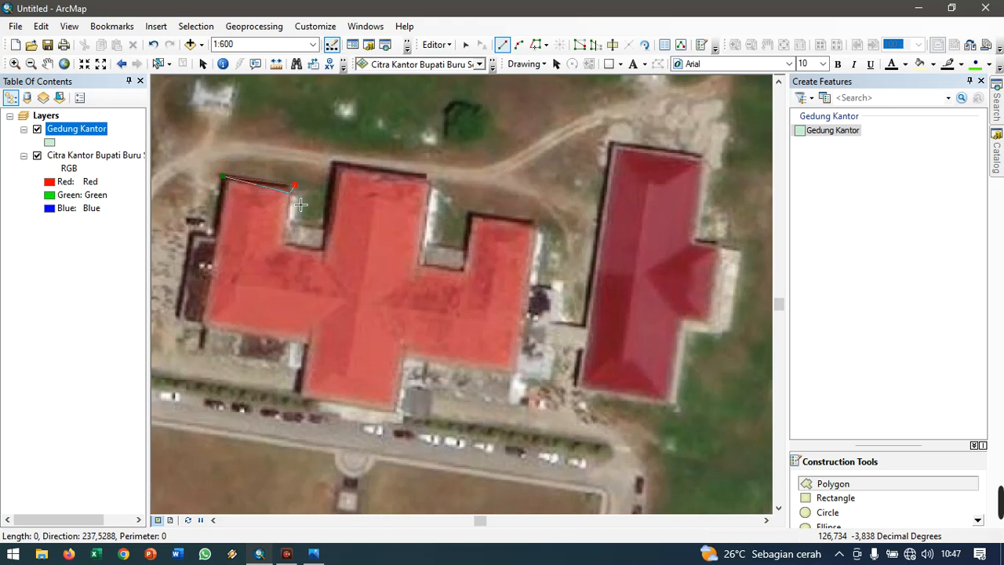
pyautogui.click(285, 243)
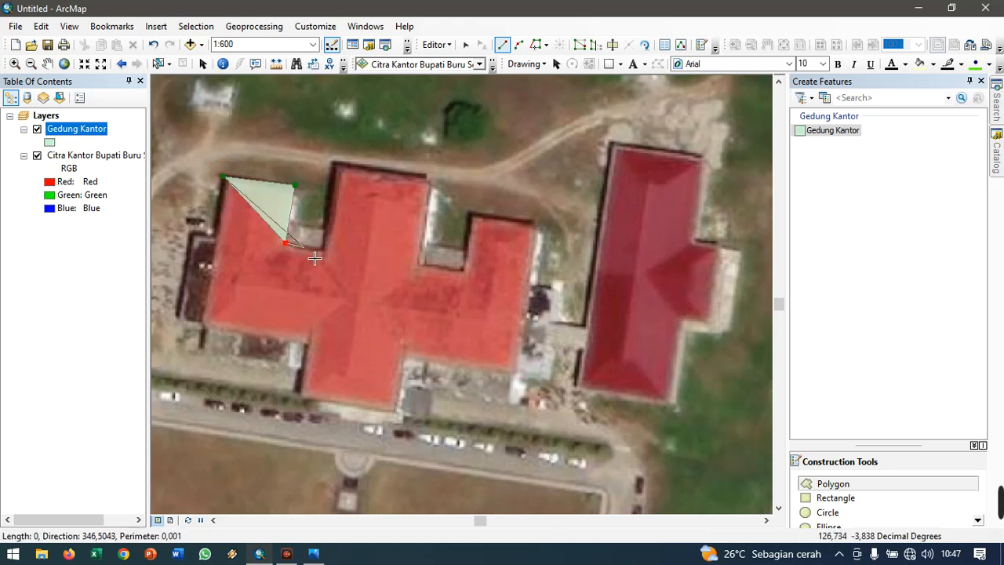
pyautogui.click(322, 251)
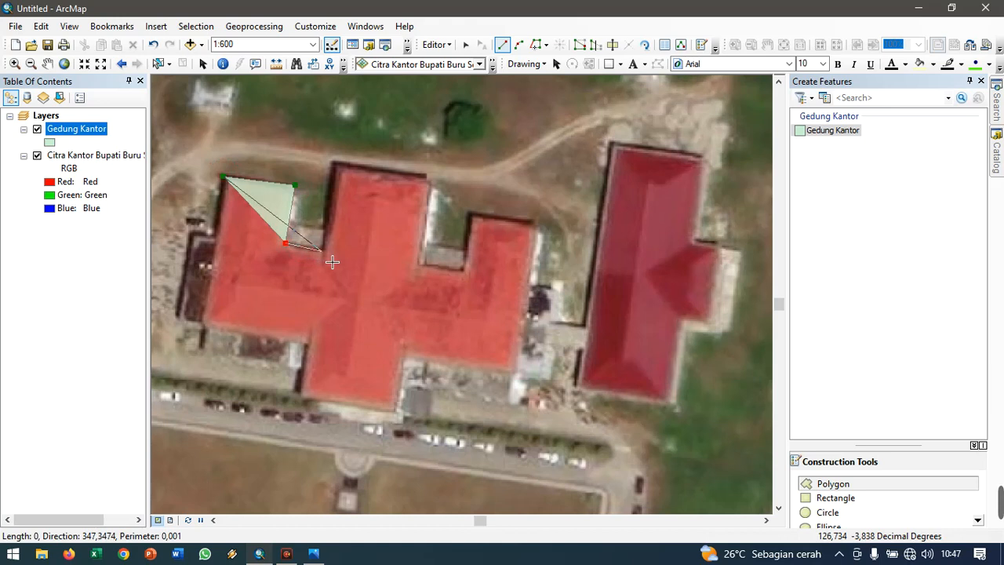
pyautogui.click(334, 163)
pyautogui.click(434, 179)
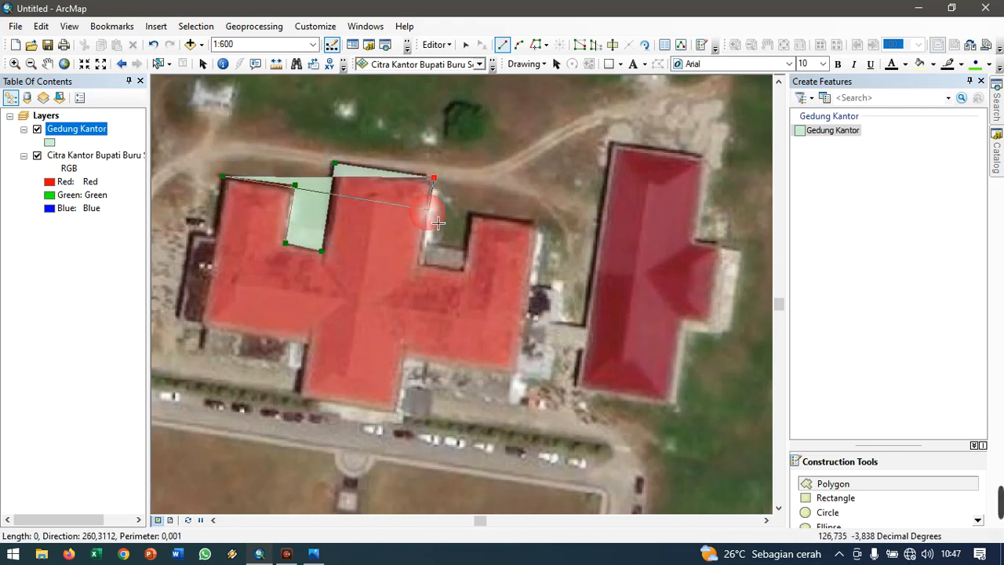
pyautogui.click(424, 263)
pyautogui.click(463, 270)
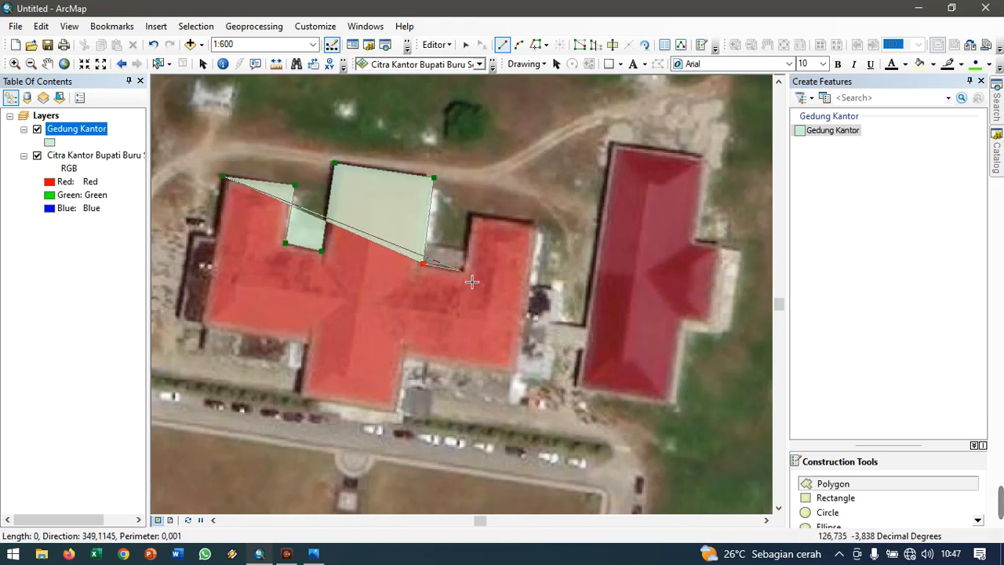
pyautogui.click(469, 214)
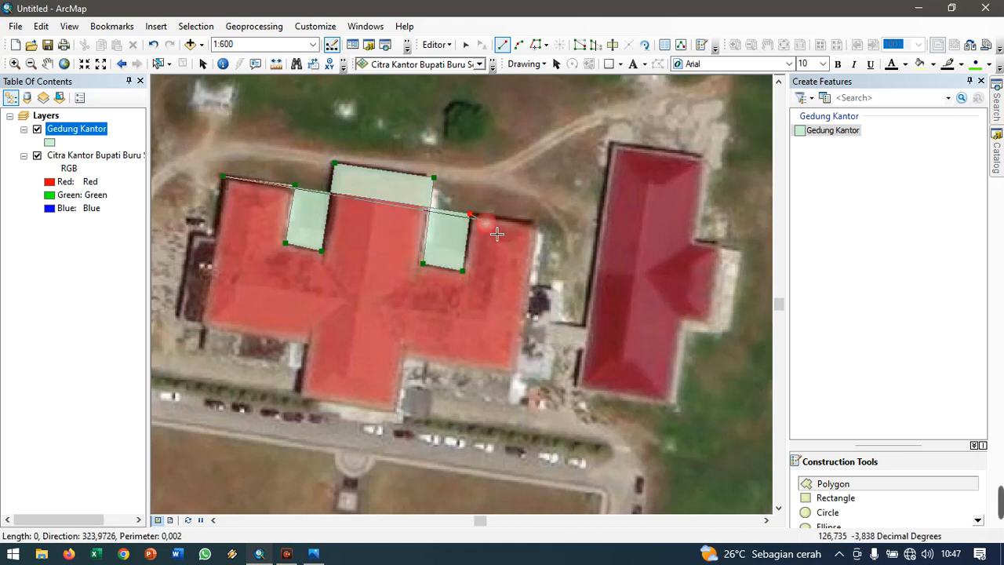
pyautogui.click(543, 223)
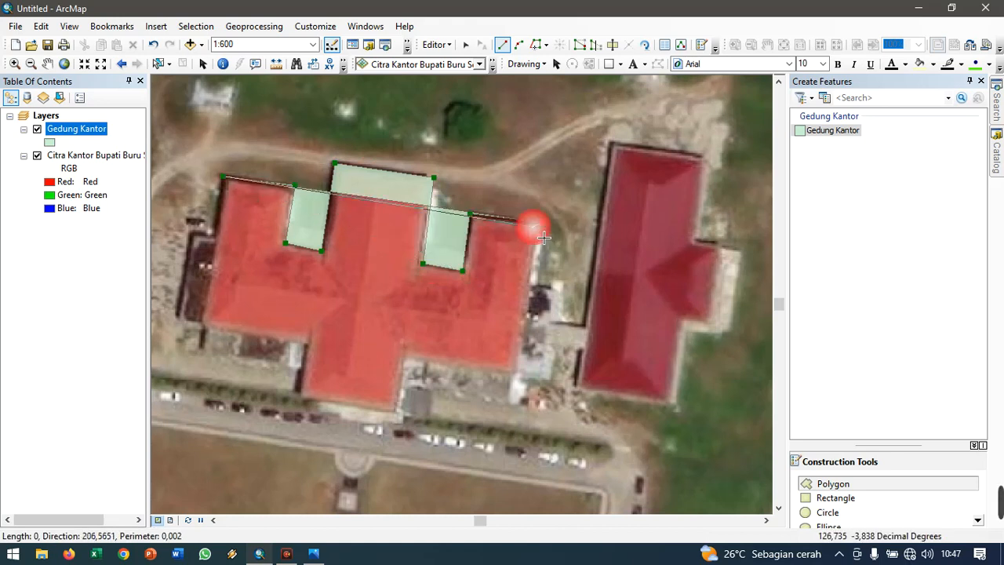
pyautogui.click(518, 374)
pyautogui.click(407, 359)
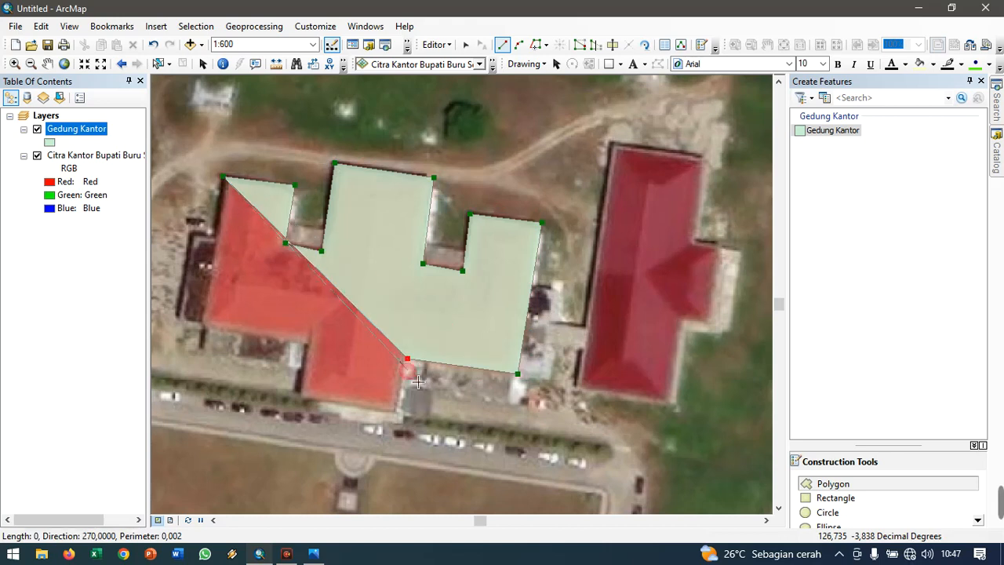
pyautogui.click(397, 411)
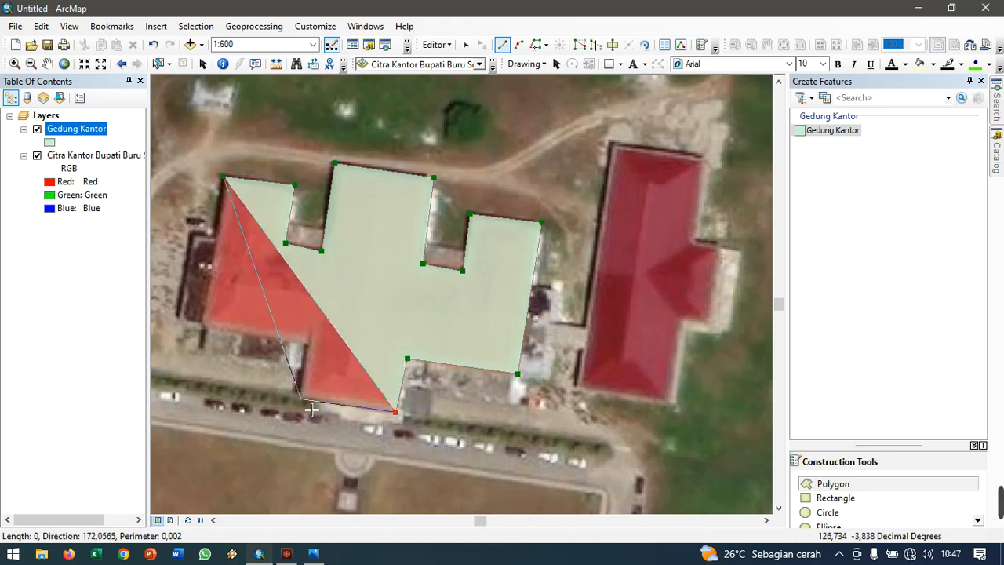
pyautogui.click(302, 398)
pyautogui.click(305, 344)
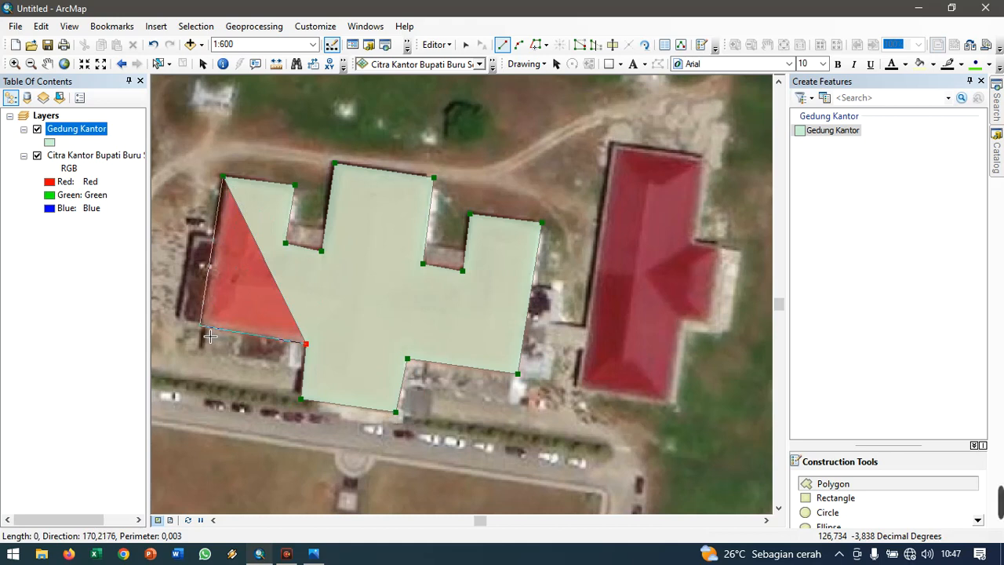
pyautogui.doubleClick(209, 336)
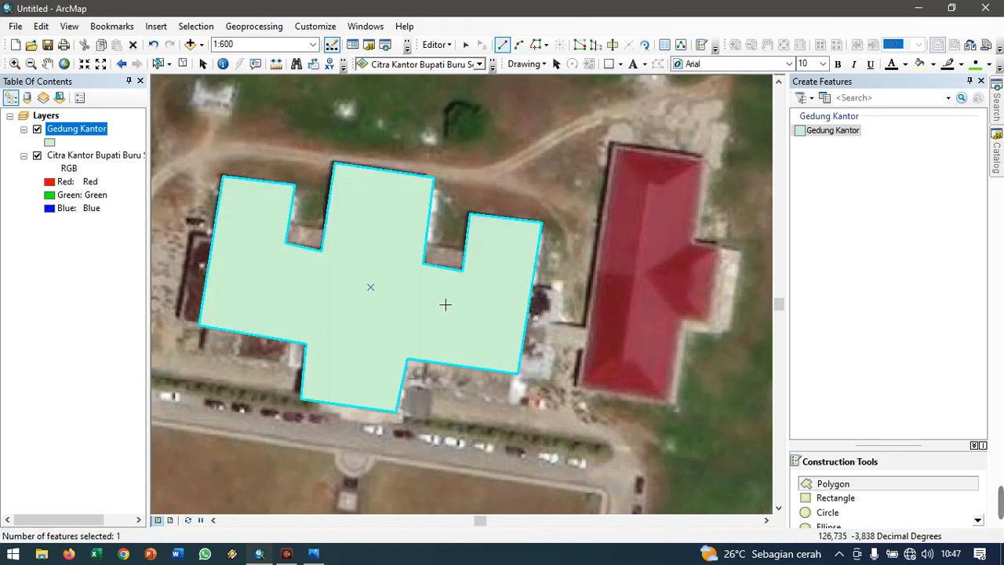
# - Trace the dark red-roofed building east of the main office as a Gedung Kantor polygon, including its eastern projection, and finish the sketch
pyautogui.click(609, 141)
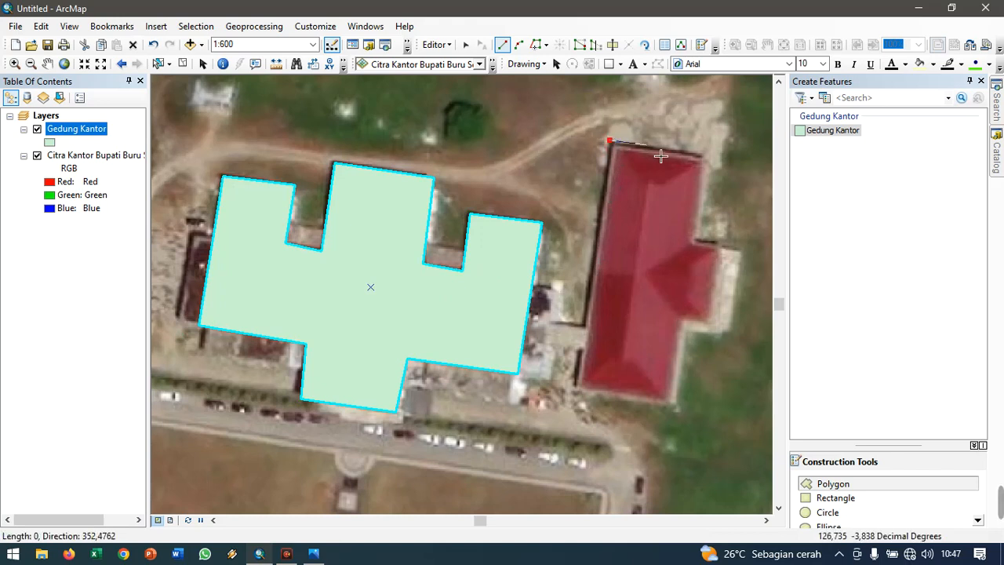
pyautogui.click(709, 155)
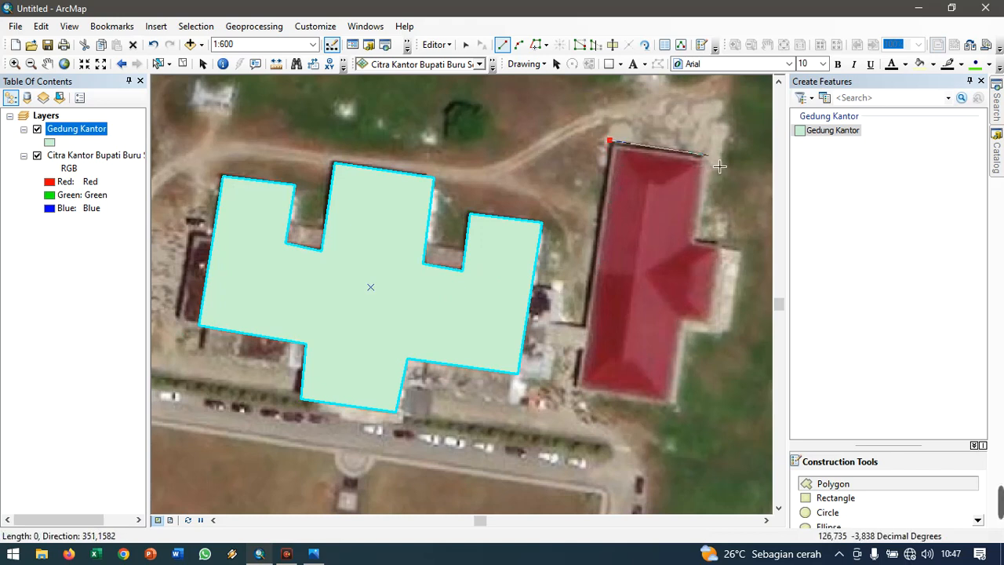
pyautogui.click(695, 244)
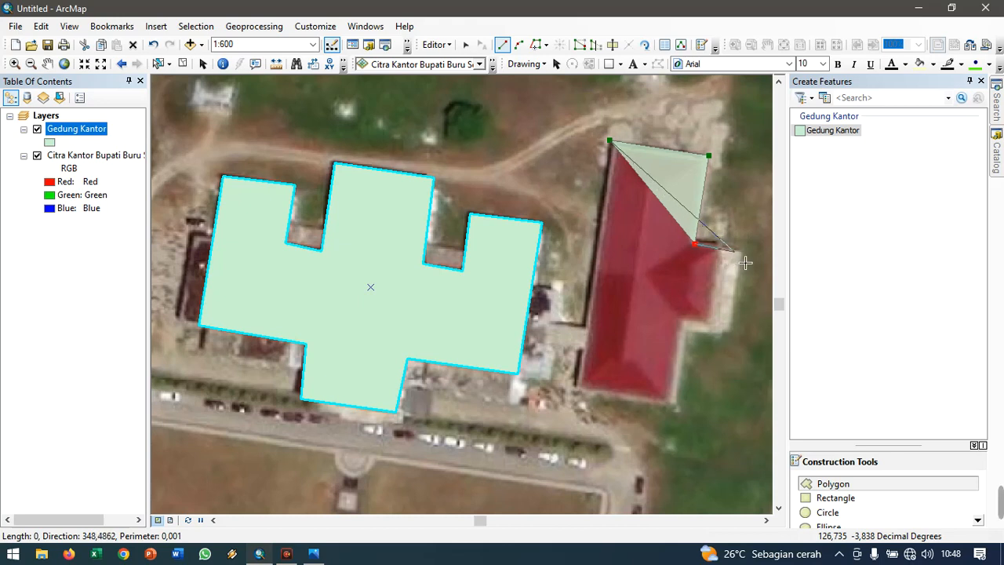
pyautogui.click(740, 253)
pyautogui.click(729, 333)
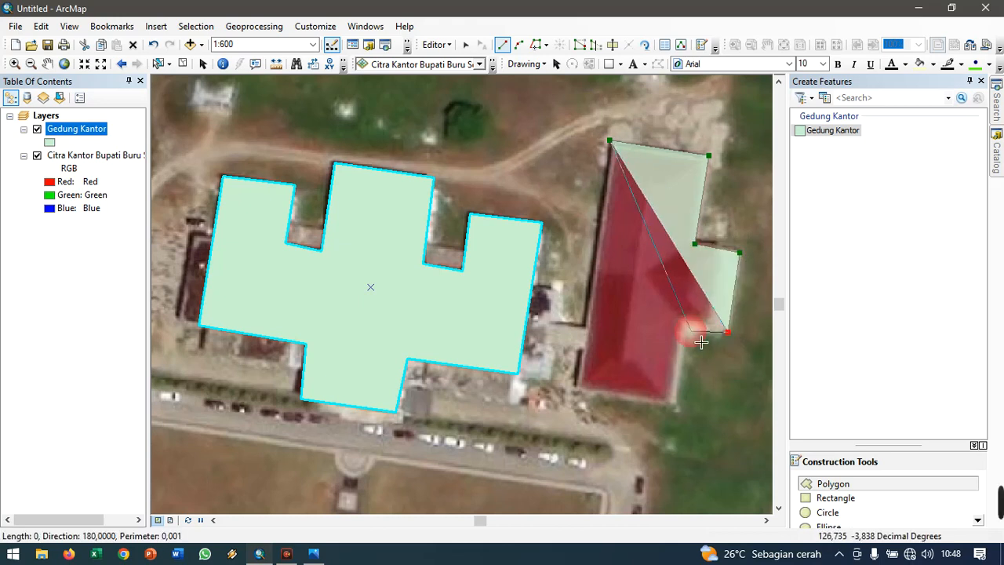
pyautogui.click(684, 329)
pyautogui.click(674, 405)
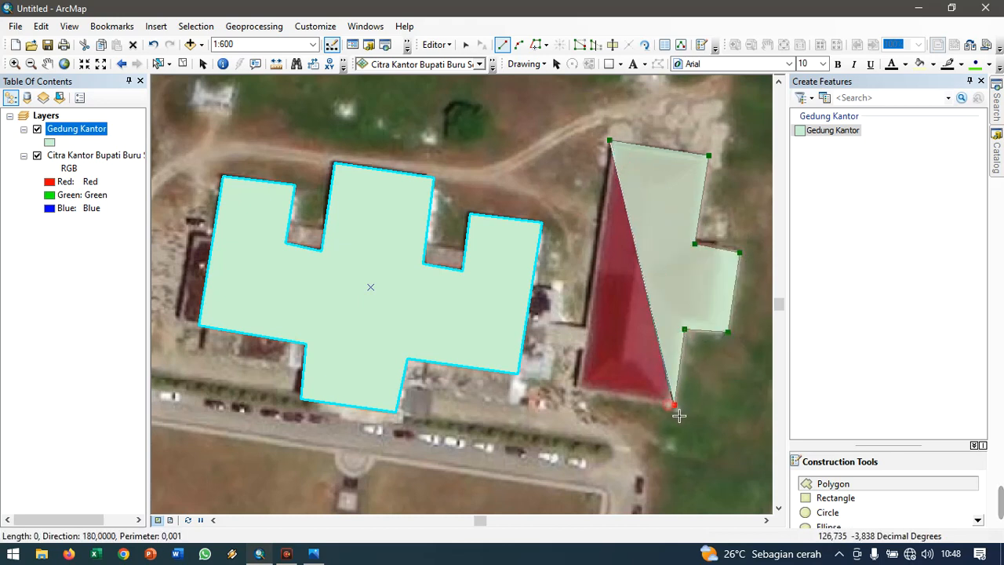
pyautogui.doubleClick(586, 399)
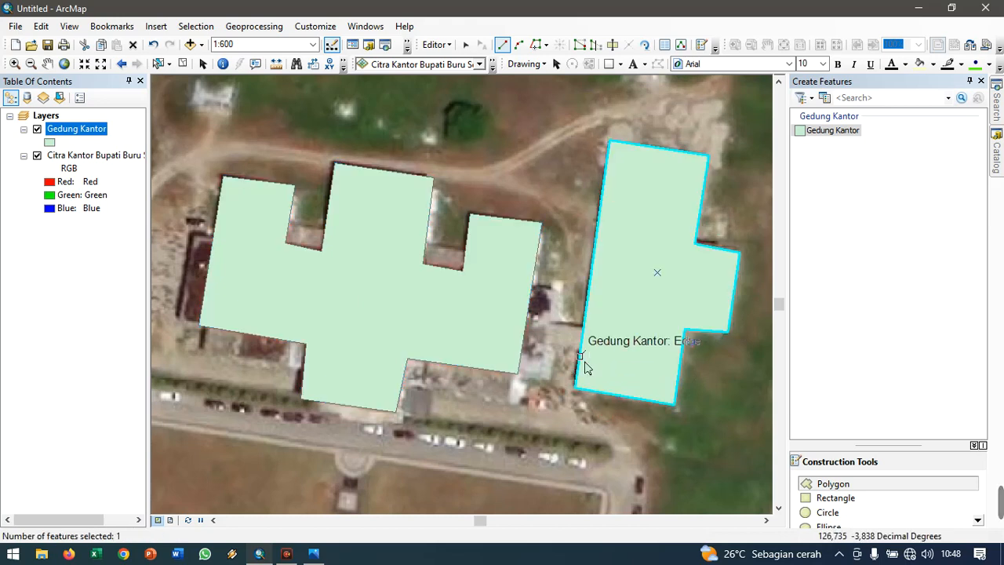
# - Trace the large cross-shaped red-roofed building south of the roundabout as a Gedung Kantor polygon, including its stepped northwest entrance, and finish the sketch
pyautogui.scroll(-3, 574, 320)
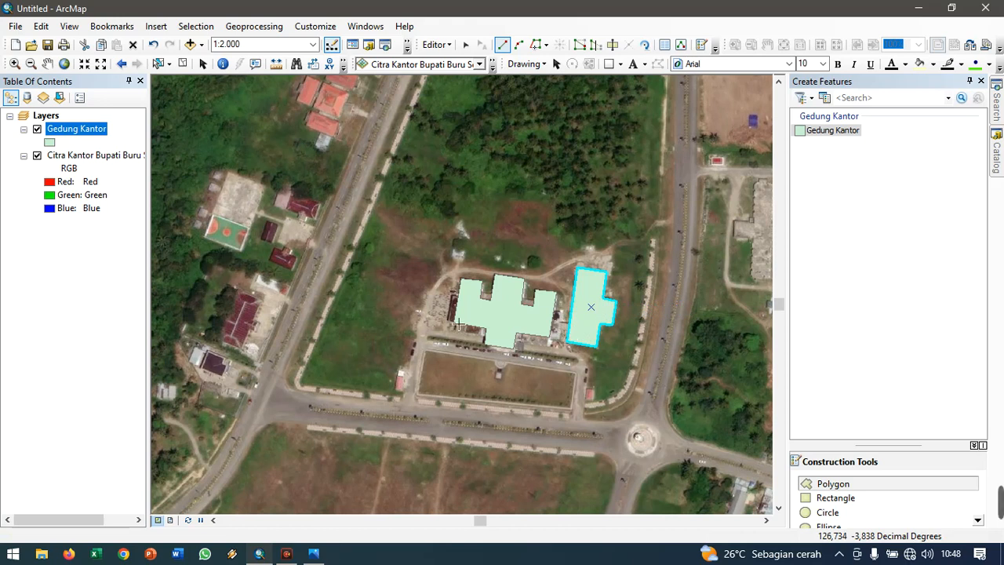
pyautogui.scroll(-1, 424, 270)
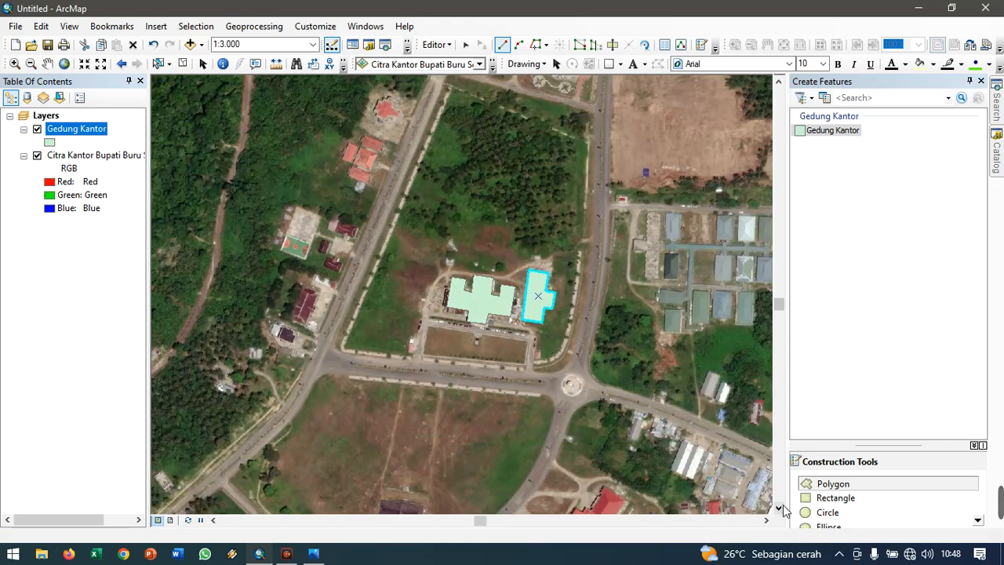
pyautogui.click(779, 509)
pyautogui.click(780, 509)
pyautogui.click(779, 508)
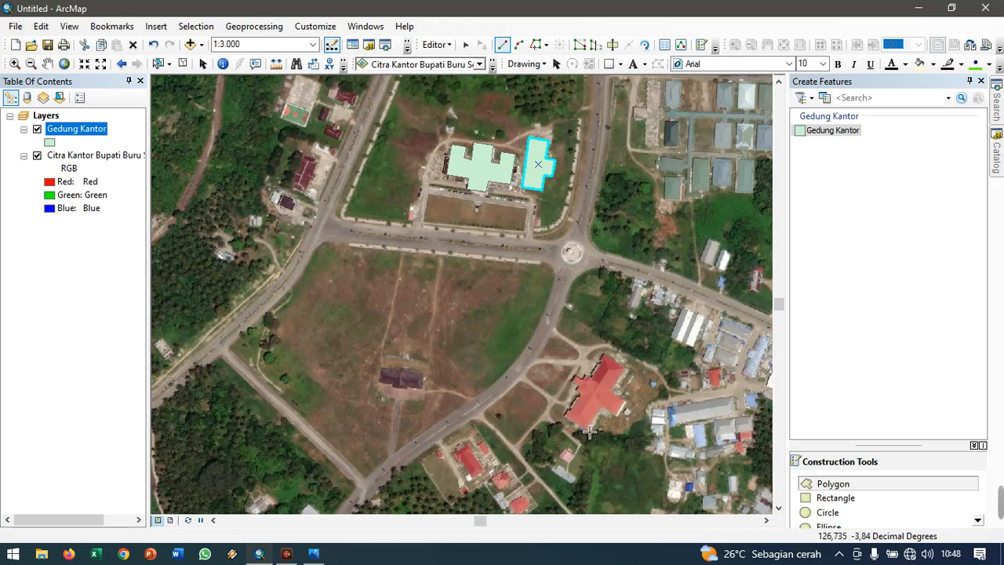
pyautogui.scroll(2, 594, 438)
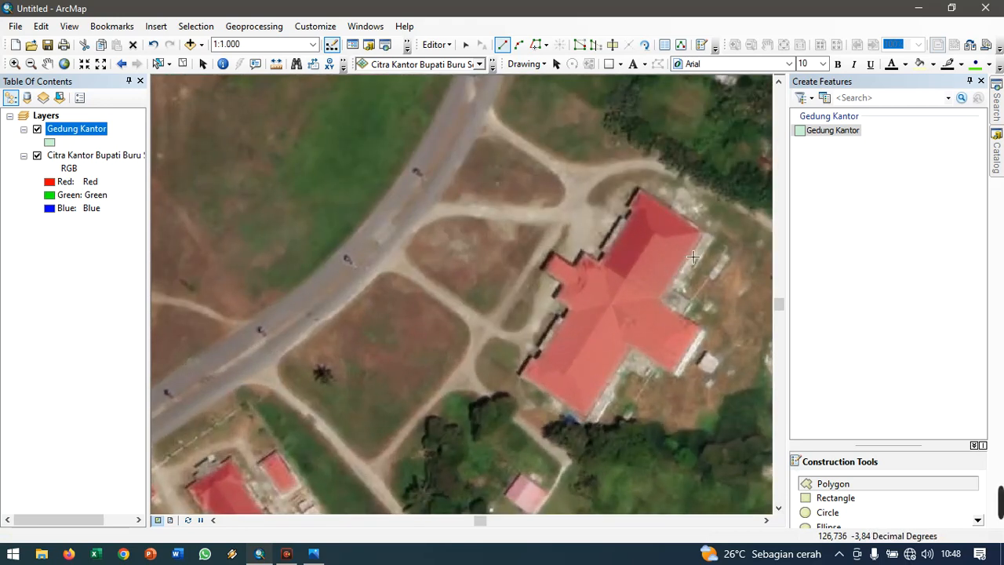
pyautogui.scroll(1, 754, 345)
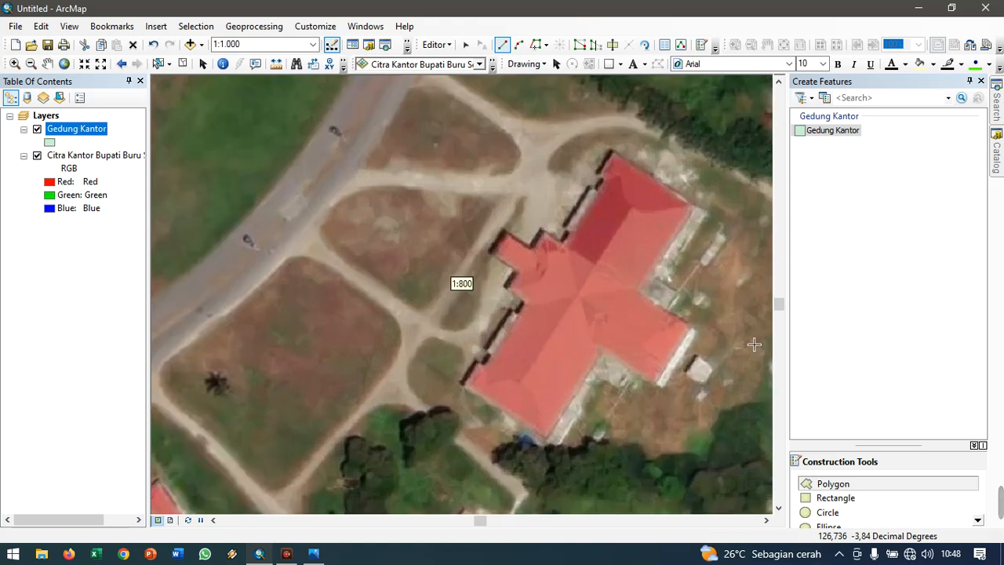
pyautogui.click(611, 151)
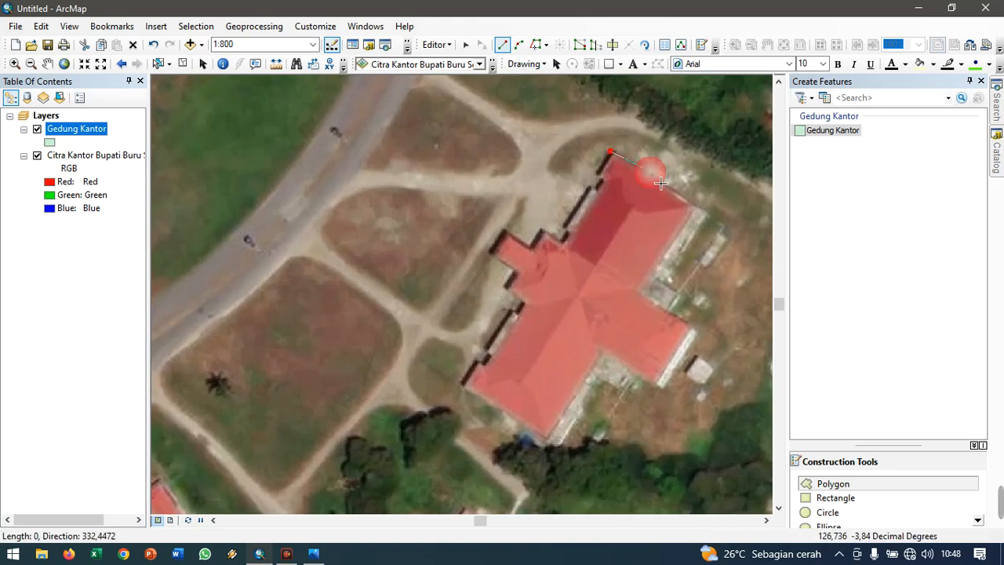
pyautogui.click(697, 207)
pyautogui.click(640, 292)
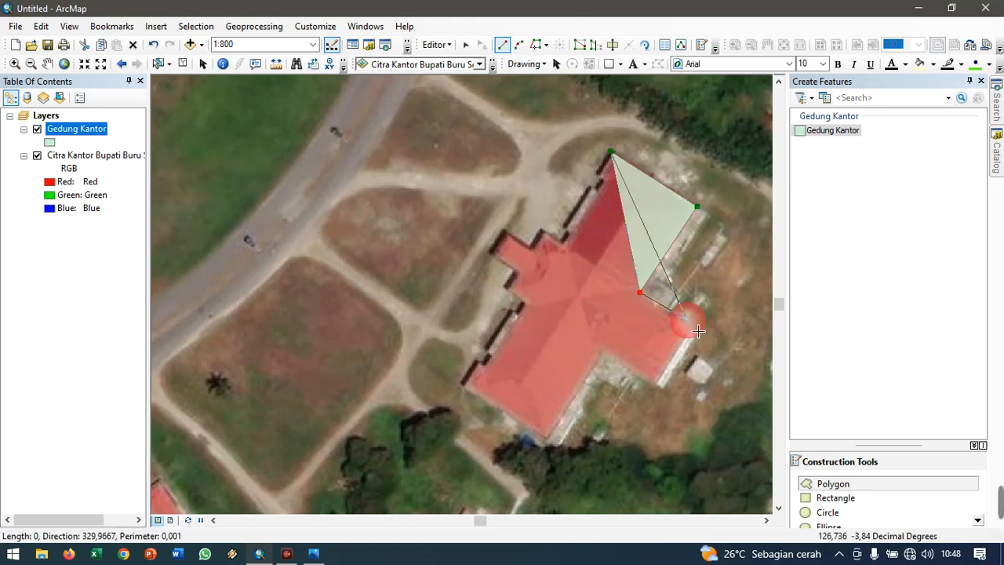
pyautogui.click(697, 331)
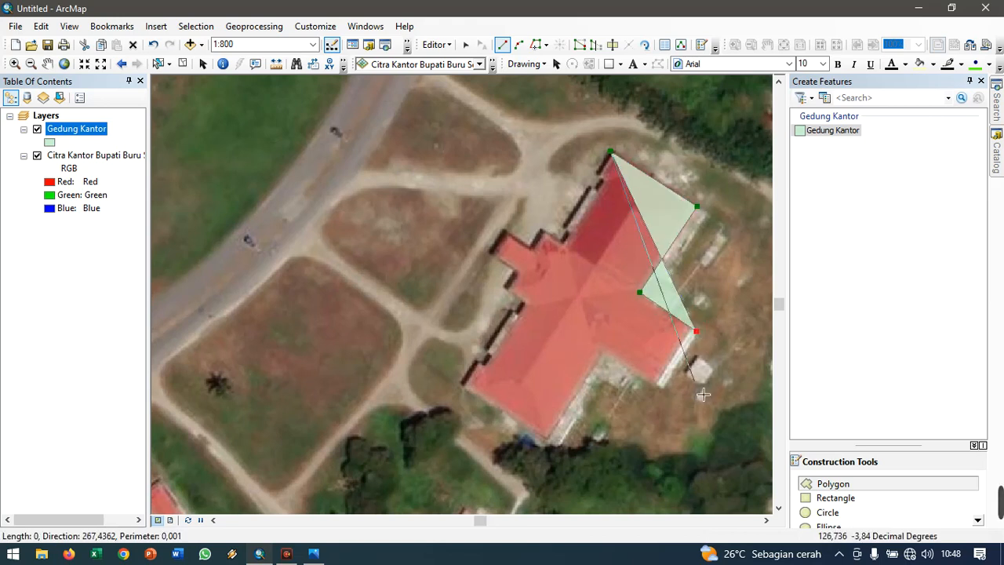
pyautogui.click(661, 386)
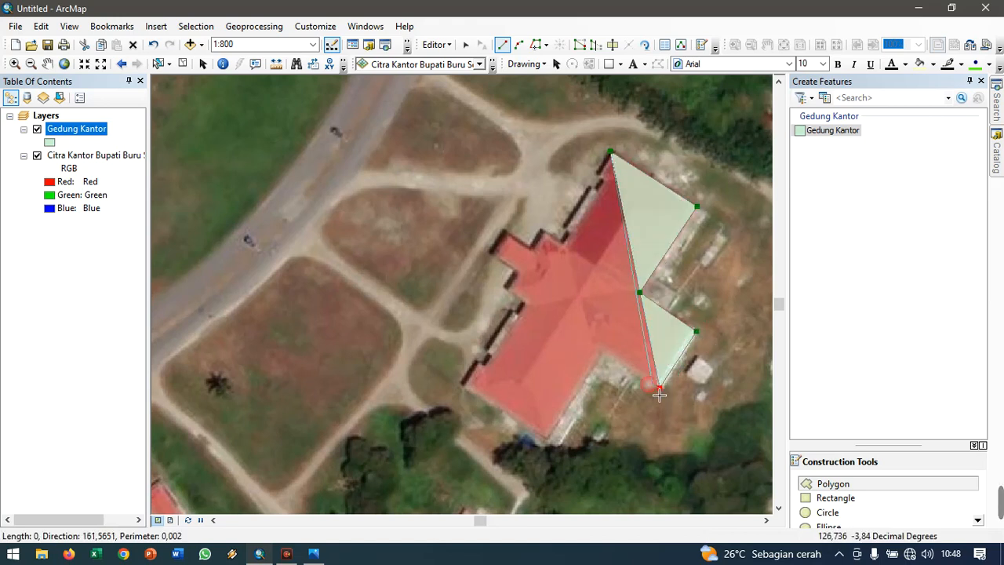
pyautogui.click(603, 356)
pyautogui.click(550, 440)
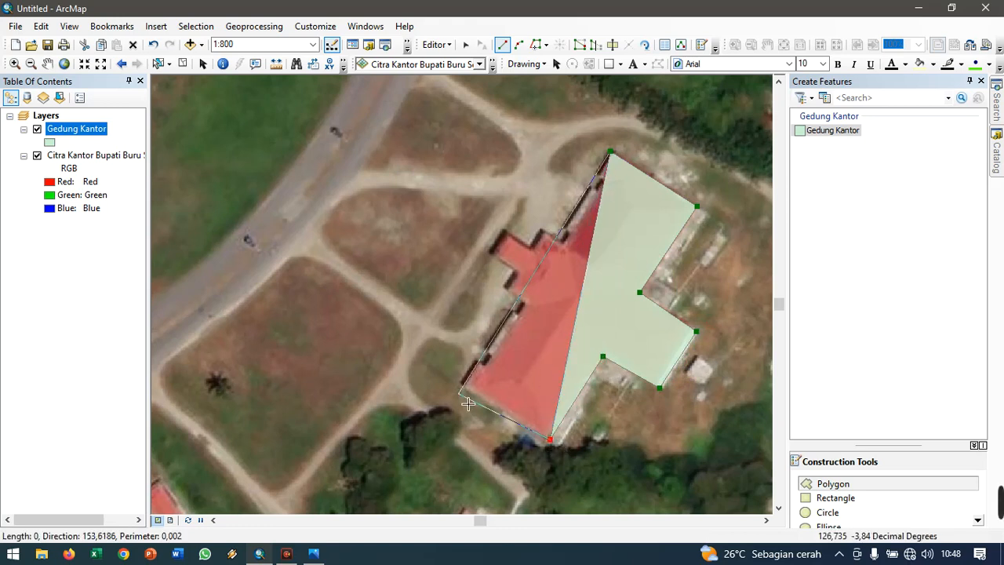
pyautogui.click(461, 388)
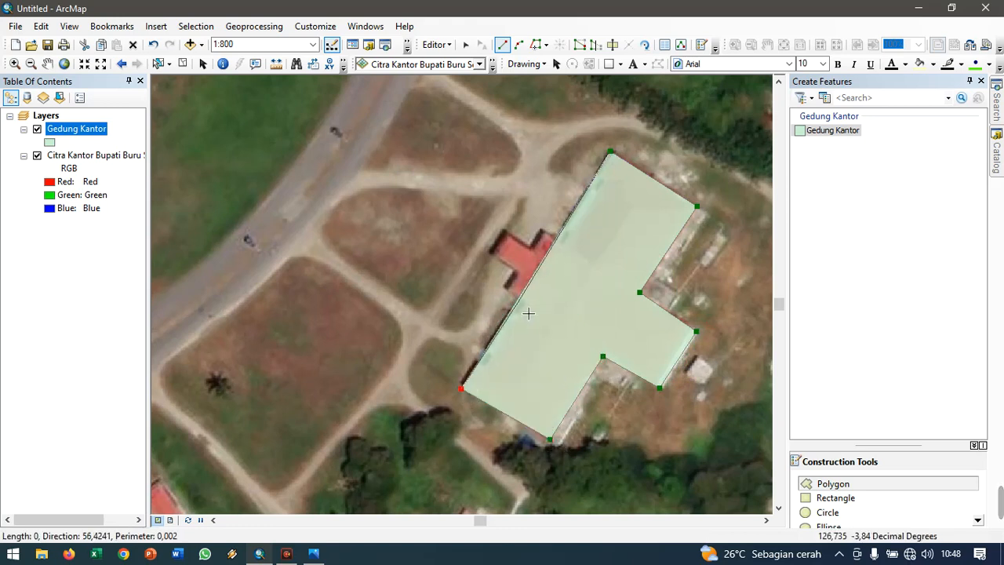
pyautogui.click(502, 291)
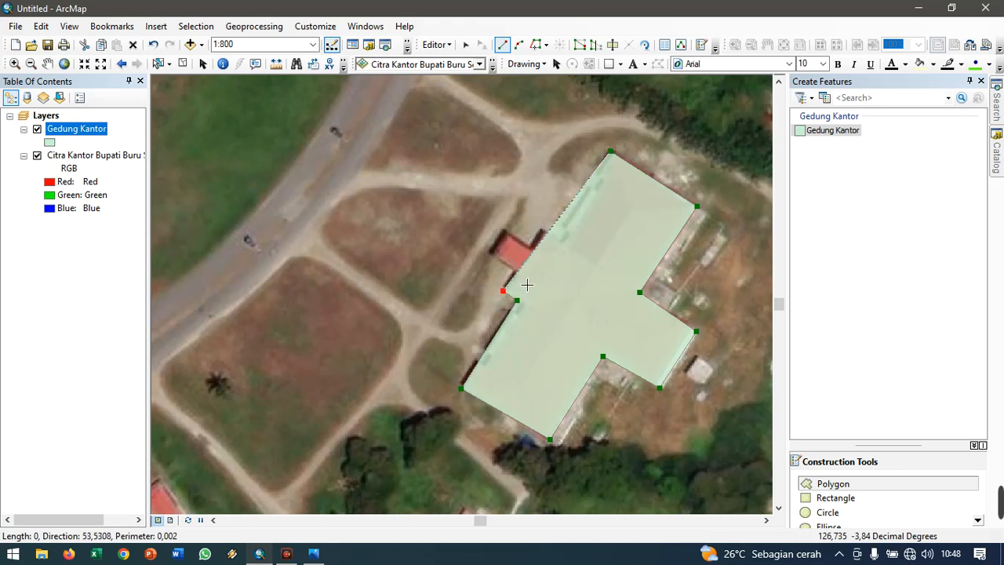
pyautogui.click(517, 273)
pyautogui.click(496, 248)
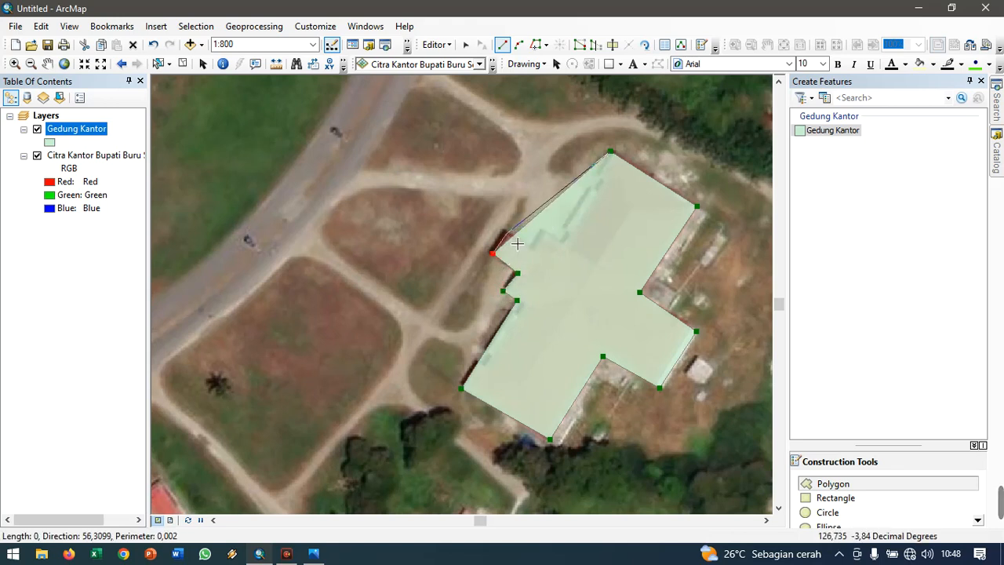
pyautogui.click(506, 233)
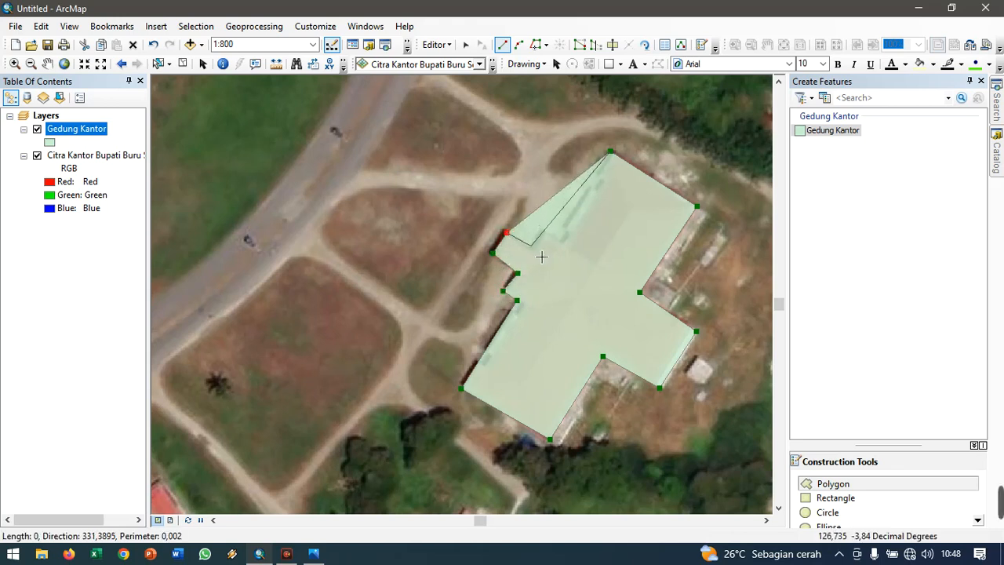
pyautogui.click(531, 247)
pyautogui.click(542, 230)
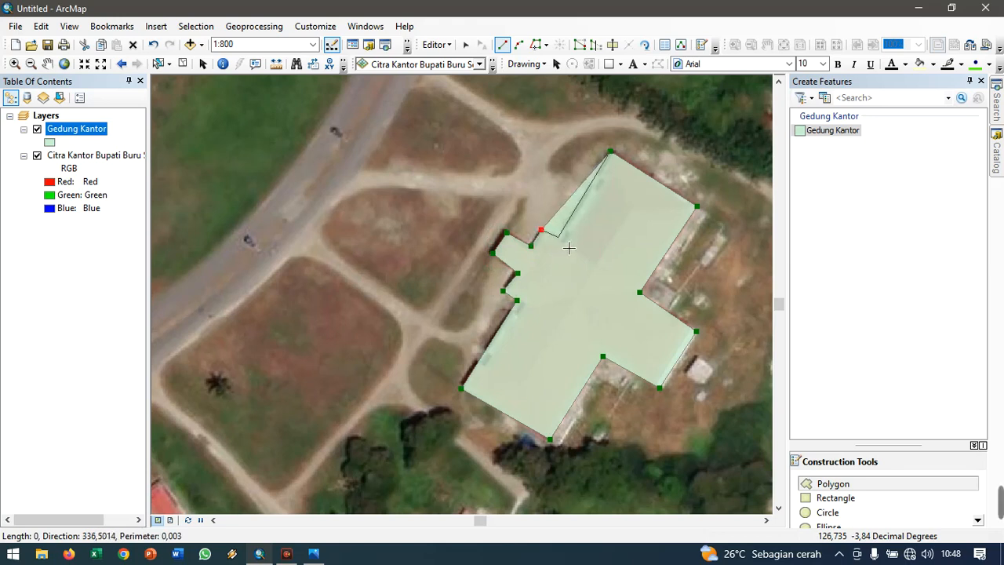
pyautogui.doubleClick(569, 248)
# - Trace the dark purple-roofed building in the open field southwest of the roundabout as a Gedung Kantor polygon, following its central projections, and finish it
pyautogui.scroll(5, 659, 326)
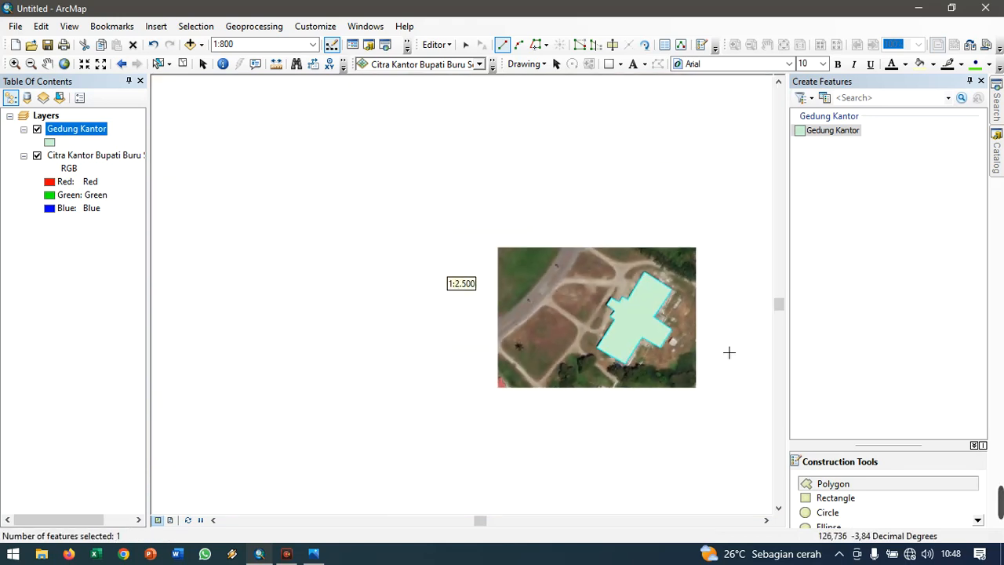
pyautogui.scroll(-6, 410, 313)
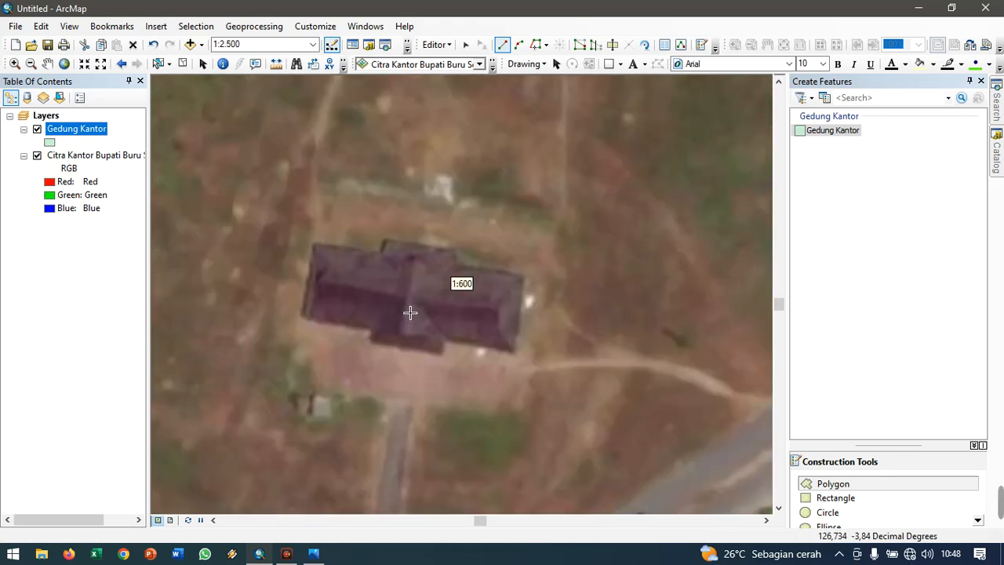
pyautogui.click(307, 240)
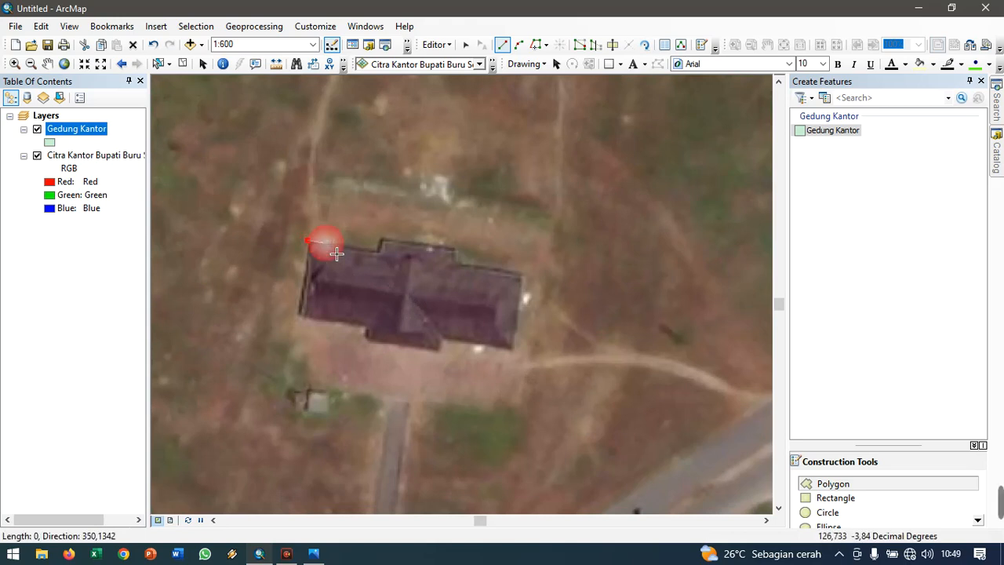
pyautogui.click(380, 251)
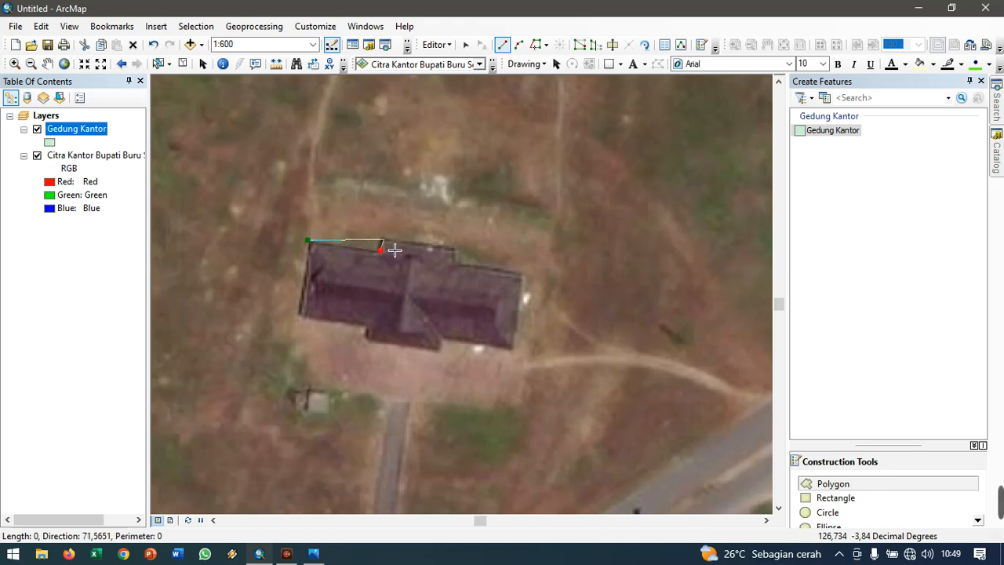
pyautogui.click(405, 244)
pyautogui.click(466, 259)
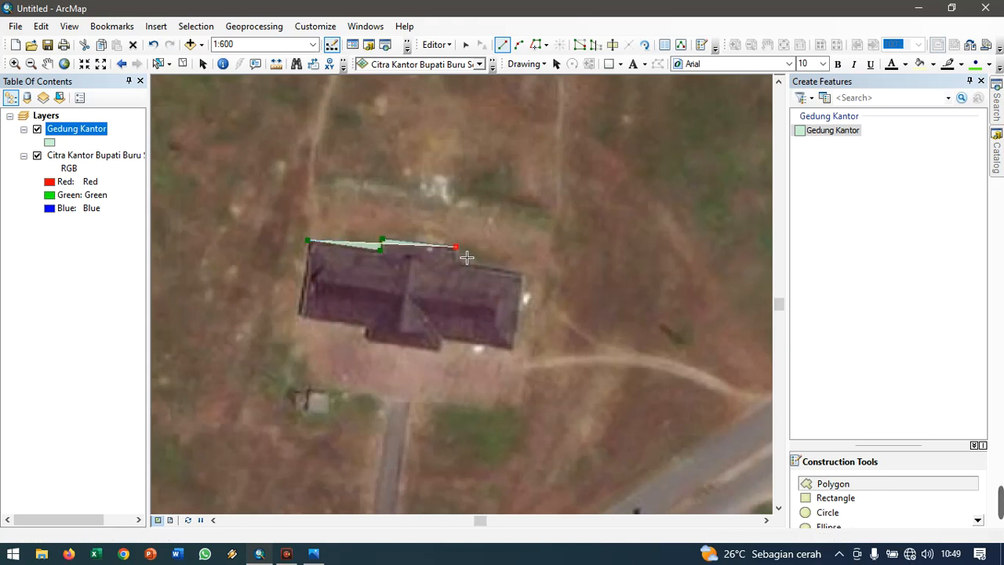
pyautogui.click(468, 270)
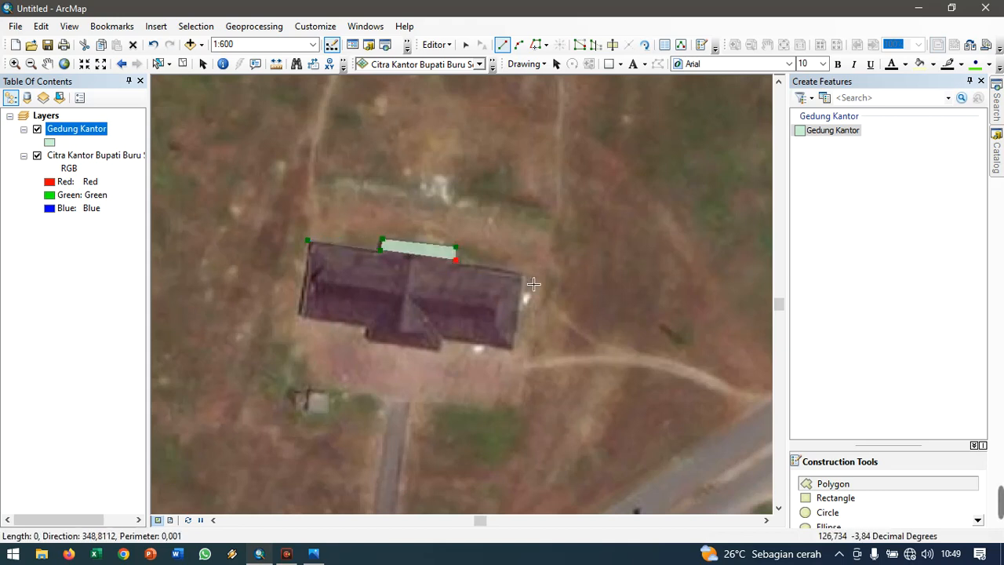
pyautogui.click(522, 273)
pyautogui.click(513, 349)
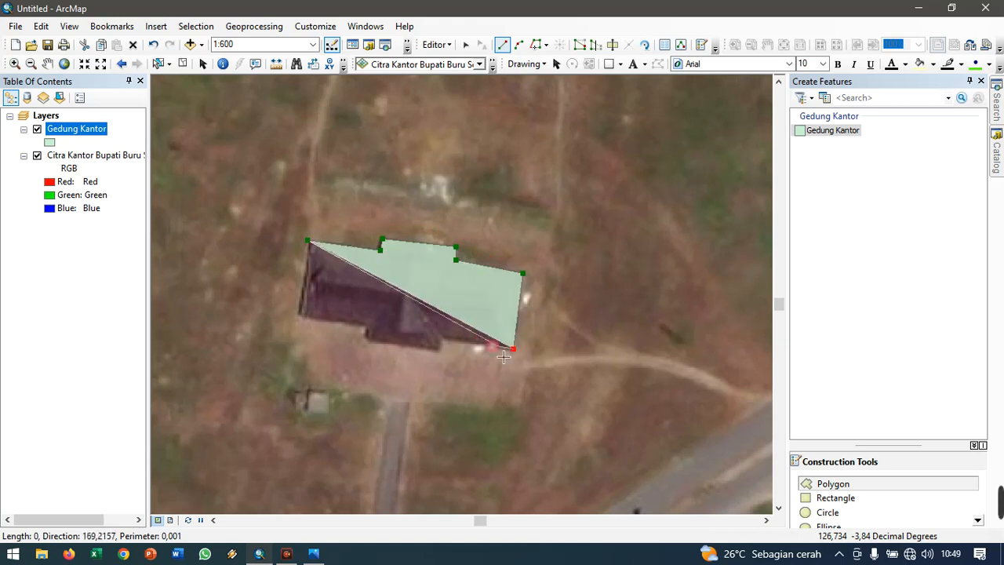
pyautogui.click(443, 341)
pyautogui.click(442, 349)
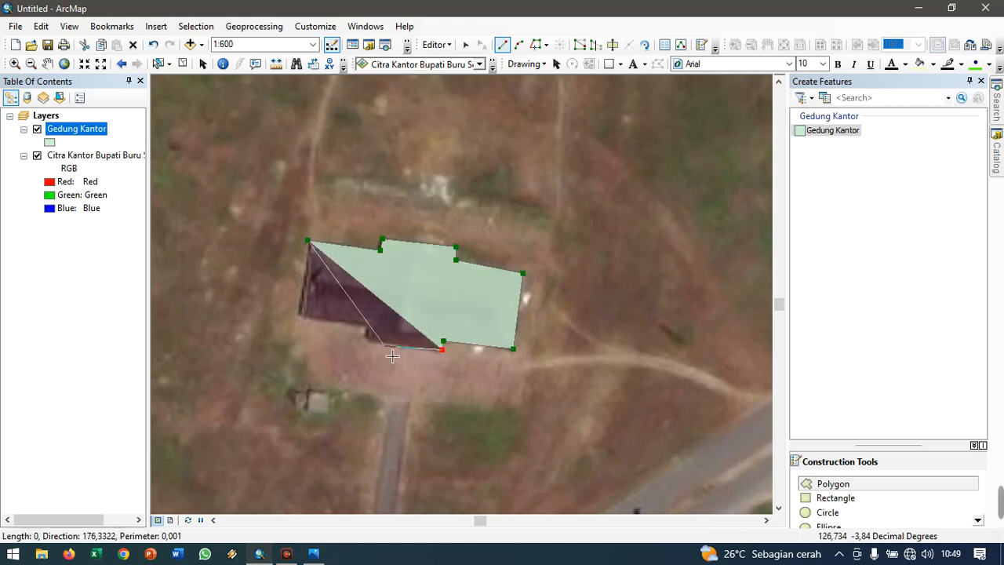
pyautogui.click(365, 342)
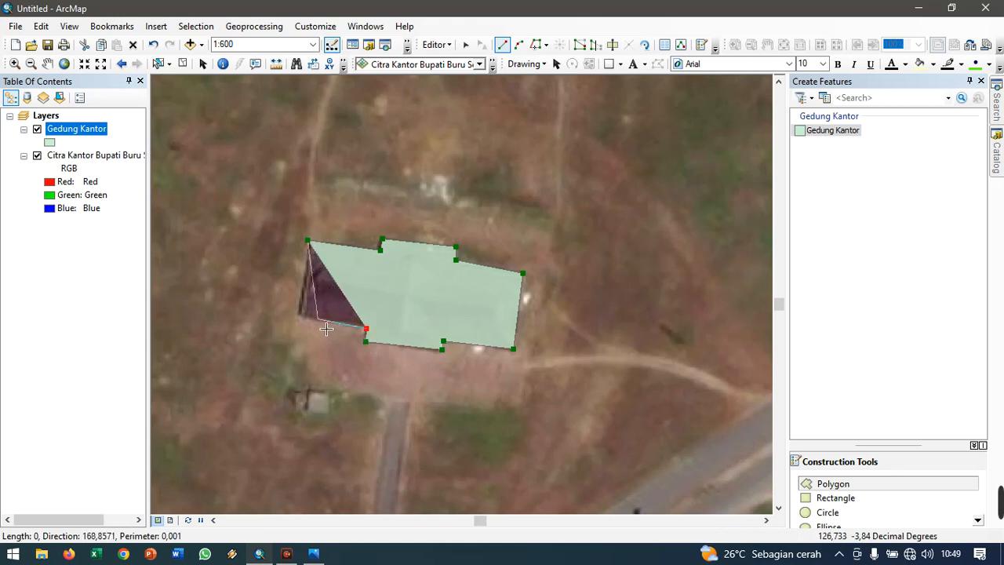
pyautogui.doubleClick(299, 318)
# - Change the fill colour of the Gedung Kantor layer's symbol to yellow
pyautogui.scroll(3, 392, 345)
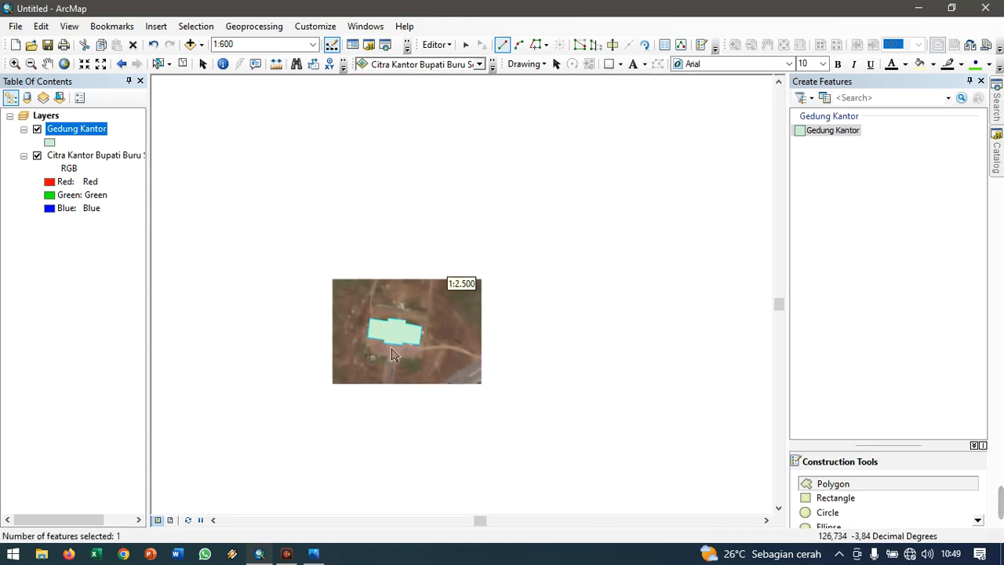
pyautogui.scroll(1, 423, 312)
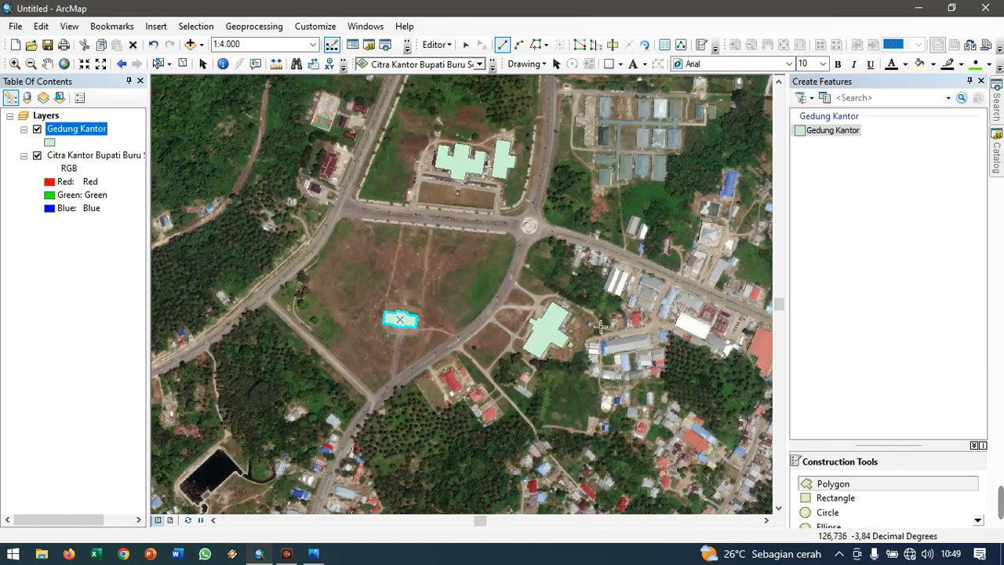
pyautogui.scroll(-1, 522, 277)
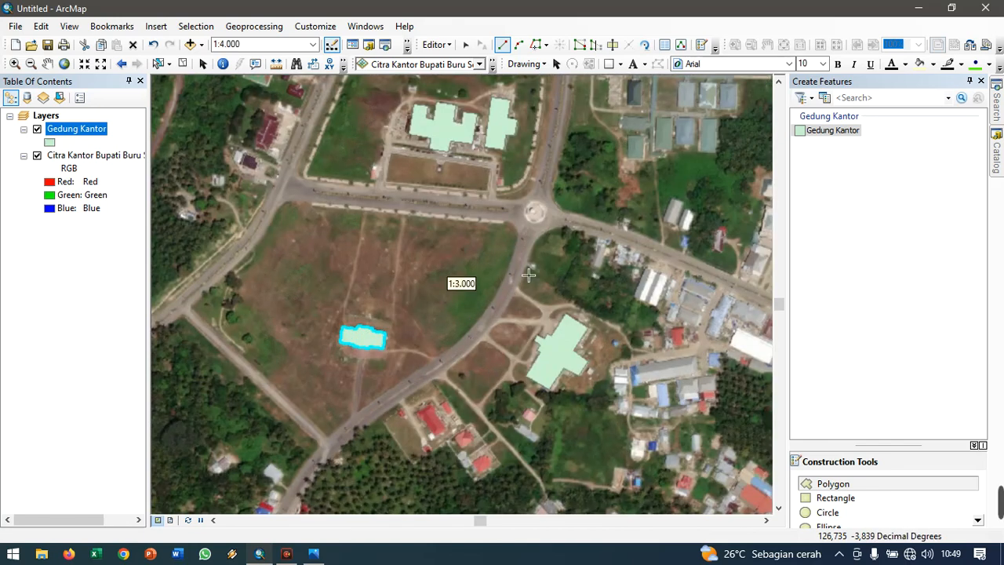
pyautogui.click(780, 81)
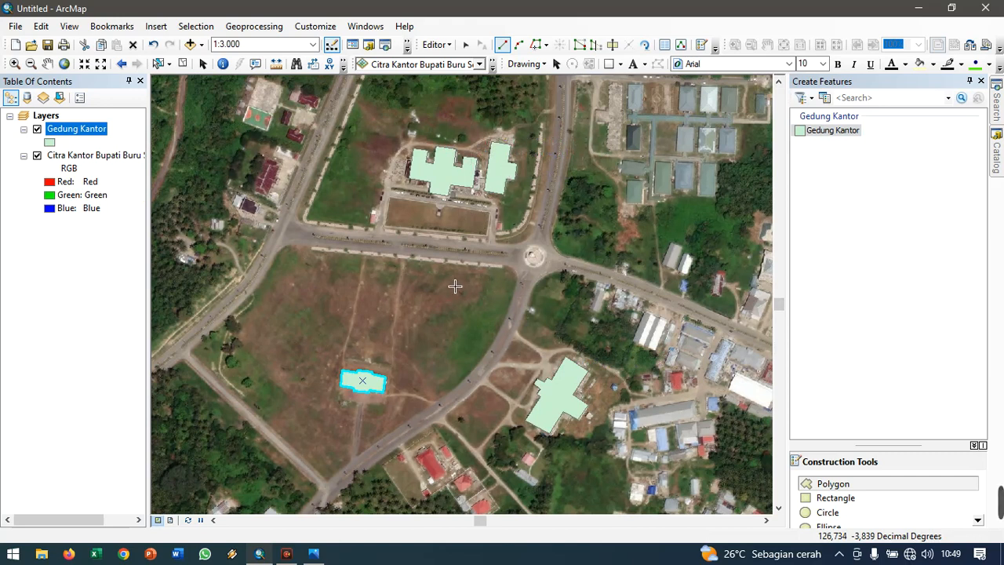
pyautogui.click(50, 143)
pyautogui.click(648, 223)
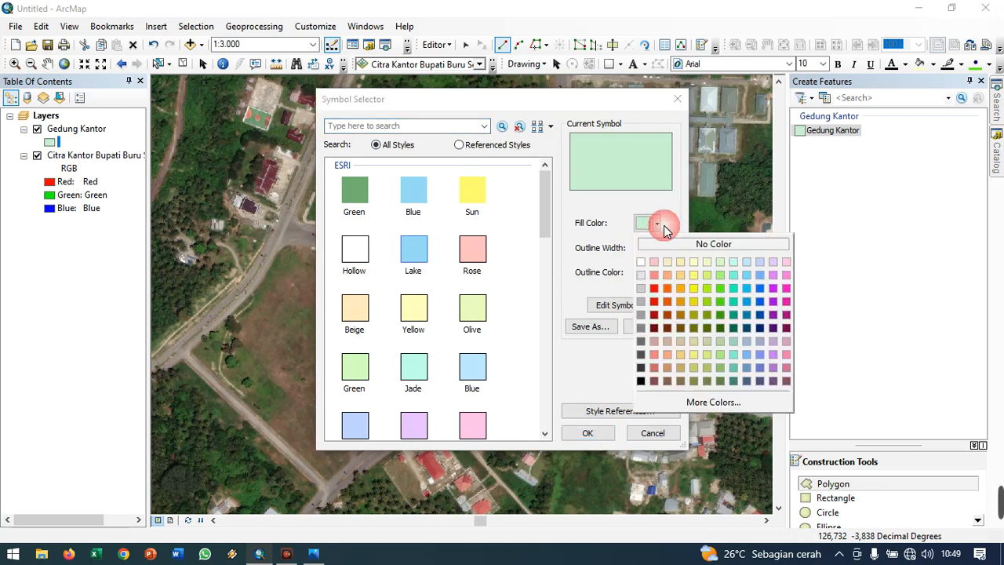
pyautogui.click(698, 295)
pyautogui.click(590, 435)
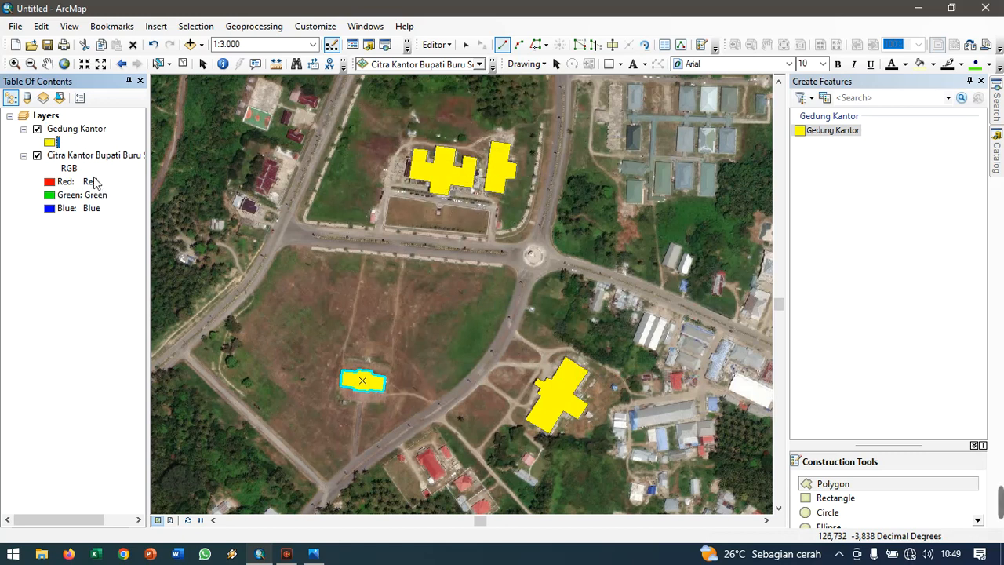
# - Look over the Gedung Kantor attribute table's records beside the digitized buildings, and close the table
pyautogui.rightClick(82, 132)
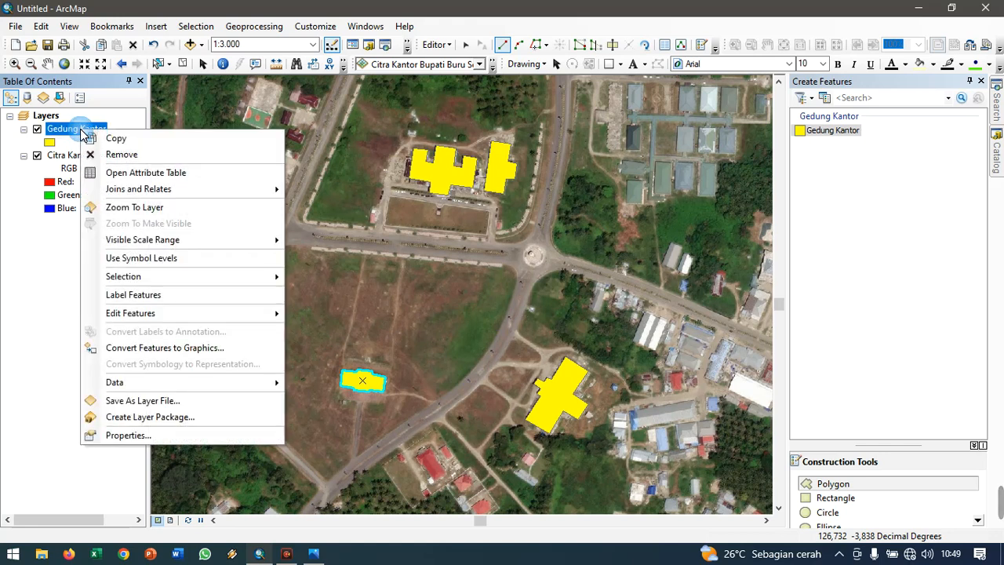
pyautogui.click(129, 173)
pyautogui.moveTo(765, 225); pyautogui.dragTo(733, 176)
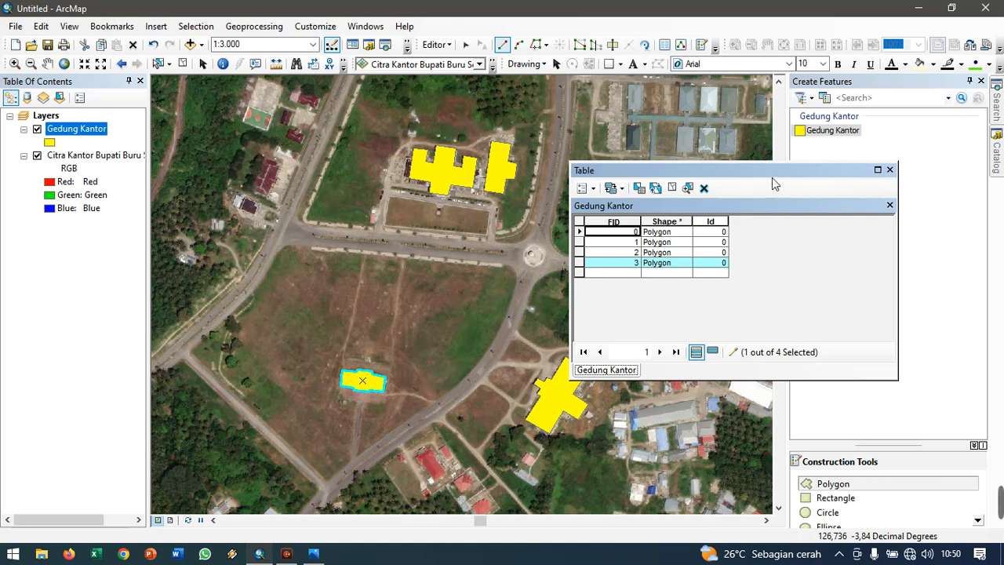
pyautogui.moveTo(766, 167); pyautogui.dragTo(762, 130)
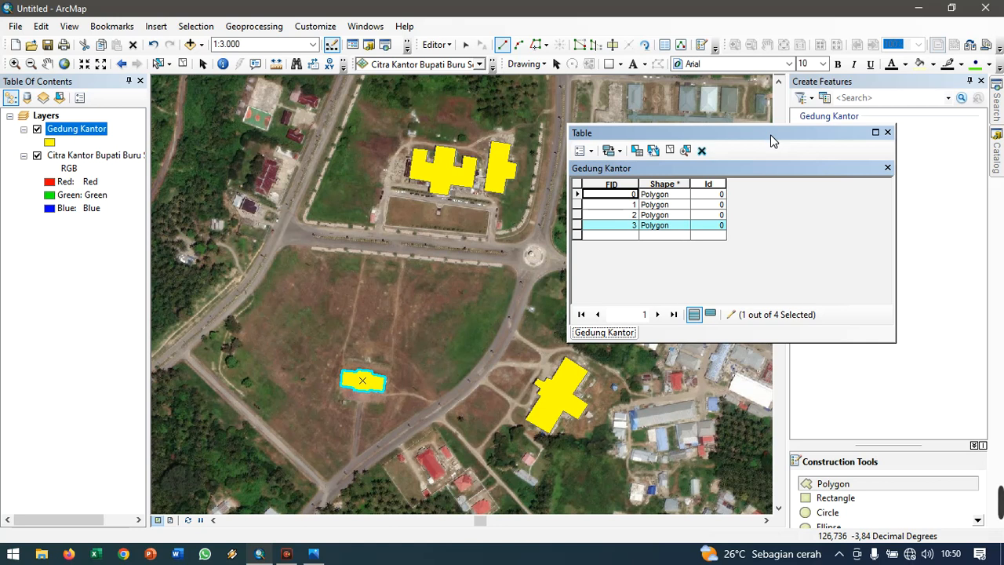
pyautogui.click(887, 132)
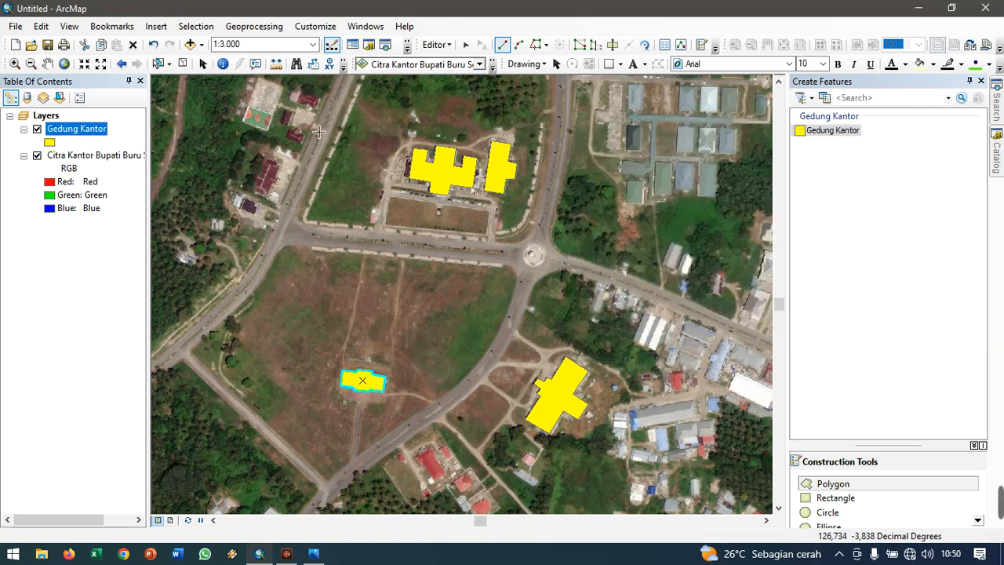
# - Open the Gedung Kantor attribute table again and end the edit session, saving the digitized buildings
pyautogui.rightClick(77, 133)
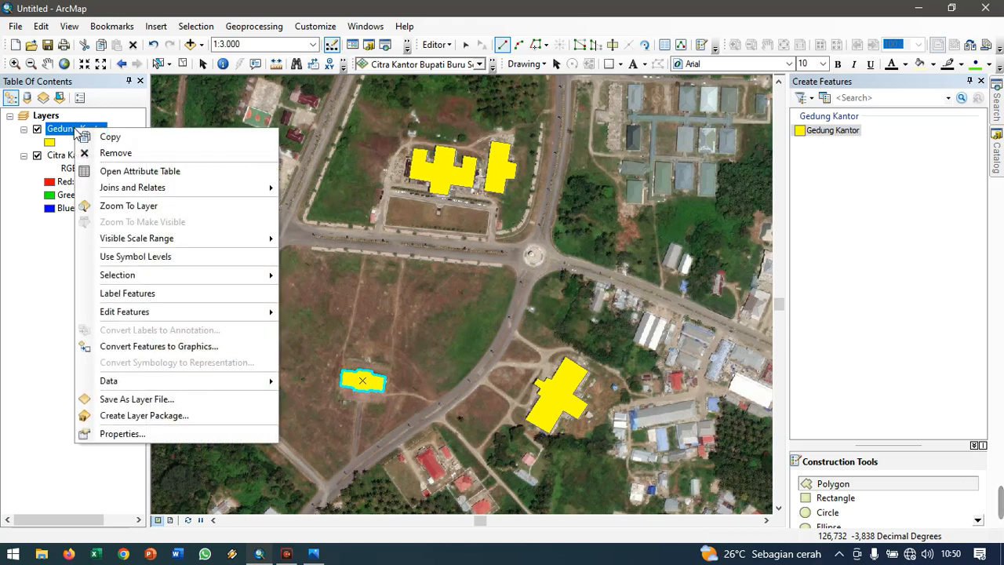
pyautogui.click(116, 173)
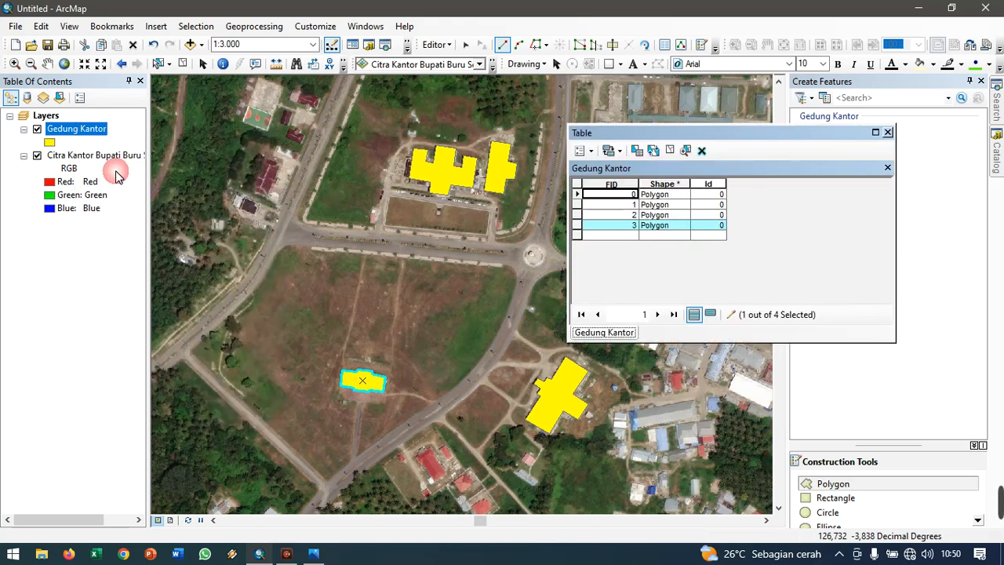
pyautogui.click(592, 151)
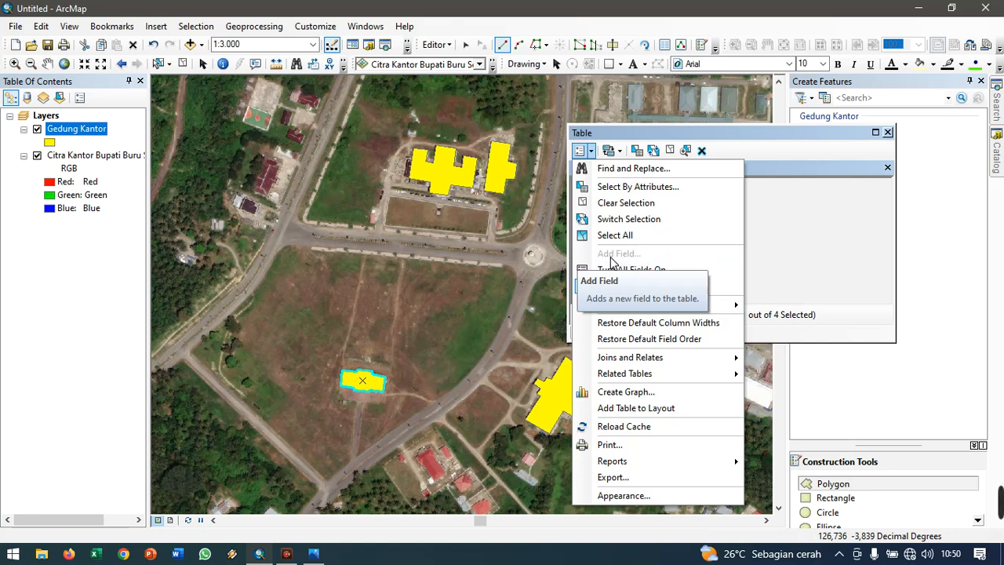
pyautogui.click(440, 48)
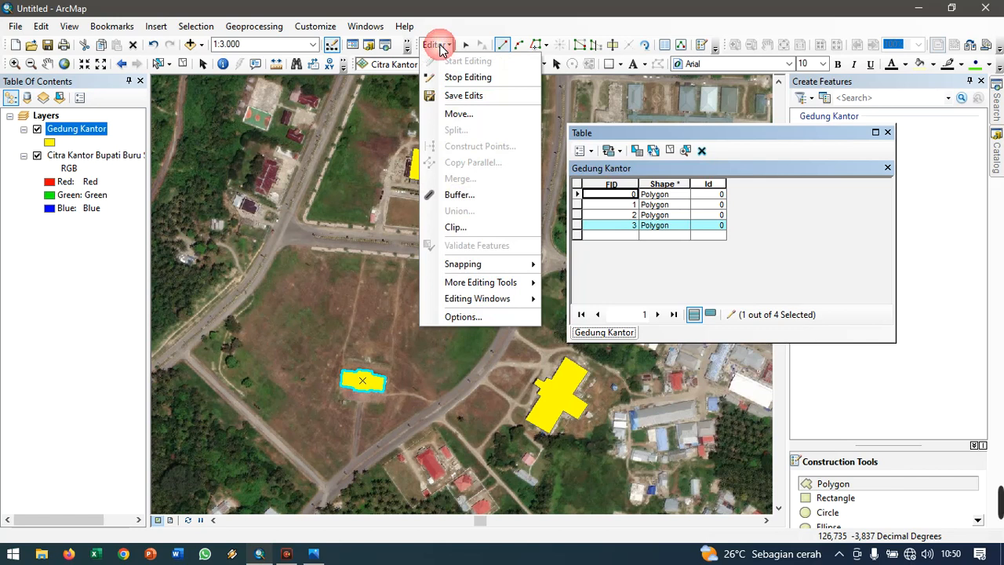
pyautogui.click(463, 81)
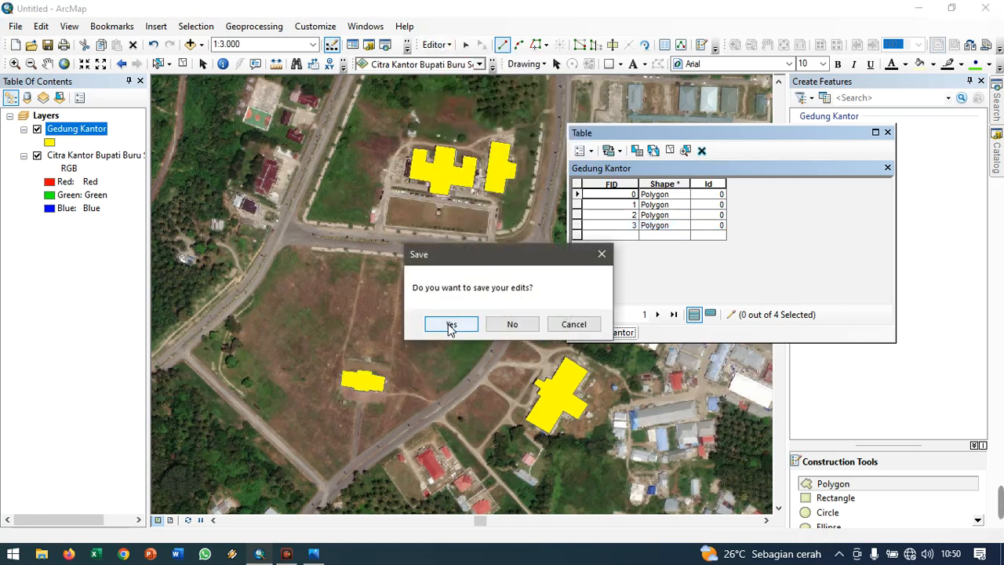
pyautogui.click(451, 327)
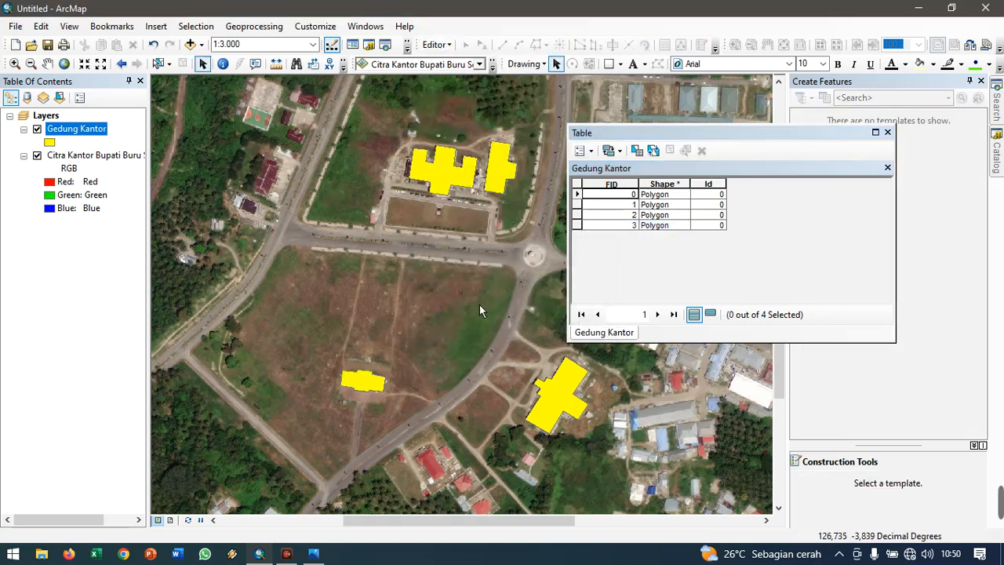
# - Add a Text field named Nama with length 50 to the Gedung Kantor attribute table
pyautogui.click(594, 154)
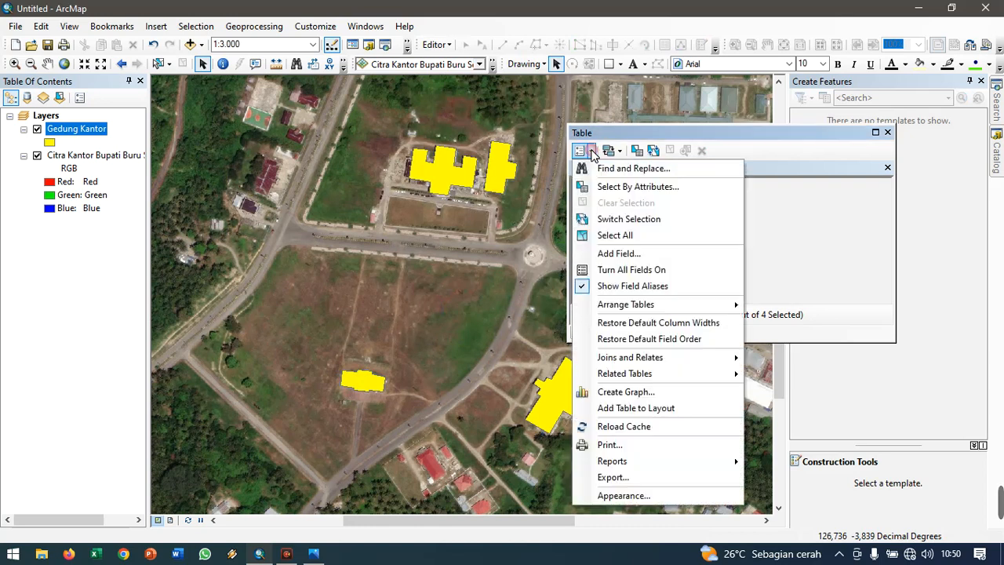
pyautogui.click(616, 254)
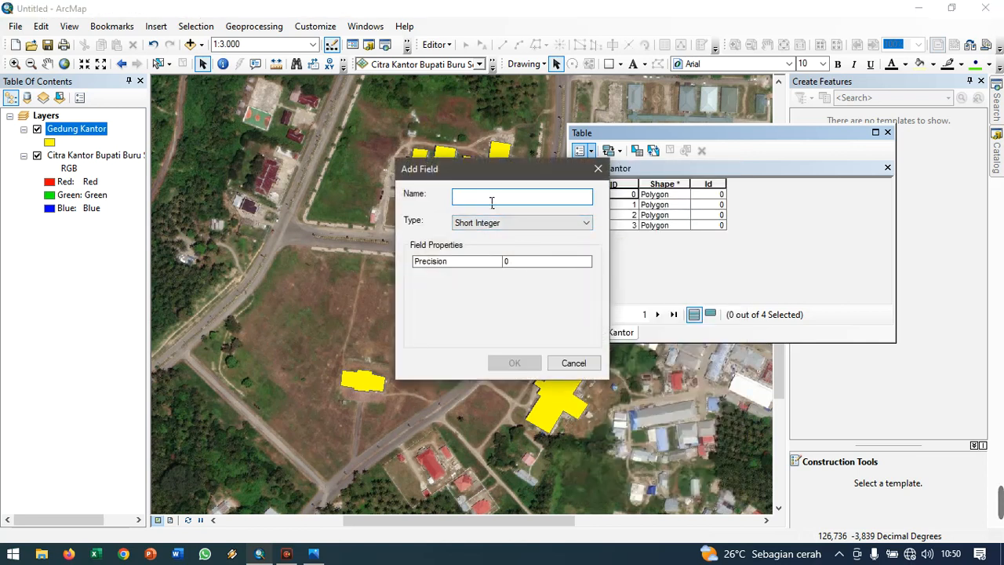
pyautogui.write('Nama')
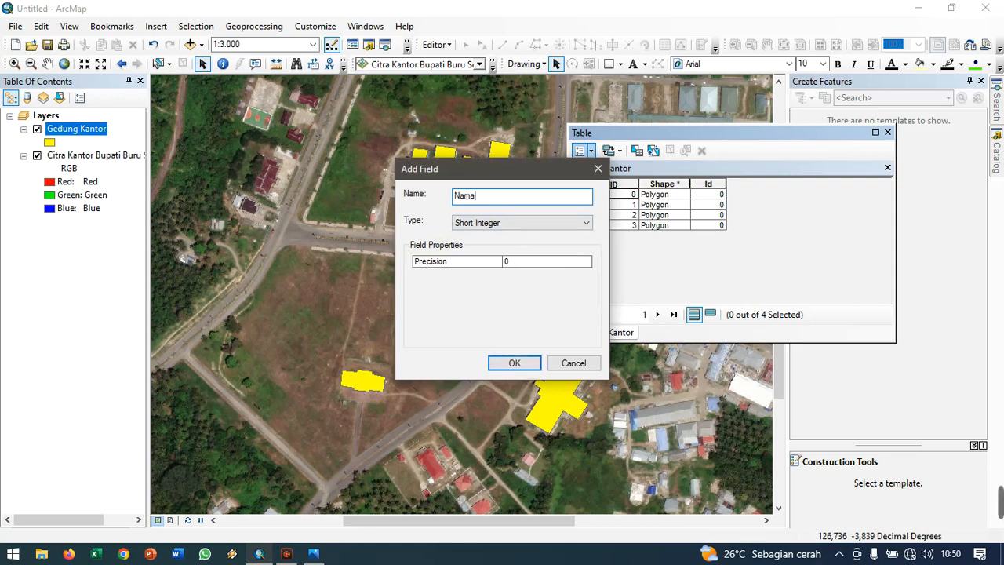
pyautogui.click(554, 223)
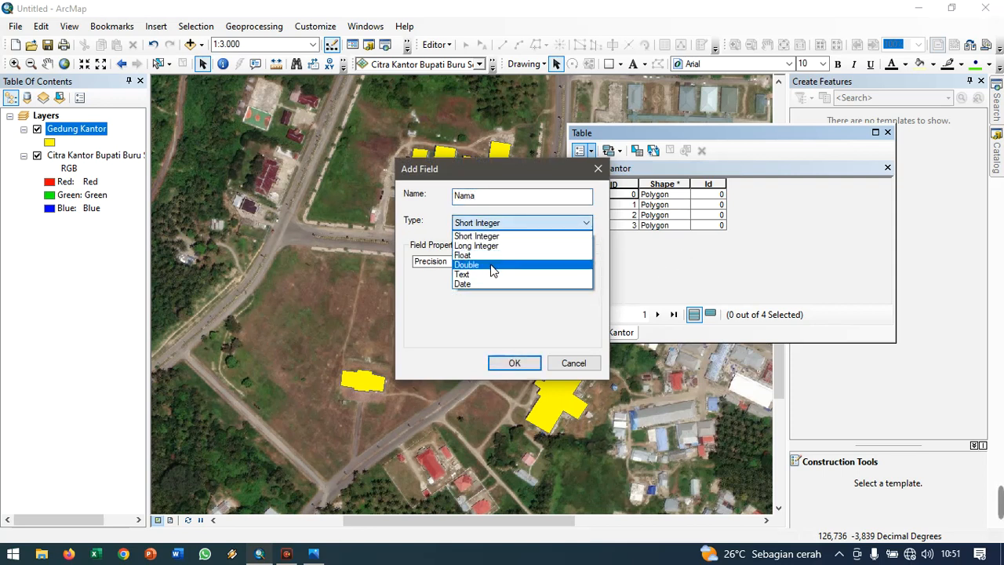
pyautogui.click(478, 275)
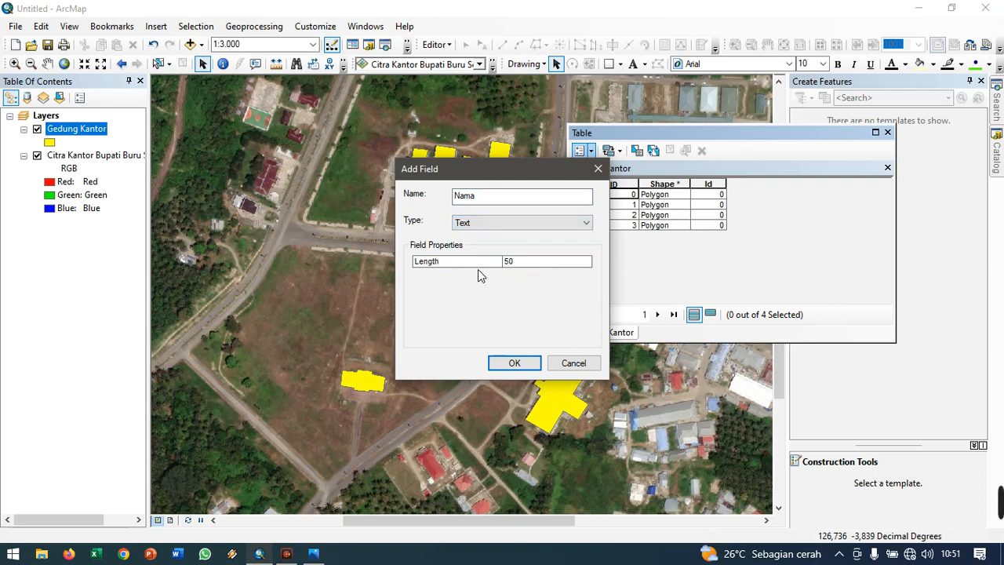
pyautogui.click(519, 263)
pyautogui.click(513, 363)
pyautogui.moveTo(698, 298); pyautogui.dragTo(733, 304)
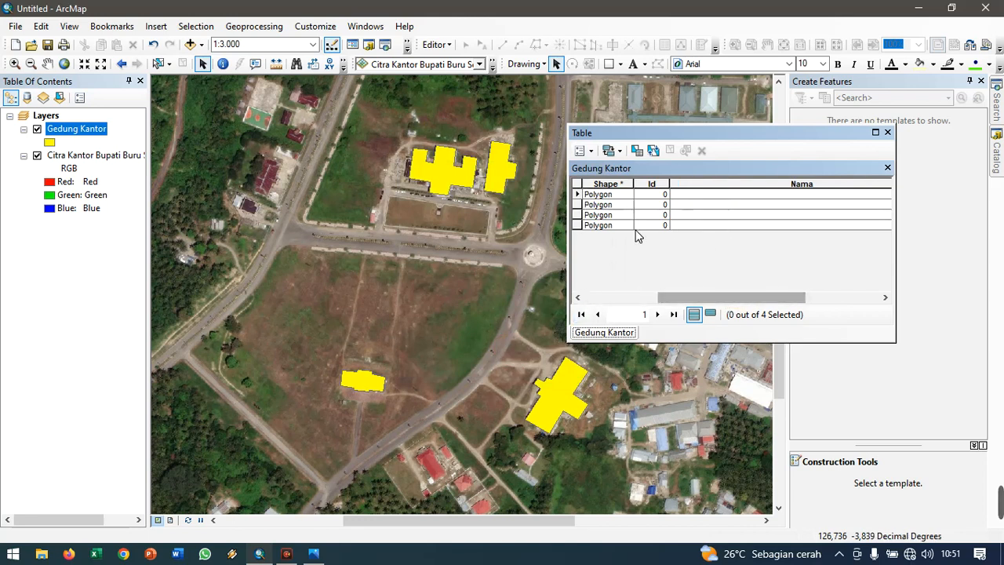
# - Start a new edit session and set the main building's Nama attribute to "Gedung A Kantor Bupati"
pyautogui.click(443, 46)
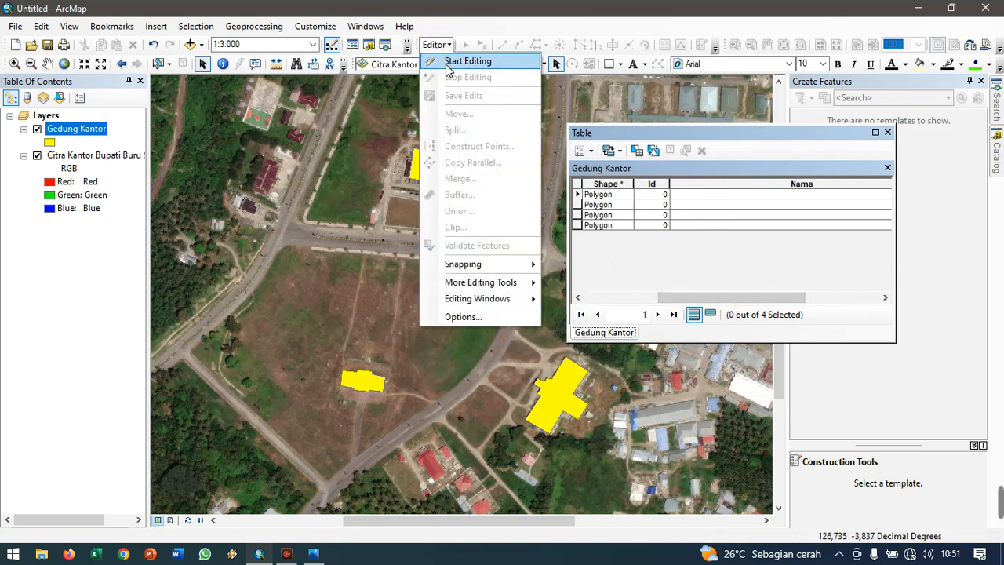
pyautogui.click(459, 61)
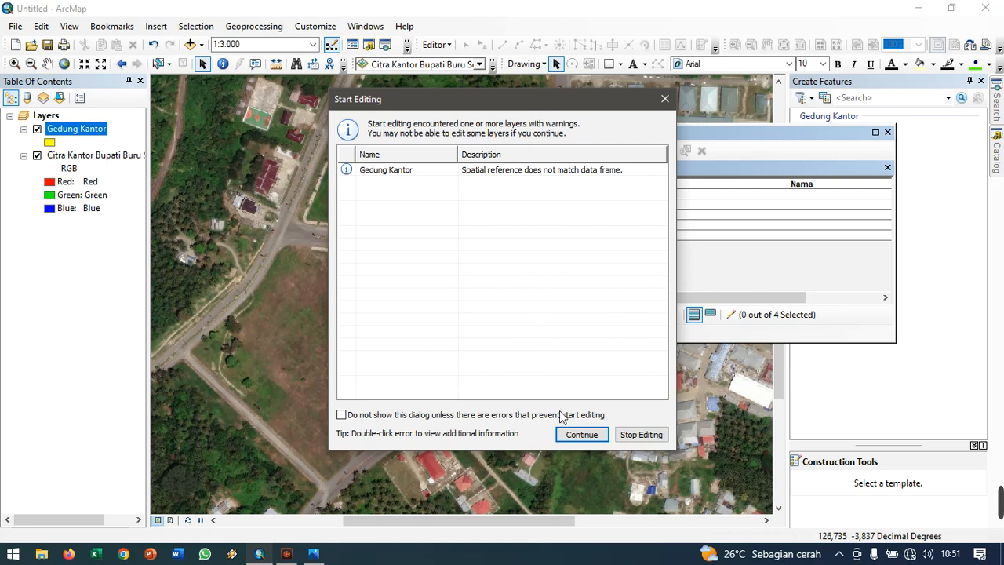
pyautogui.click(575, 435)
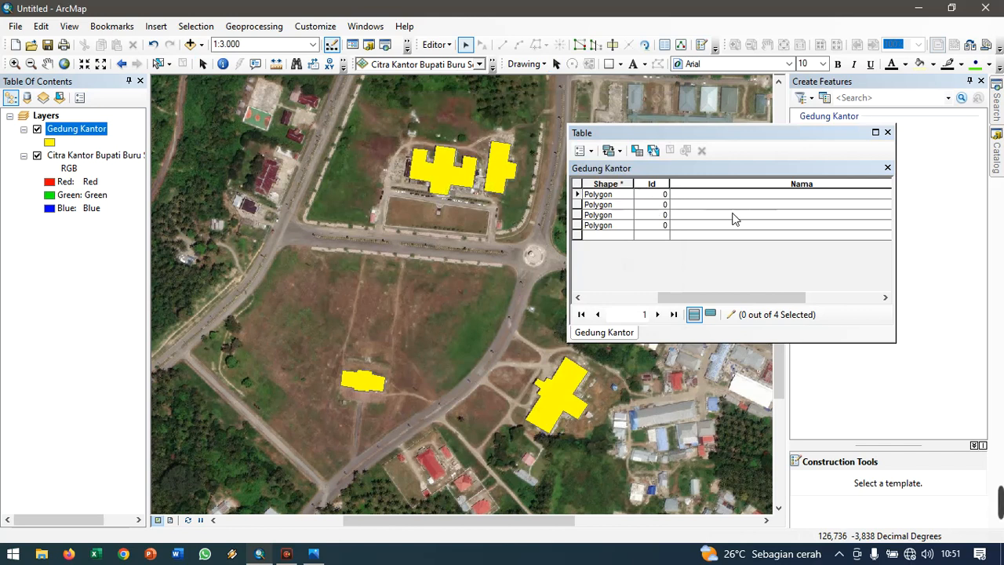
pyautogui.click(456, 189)
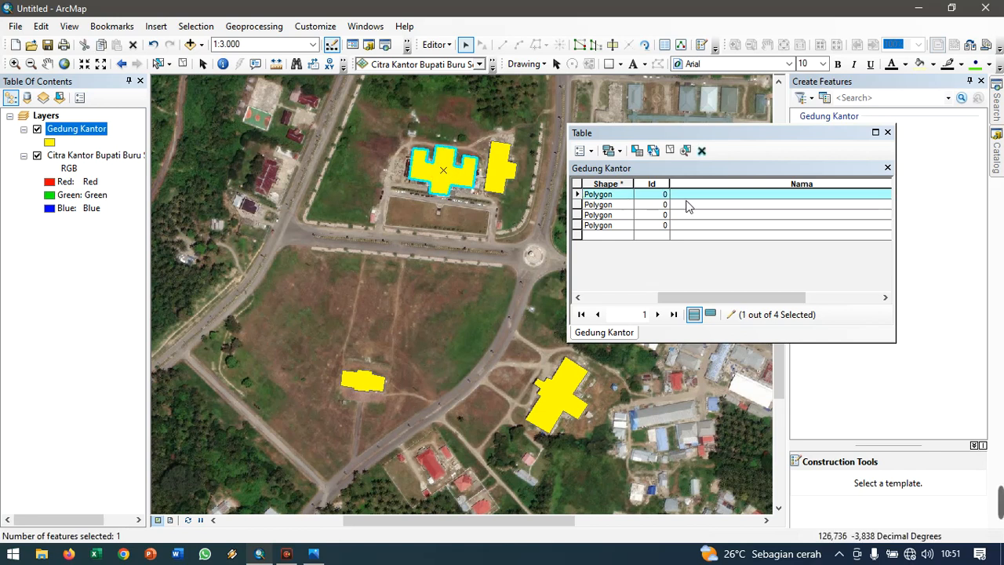
pyautogui.click(725, 194)
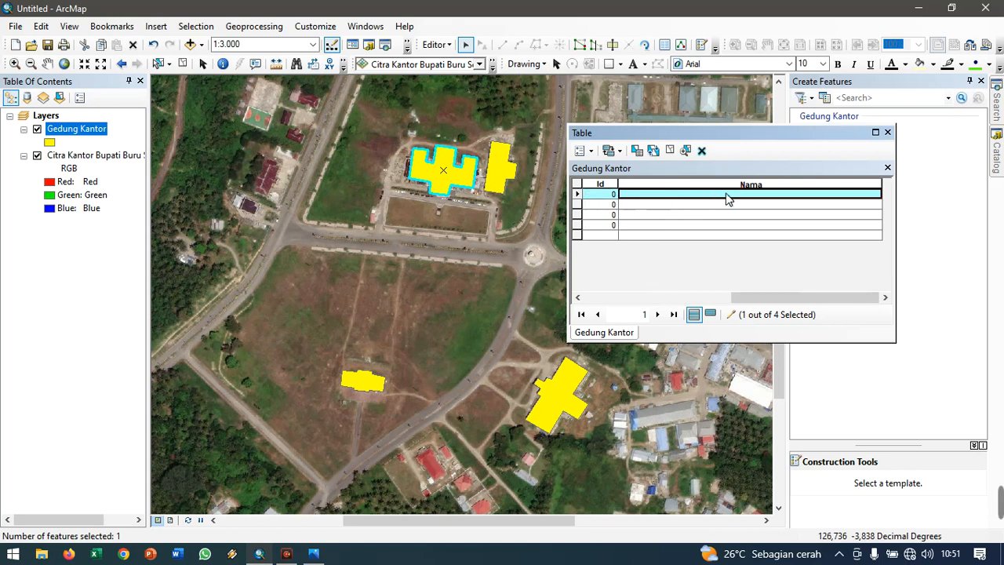
pyautogui.write('Ged')
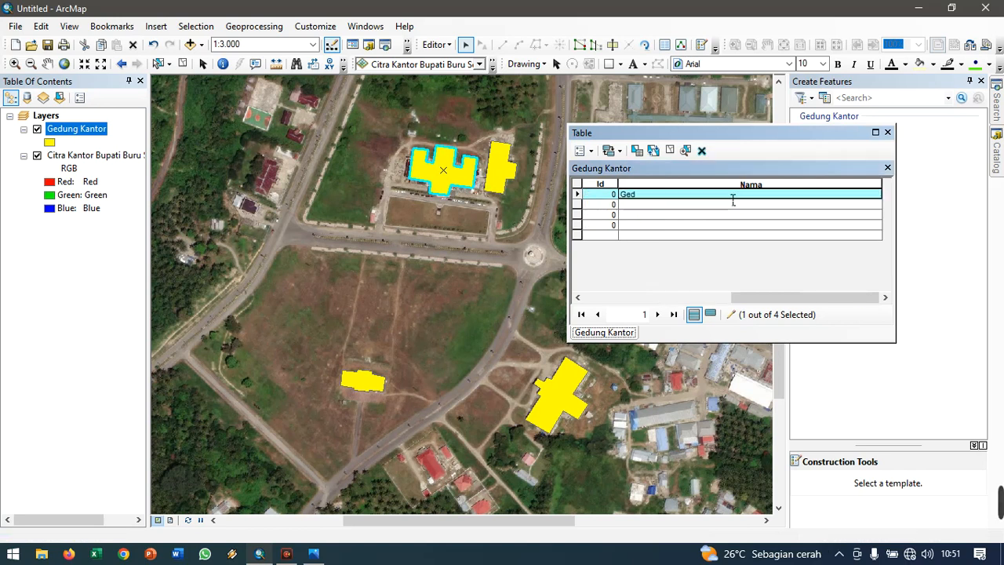
pyautogui.write('ung A KAntor Bupati')
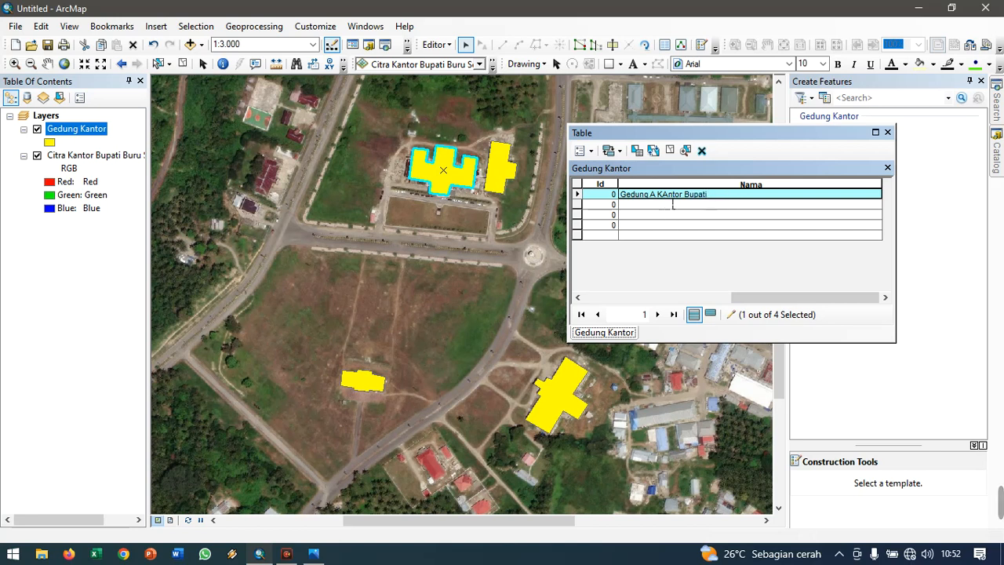
pyautogui.press('BackSpace')
pyautogui.write('a')
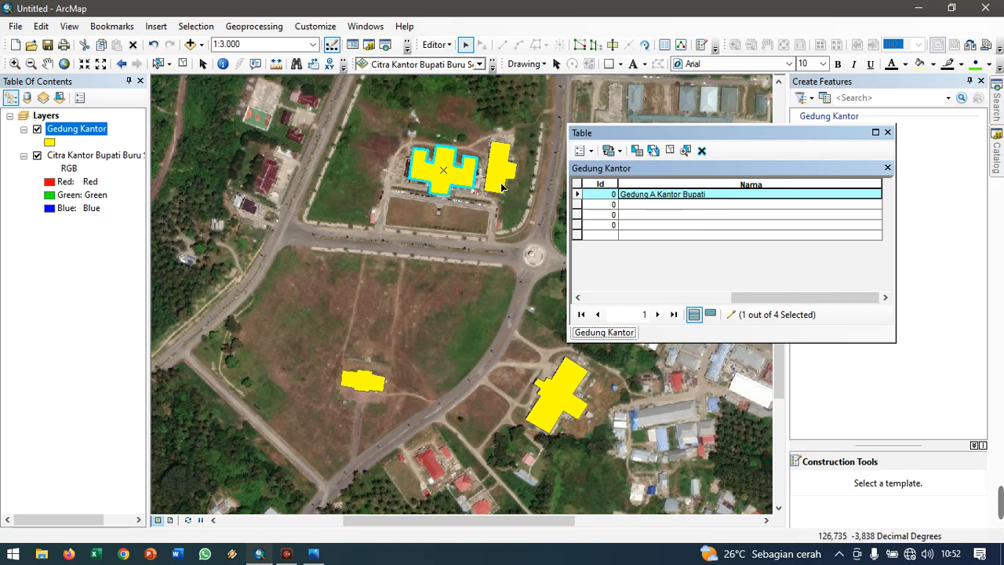
# - Set Nama to "Gedung B Kantor Bupati" for the building east of the main office and "Kantor DPRD" for the cross-shaped building
pyautogui.click(502, 186)
pyautogui.click(683, 207)
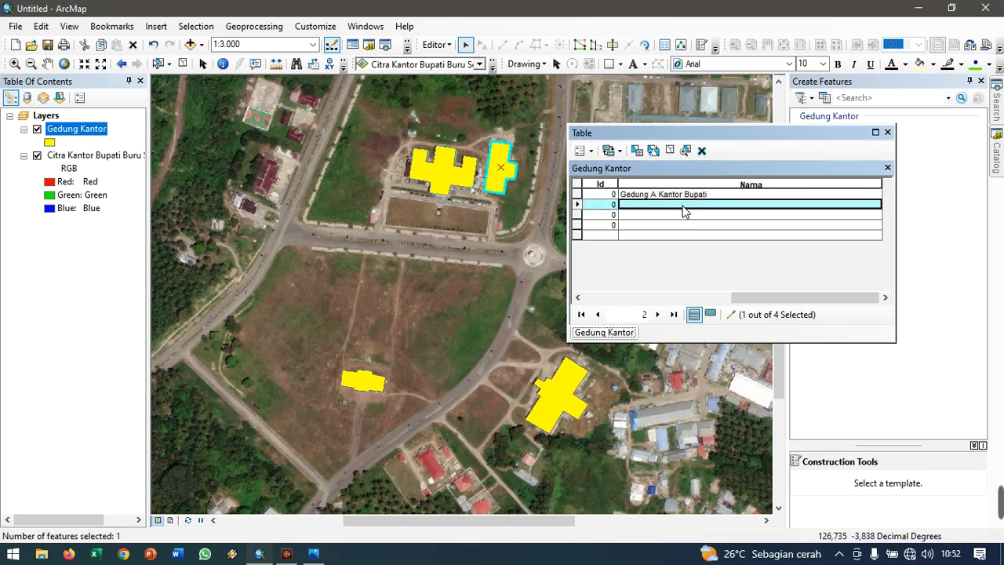
pyautogui.write('Gedung B Kantor Bupati')
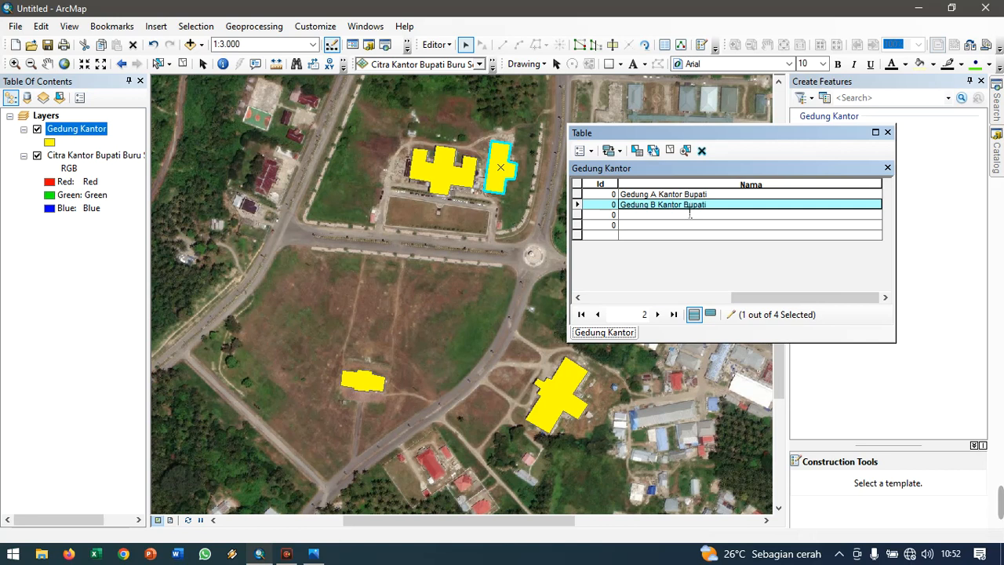
pyautogui.click(572, 414)
pyautogui.click(634, 215)
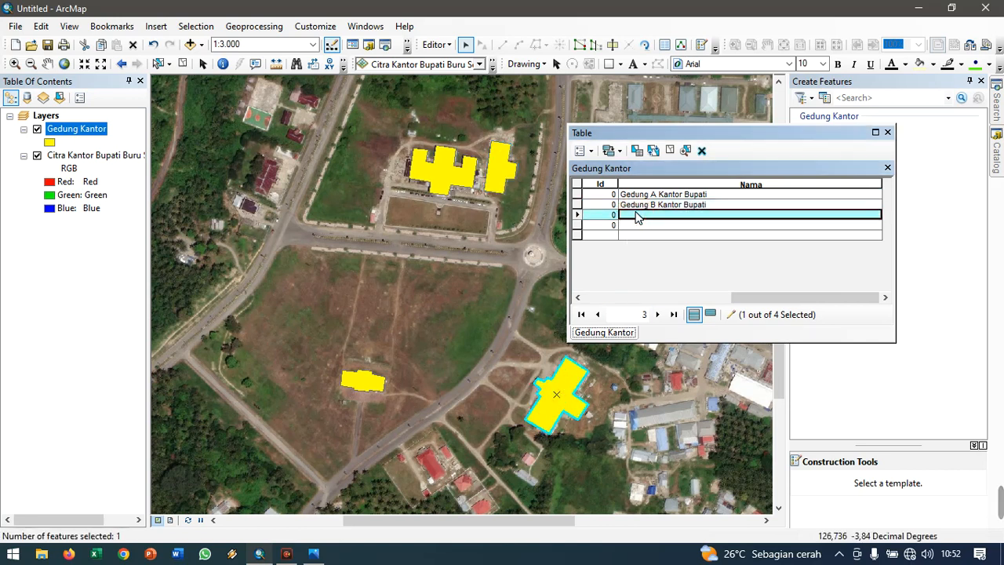
pyautogui.write('Kantor DPRD')
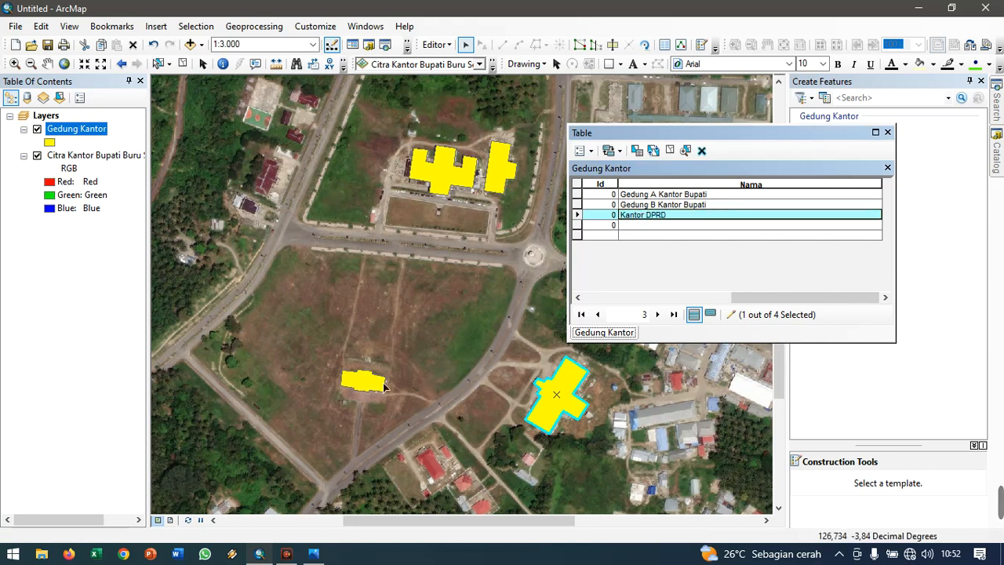
# - Set Nama to "Tribun Alun-Alun" for the small building in the open square and end the edit session, saving the edits
pyautogui.click(632, 226)
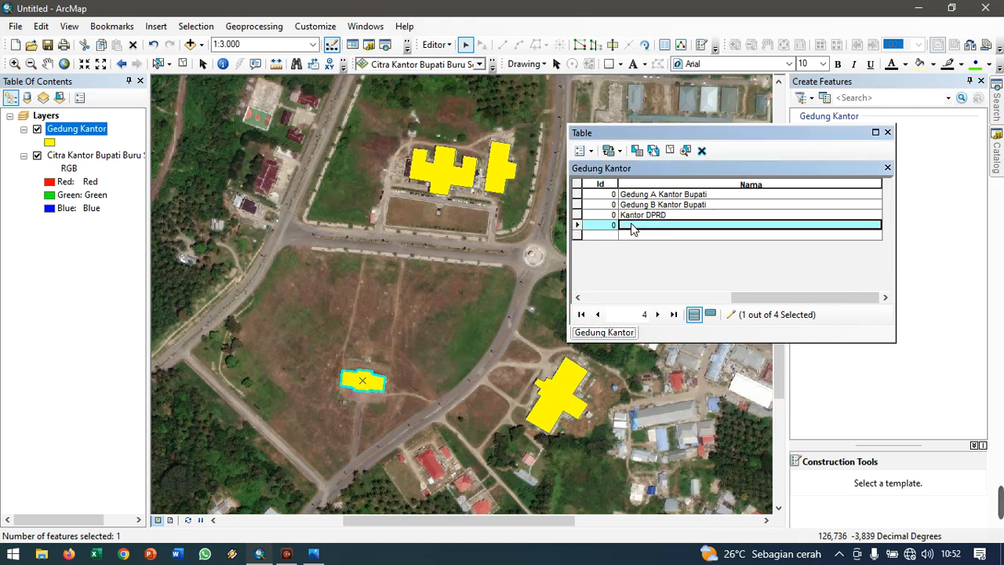
pyautogui.write('Tribun Alun-Alun')
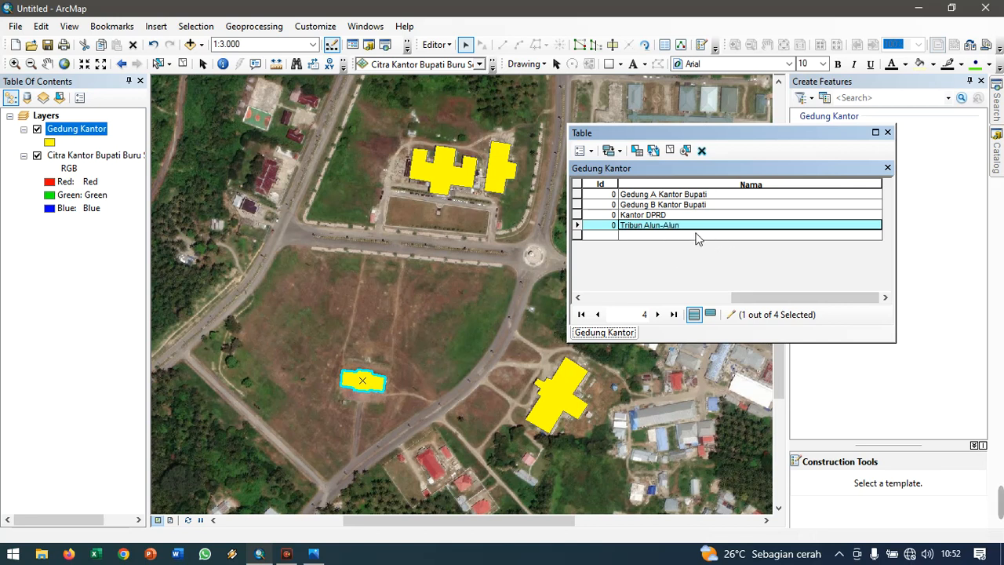
pyautogui.press('Return')
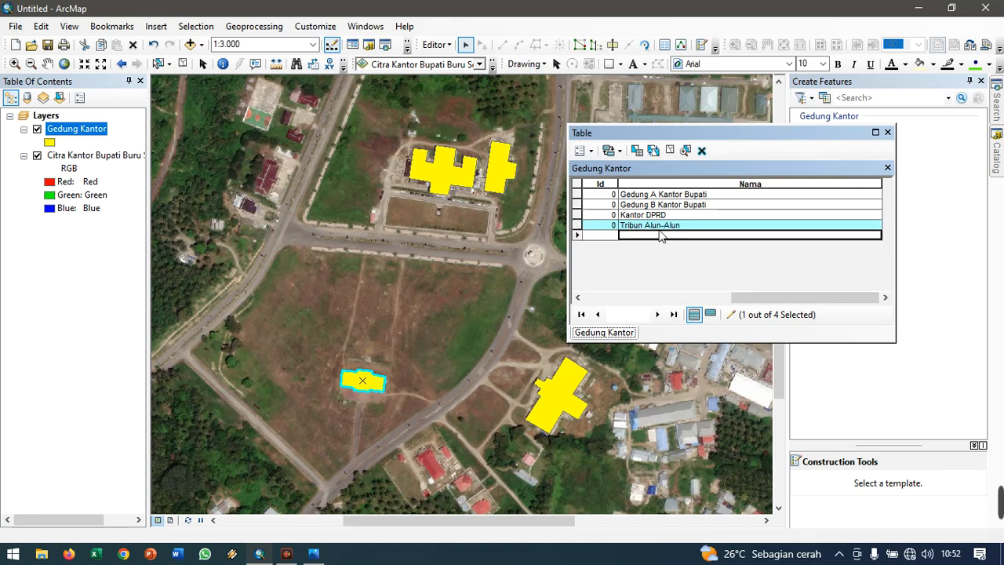
pyautogui.click(437, 45)
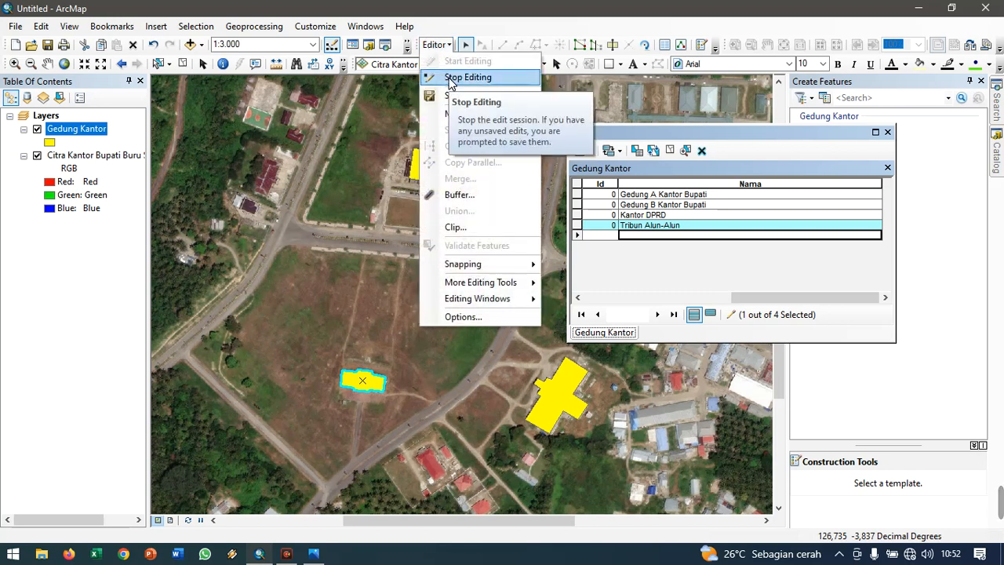
pyautogui.click(458, 78)
pyautogui.click(470, 324)
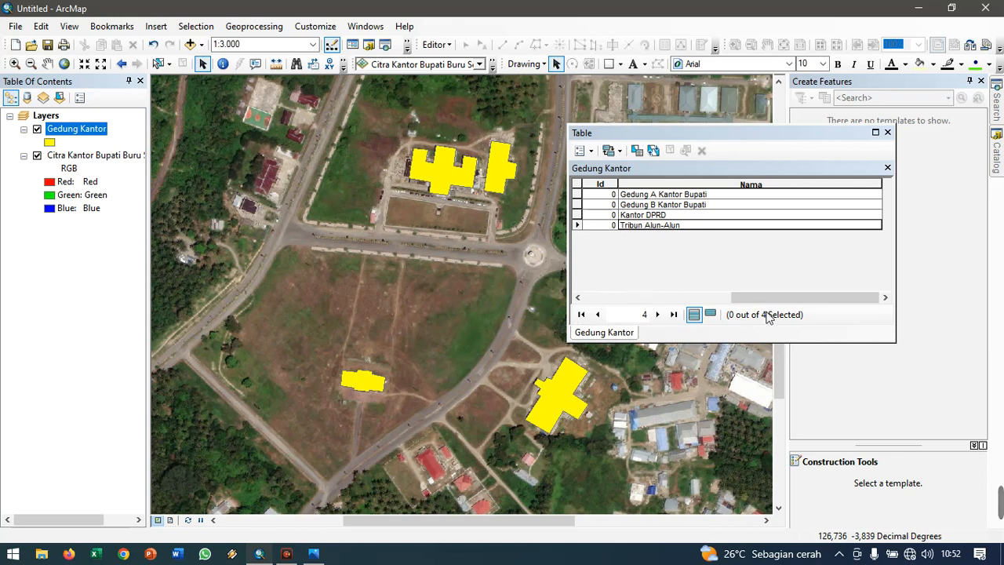
# - Narrow the Nama column so all Gedung Kantor fields fit in the attribute table, and close the table
pyautogui.moveTo(887, 189); pyautogui.dragTo(726, 188)
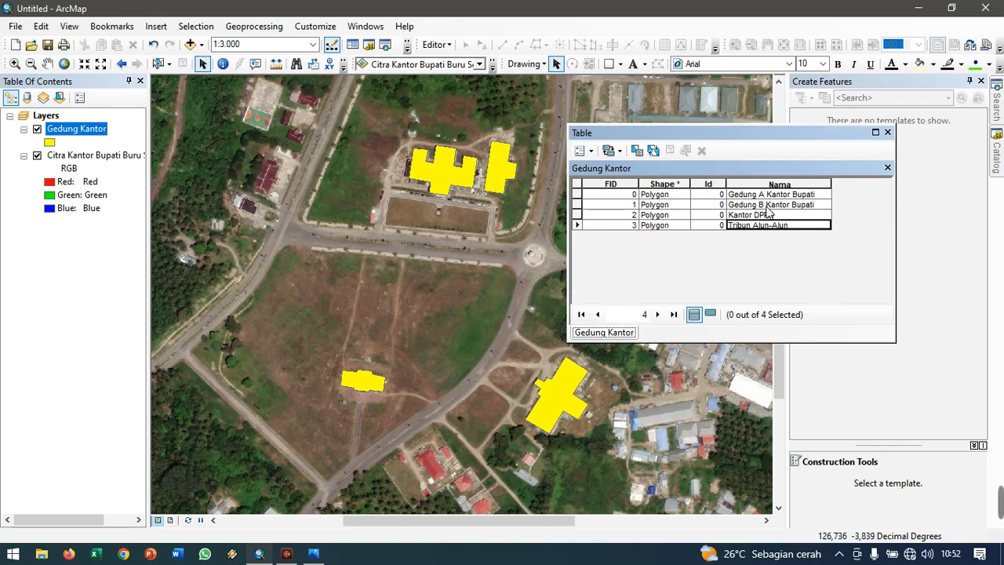
pyautogui.moveTo(831, 189); pyautogui.dragTo(838, 188)
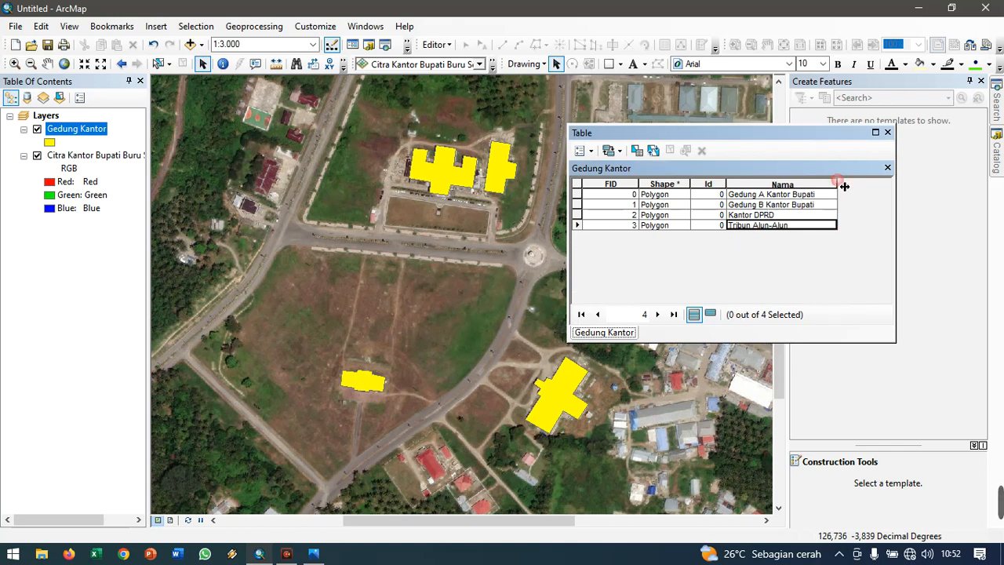
pyautogui.click(887, 132)
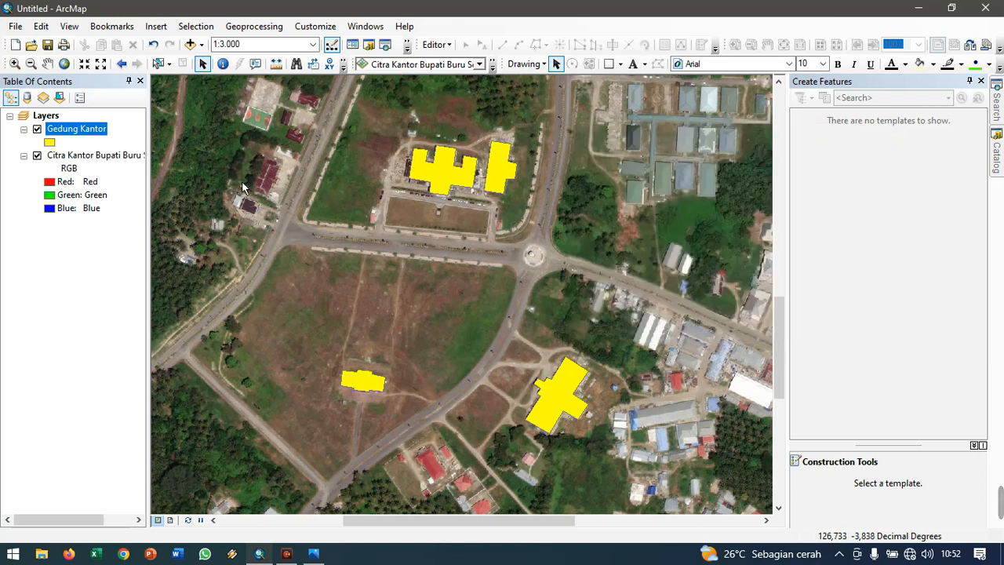
# - Turn on labels for the Gedung Kantor layer using Nama as the label field
pyautogui.rightClick(70, 135)
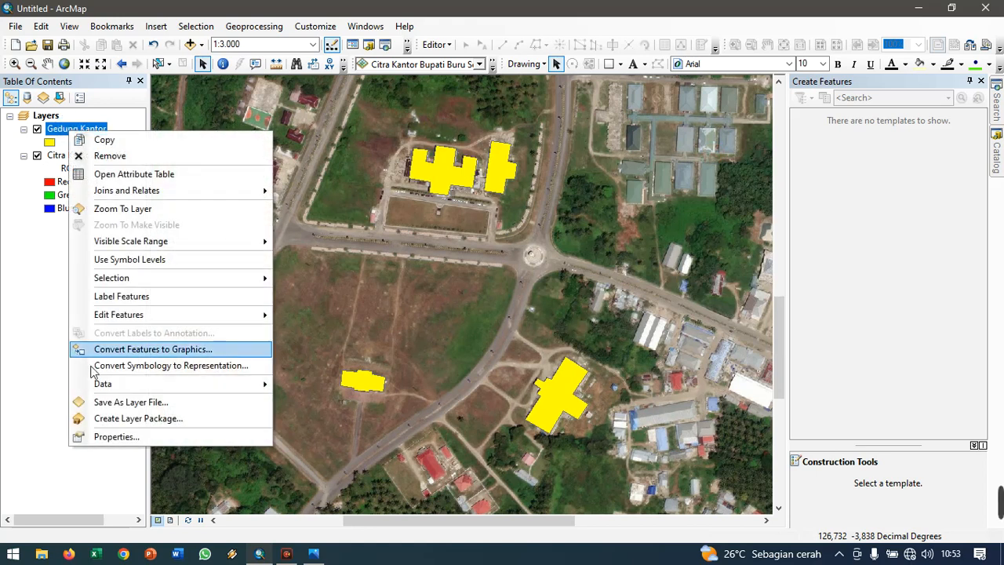
pyautogui.click(352, 249)
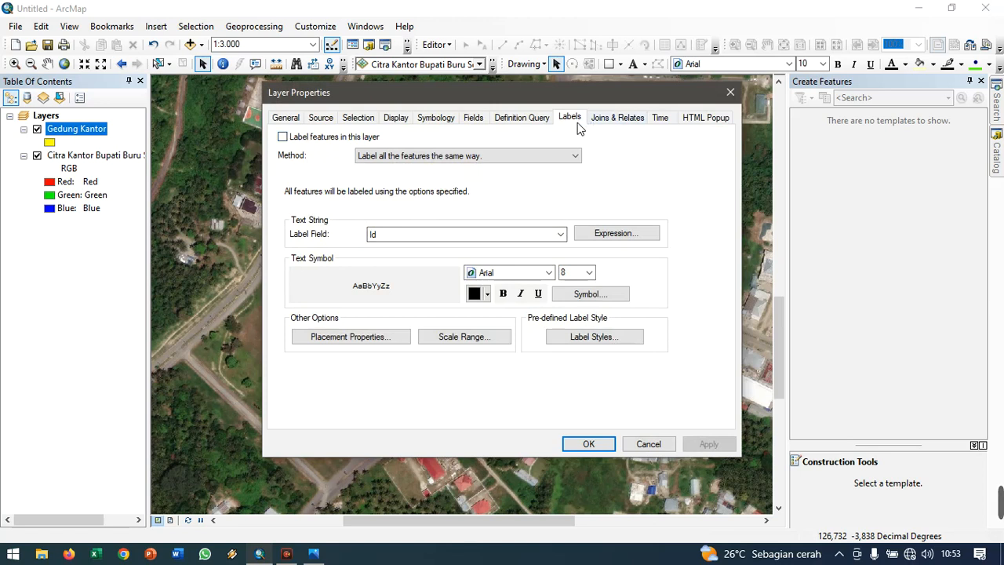
pyautogui.click(533, 119)
pyautogui.click(567, 119)
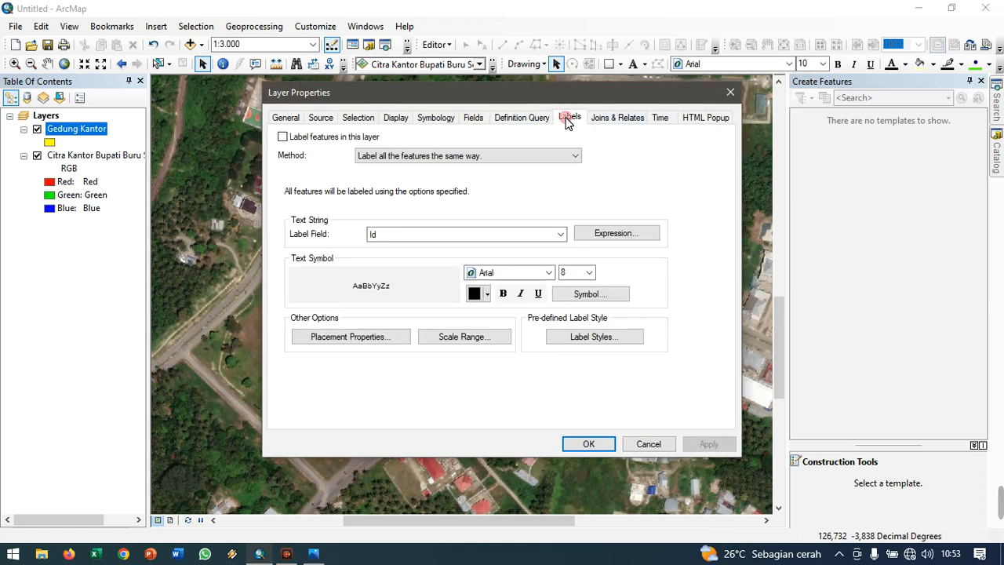
pyautogui.click(282, 138)
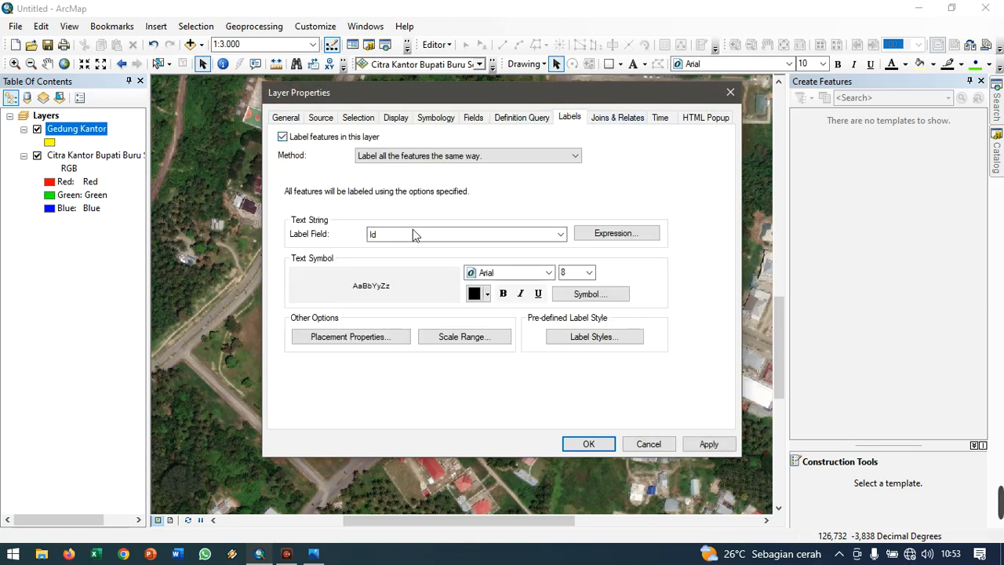
pyautogui.click(414, 236)
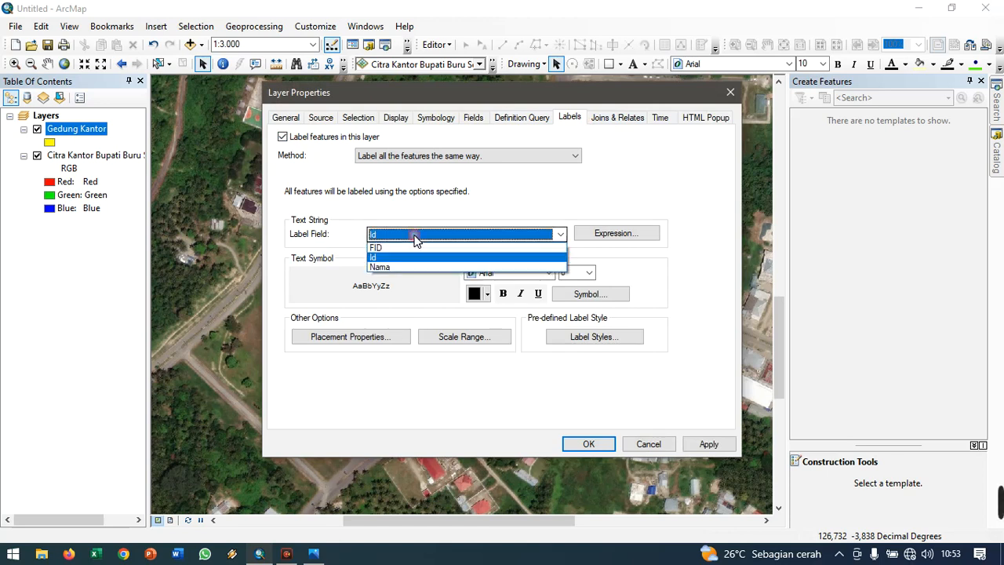
pyautogui.click(396, 267)
pyautogui.click(709, 444)
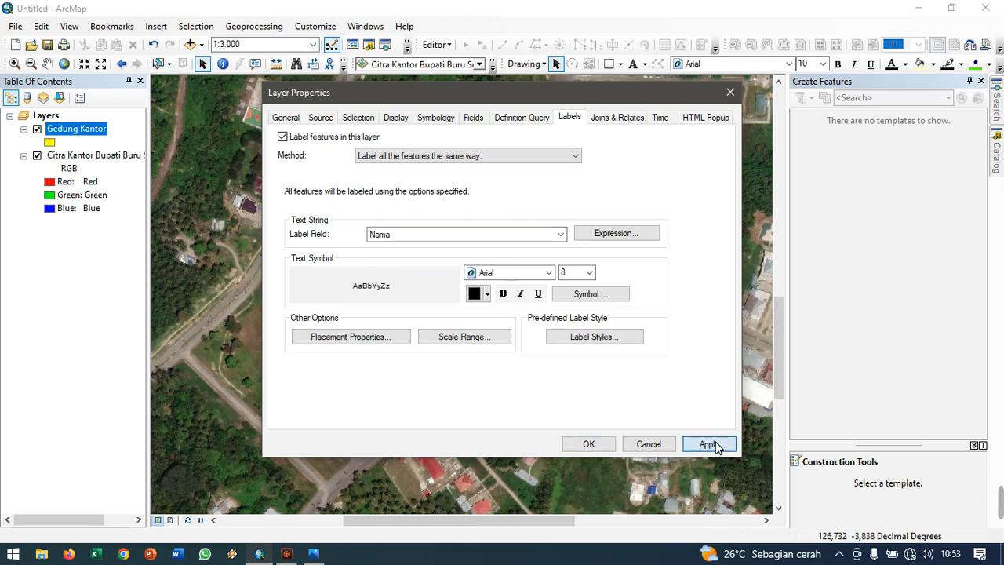
pyautogui.moveTo(653, 101); pyautogui.dragTo(897, 221)
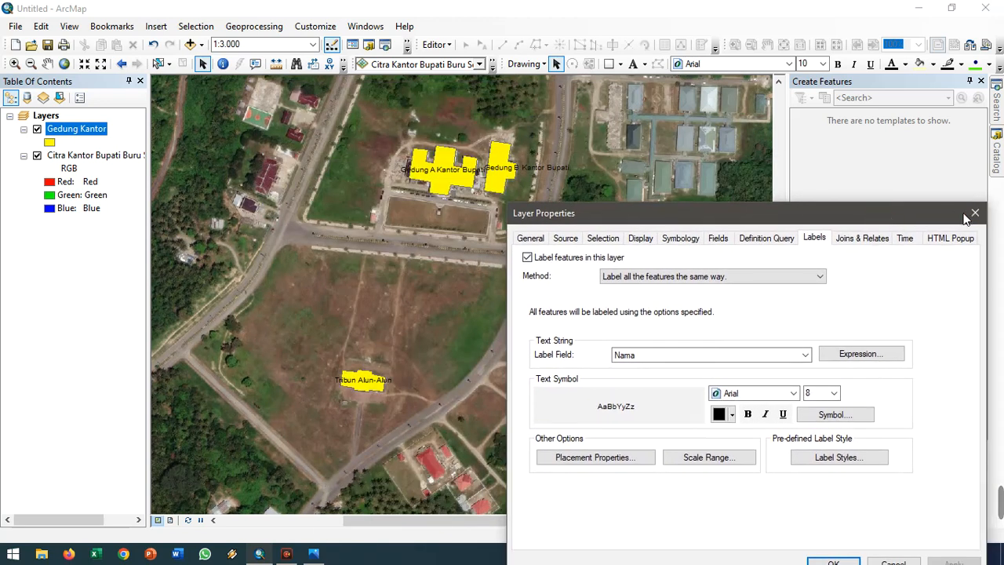
pyautogui.click(836, 562)
# - Examine the name labels on each digitized building and the roads around the office complex
pyautogui.scroll(3, 457, 171)
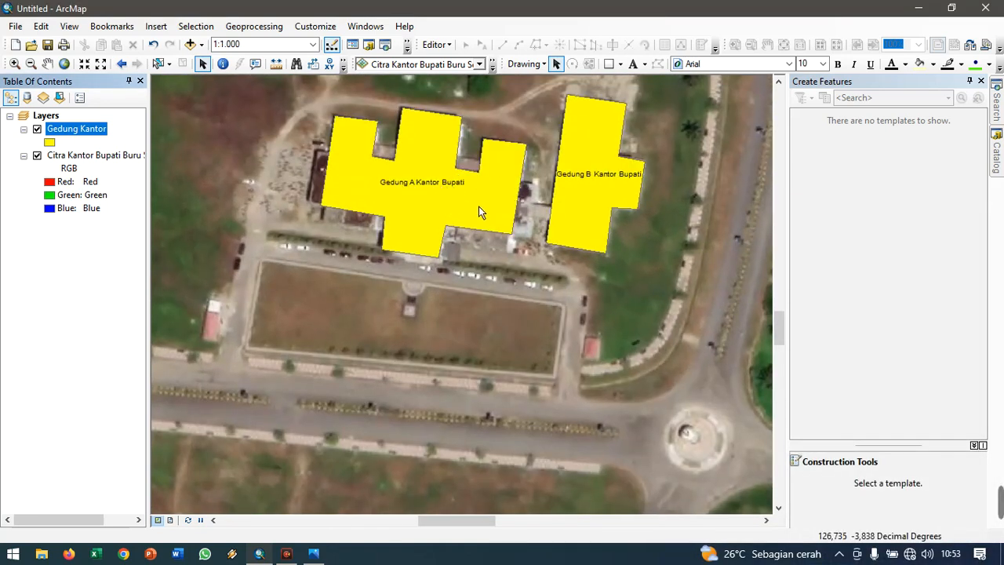
pyautogui.click(415, 222)
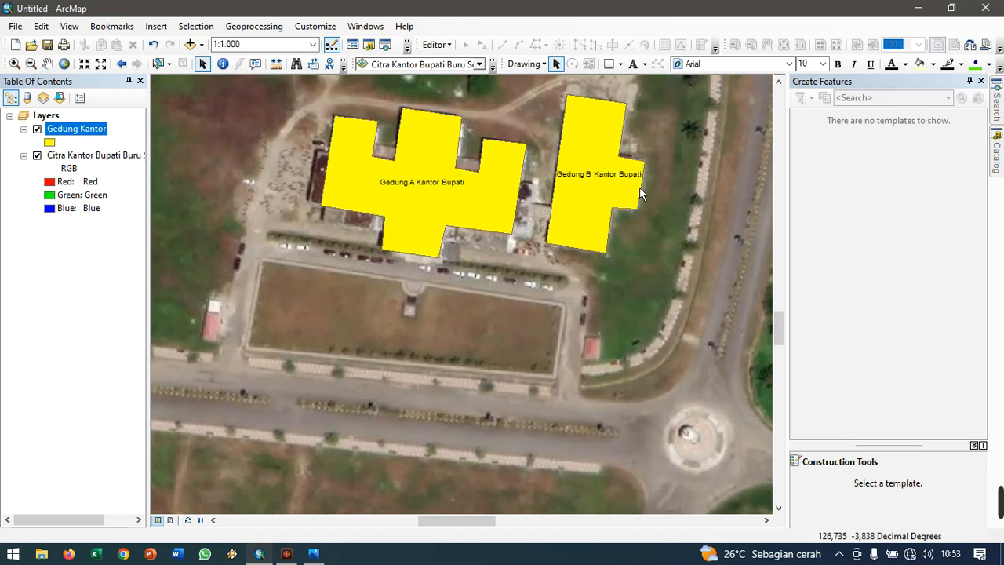
pyautogui.click(48, 63)
pyautogui.moveTo(546, 415); pyautogui.dragTo(361, 155)
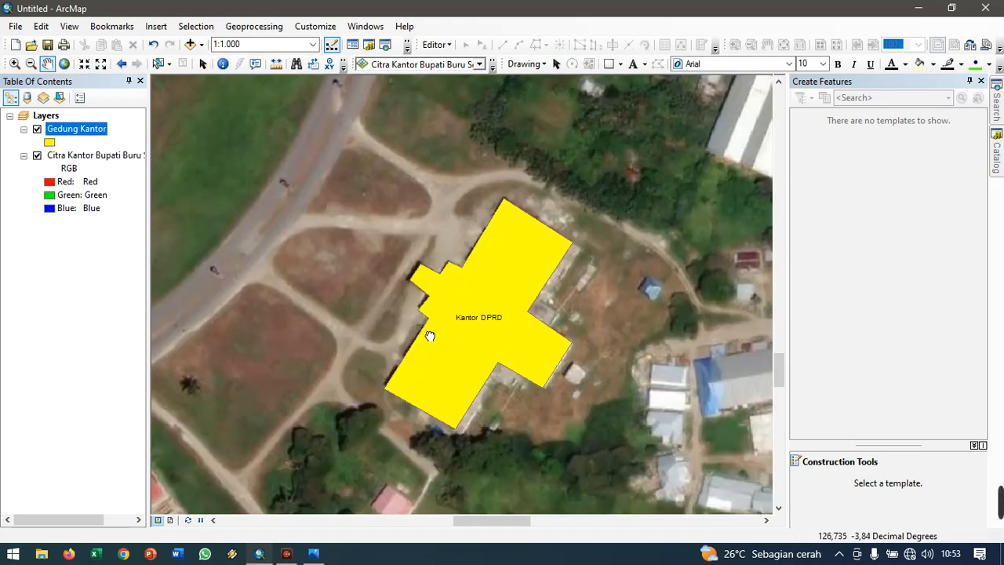
pyautogui.moveTo(430, 336); pyautogui.dragTo(709, 337)
pyautogui.moveTo(355, 294); pyautogui.dragTo(566, 307)
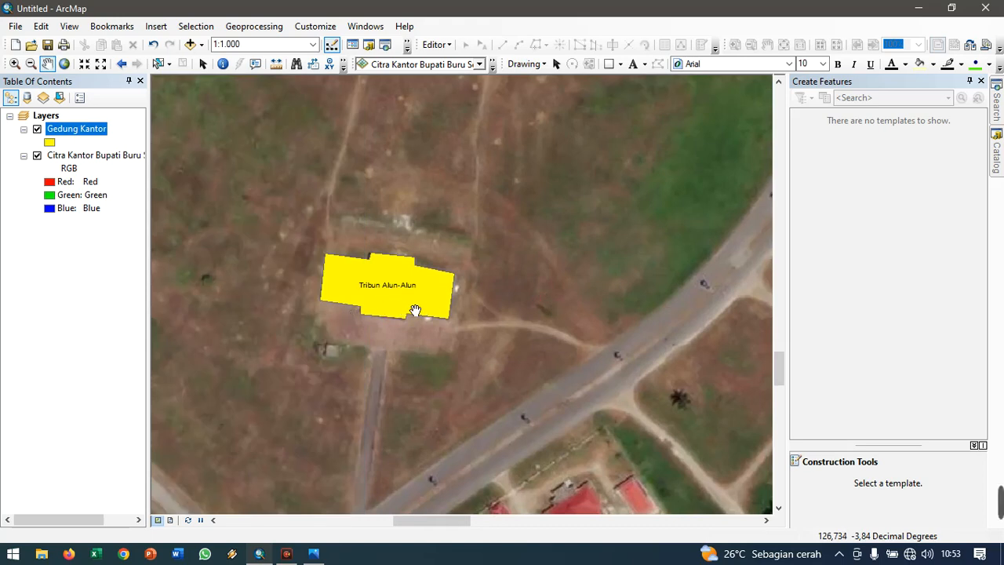
pyautogui.scroll(3, 373, 304)
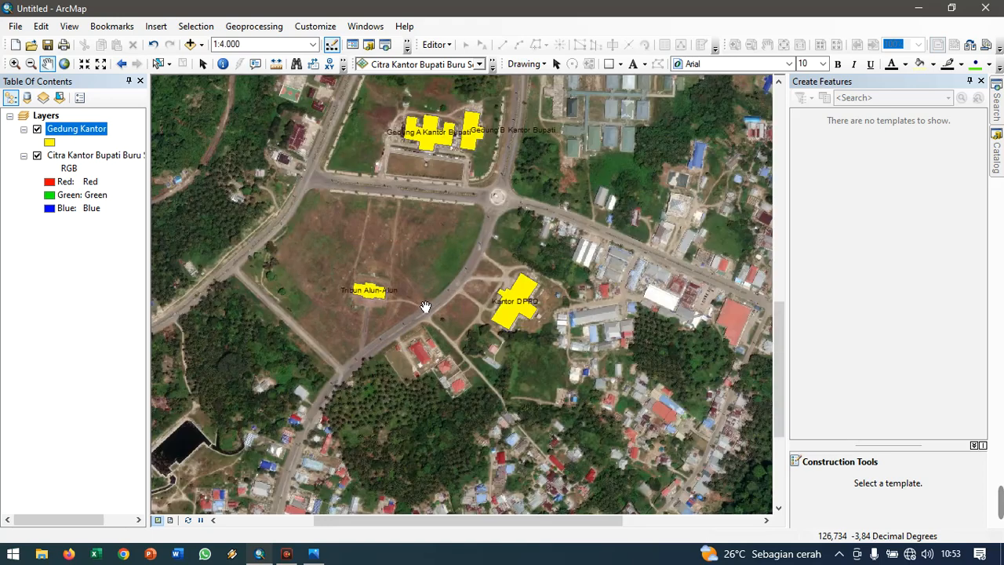
pyautogui.moveTo(433, 262); pyautogui.dragTo(427, 320)
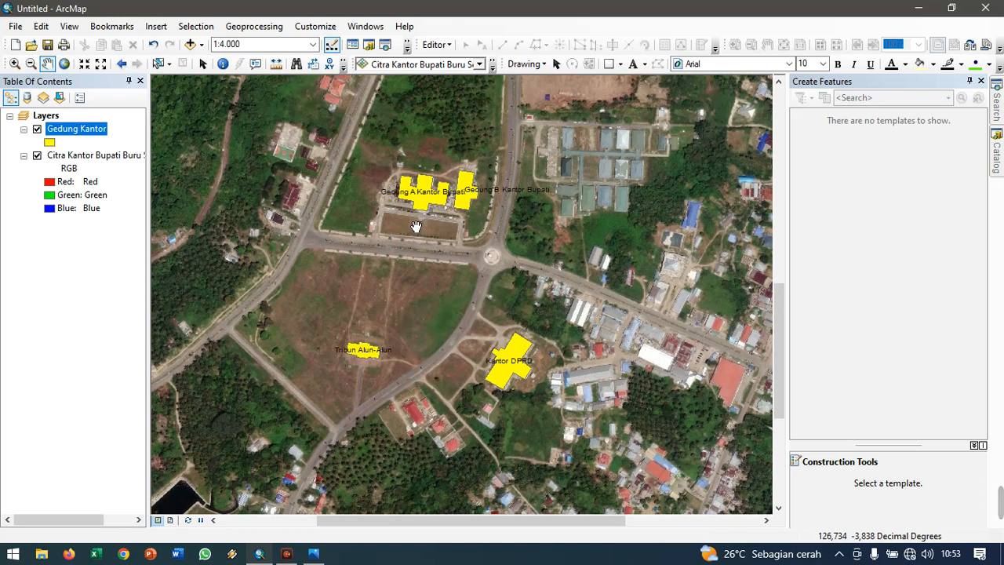
pyautogui.moveTo(381, 272); pyautogui.dragTo(473, 293)
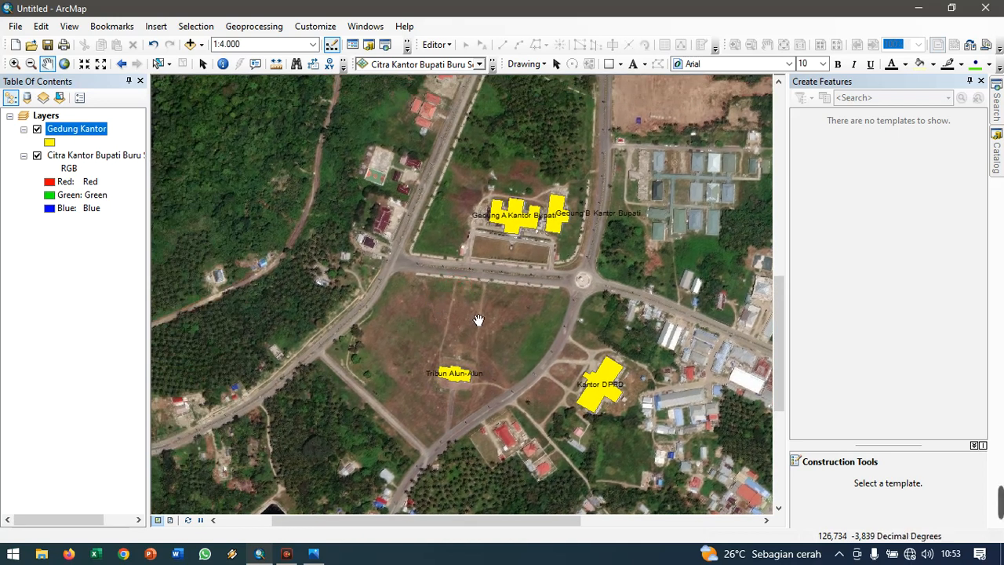
pyautogui.moveTo(477, 320); pyautogui.dragTo(469, 368)
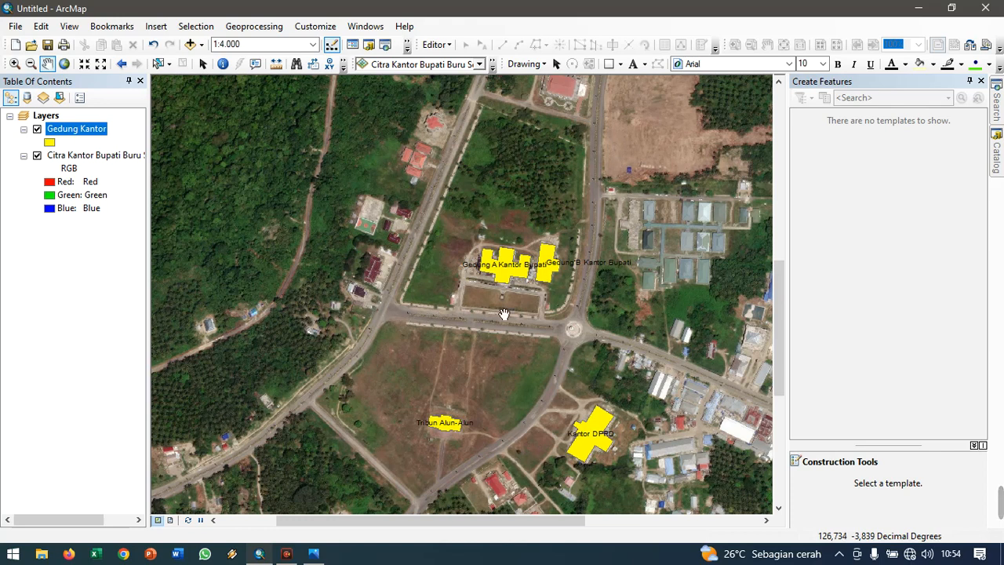
# - Start a new shapefile in the PEMBUATAN SHP folder, named Jalan with feature type Polyline
pyautogui.click(998, 150)
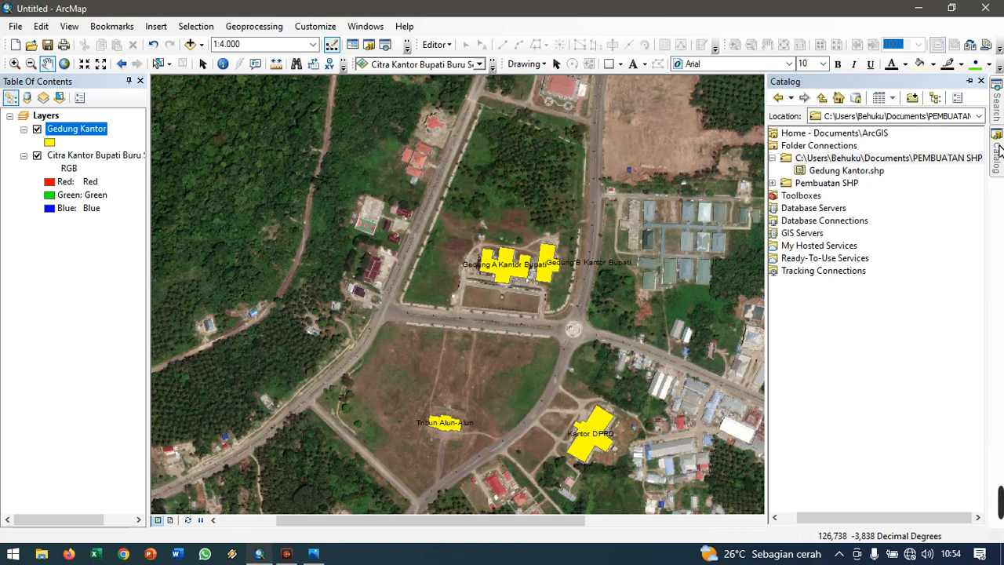
pyautogui.rightClick(866, 163)
pyautogui.moveTo(925, 252)
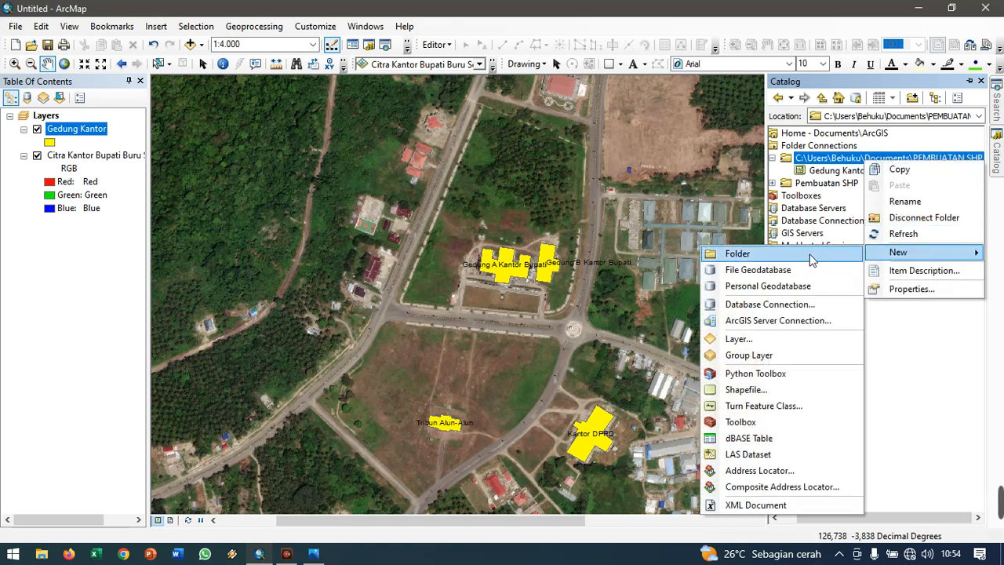
pyautogui.click(745, 389)
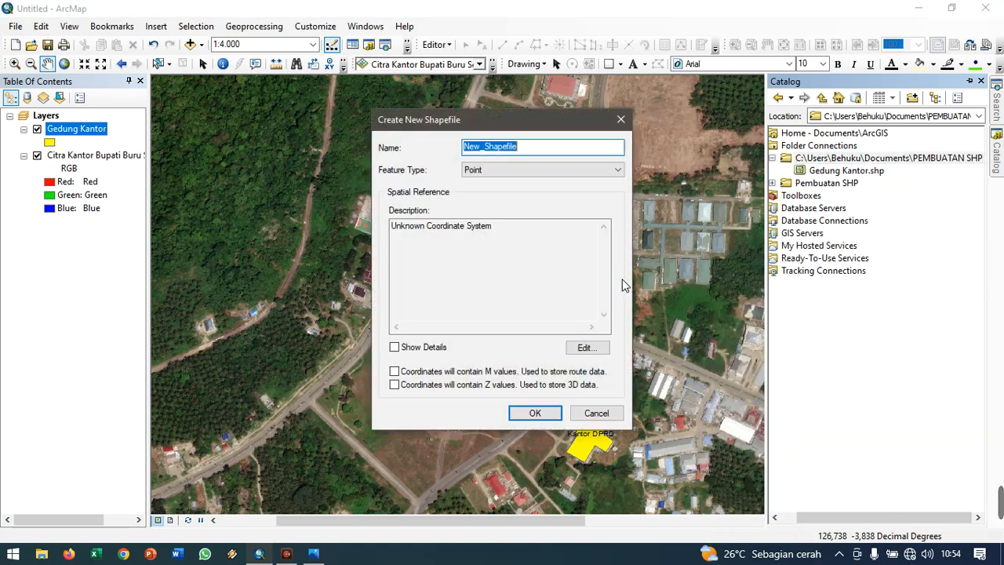
pyautogui.write('J')
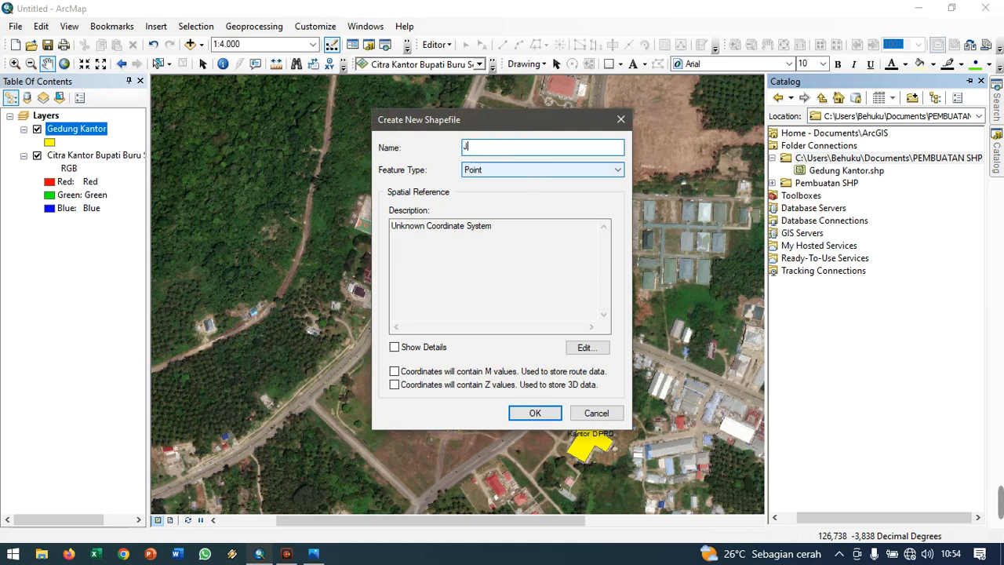
pyautogui.write('alan')
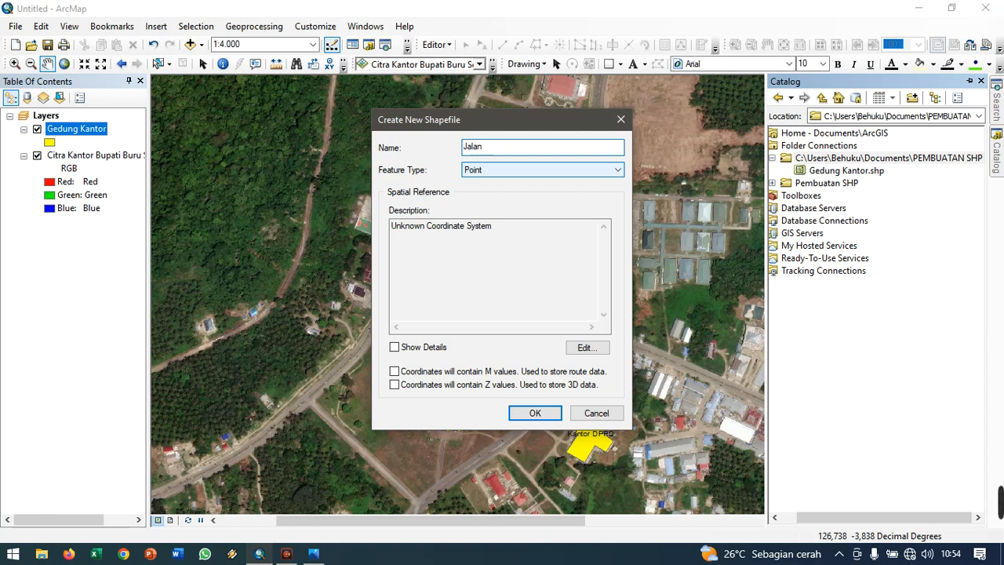
pyautogui.click(493, 170)
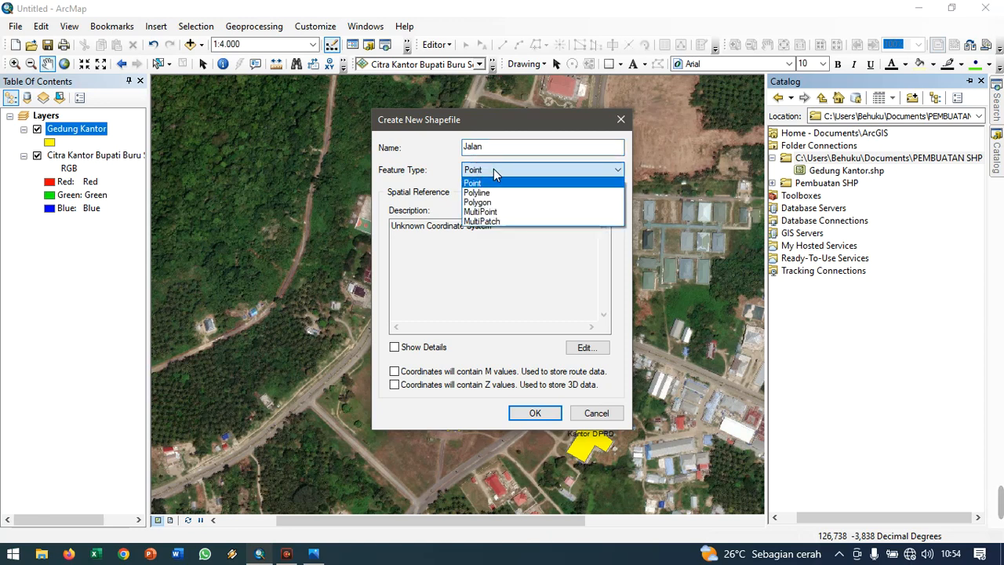
pyautogui.click(494, 193)
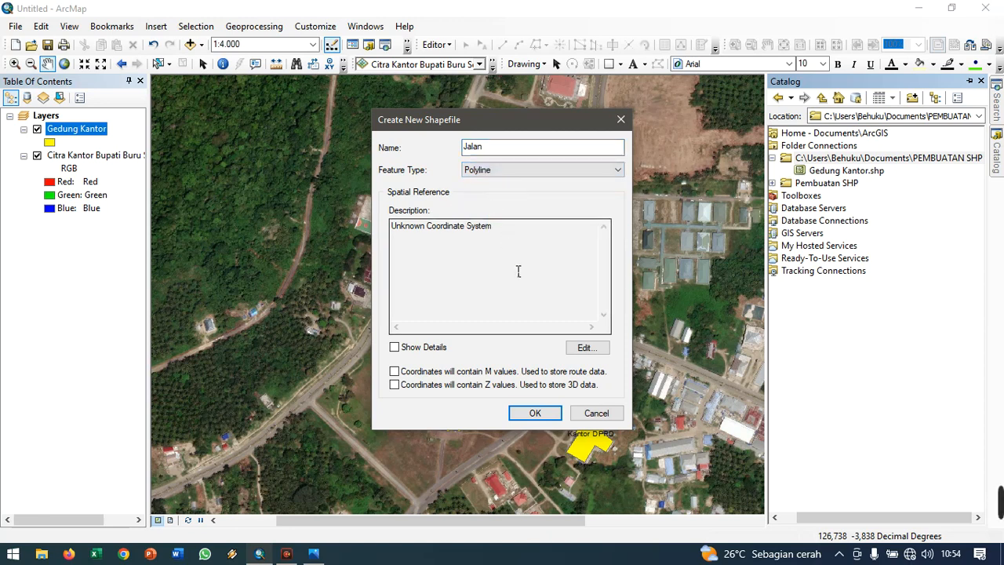
# - Assign the WGS 1984 UTM Zone 52S coordinate system to the new shapefile and create it
pyautogui.click(587, 349)
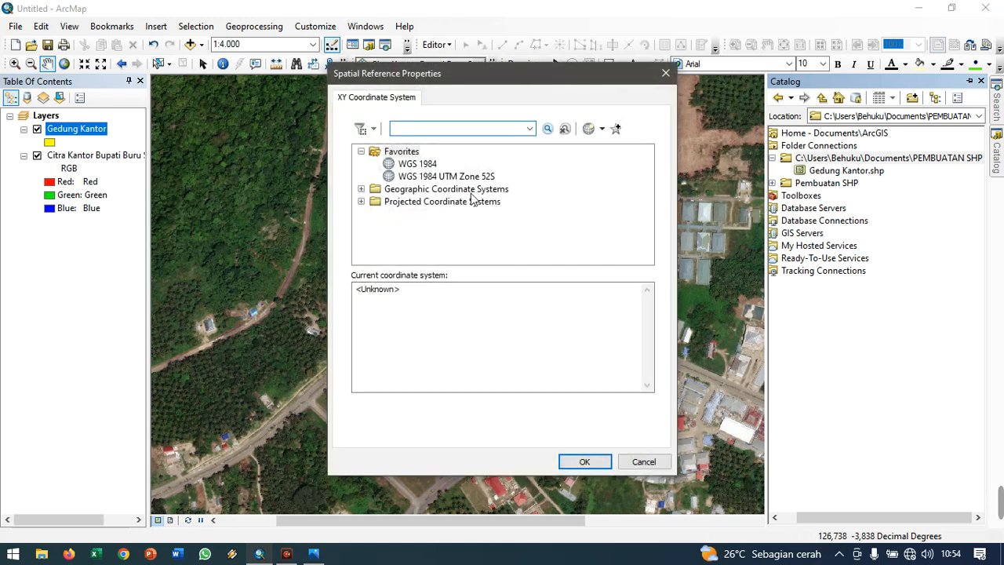
pyautogui.click(464, 177)
pyautogui.click(594, 461)
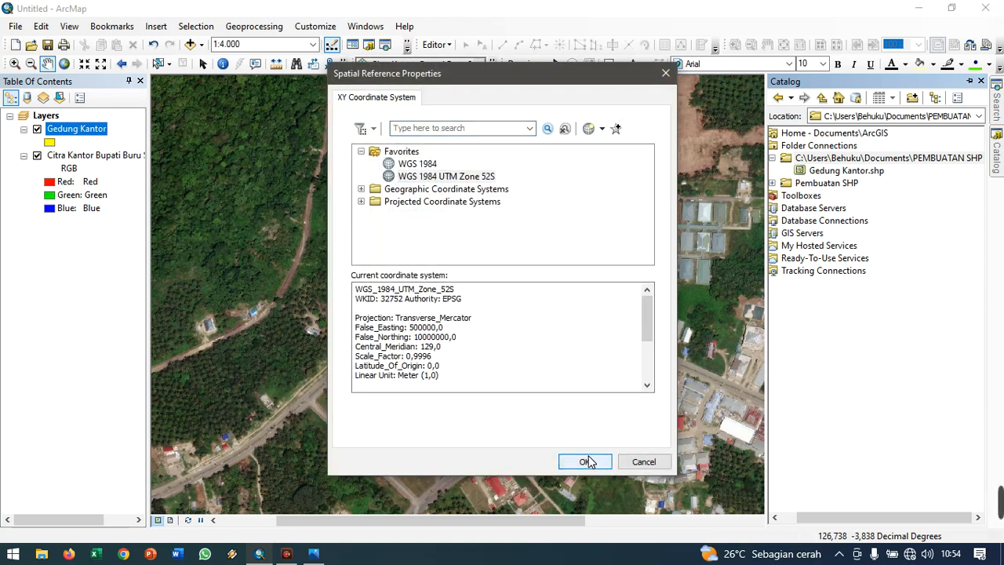
pyautogui.click(533, 413)
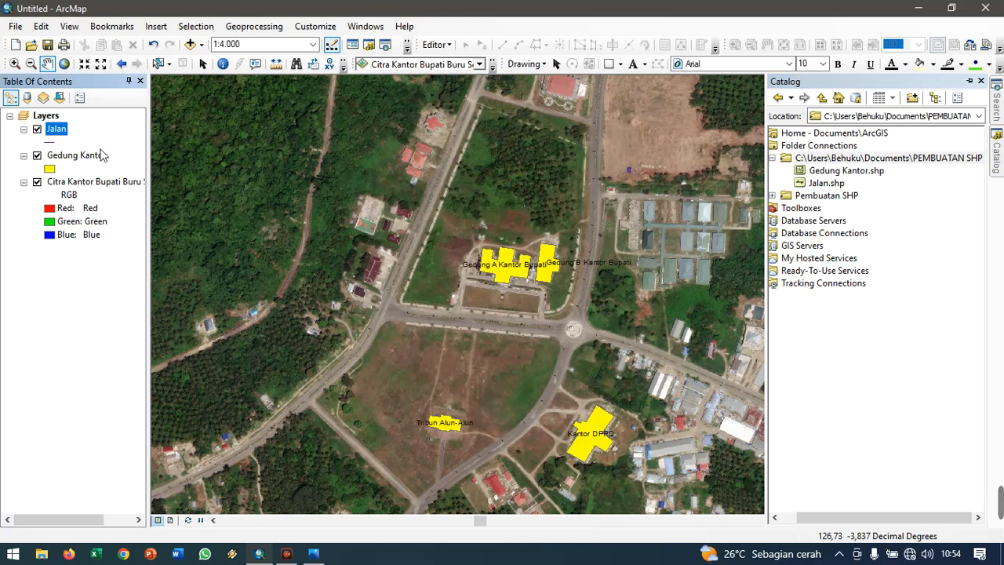
# - Apply the Highway Ramp line symbol to the Jalan layer
pyautogui.click(52, 143)
pyautogui.click(52, 143)
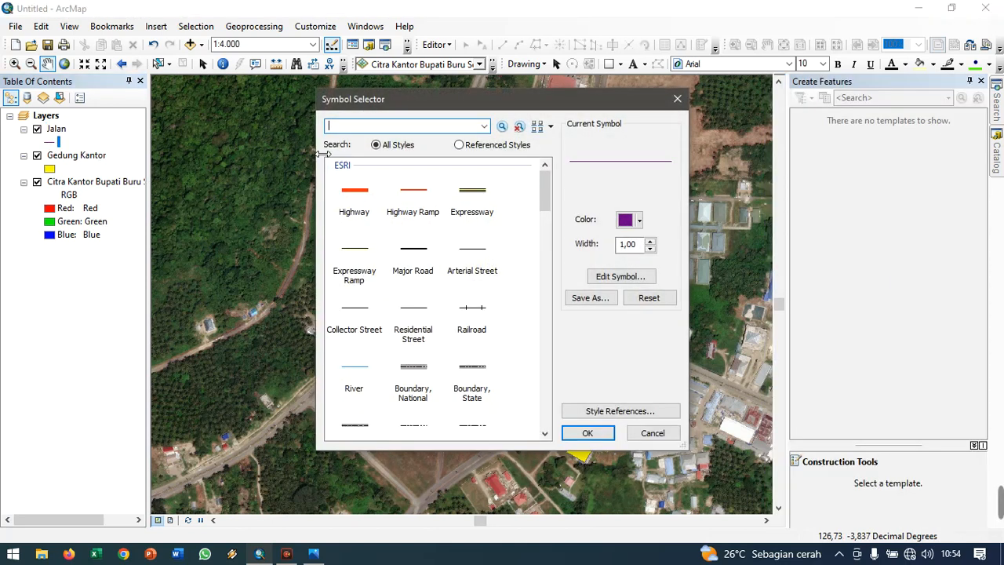
pyautogui.click(413, 202)
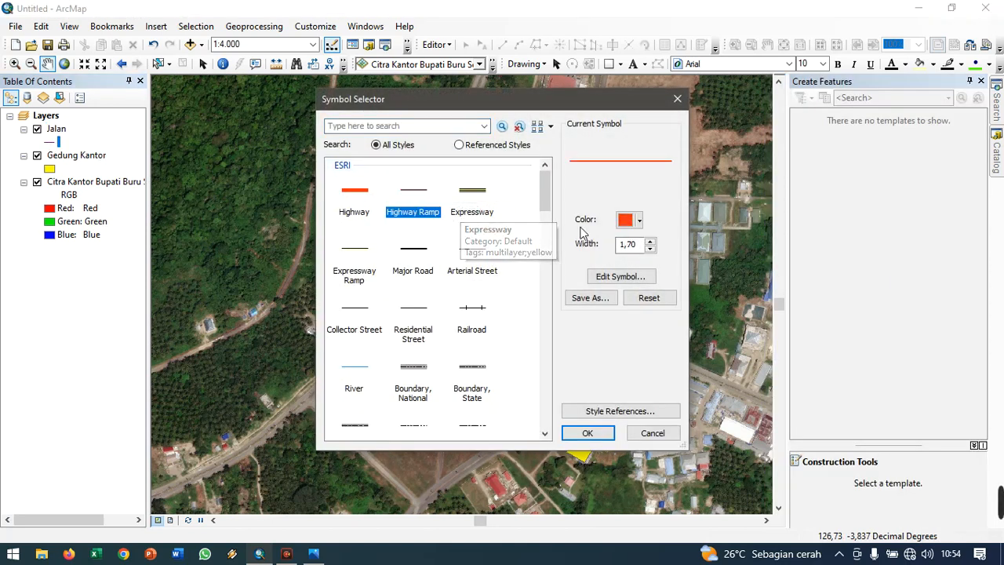
pyautogui.click(588, 434)
# - Start an edit session and activate the Jalan feature template with the Line construction tool at the road junction southwest of the office complex
pyautogui.moveTo(390, 348); pyautogui.dragTo(427, 322)
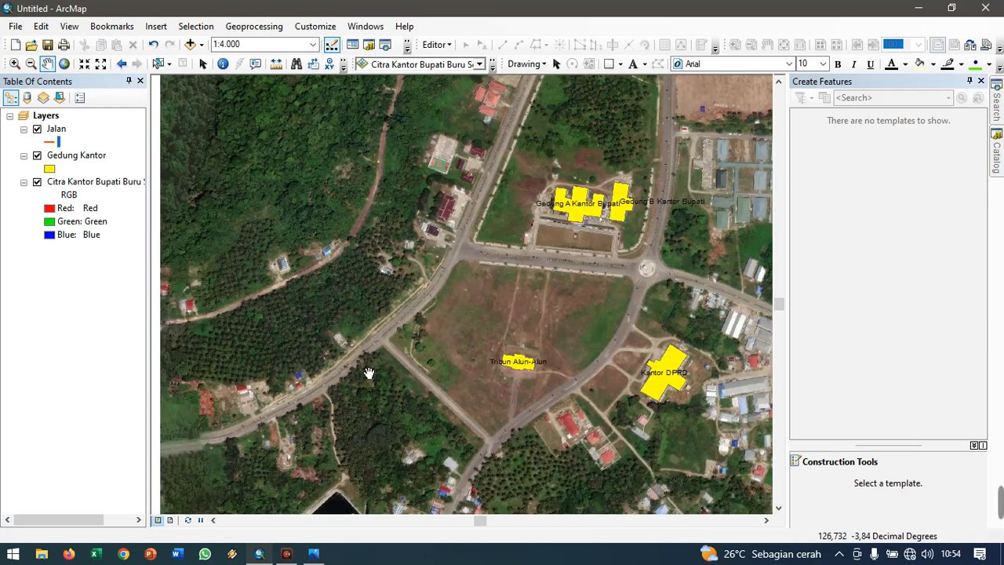
pyautogui.scroll(5, 369, 373)
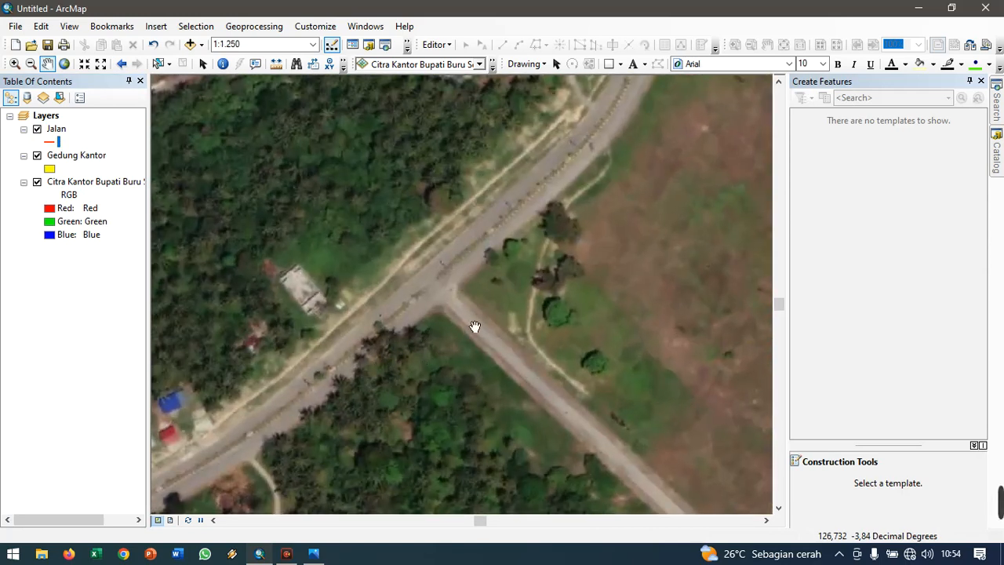
pyautogui.moveTo(474, 329); pyautogui.dragTo(439, 383)
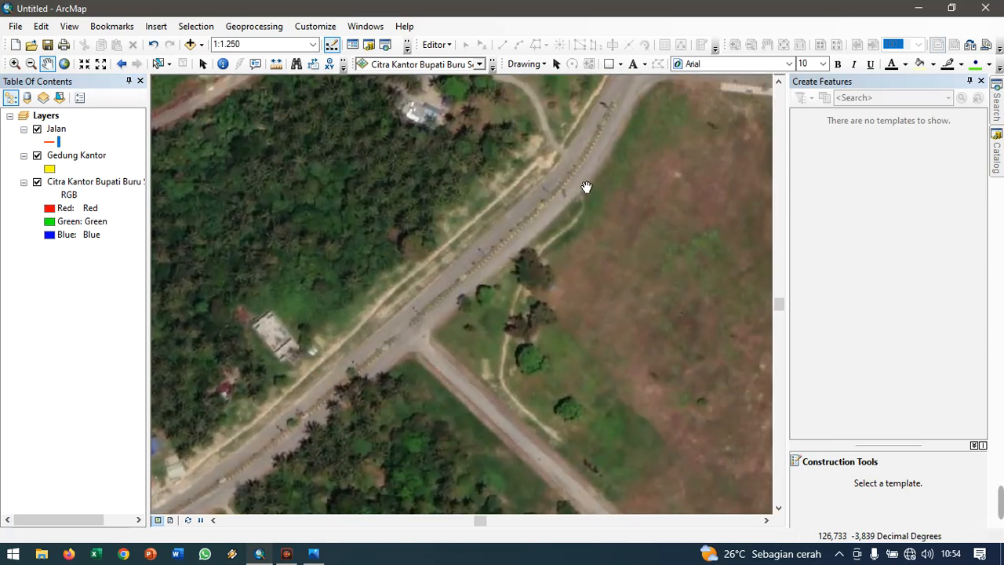
pyautogui.moveTo(588, 186); pyautogui.dragTo(508, 294)
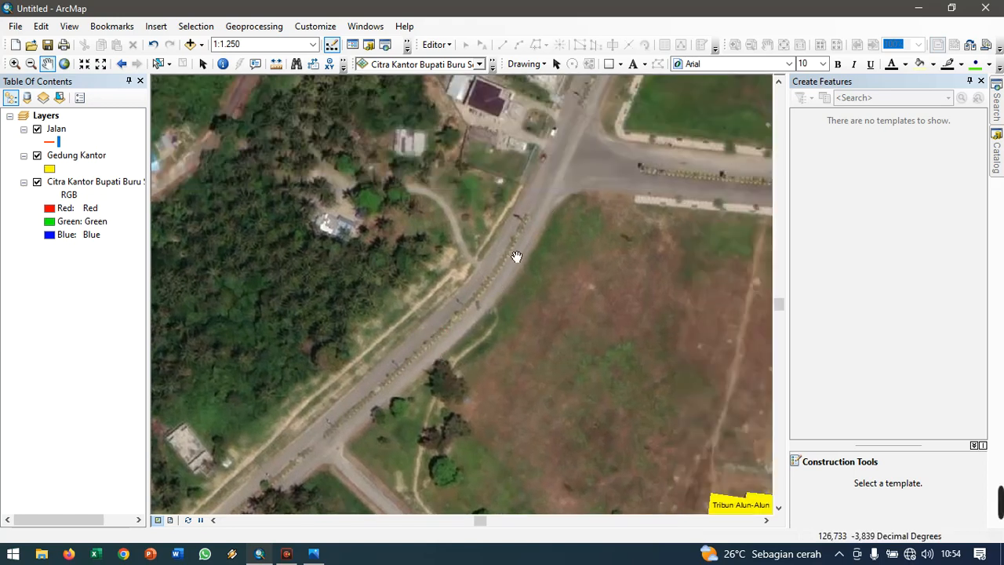
pyautogui.moveTo(496, 344); pyautogui.dragTo(570, 257)
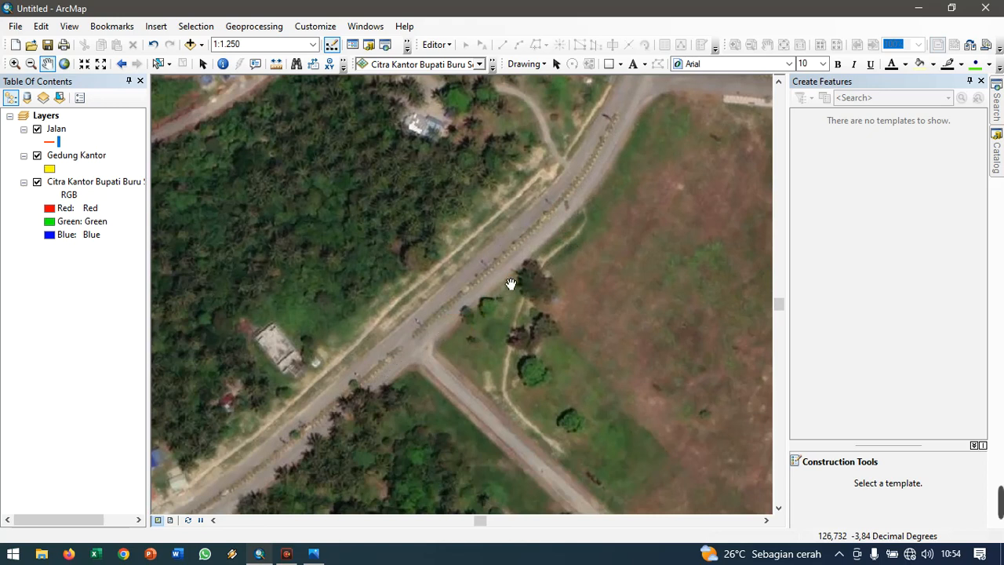
pyautogui.moveTo(515, 331); pyautogui.dragTo(596, 305)
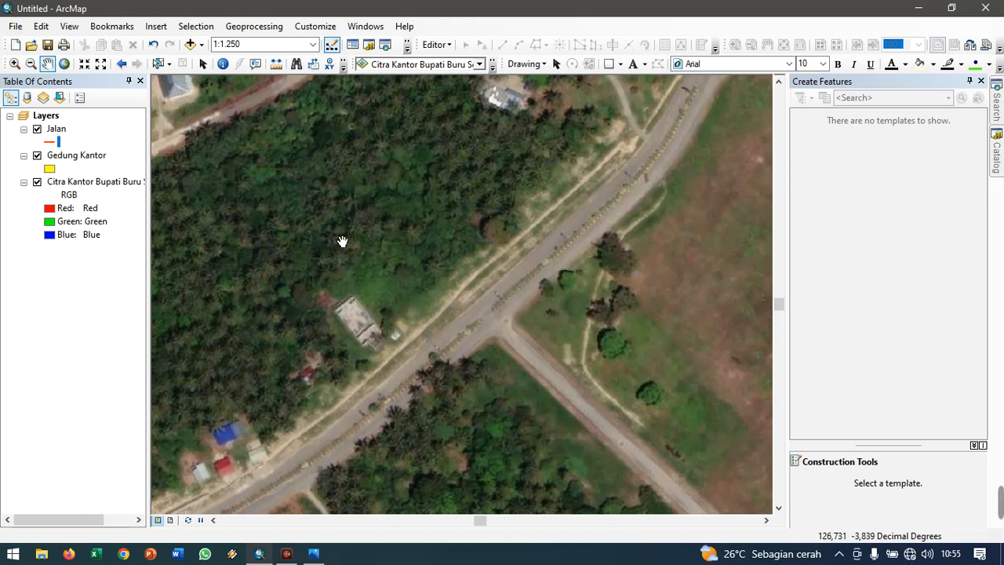
pyautogui.click(436, 44)
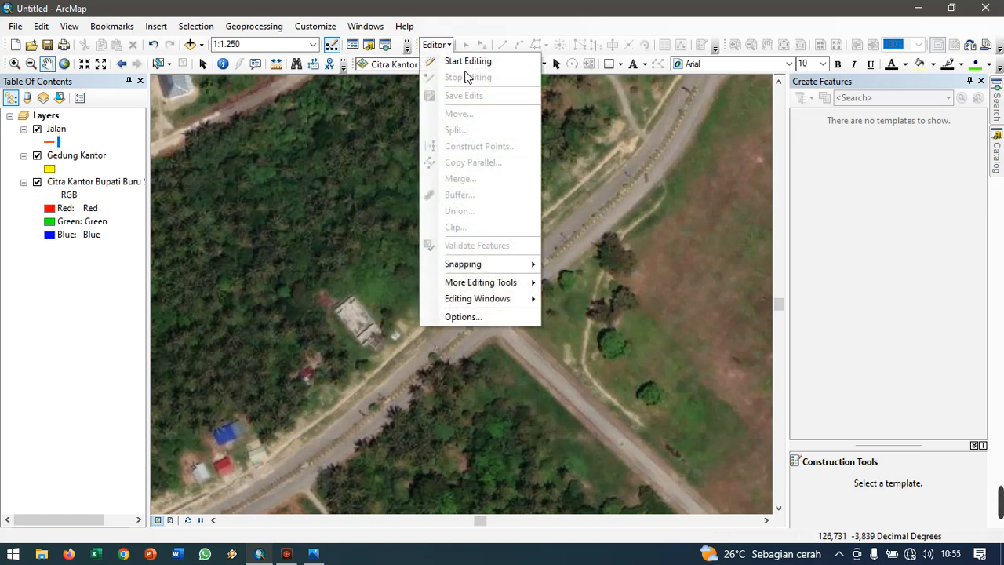
pyautogui.click(464, 62)
pyautogui.click(579, 438)
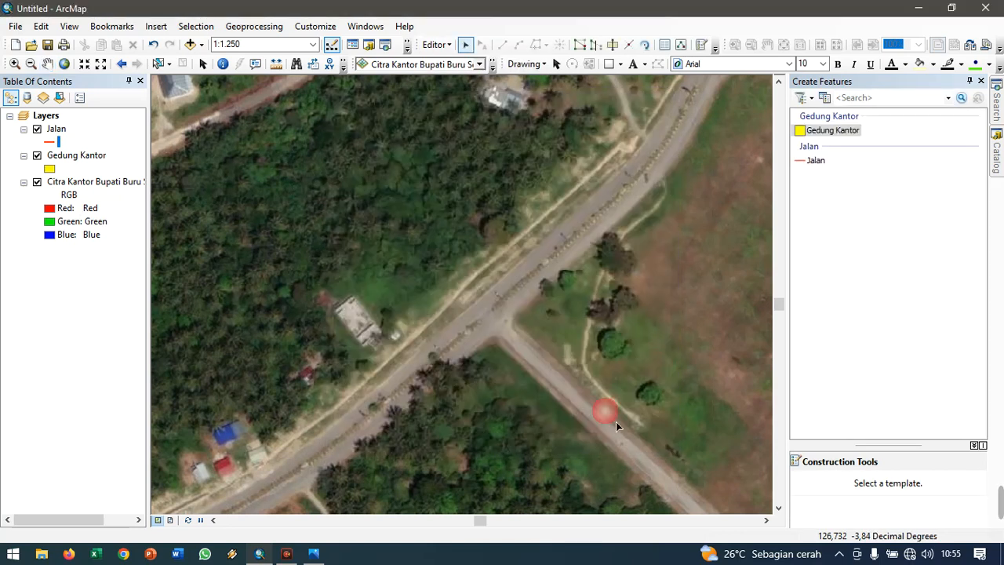
pyautogui.click(814, 161)
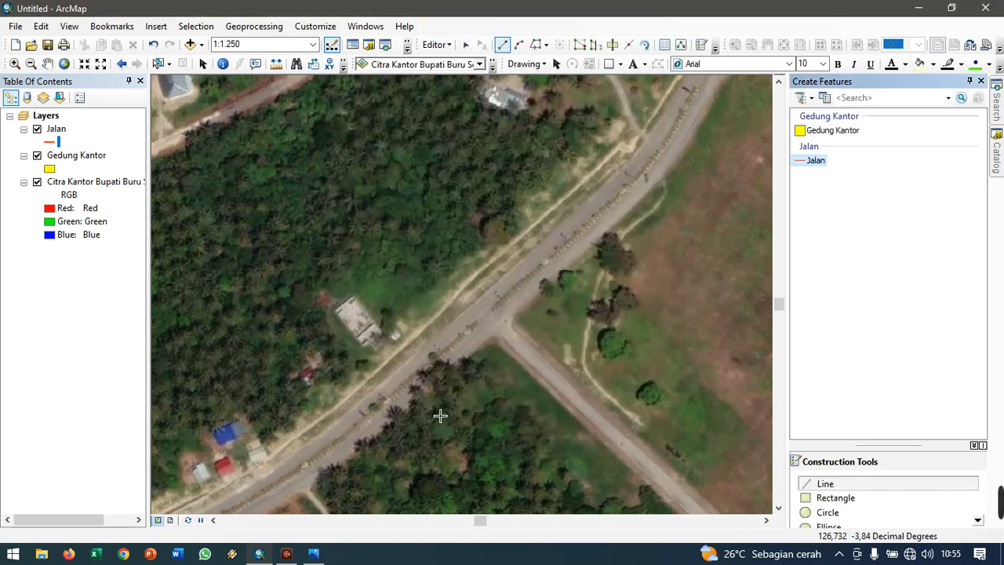
# - Trace the first stretch of the Jalan line northeast along the main road, past the side-road junction to the start of the bend
pyautogui.click(236, 498)
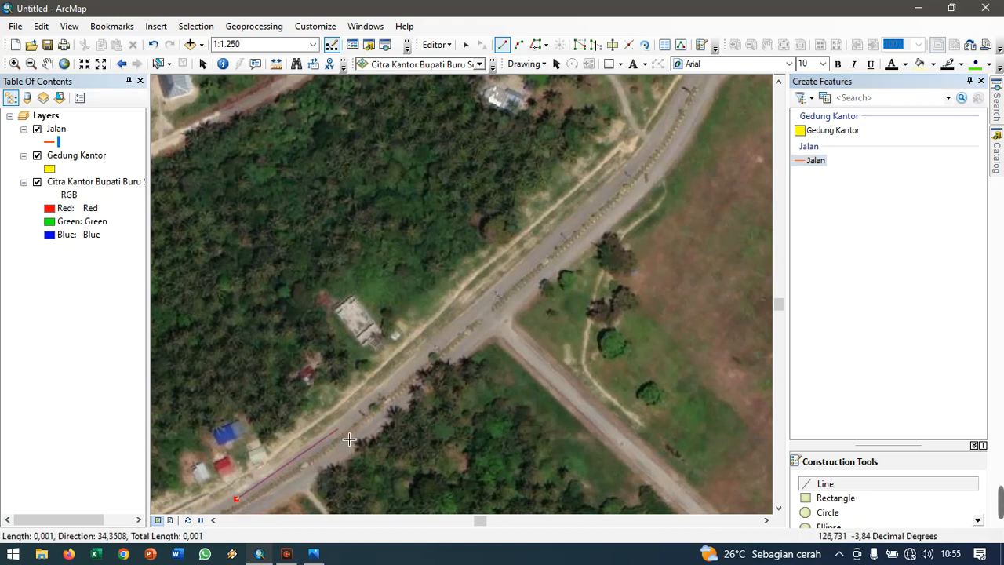
pyautogui.click(338, 428)
pyautogui.click(419, 357)
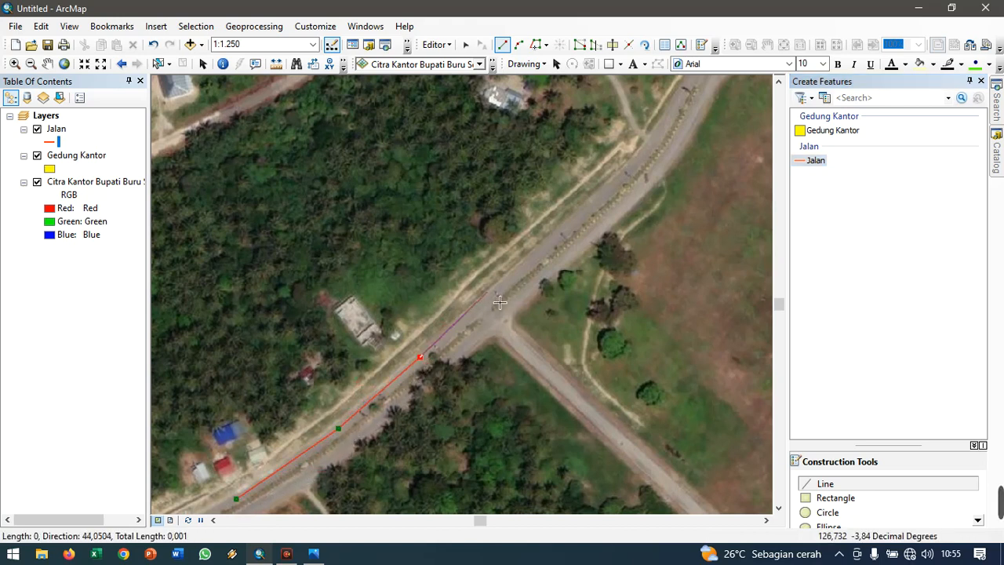
pyautogui.click(511, 278)
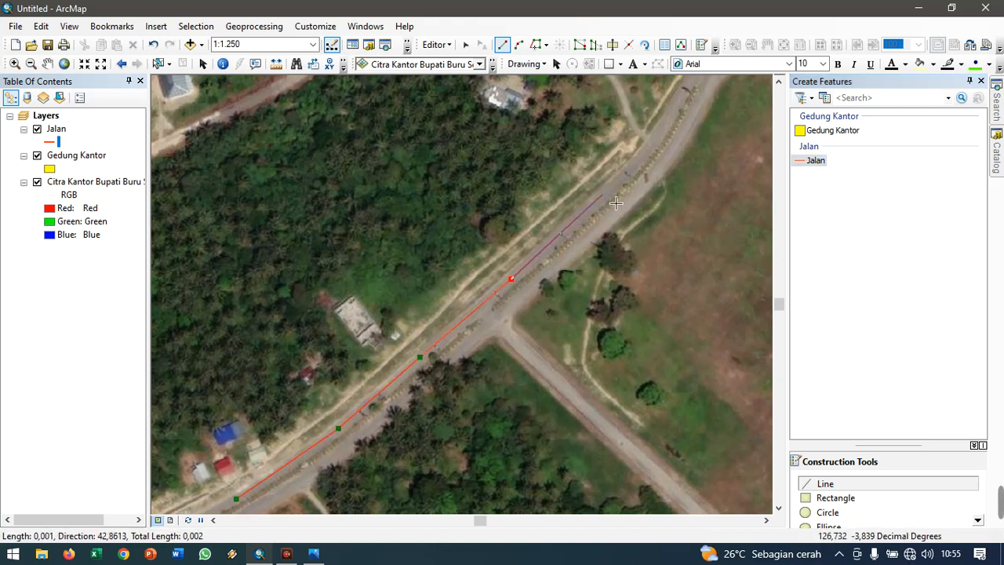
pyautogui.click(623, 178)
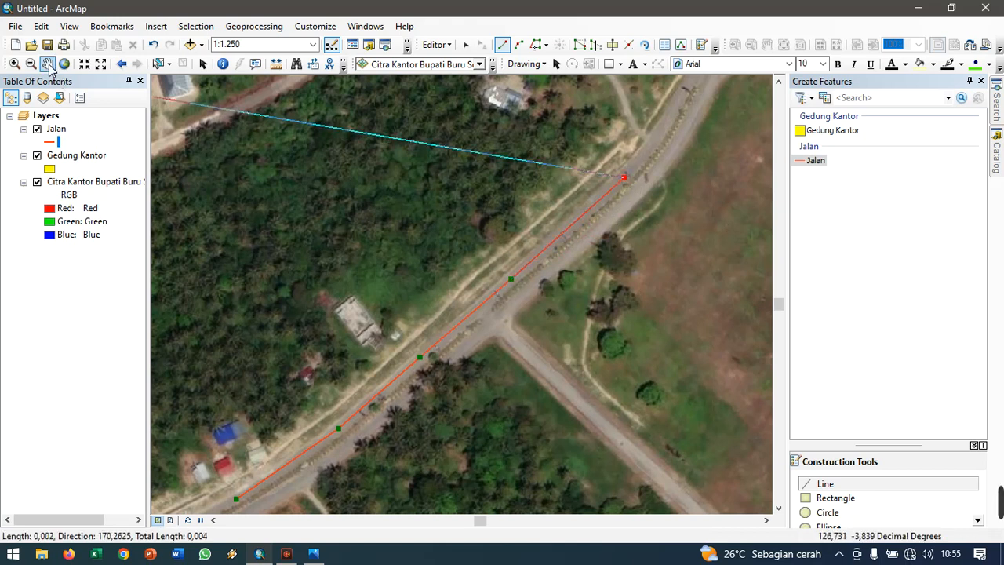
# - Extend the Jalan line around the bend and past the T-junction, continuing northeast along the main road west of the Gedung Kantor buildings
pyautogui.click(779, 82)
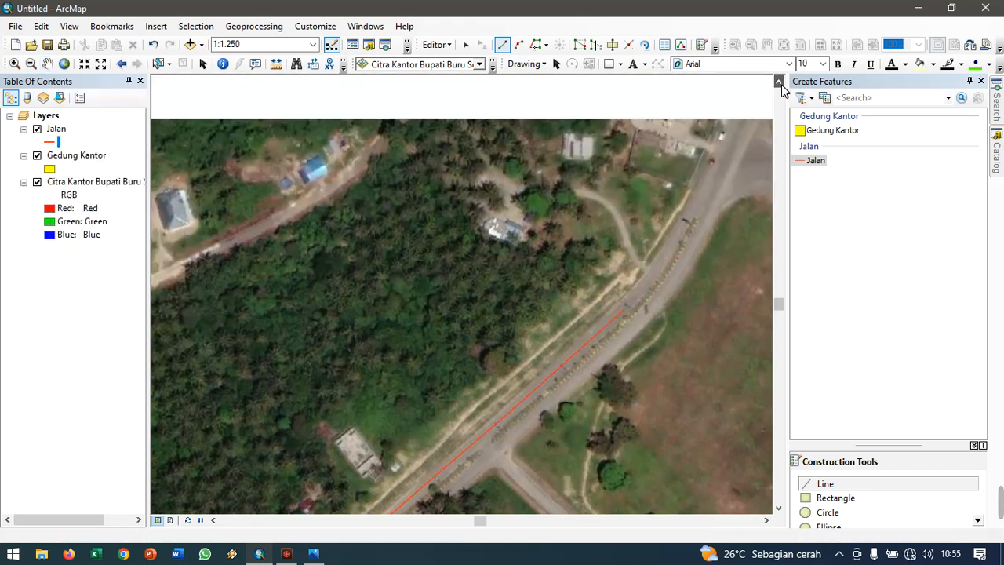
pyautogui.click(779, 82)
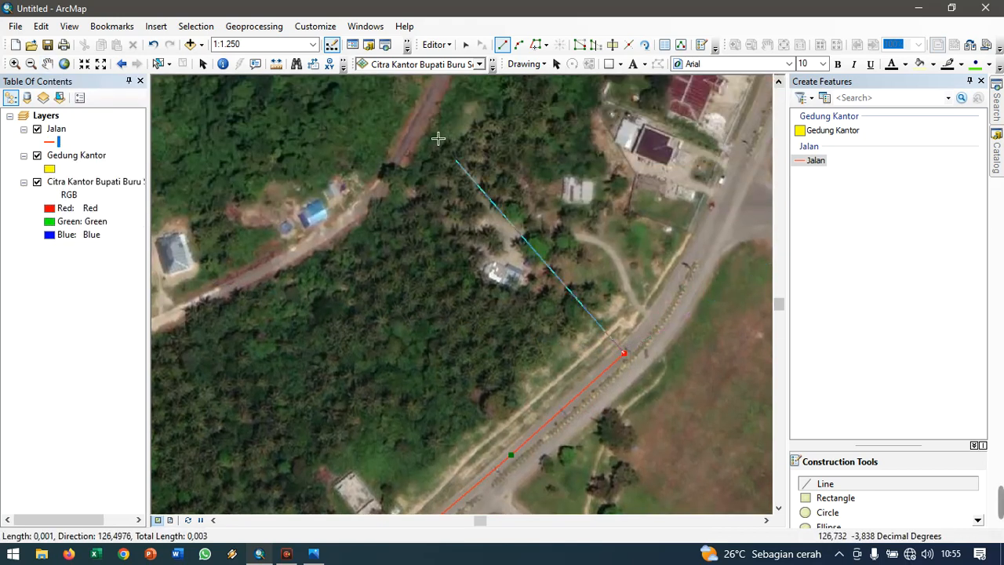
pyautogui.click(47, 69)
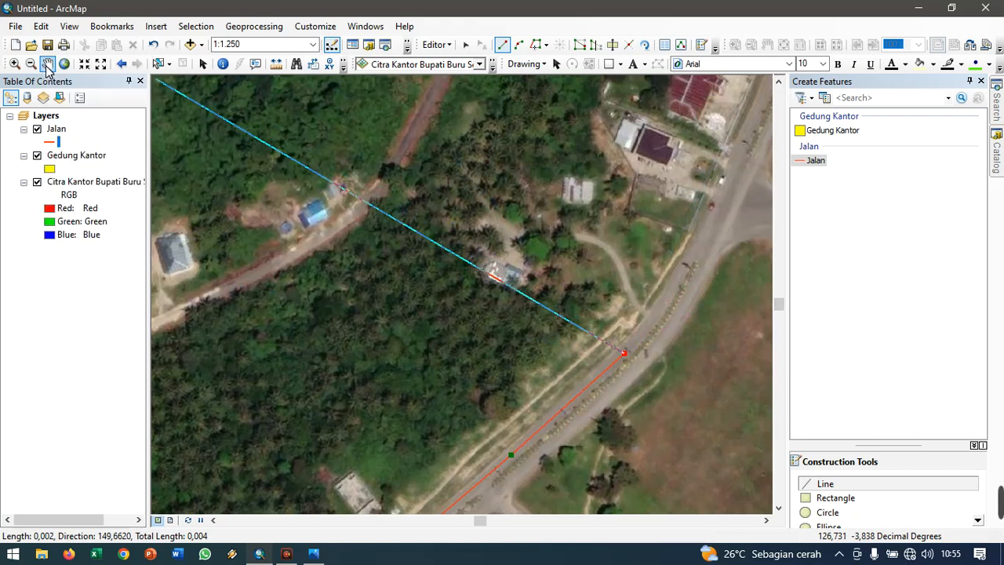
pyautogui.moveTo(643, 216); pyautogui.dragTo(318, 195)
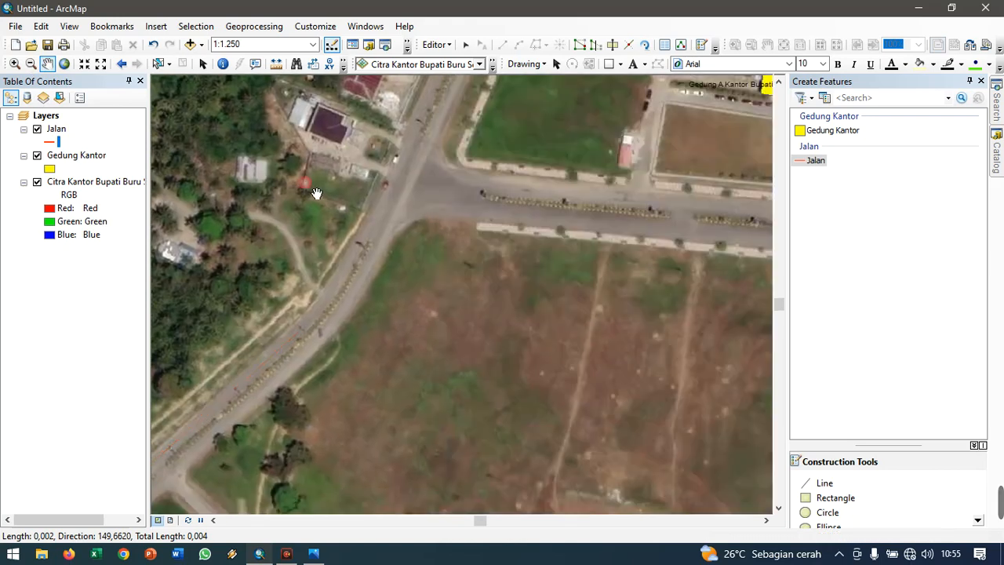
pyautogui.moveTo(411, 239); pyautogui.dragTo(471, 297)
pyautogui.moveTo(524, 256); pyautogui.dragTo(507, 314)
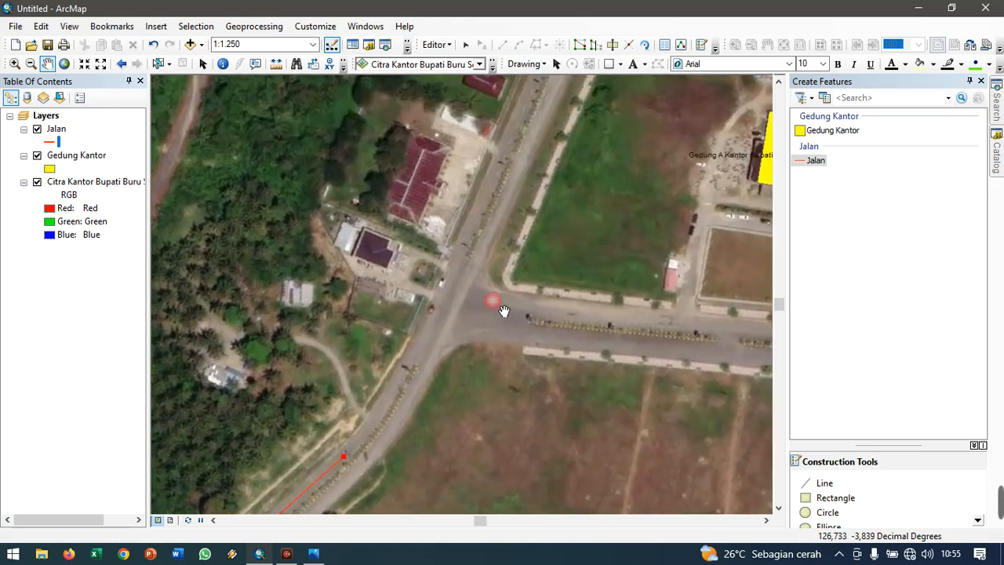
pyautogui.click(813, 163)
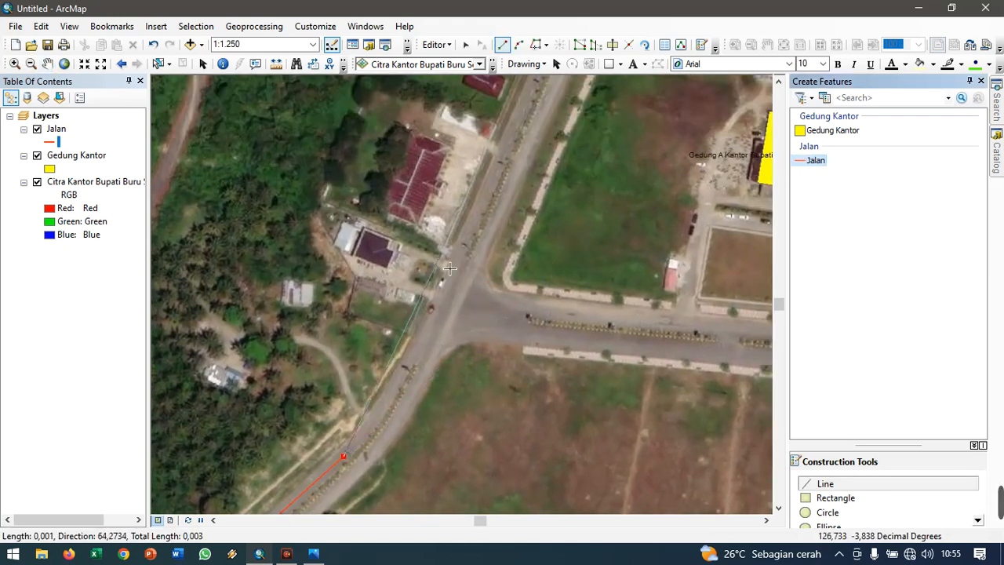
pyautogui.click(390, 391)
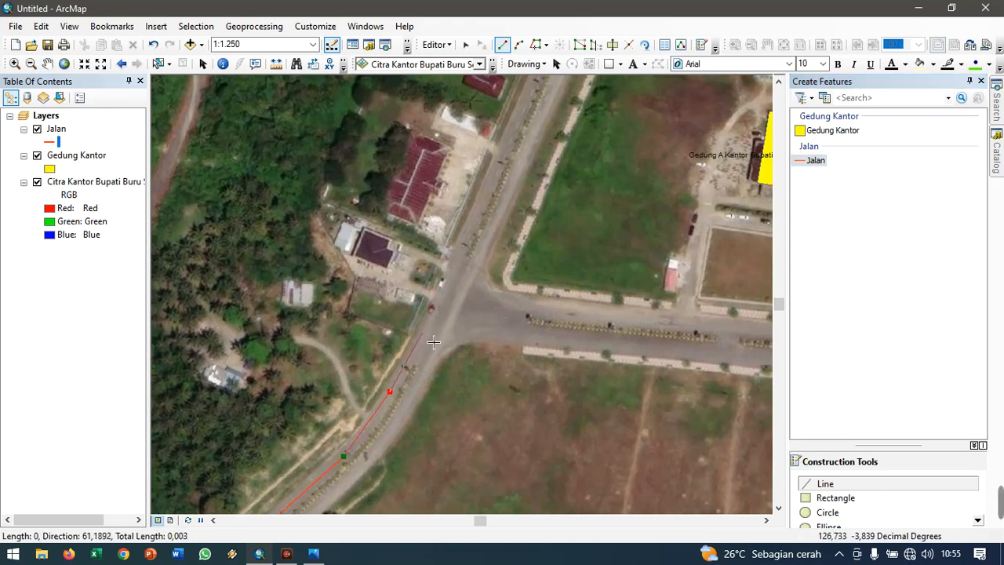
pyautogui.click(441, 298)
pyautogui.click(491, 182)
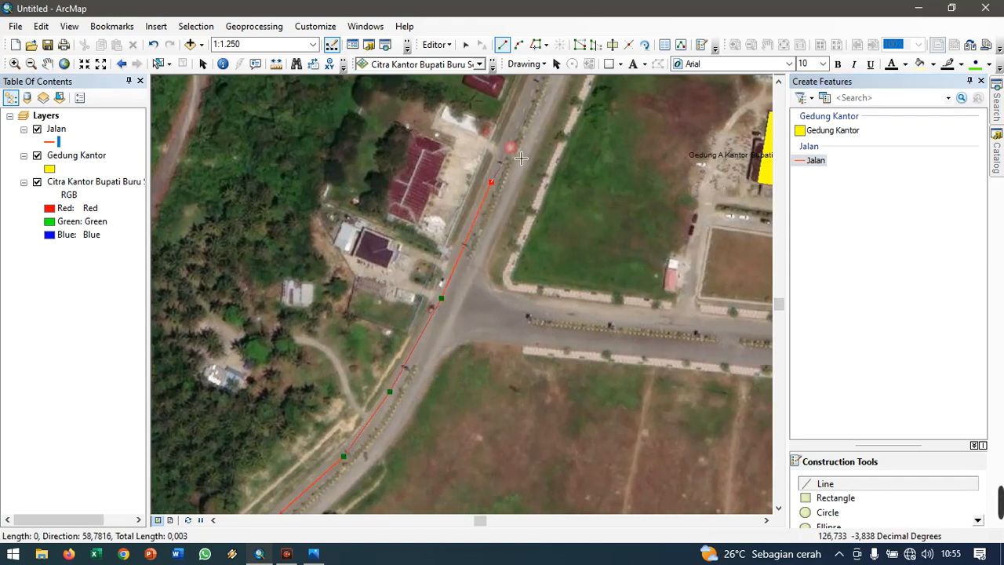
pyautogui.click(525, 100)
# - Extend the Jalan line northeast along the main road, past the sports court and the group of red-roofed buildings
pyautogui.click(48, 64)
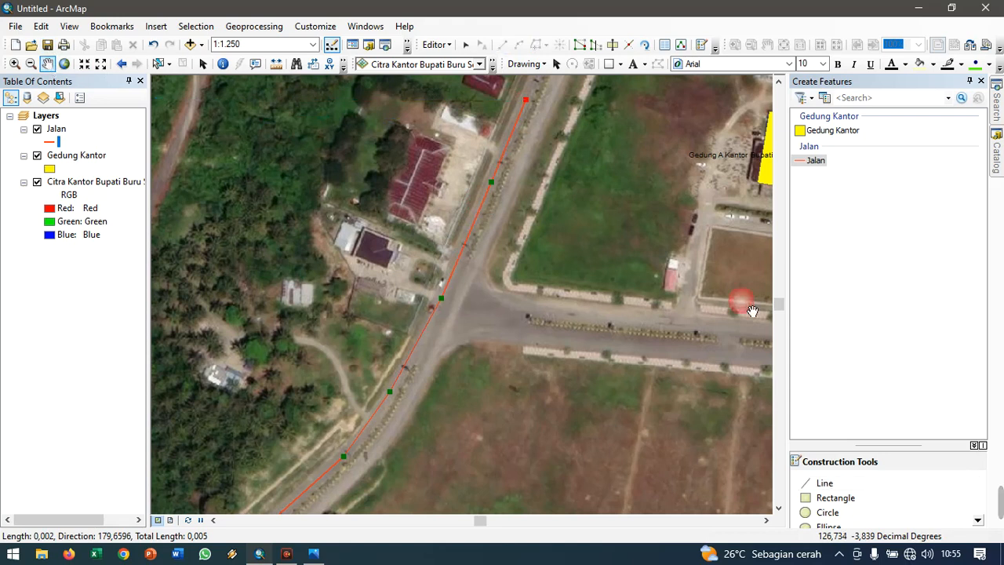
pyautogui.moveTo(716, 291); pyautogui.dragTo(635, 538)
pyautogui.moveTo(663, 346); pyautogui.dragTo(617, 447)
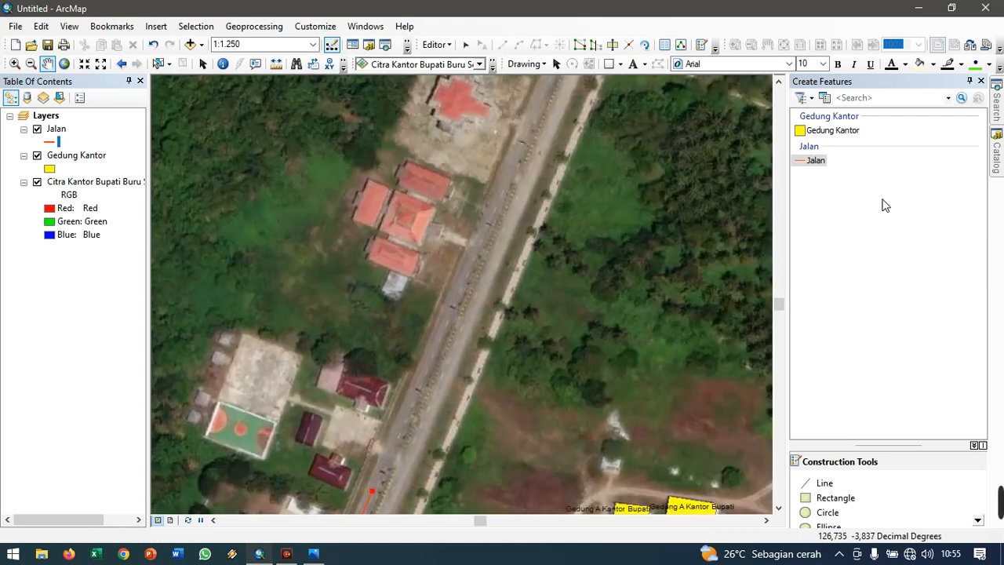
pyautogui.click(812, 160)
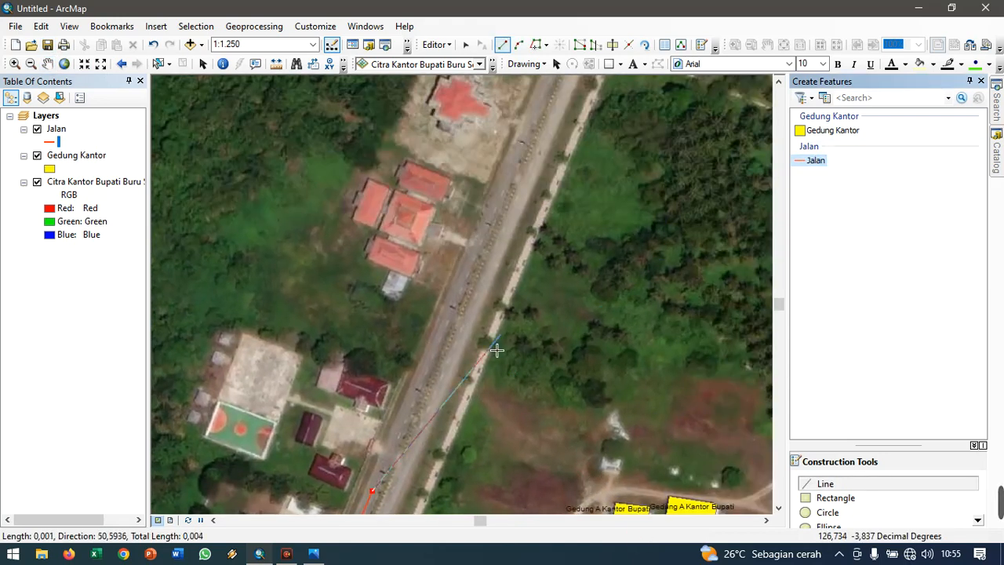
pyautogui.click(446, 317)
pyautogui.click(513, 162)
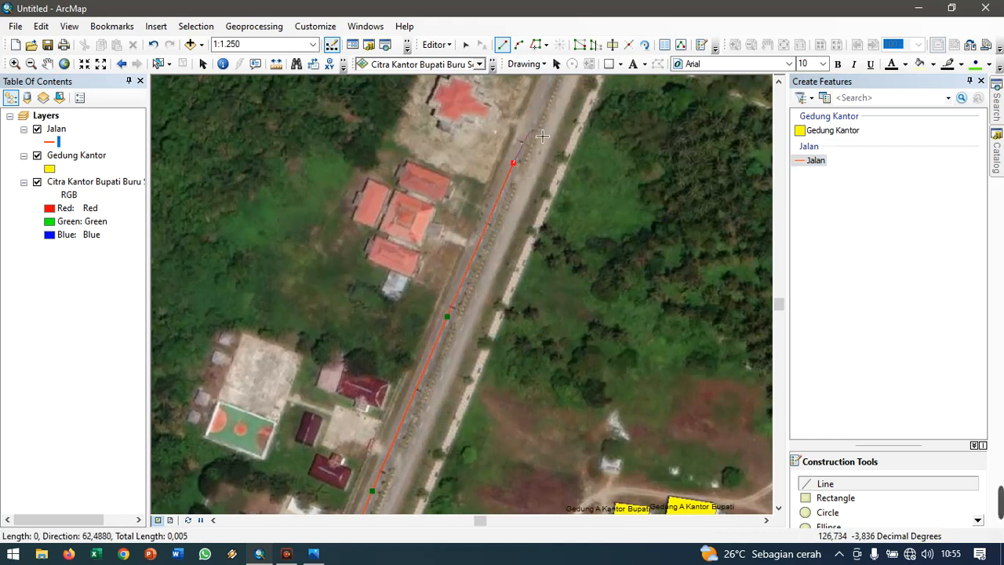
# - Continue the Jalan line to the northern junction and turn it east along the connecting side road as far as the eastern divided road
pyautogui.click(47, 63)
pyautogui.moveTo(672, 195); pyautogui.dragTo(431, 529)
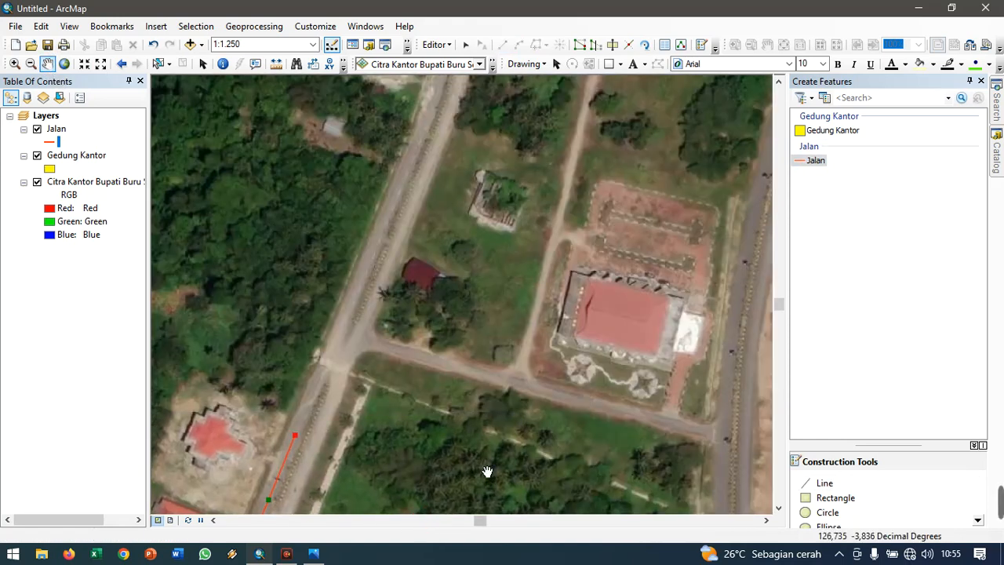
pyautogui.click(816, 160)
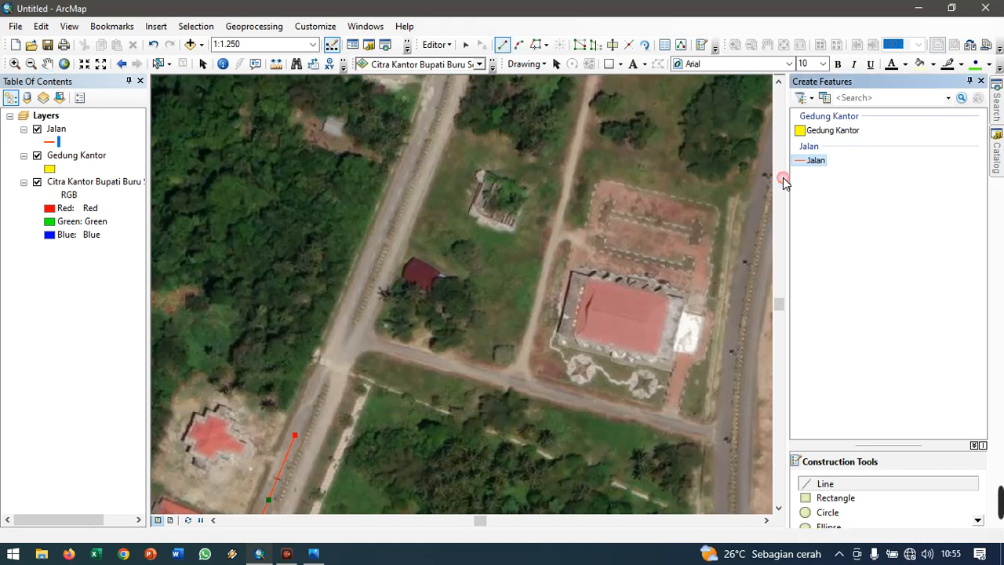
pyautogui.click(330, 348)
pyautogui.click(337, 333)
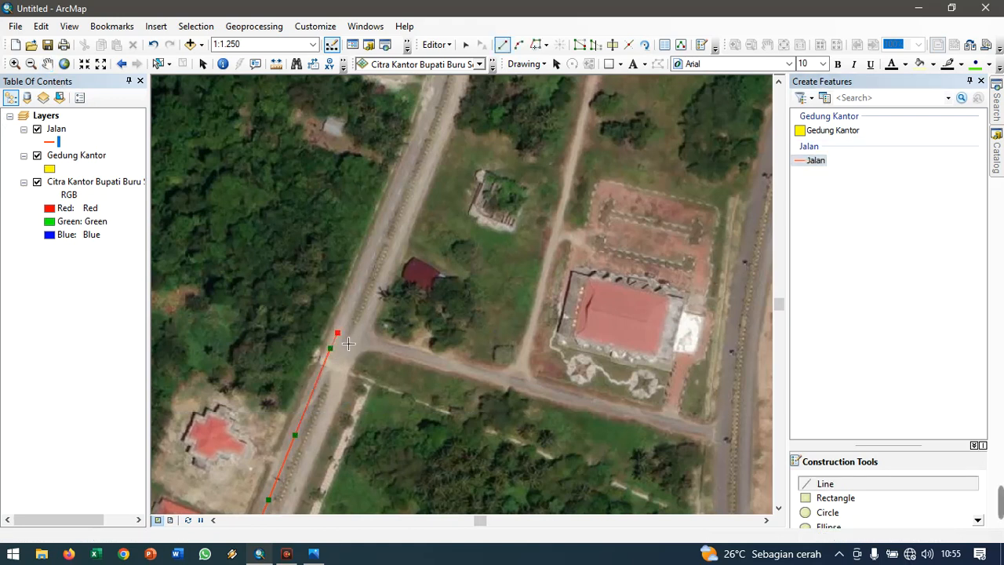
pyautogui.click(543, 390)
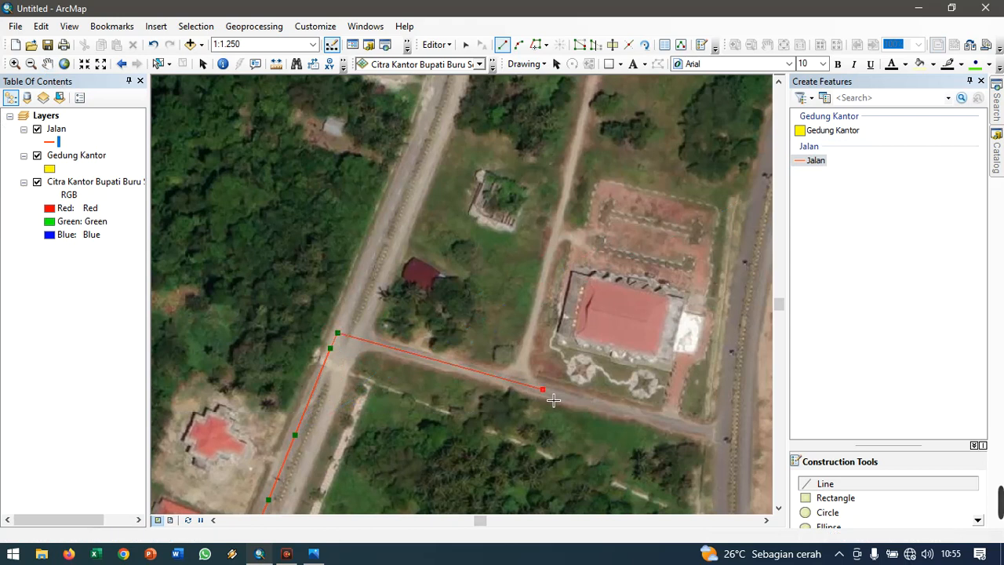
pyautogui.click(723, 433)
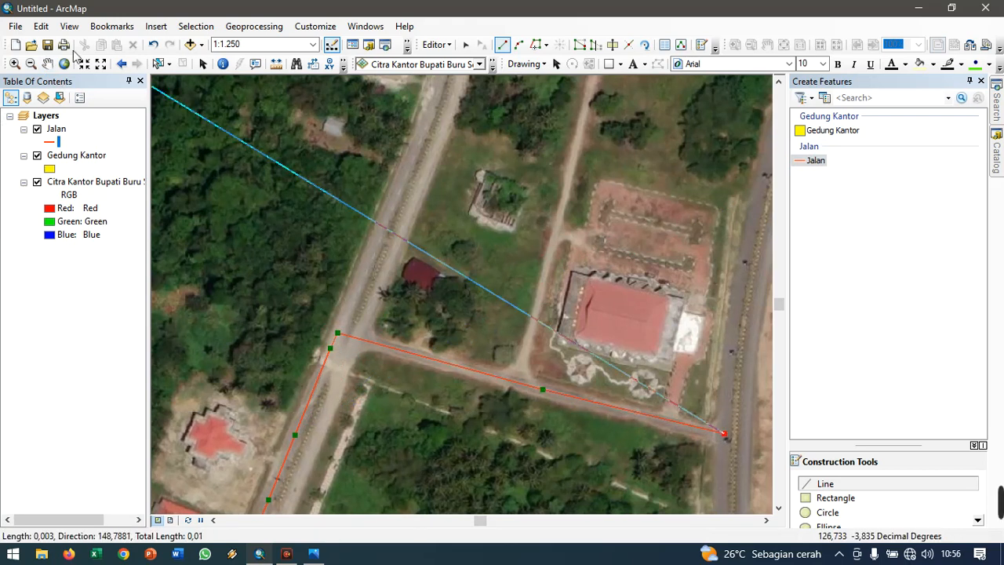
# - Carry the Jalan line across to the far lane of the eastern divided road and south along the cleared land
pyautogui.click(49, 67)
pyautogui.moveTo(543, 413); pyautogui.dragTo(354, 258)
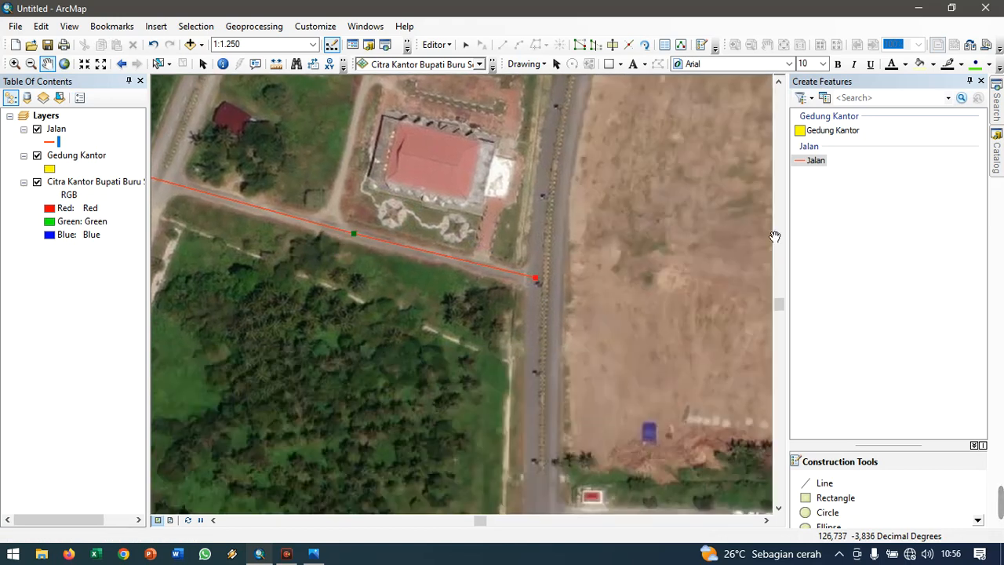
pyautogui.click(816, 160)
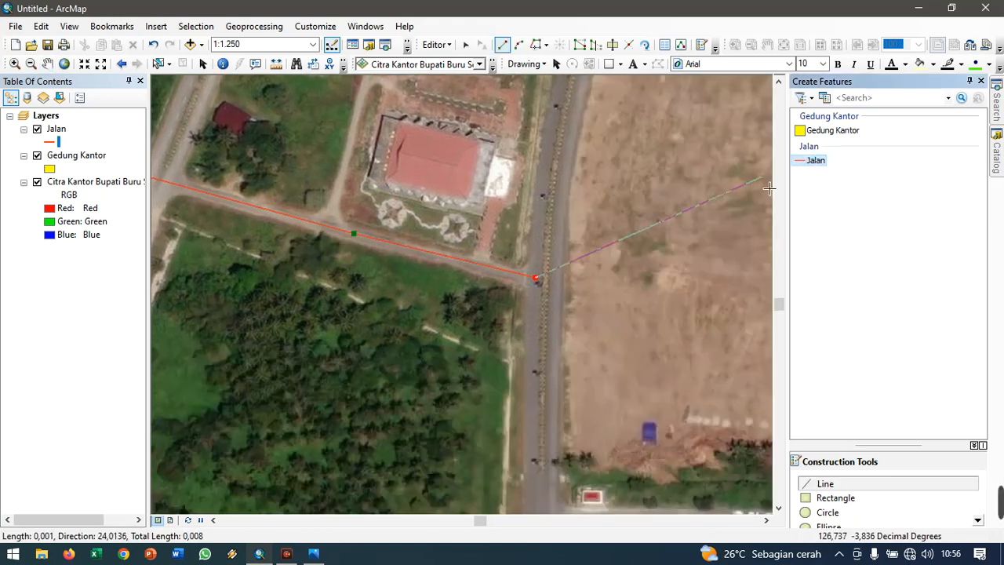
pyautogui.click(558, 285)
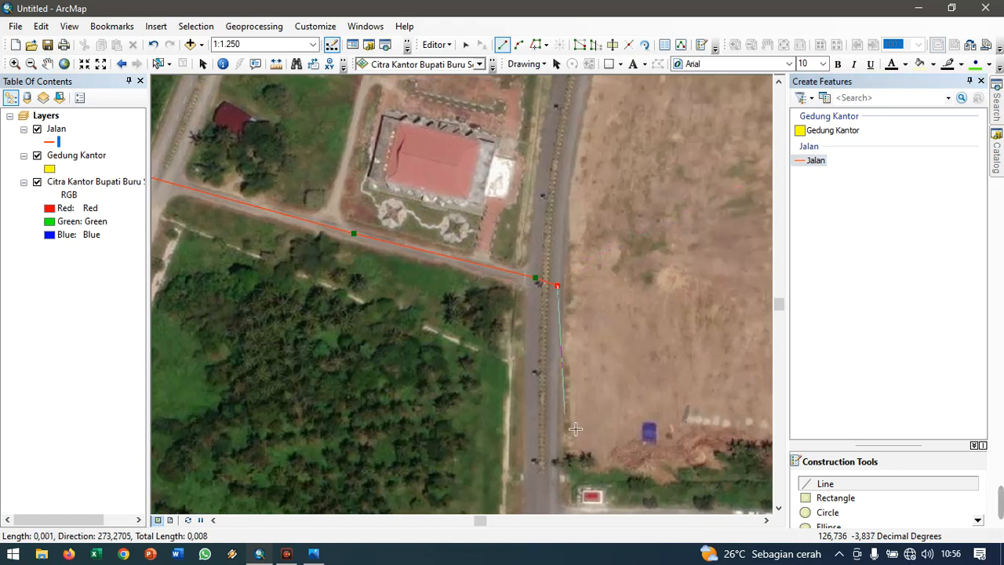
pyautogui.click(551, 485)
pyautogui.click(48, 63)
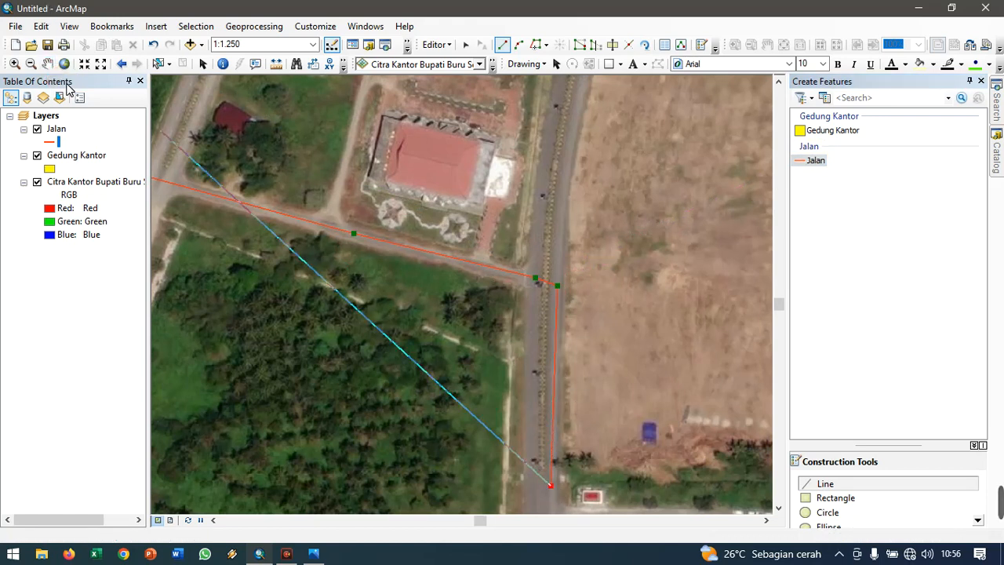
# - Continue the Jalan line southward along the road east of Gedung B Kantor Bupati, down to just before the roundabout
pyautogui.moveTo(502, 325); pyautogui.dragTo(510, 96)
pyautogui.moveTo(630, 351); pyautogui.dragTo(629, 140)
pyautogui.click(807, 159)
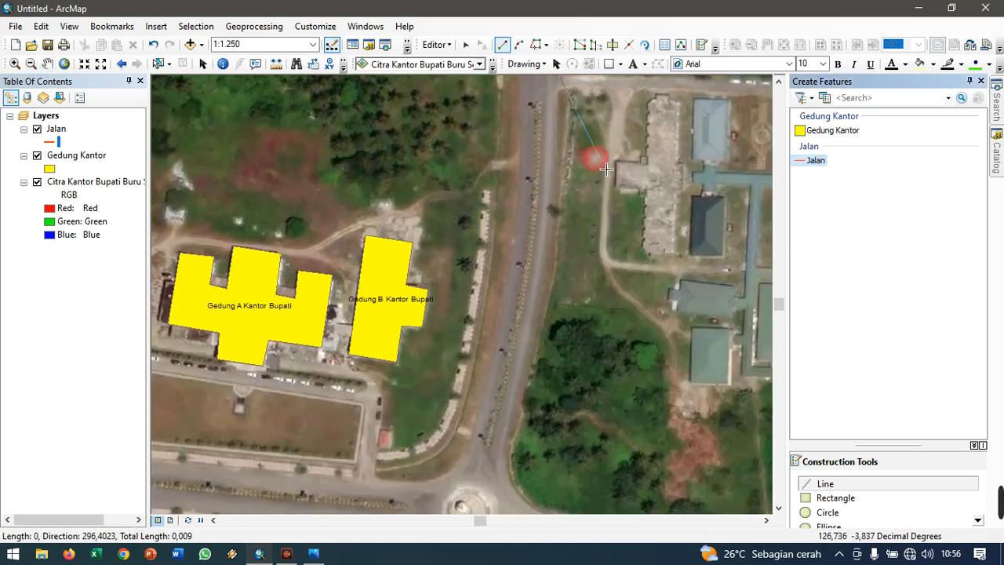
pyautogui.click(549, 122)
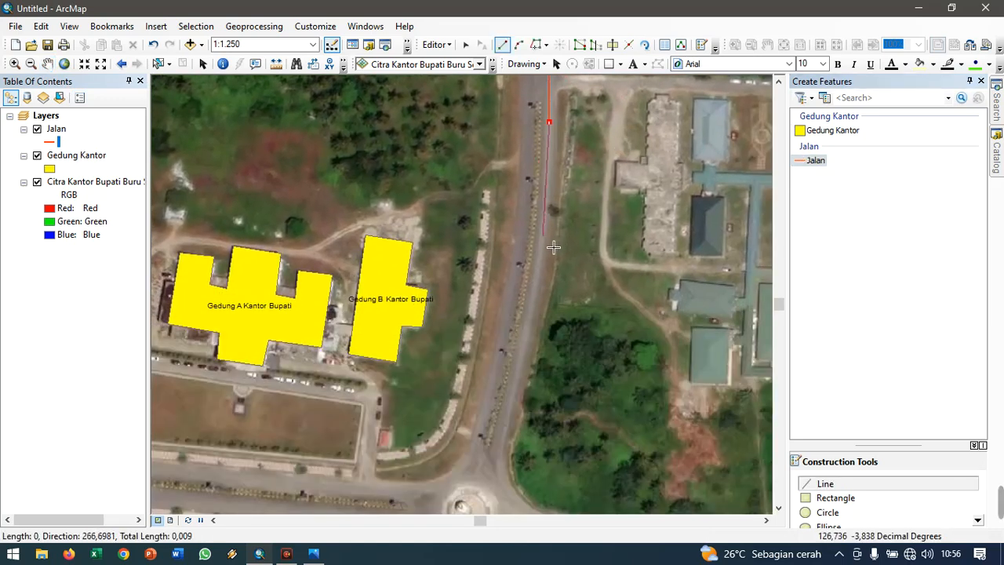
pyautogui.click(506, 412)
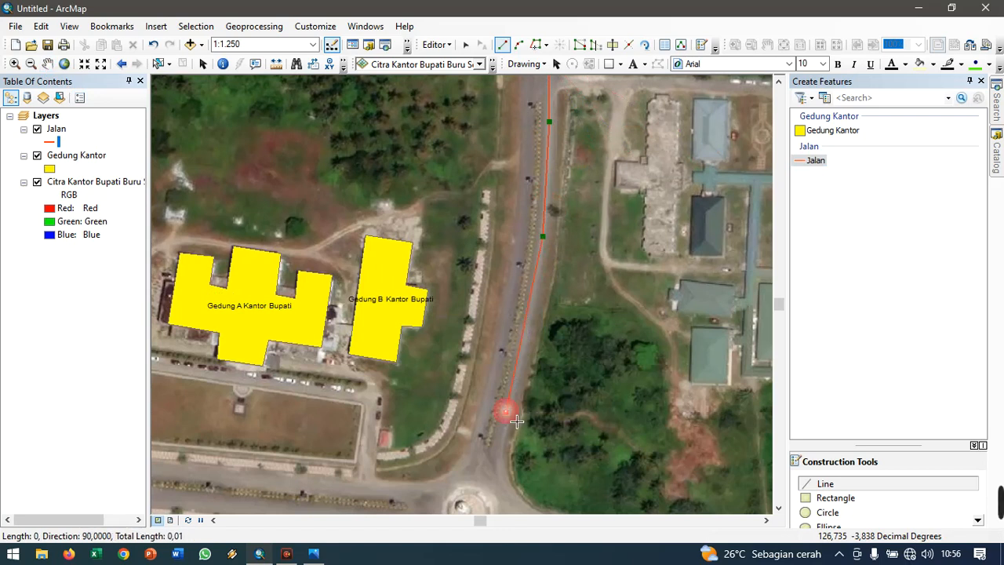
# - Extend the Jalan line around the east side of the roundabout and onto the road heading southwest
pyautogui.click(47, 64)
pyautogui.moveTo(559, 327); pyautogui.dragTo(526, 93)
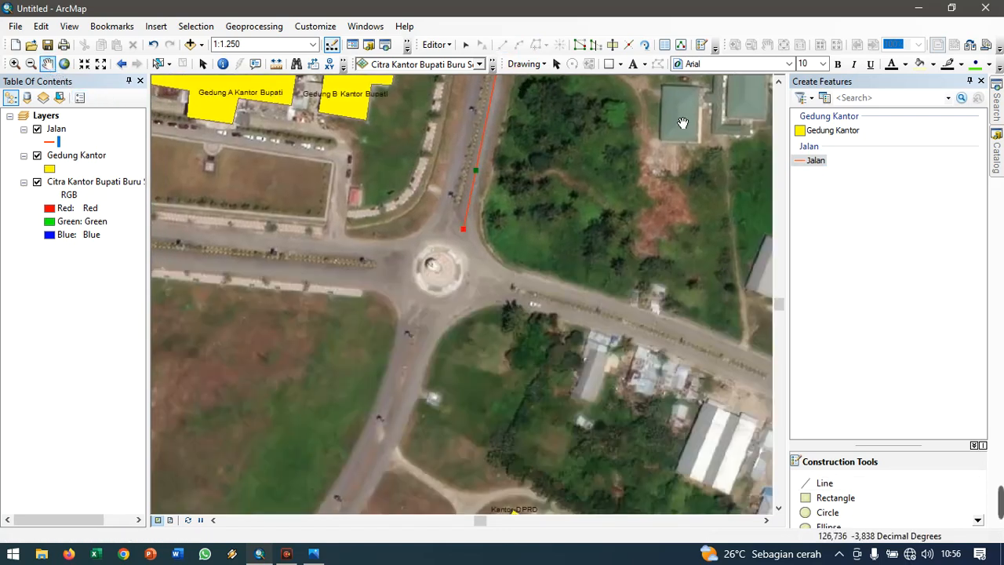
pyautogui.click(815, 161)
pyautogui.click(475, 254)
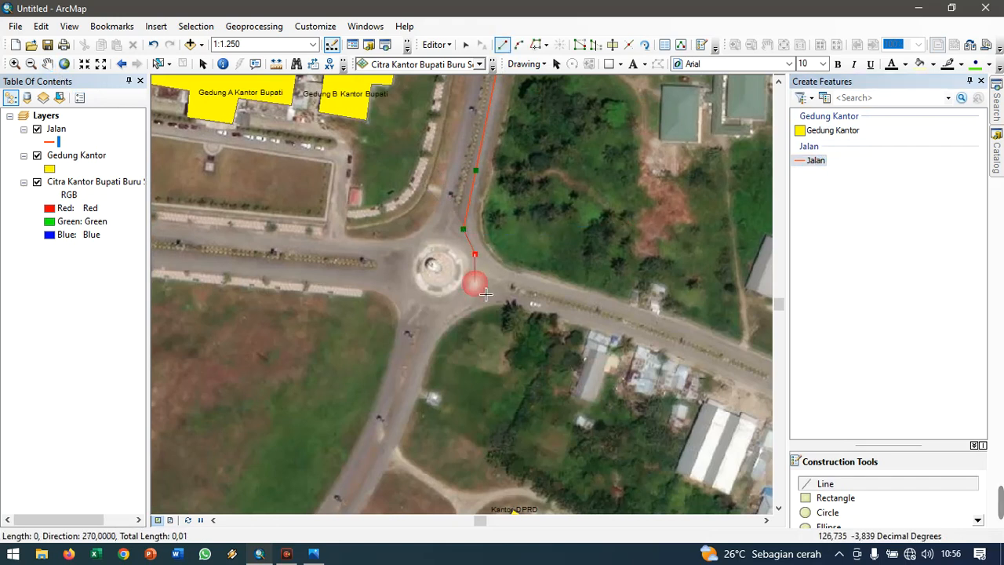
pyautogui.click(473, 294)
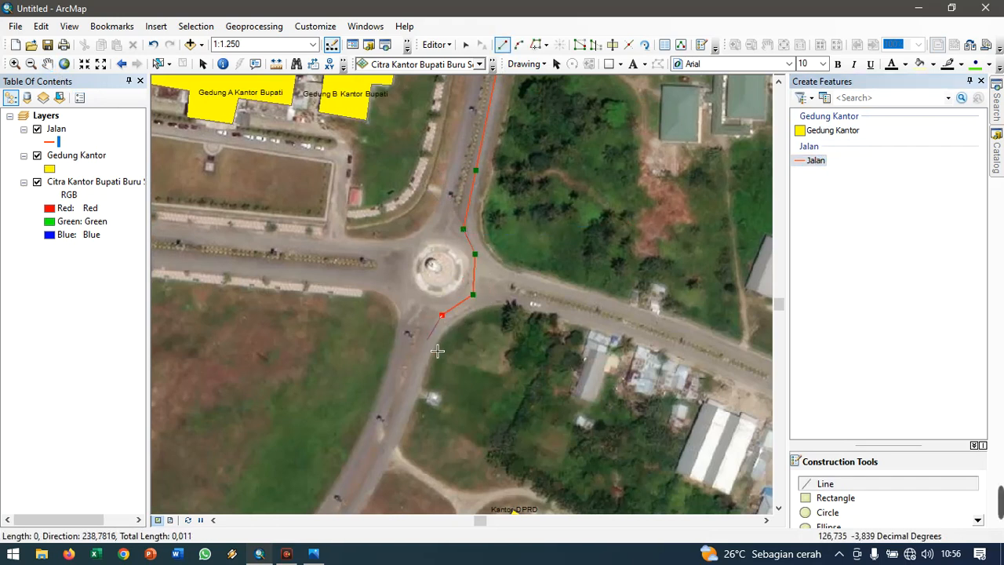
pyautogui.click(390, 443)
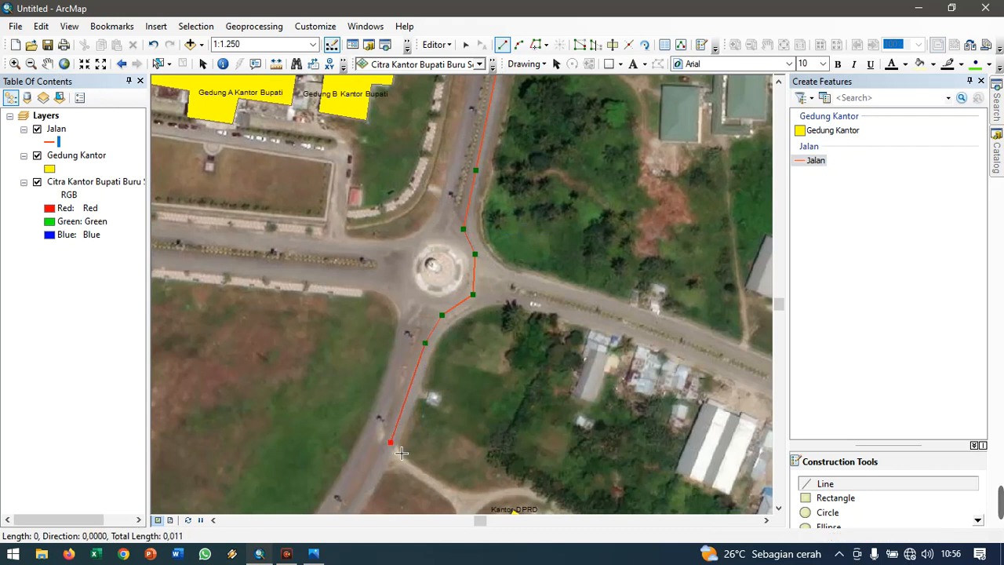
pyautogui.doubleClick(373, 501)
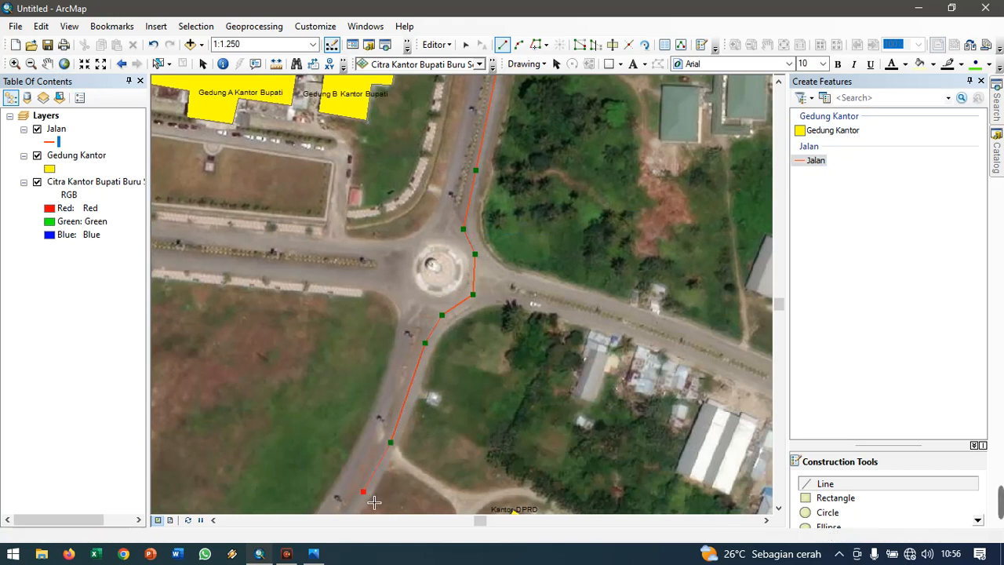
# - Trace the Jalan line along the curved road between Kantor DPRD and Tribun Alun-Alun, as far as the side-road junction to the southwest
pyautogui.click(47, 64)
pyautogui.moveTo(574, 360)
pyautogui.mouseDown()
pyautogui.moveTo(739, 94)
pyautogui.moveTo(754, 48)
pyautogui.mouseUp()
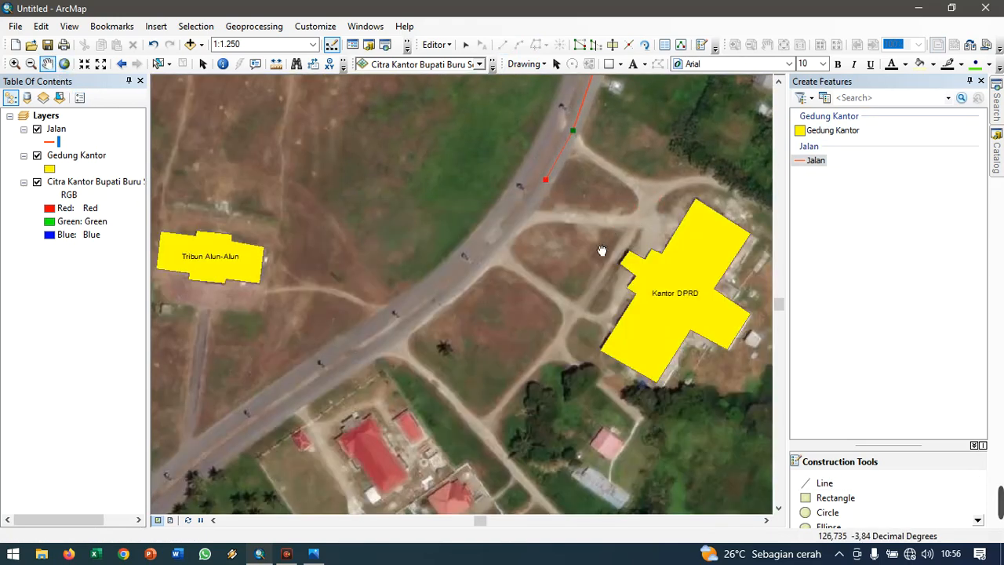
pyautogui.moveTo(601, 252); pyautogui.dragTo(697, 188)
pyautogui.click(816, 161)
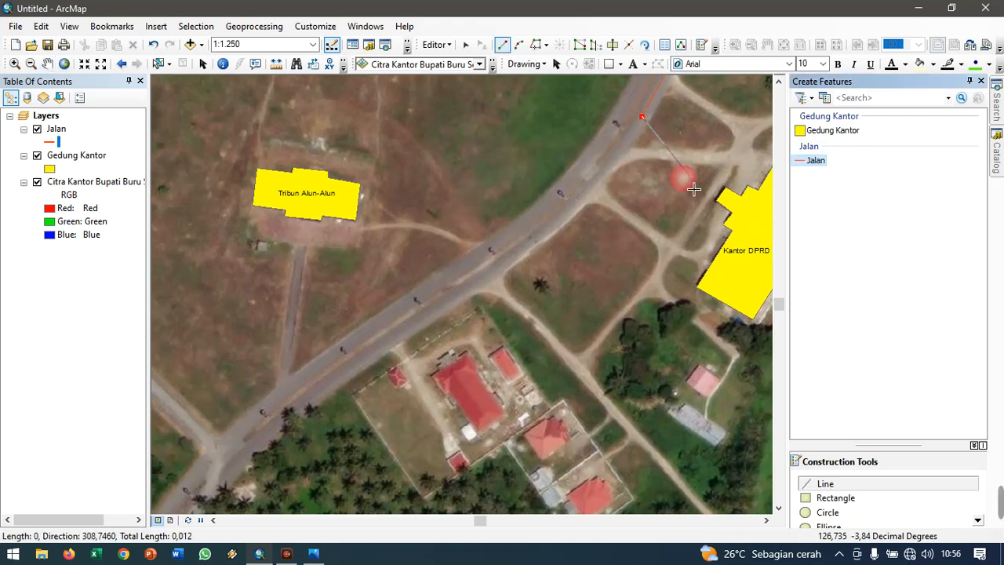
pyautogui.click(607, 166)
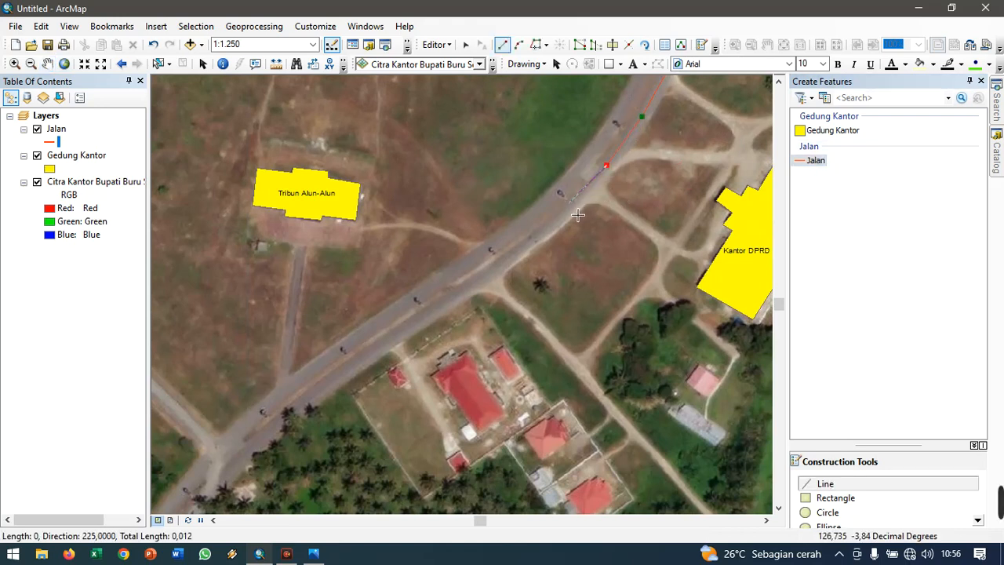
pyautogui.click(502, 263)
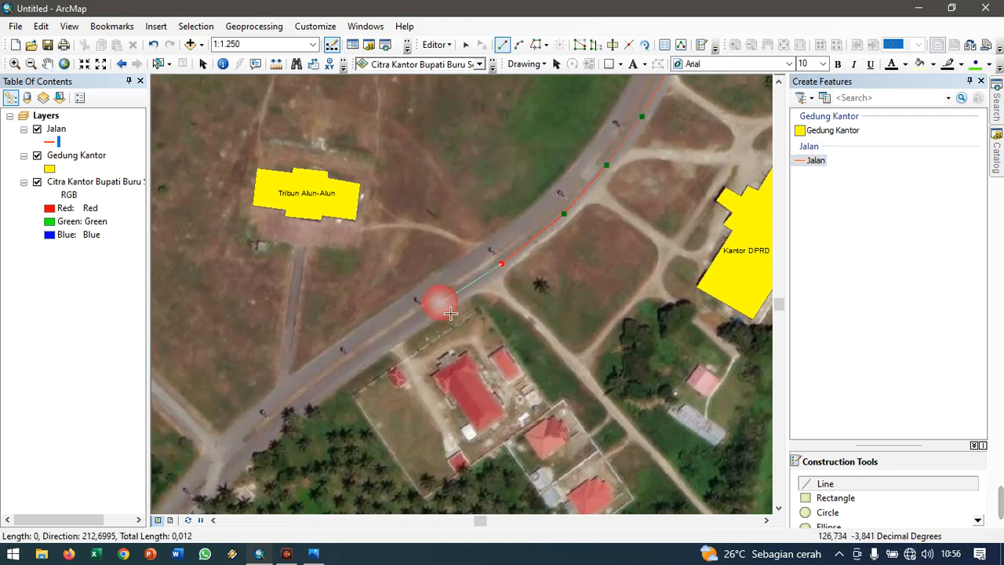
pyautogui.click(431, 310)
pyautogui.click(358, 360)
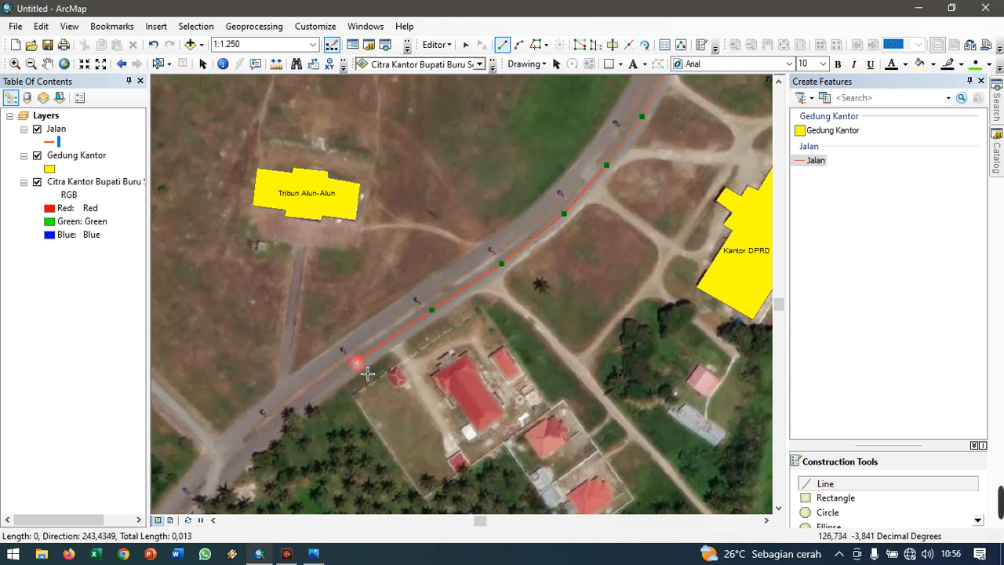
pyautogui.click(289, 411)
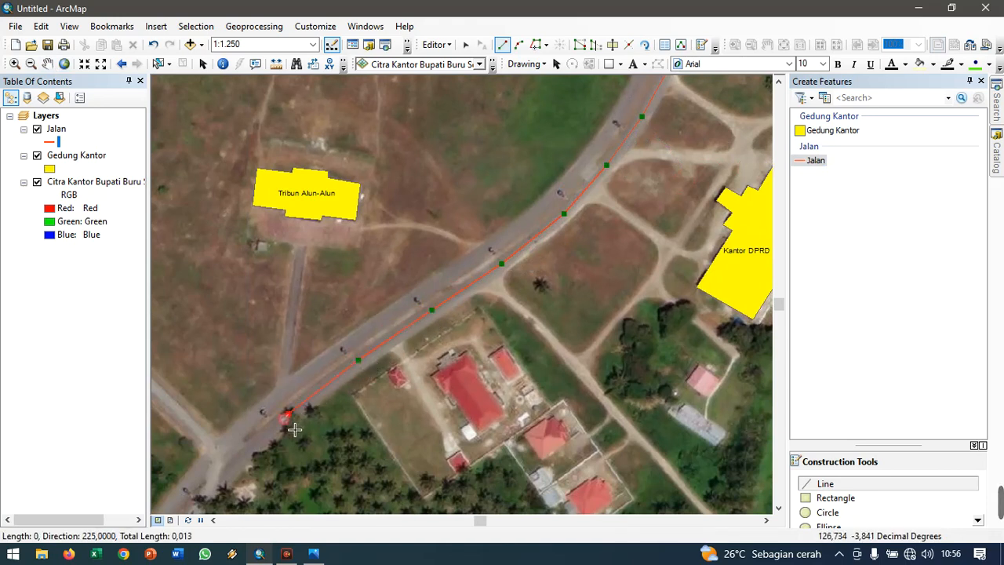
pyautogui.click(234, 462)
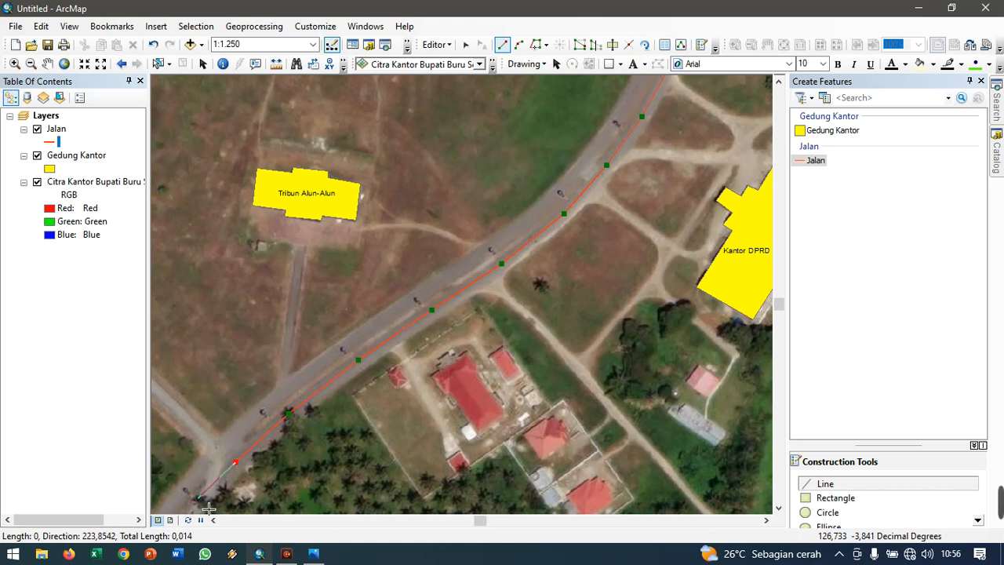
# - Continue the Jalan line past the palm grove and finish it beside the houses south of the junction
pyautogui.press('c')
pyautogui.moveTo(460, 311); pyautogui.dragTo(687, 66)
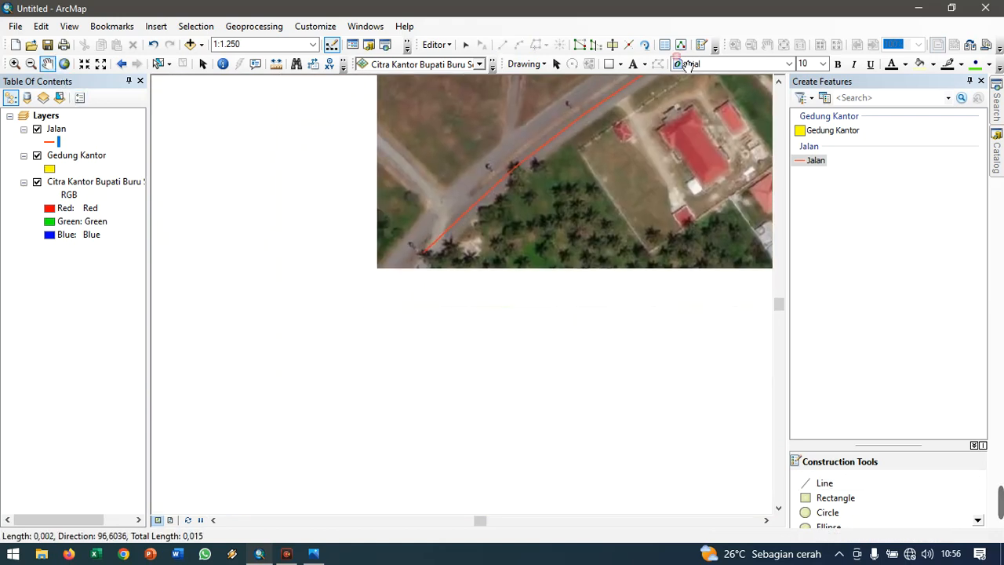
pyautogui.click(816, 160)
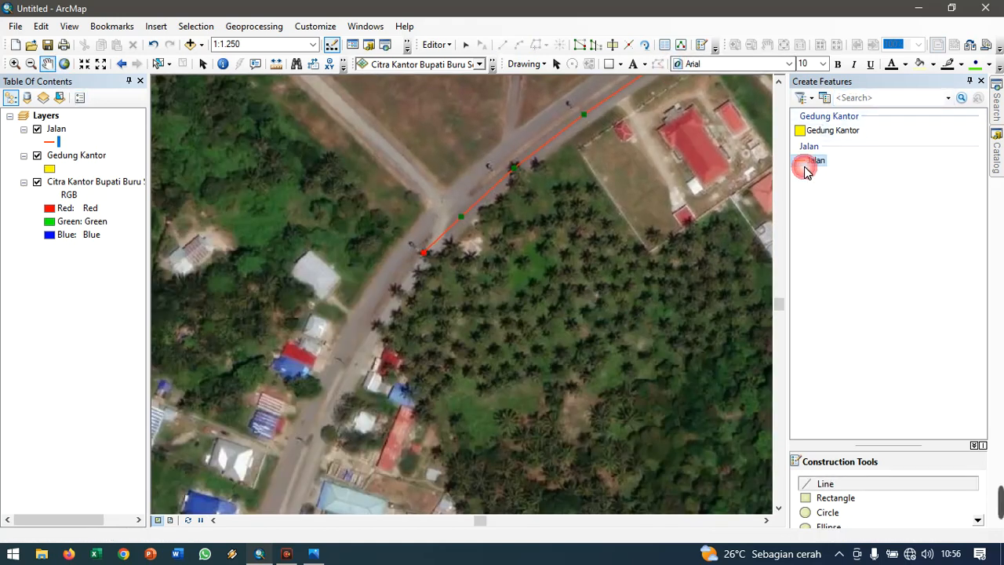
pyautogui.click(374, 339)
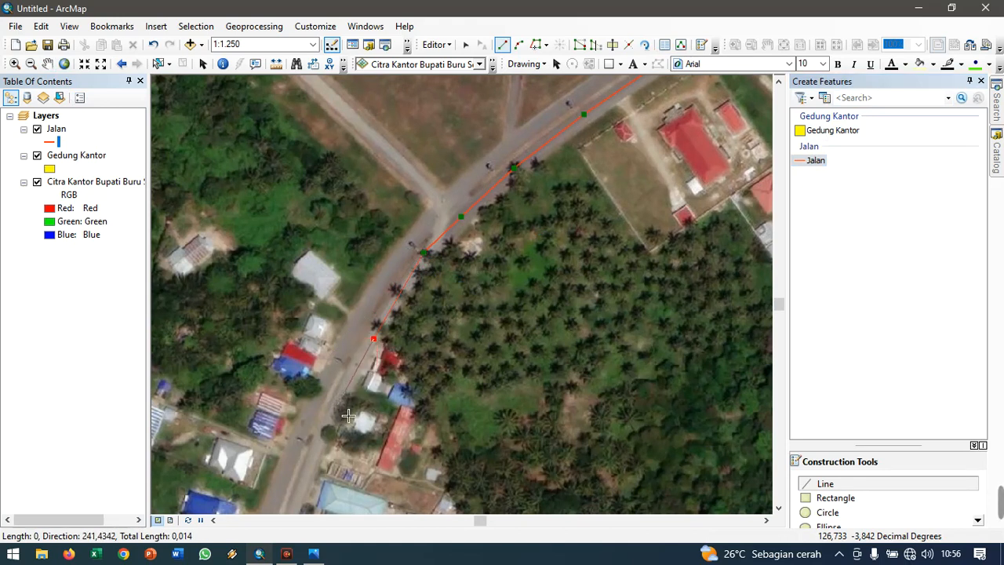
pyautogui.click(337, 405)
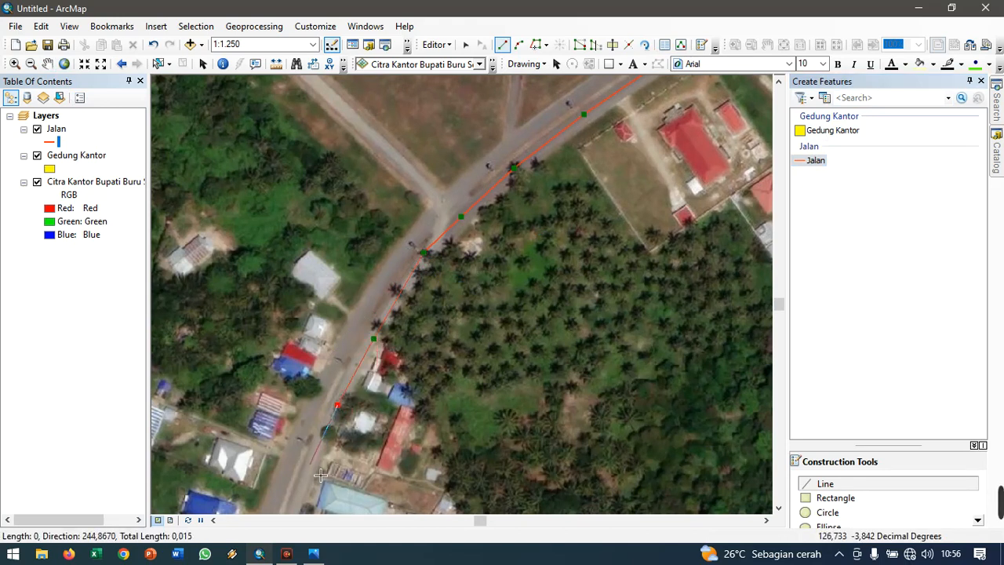
pyautogui.doubleClick(321, 474)
pyautogui.scroll(5, 519, 440)
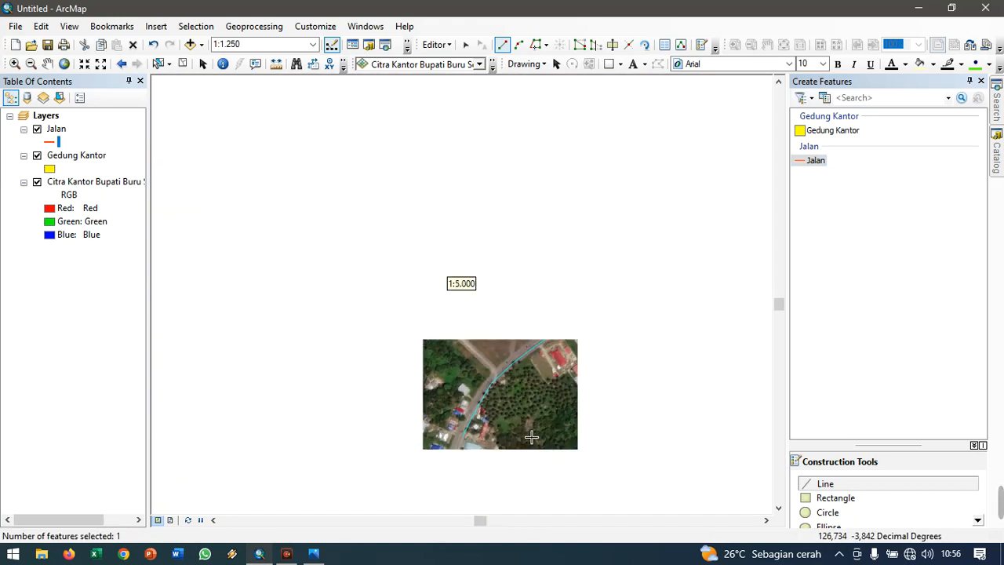
pyautogui.scroll(2, 384, 405)
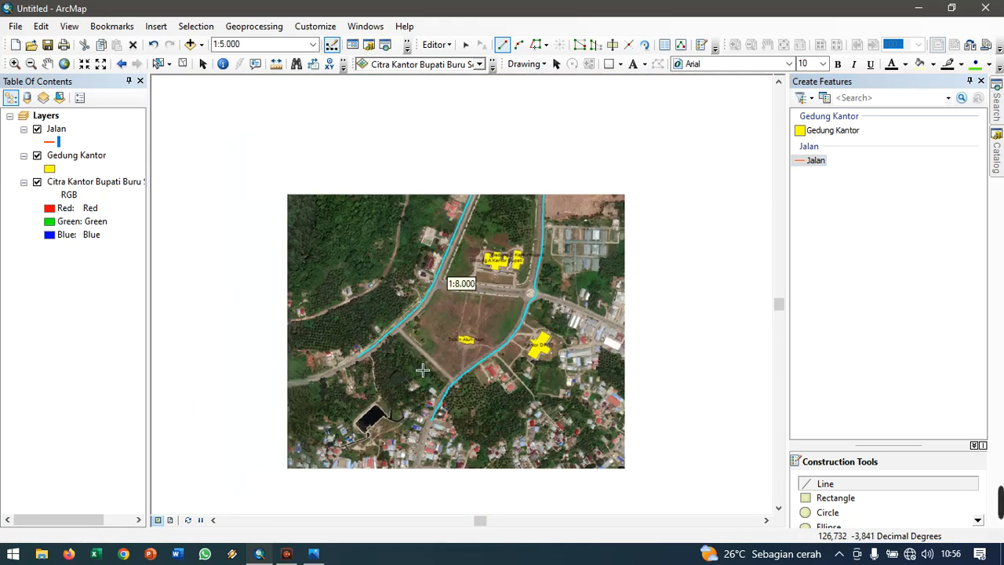
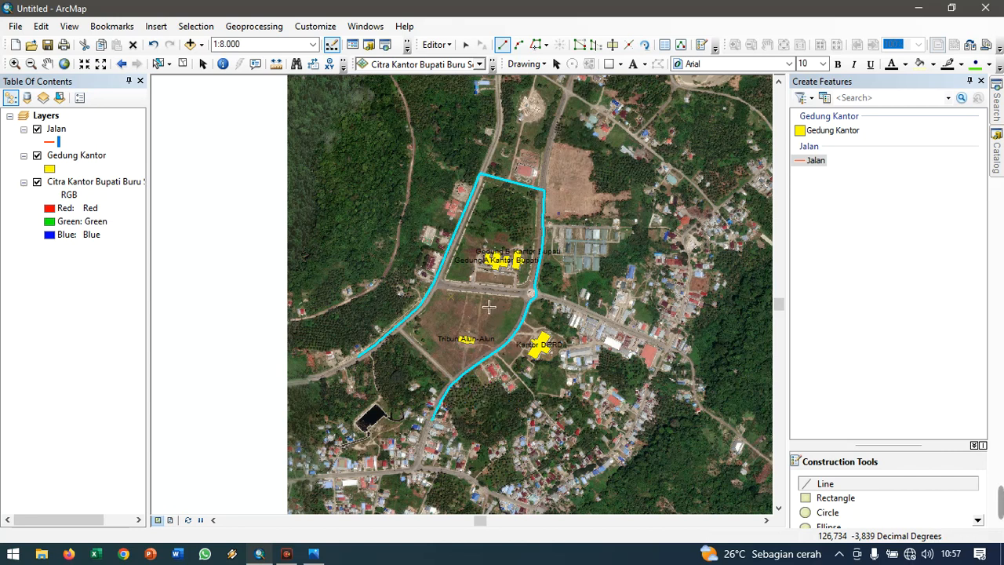
# - Draw a Jalan line along the northern lane south of the Kantor Bupati buildings, from the western road to the roundabout's road line
pyautogui.scroll(4, 549, 306)
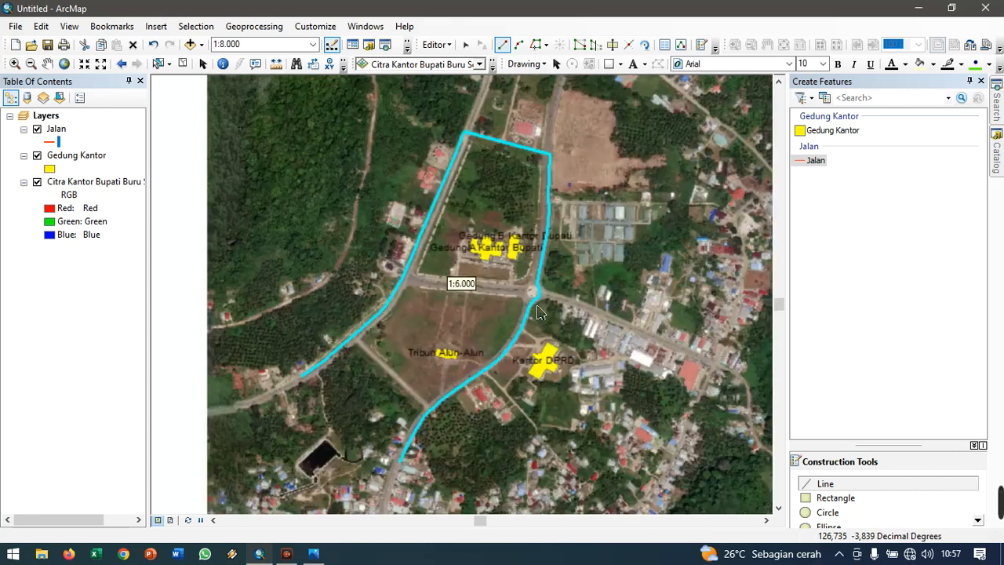
pyautogui.scroll(1, 549, 306)
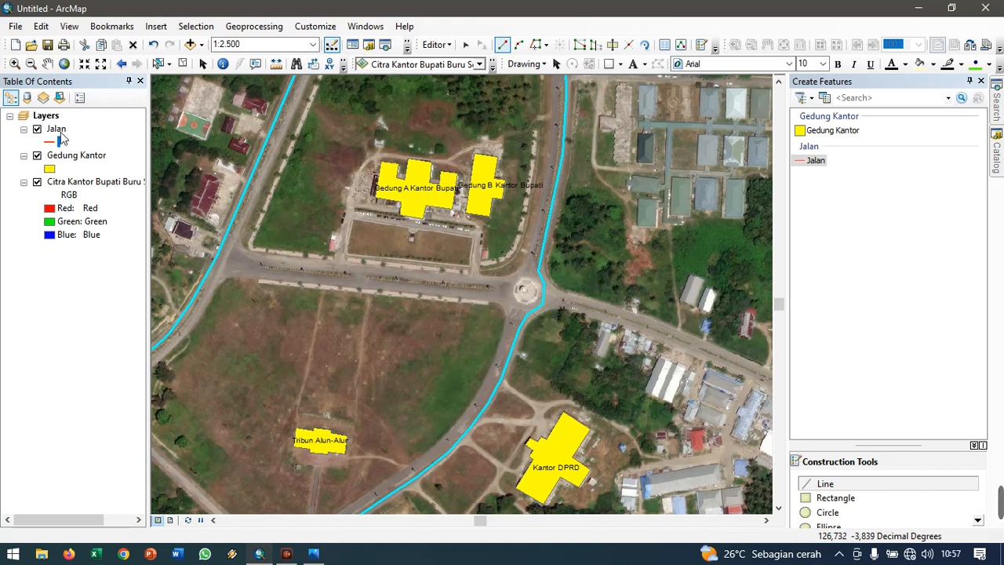
pyautogui.click(816, 161)
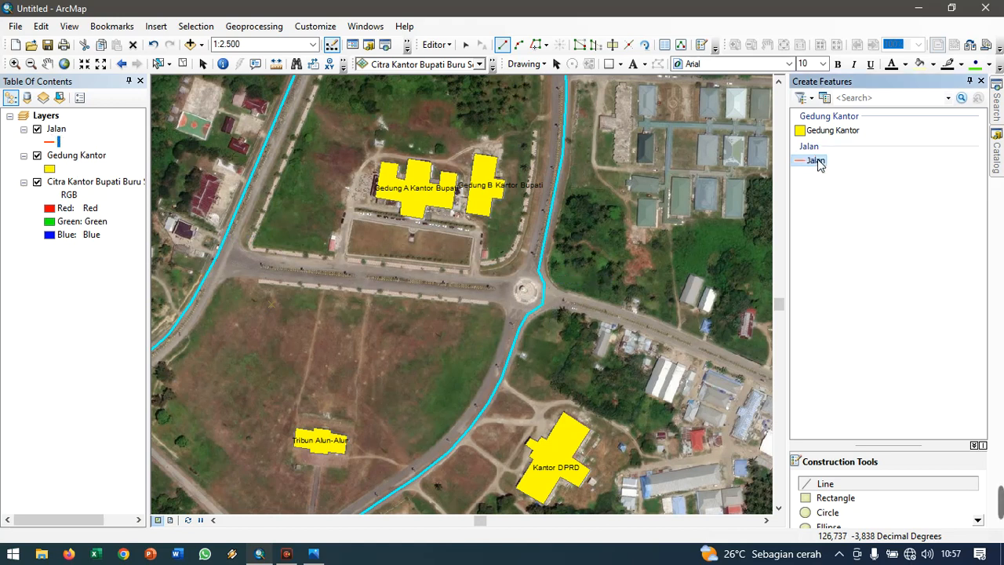
pyautogui.click(220, 258)
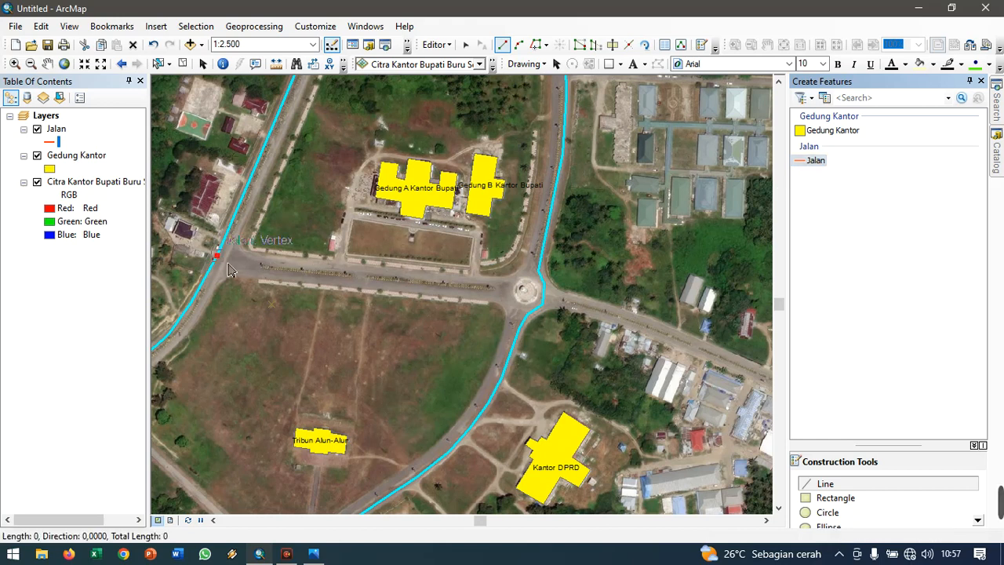
pyautogui.click(261, 261)
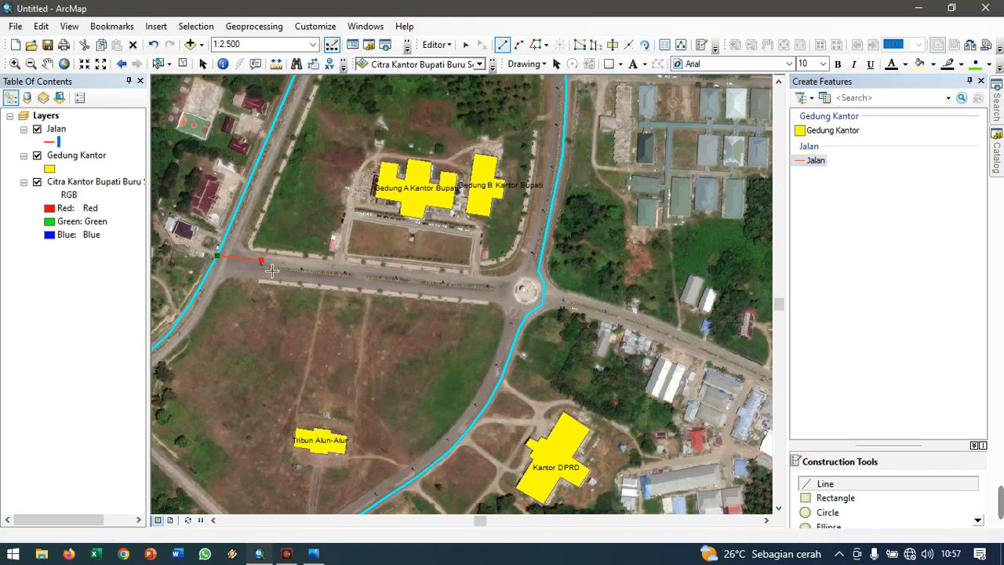
pyautogui.click(352, 269)
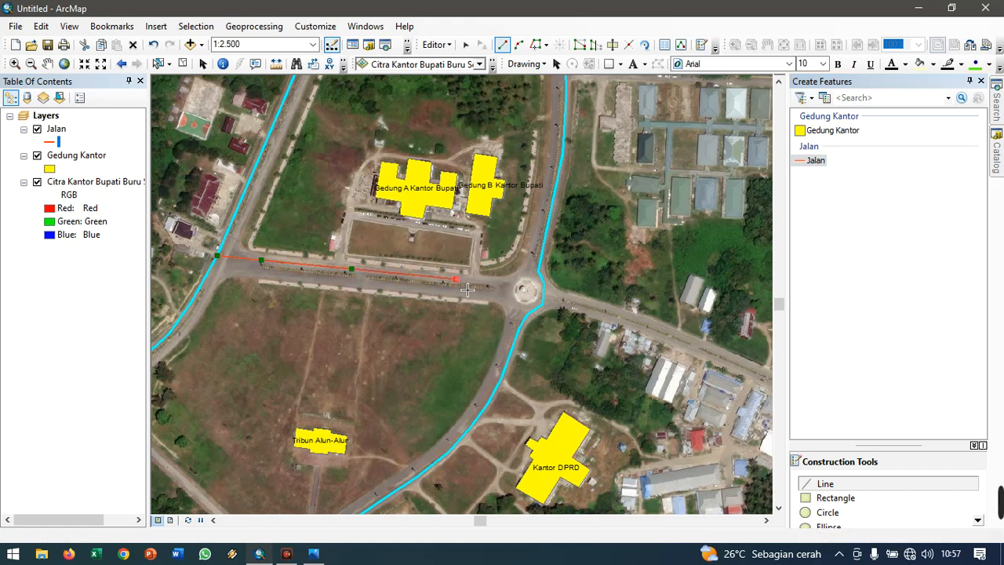
pyautogui.click(456, 279)
pyautogui.click(496, 281)
pyautogui.click(511, 280)
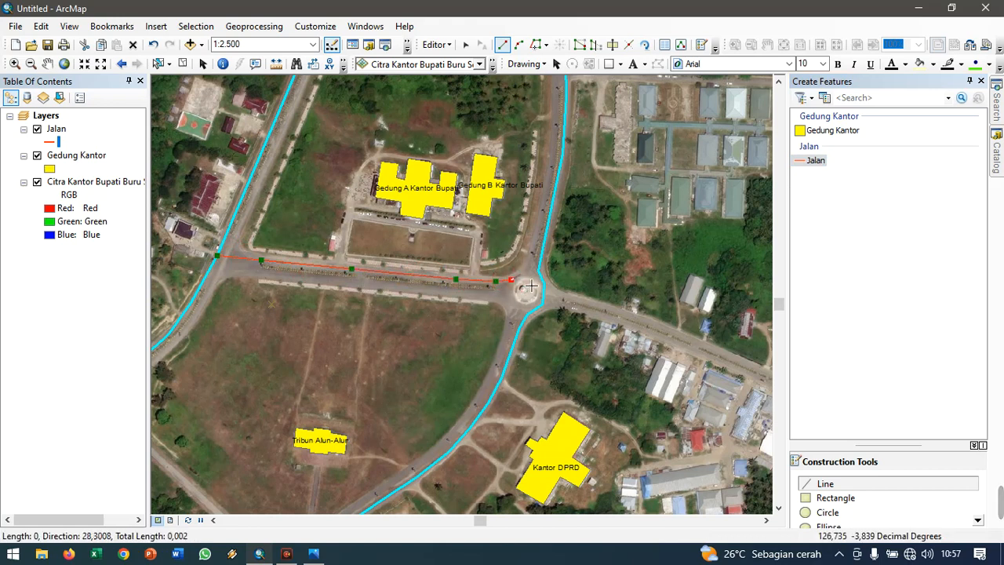
pyautogui.click(522, 274)
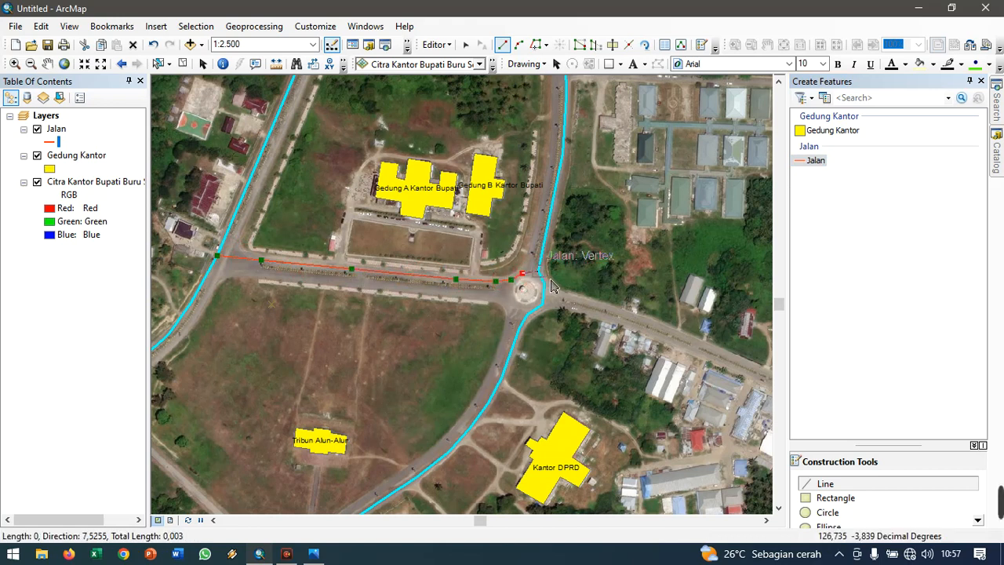
pyautogui.doubleClick(552, 286)
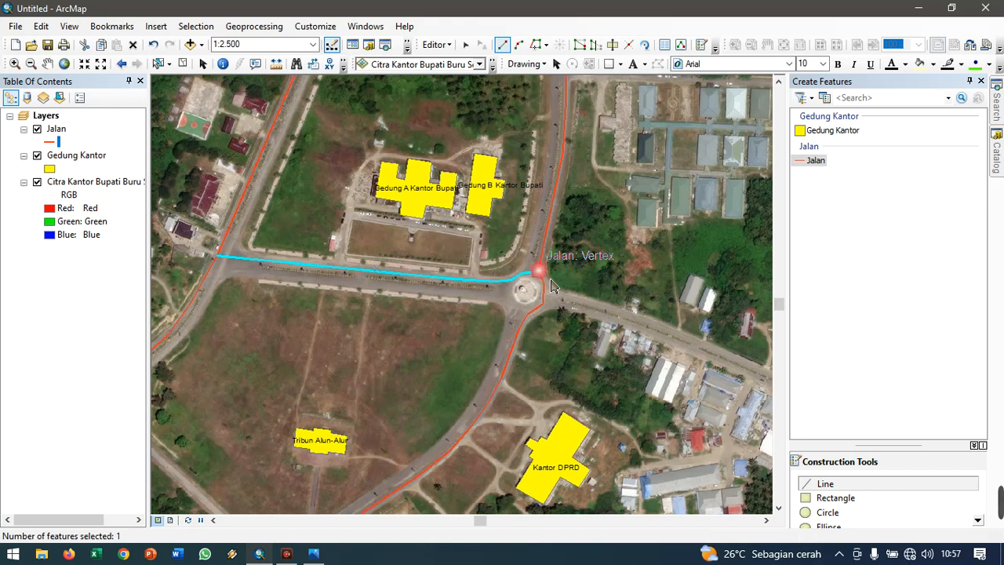
# - Draw a Jalan line along the southern lane of the same road, from the roundabout's southern side back to the western road
pyautogui.click(525, 313)
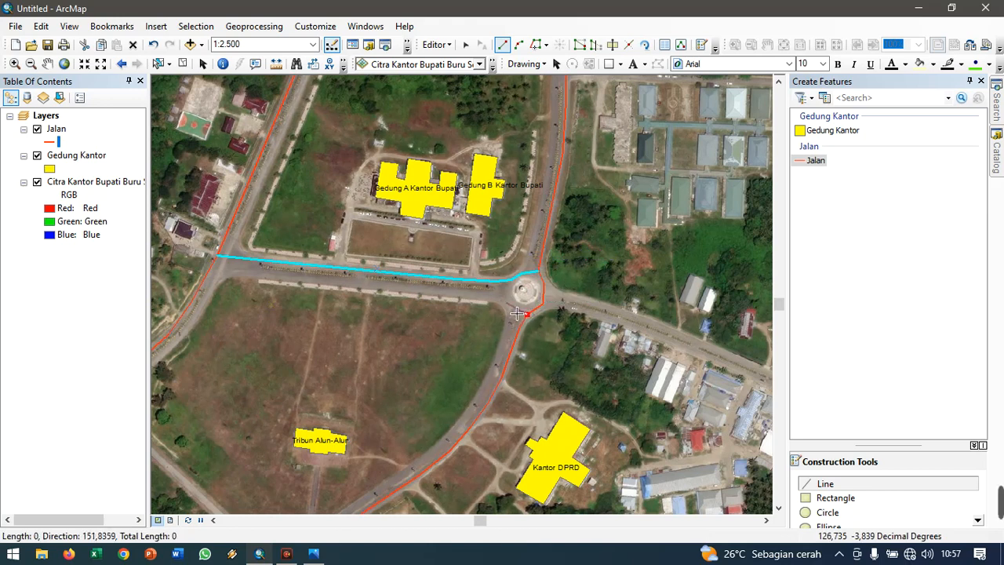
pyautogui.click(477, 294)
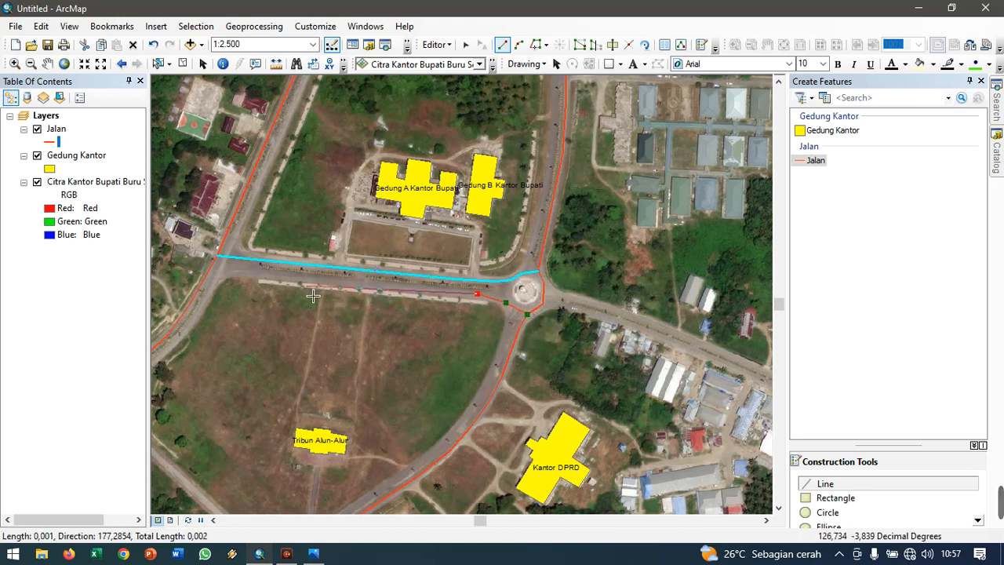
pyautogui.click(254, 272)
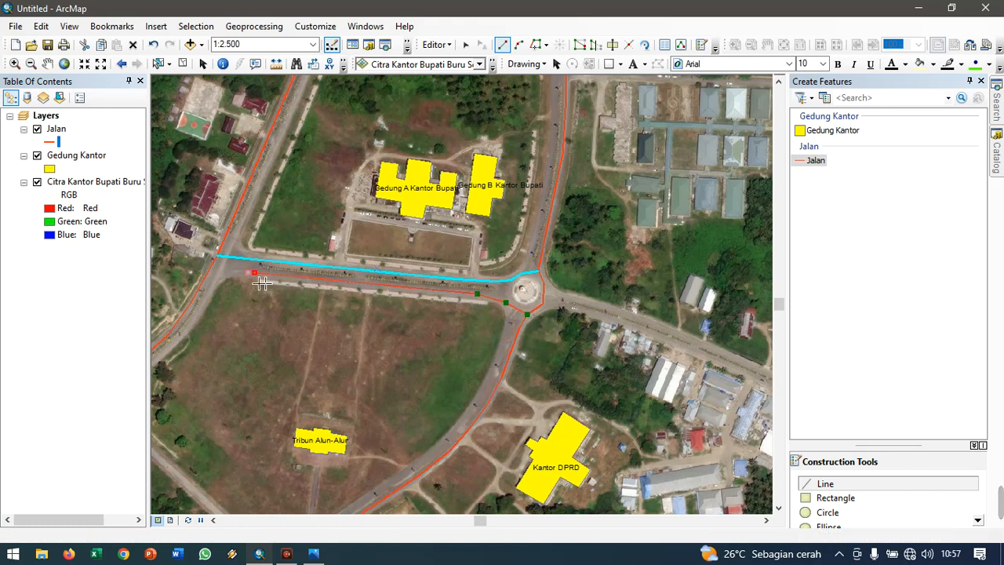
pyautogui.doubleClick(222, 280)
pyautogui.scroll(2, 552, 343)
pyautogui.scroll(-3, 426, 422)
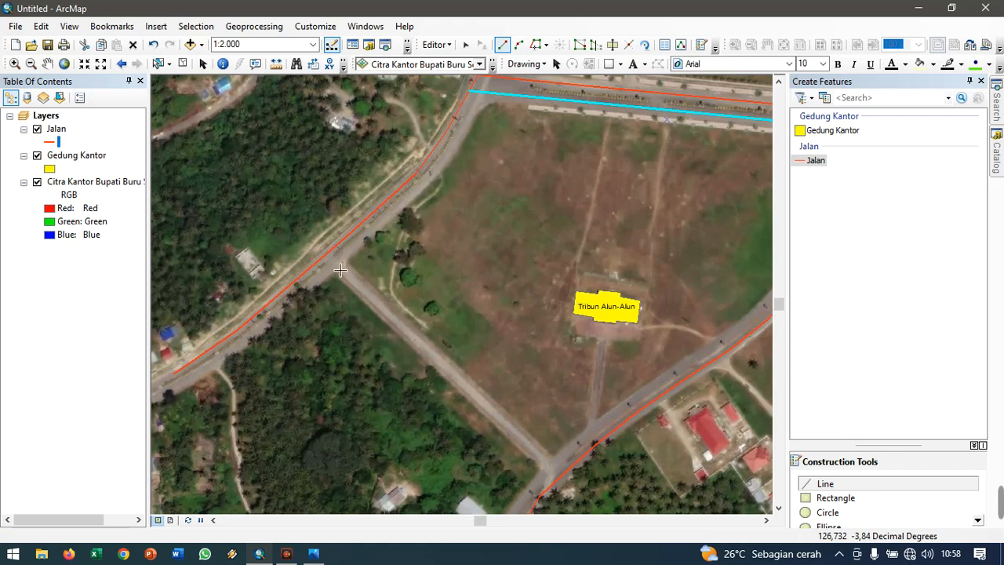
# - Draw a Jalan line along the straight side road southwest of Tribun Alun-Alun, connecting the western road's line to the curved southeastern road's line
pyautogui.click(327, 257)
pyautogui.click(432, 358)
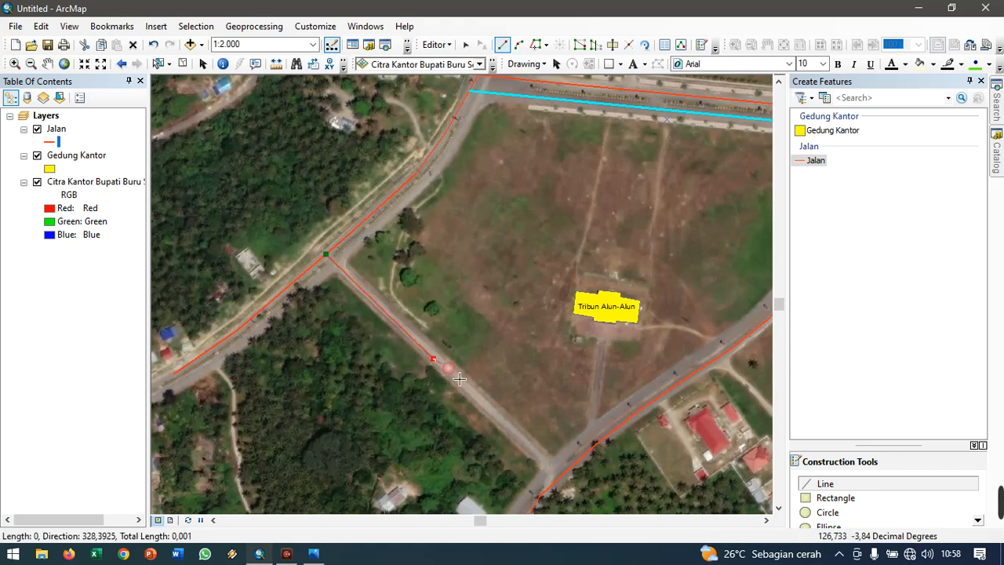
pyautogui.doubleClick(553, 471)
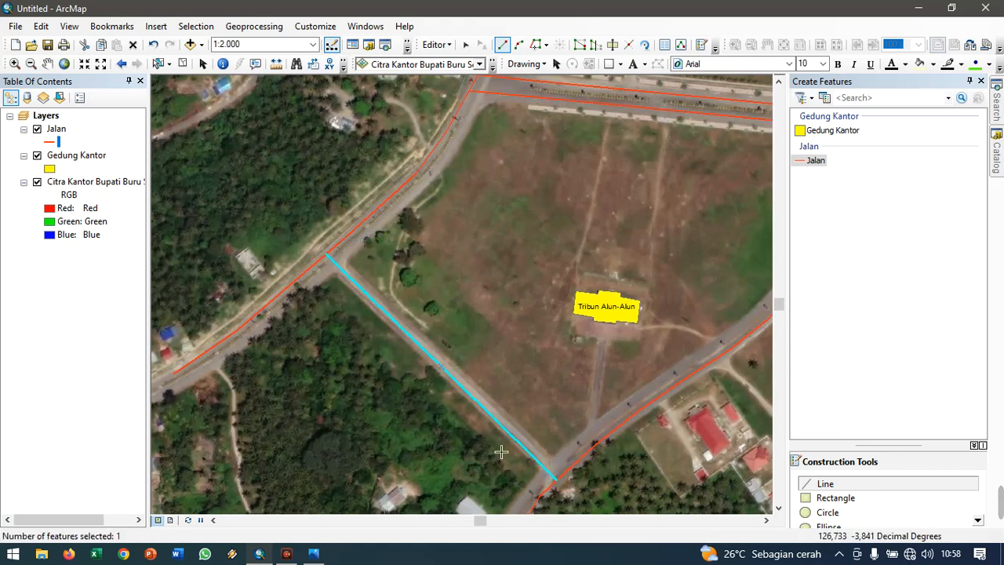
# - Start a Jalan line along the inner lane of the curved road southeast of Tribun Alun-Alun, from the side-road junction northeastward
pyautogui.scroll(3, 334, 444)
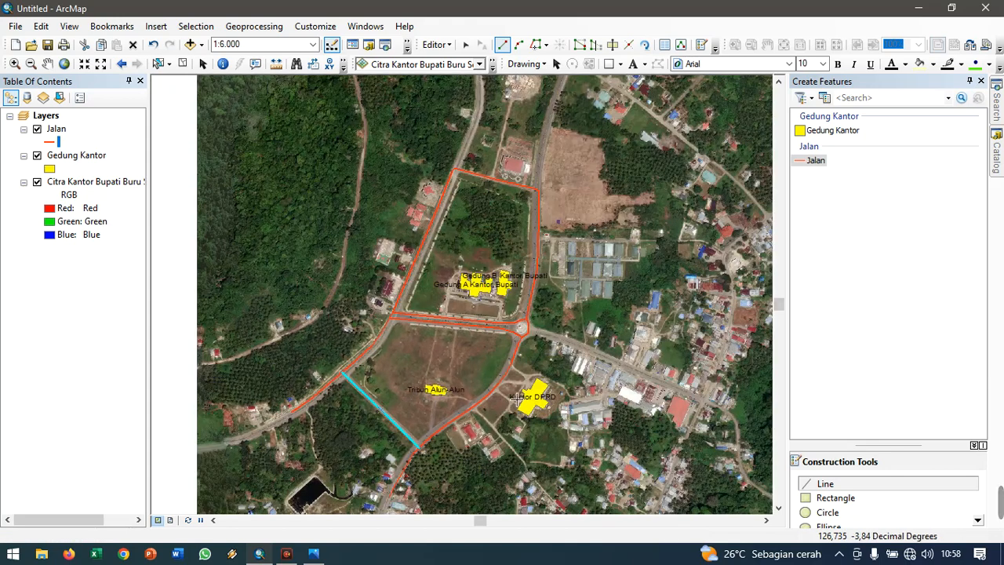
pyautogui.scroll(-4, 518, 399)
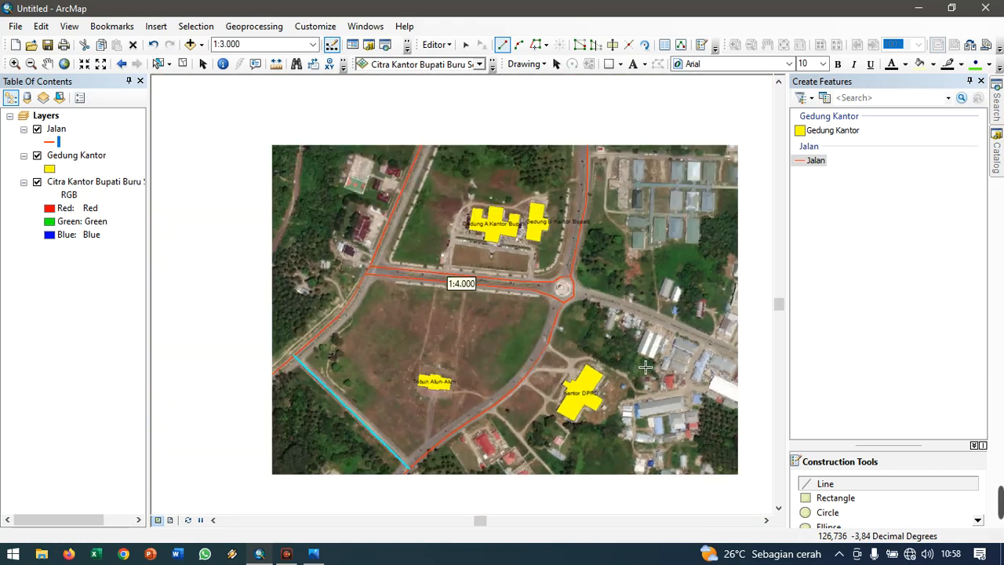
pyautogui.scroll(-3, 418, 494)
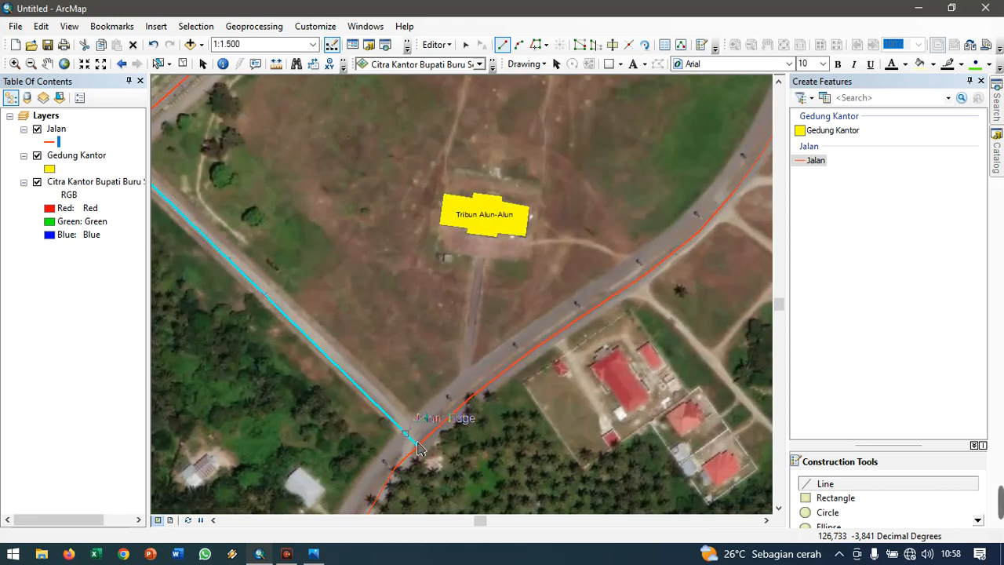
pyautogui.click(417, 444)
pyautogui.click(469, 376)
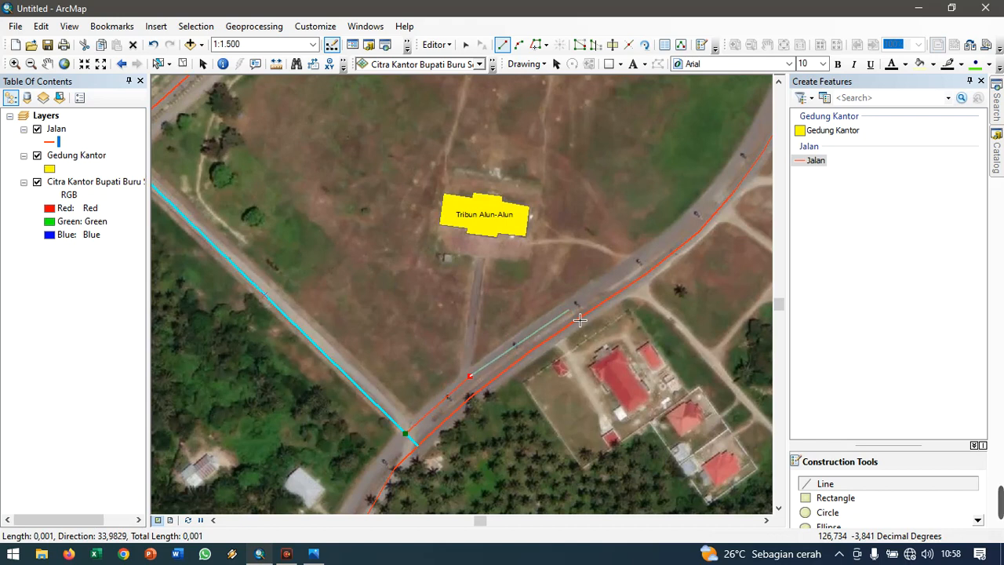
pyautogui.click(569, 306)
pyautogui.click(619, 274)
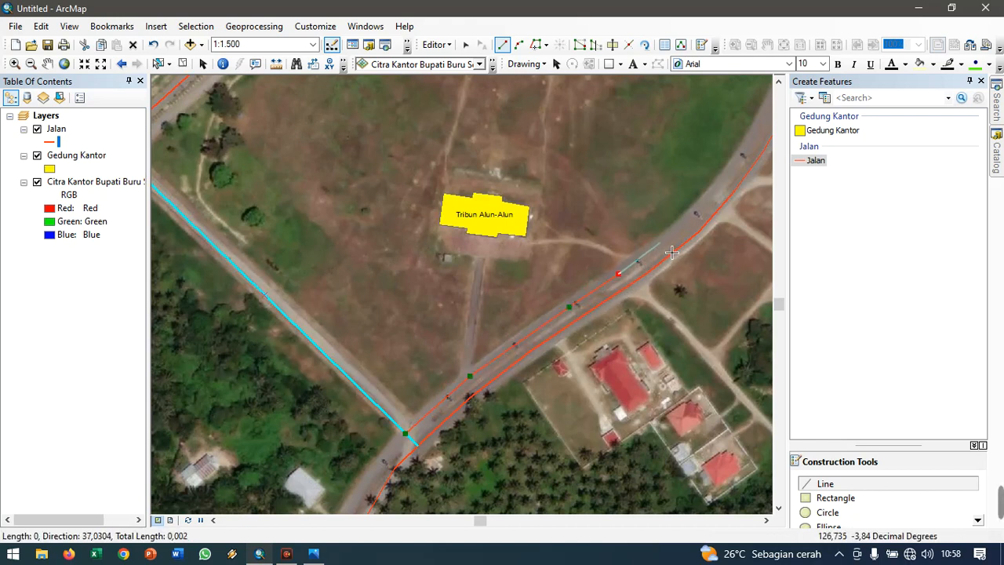
pyautogui.click(668, 236)
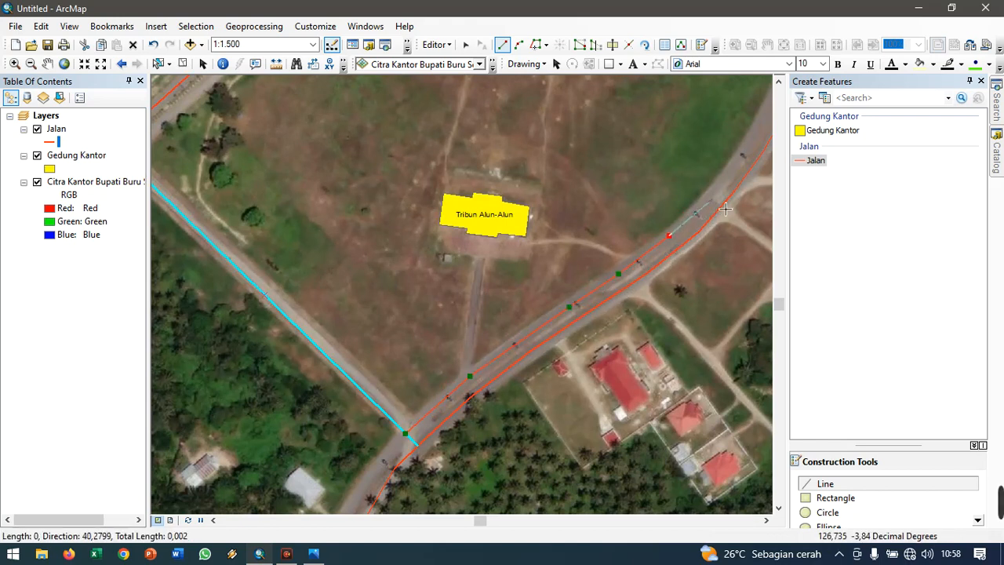
# - Continue the inner-lane Jalan line past Kantor DPRD and finish it at the road line on the roundabout's southwestern side
pyautogui.click(47, 64)
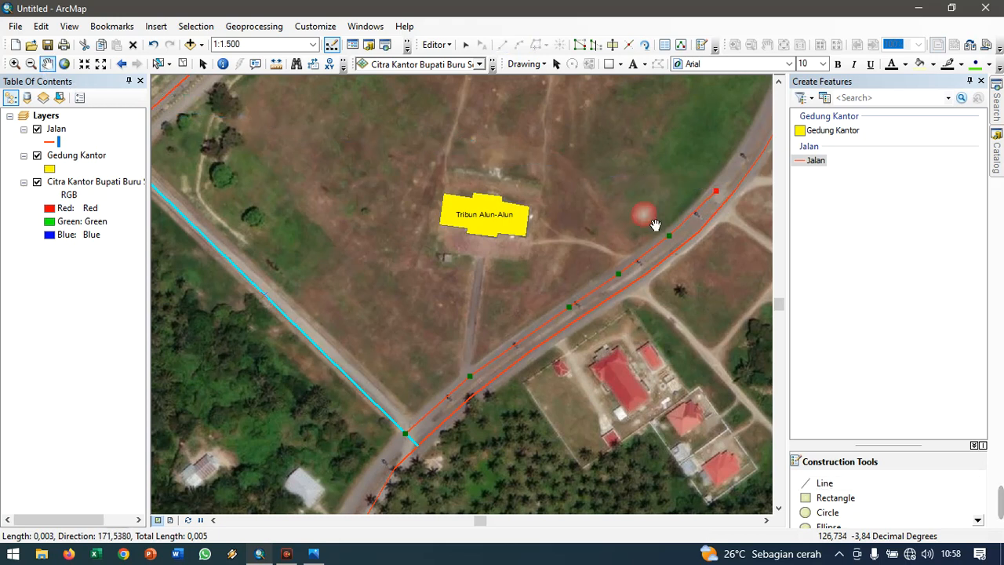
pyautogui.moveTo(657, 225); pyautogui.dragTo(272, 495)
pyautogui.click(816, 160)
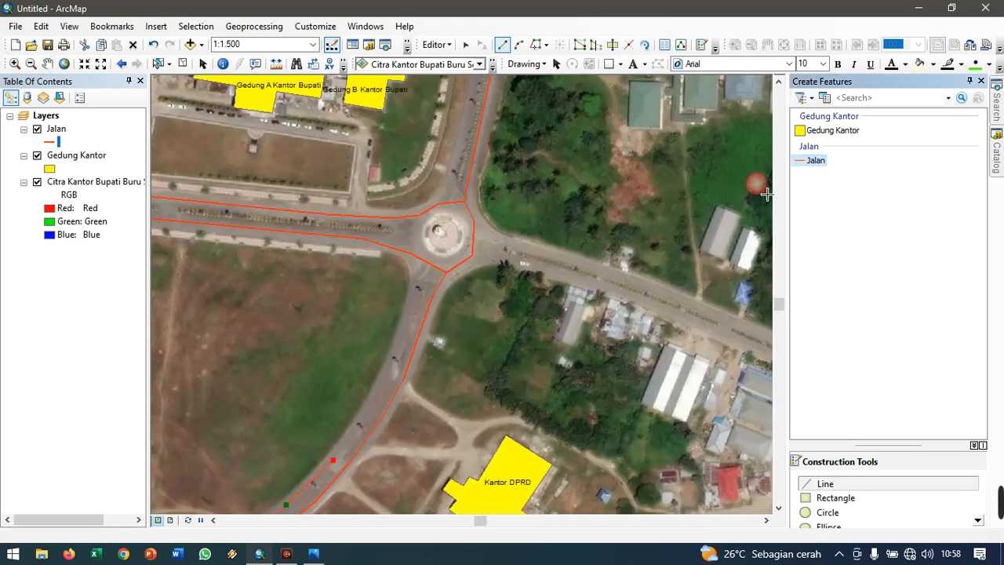
pyautogui.click(362, 418)
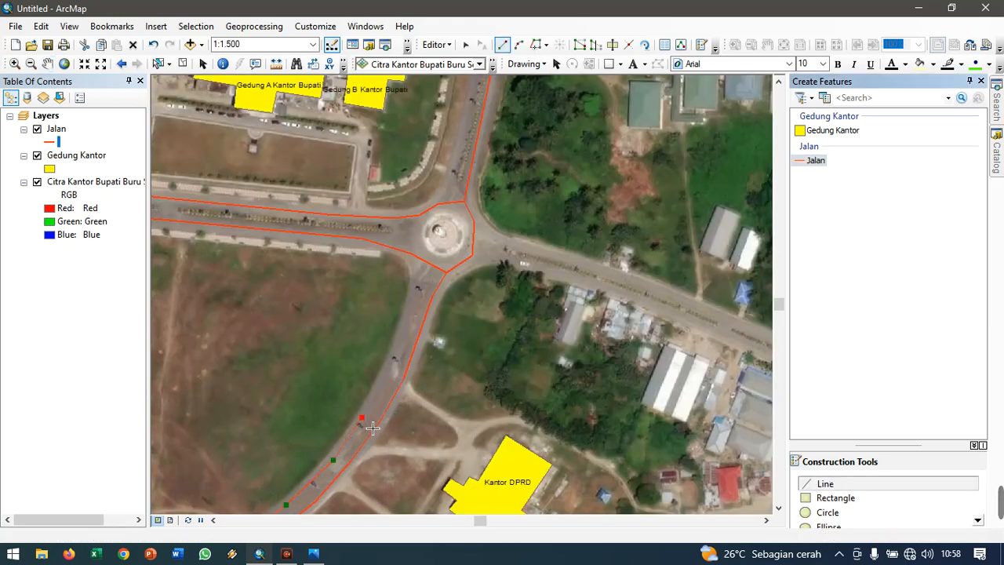
pyautogui.click(396, 351)
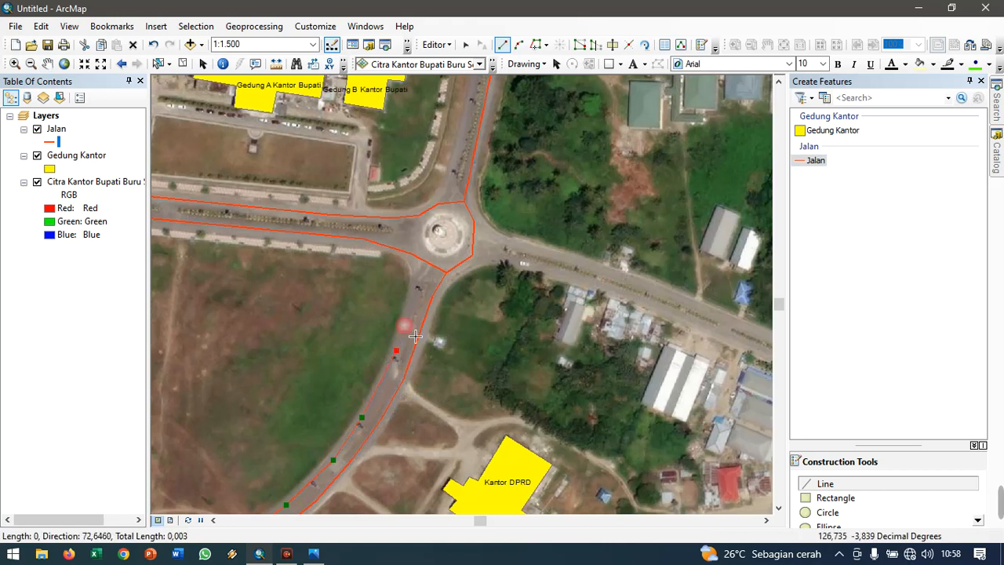
pyautogui.doubleClick(424, 267)
# - Draw a Jalan line along the western road's eastern lane, from the southern lane of the cross road down to the side road's line
pyautogui.scroll(-3, 707, 324)
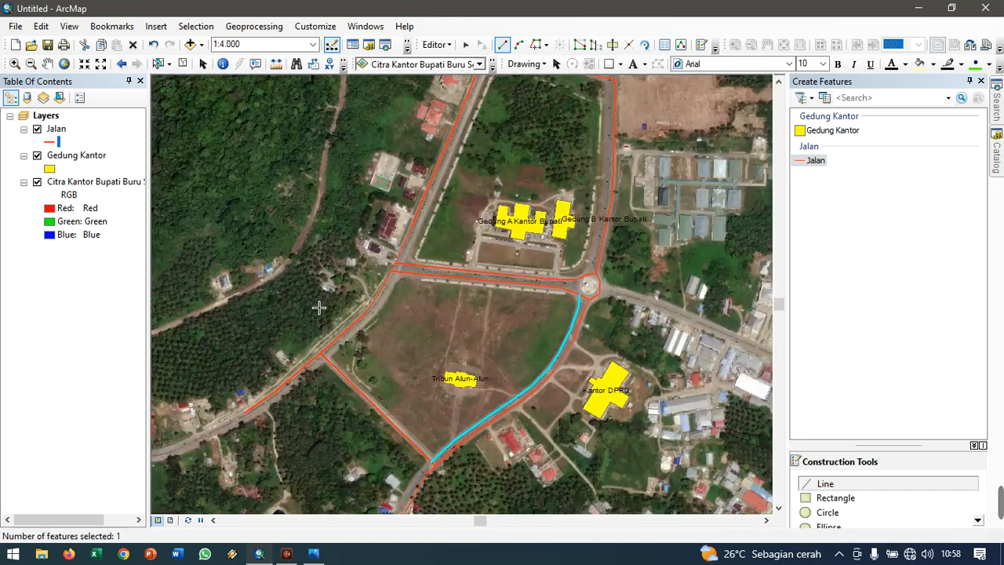
pyautogui.scroll(5, 393, 325)
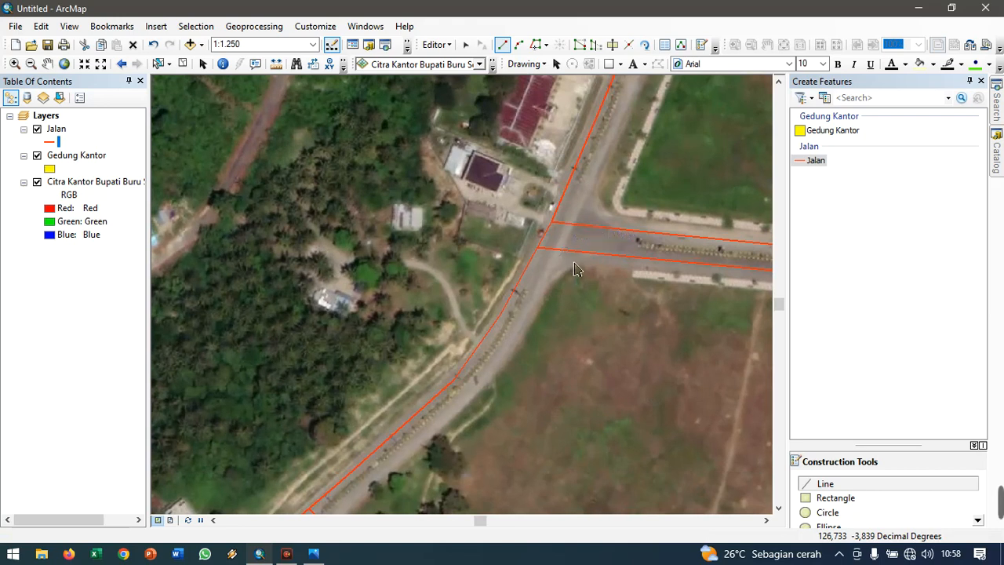
pyautogui.click(558, 259)
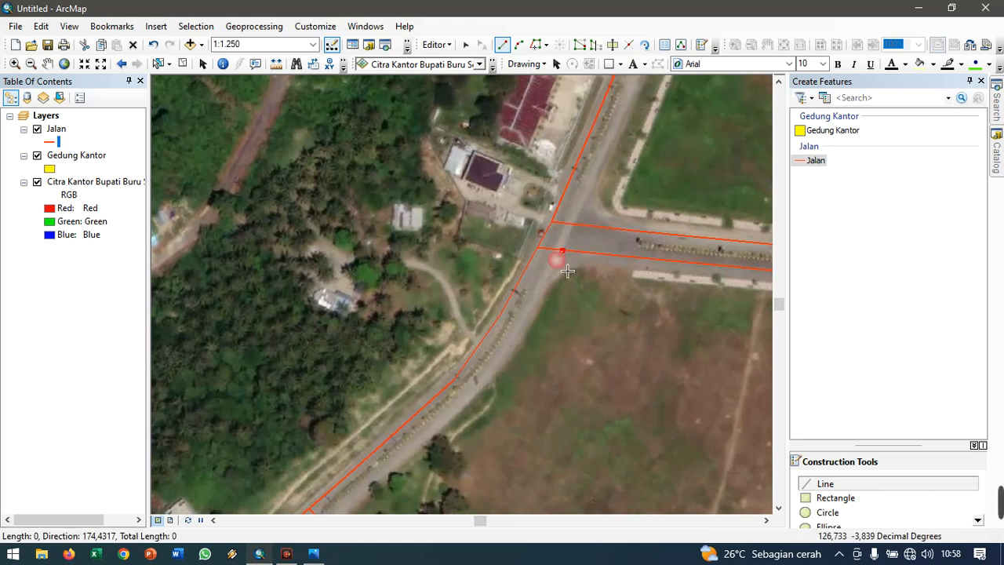
pyautogui.click(498, 360)
pyautogui.click(466, 396)
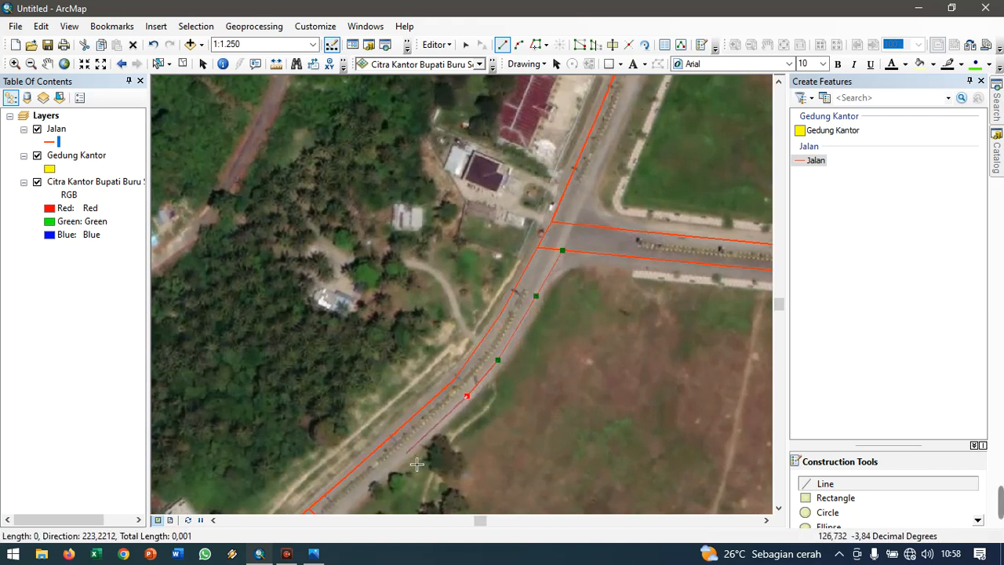
pyautogui.scroll(-2, 584, 384)
pyautogui.click(497, 396)
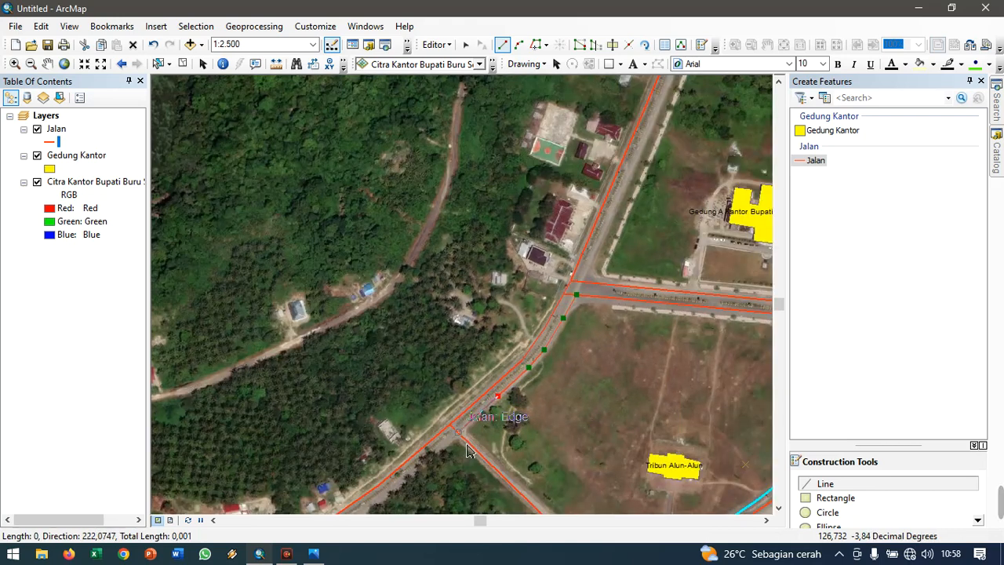
pyautogui.doubleClick(461, 434)
# - Start a Jalan line up the western road's eastern lane, from the cross road's northern lane to beyond the sports court
pyautogui.scroll(-2, 601, 312)
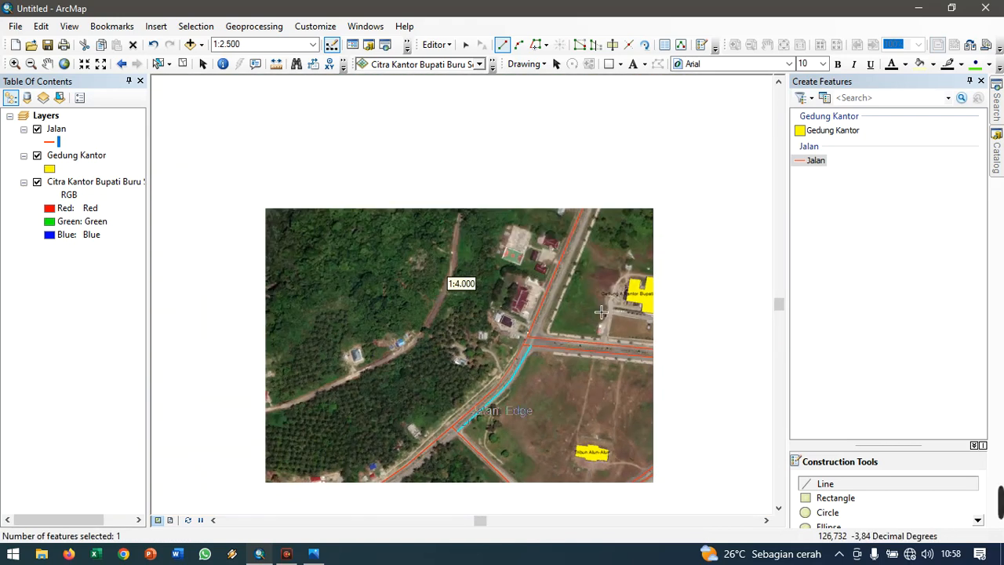
pyautogui.scroll(5, 601, 314)
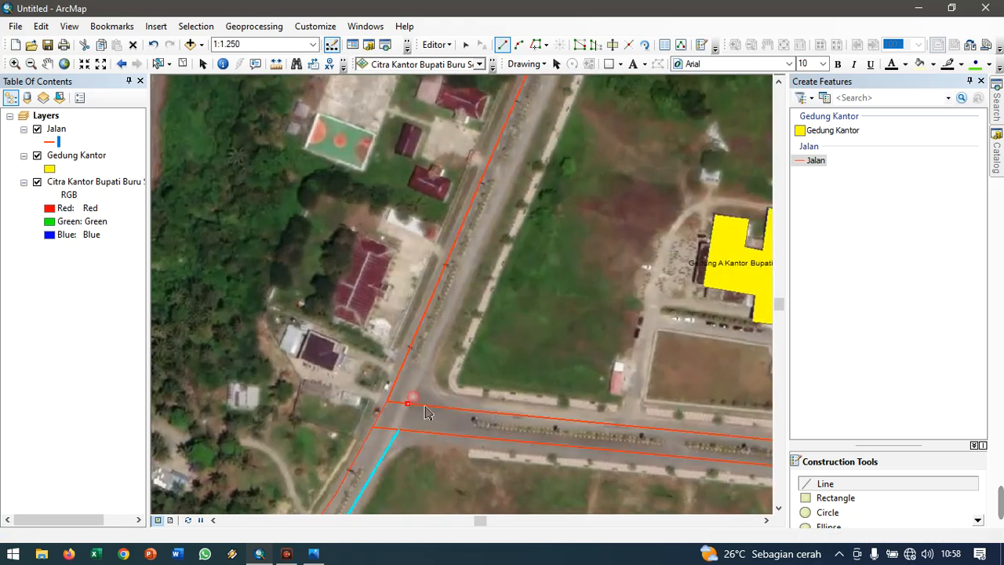
pyautogui.click(407, 404)
pyautogui.click(453, 301)
pyautogui.click(530, 160)
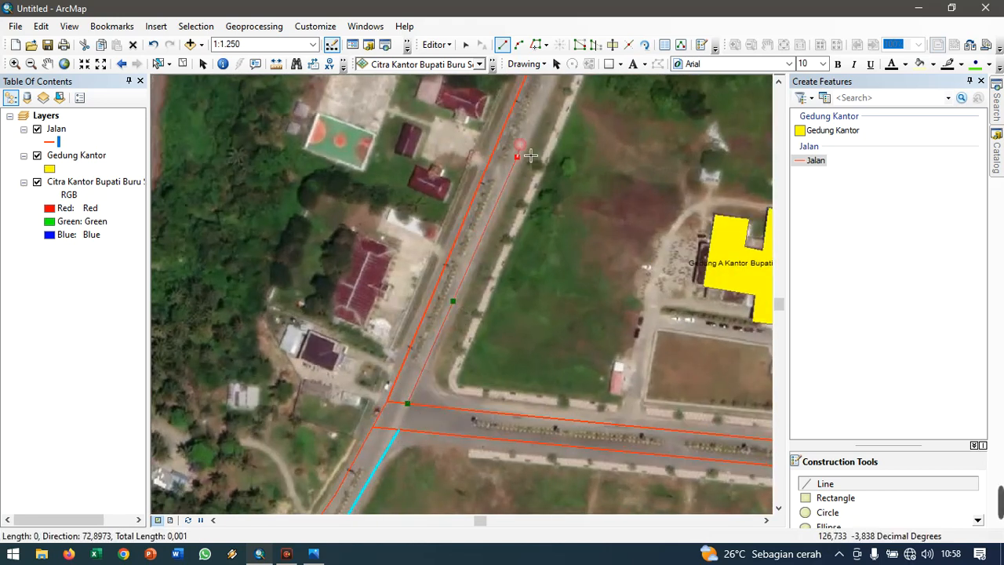
pyautogui.click(540, 97)
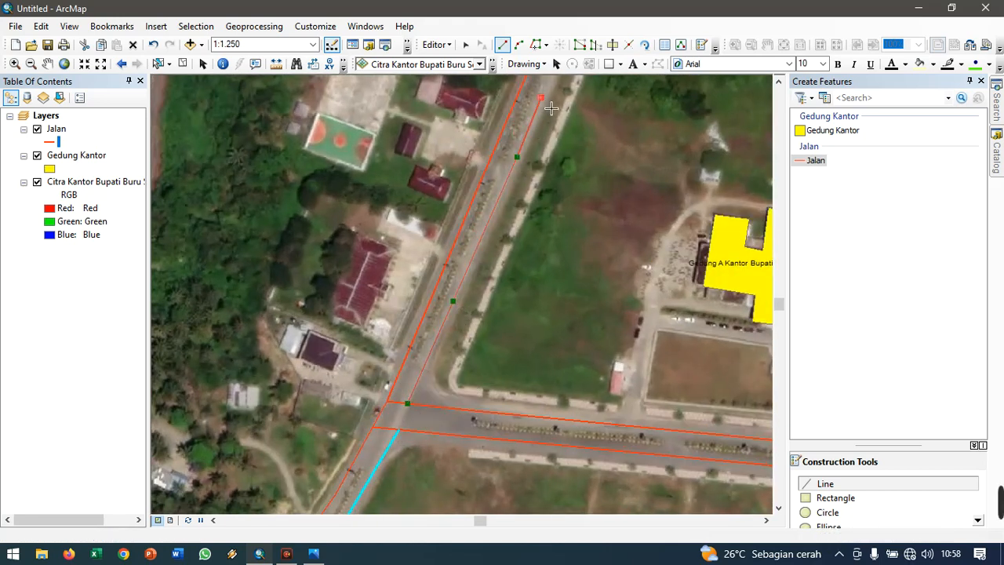
# - Continue the eastern-lane Jalan line north past the red-roofed houses and finish it on the northern connecting road's line
pyautogui.click(45, 66)
pyautogui.moveTo(584, 206)
pyautogui.mouseDown()
pyautogui.moveTo(458, 426)
pyautogui.moveTo(427, 454)
pyautogui.mouseUp()
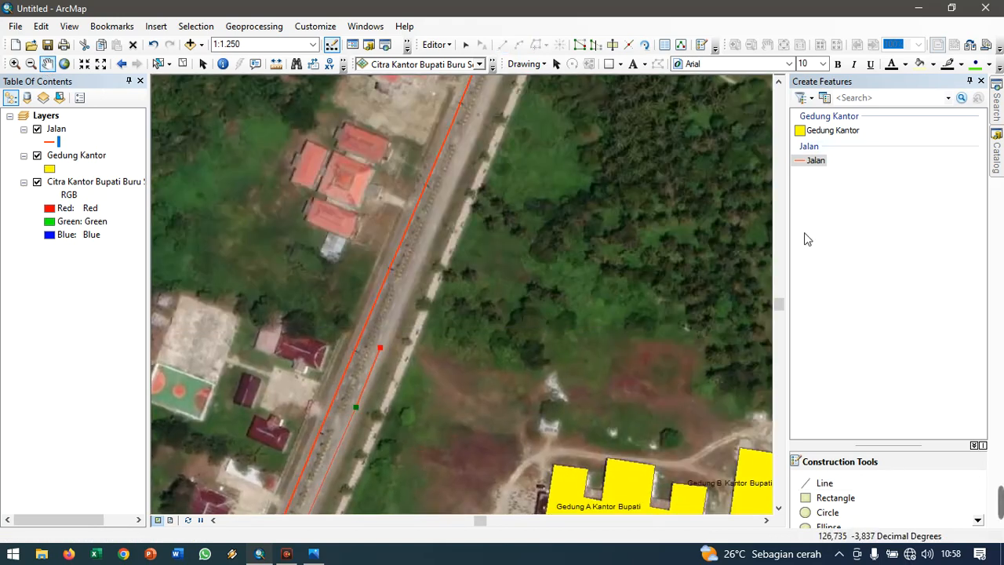
pyautogui.click(815, 162)
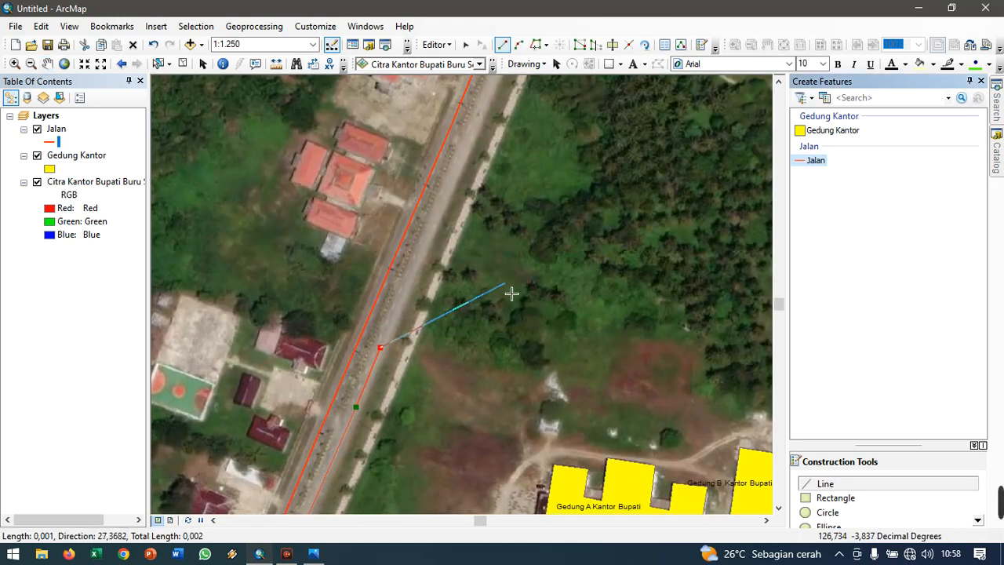
pyautogui.click(433, 219)
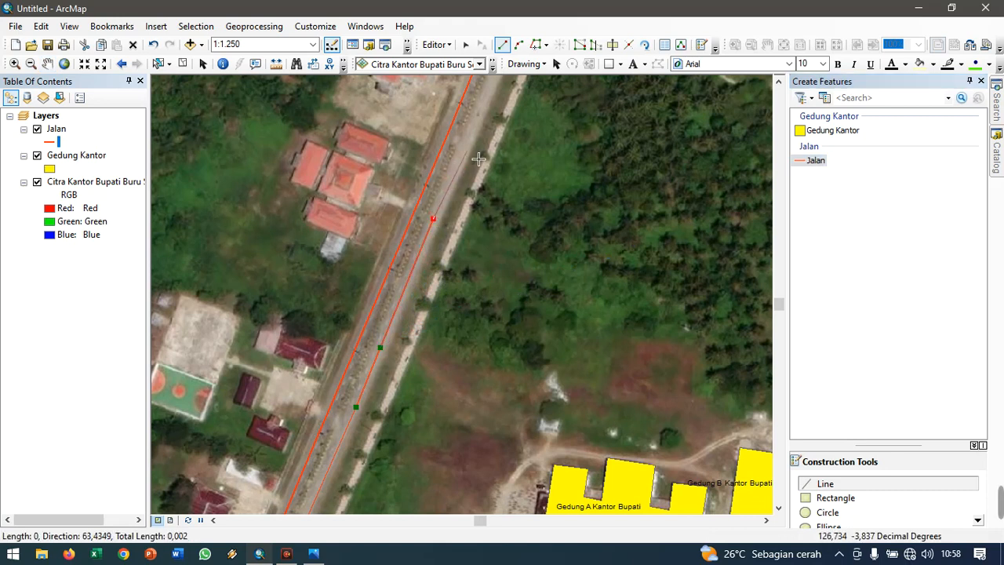
pyautogui.click(469, 134)
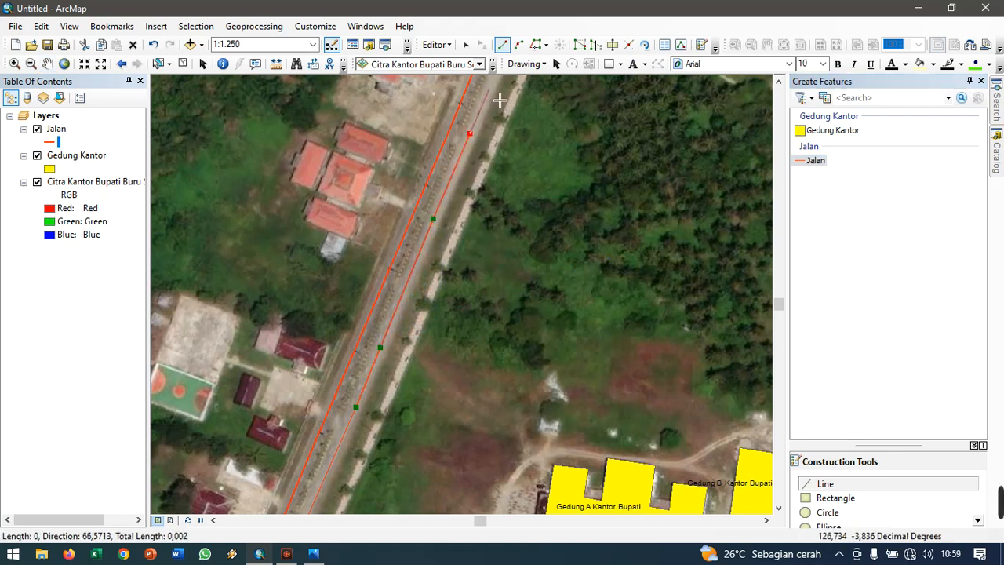
pyautogui.click(488, 90)
pyautogui.click(48, 63)
pyautogui.moveTo(471, 157); pyautogui.dragTo(319, 444)
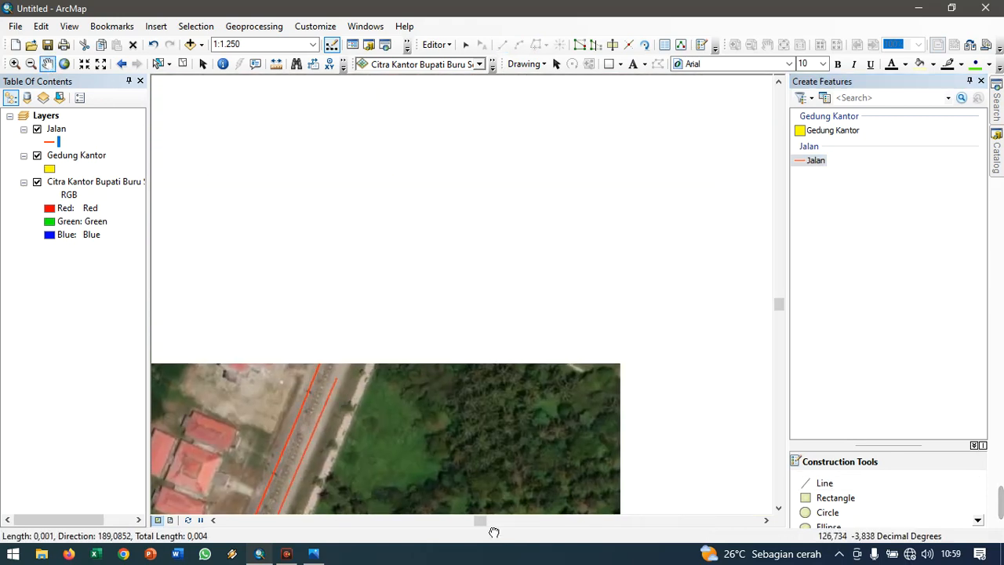
pyautogui.click(813, 161)
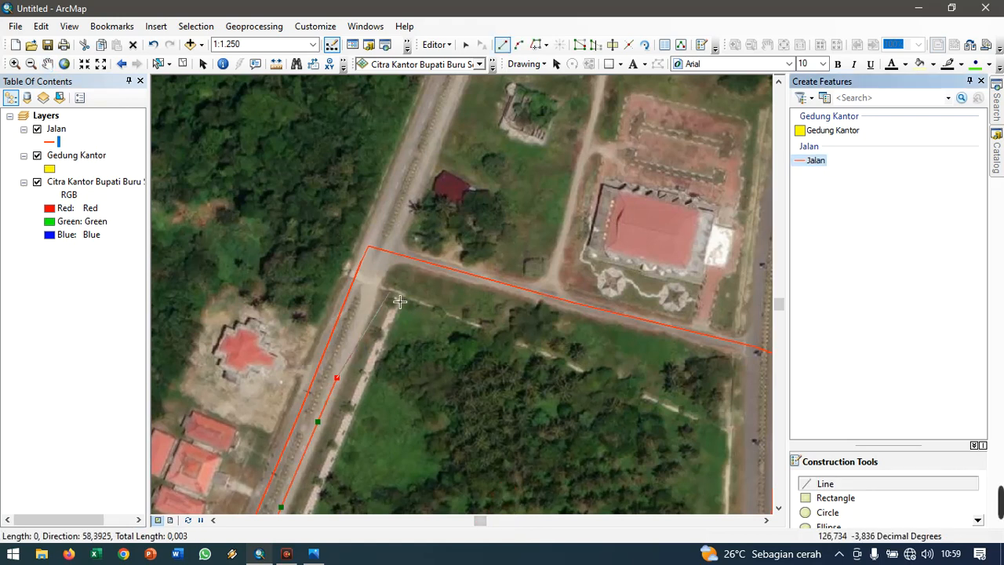
pyautogui.doubleClick(402, 264)
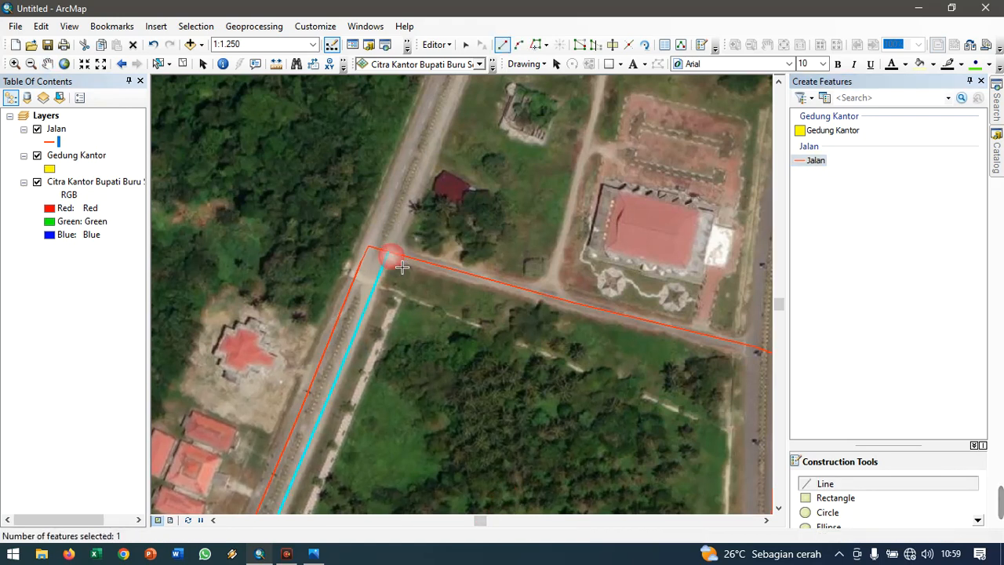
# - Start a Jalan line down the eastern road's western lane, from the northern connecting road's line to just past the eastern side road
pyautogui.scroll(-4, 371, 356)
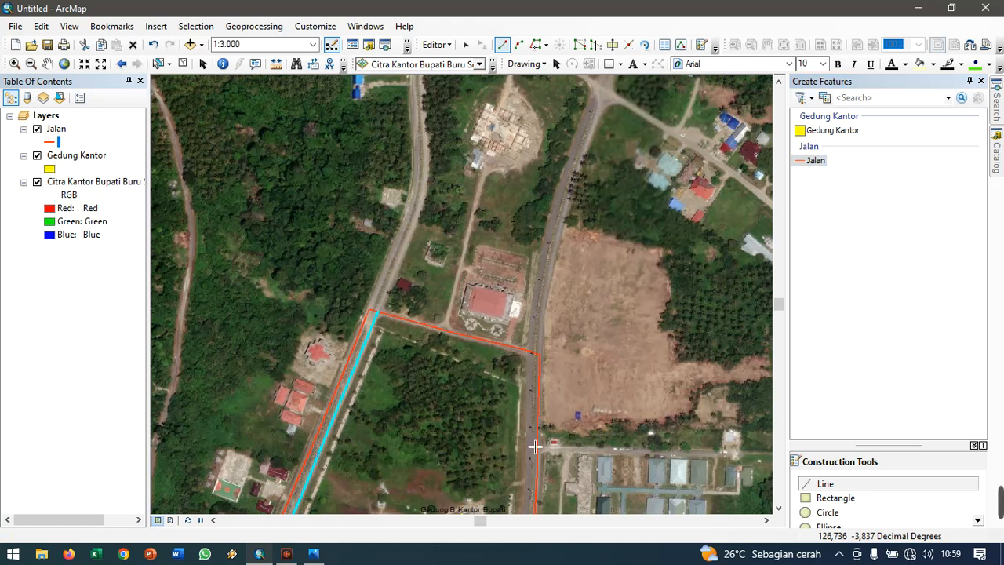
pyautogui.scroll(-3, 532, 458)
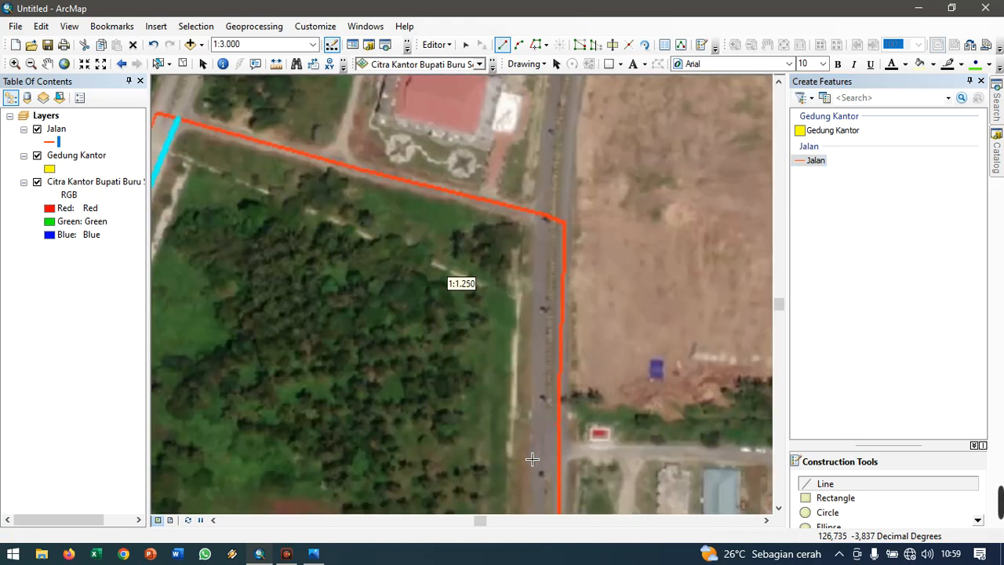
pyautogui.click(544, 217)
pyautogui.click(537, 366)
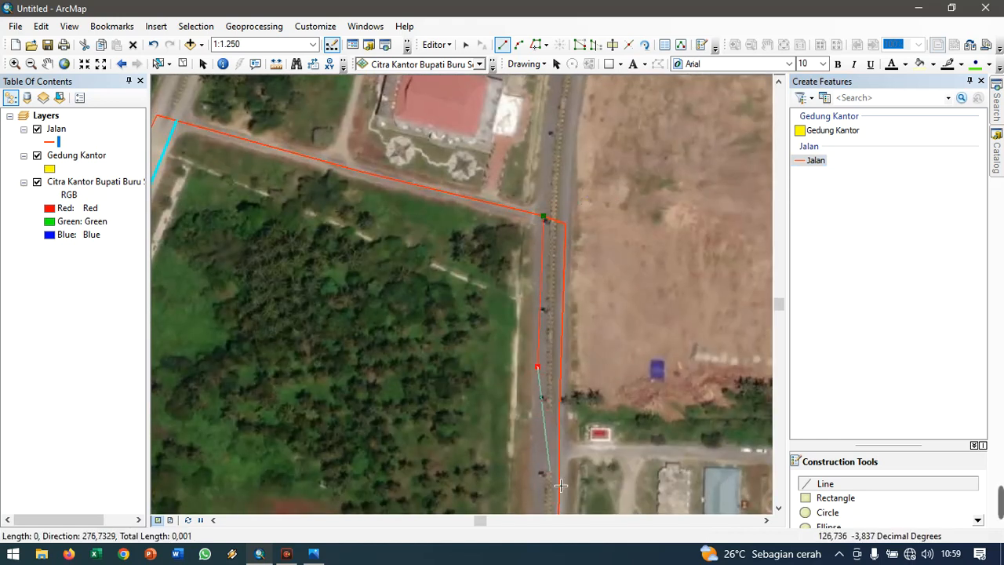
pyautogui.click(539, 501)
# - Continue the western-lane Jalan line south along the eastern road past Gedung B and finish it on the existing line at the roundabout
pyautogui.press('c')
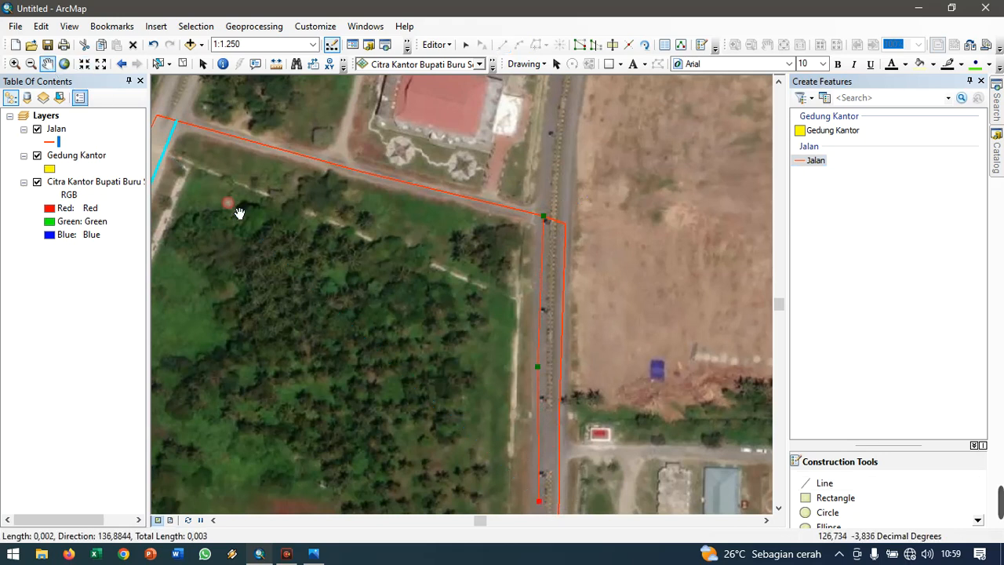
pyautogui.moveTo(503, 329); pyautogui.dragTo(515, 92)
pyautogui.moveTo(686, 324); pyautogui.dragTo(717, 172)
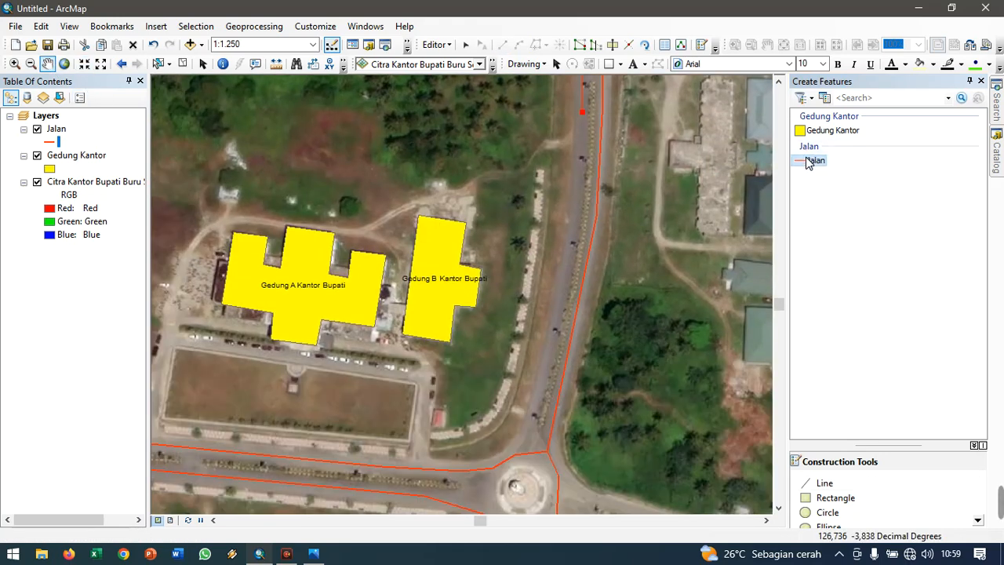
pyautogui.click(809, 161)
pyautogui.click(571, 247)
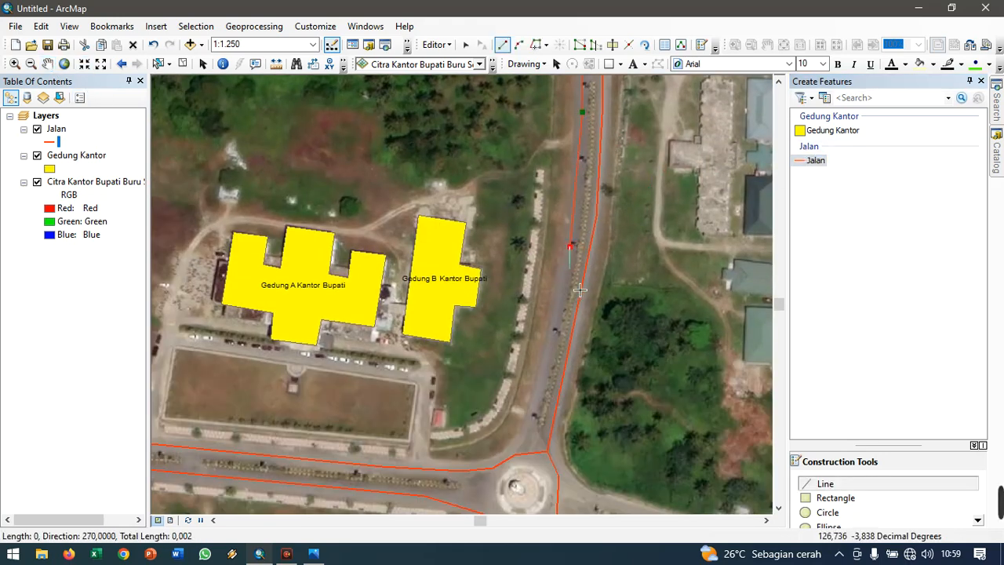
pyautogui.click(547, 353)
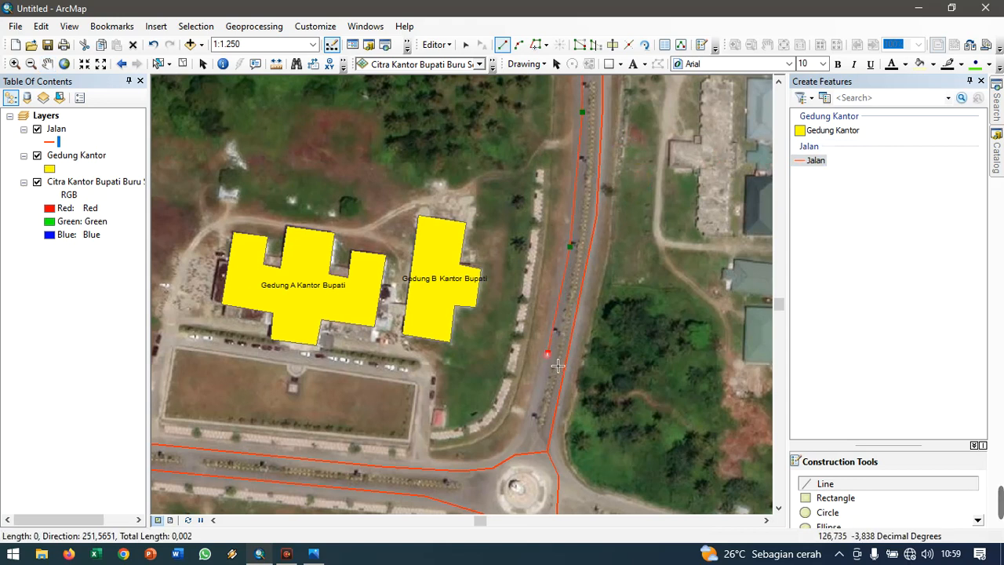
pyautogui.click(535, 411)
pyautogui.doubleClick(529, 476)
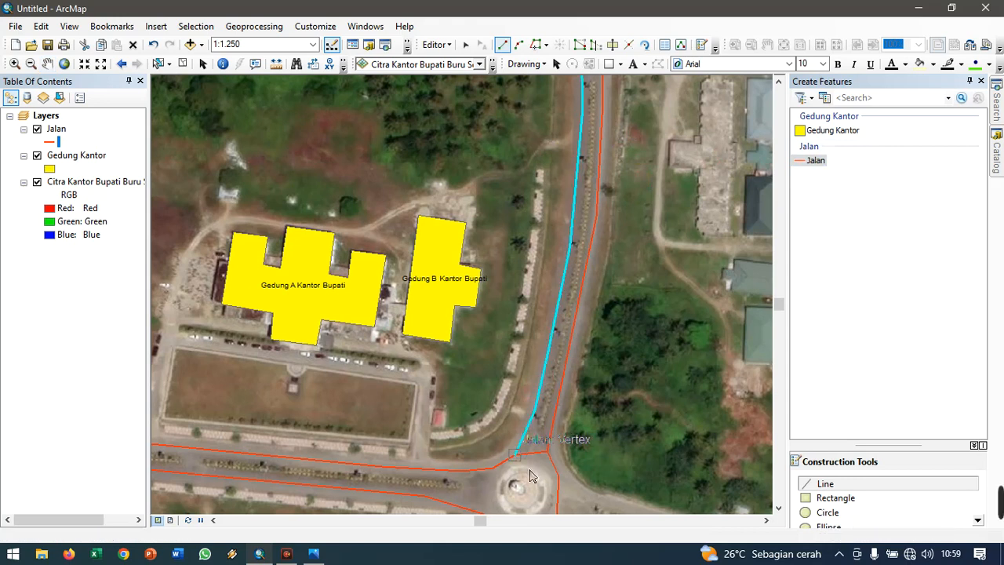
# - Stop editing and save the edits to the digitized roads
pyautogui.scroll(-3, 668, 406)
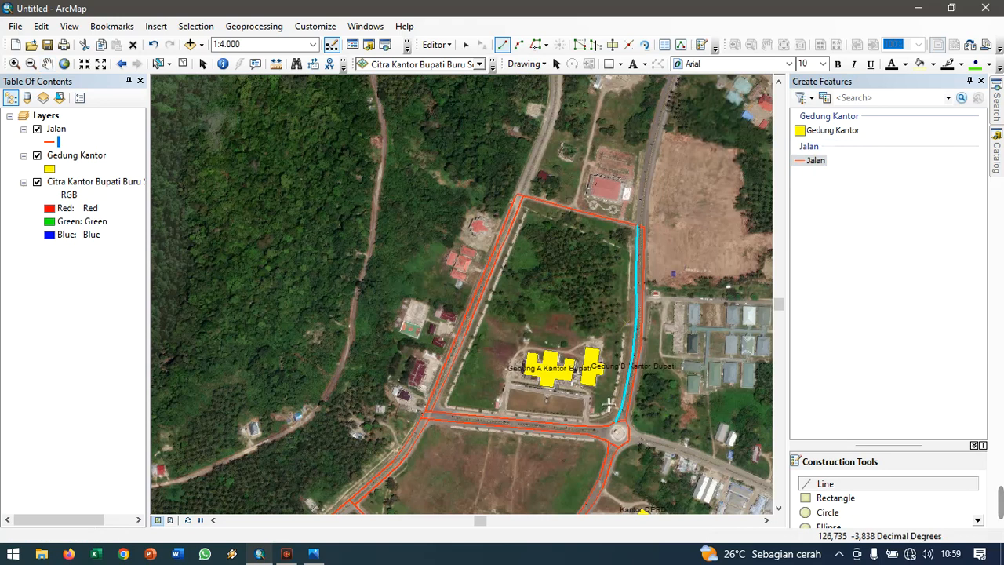
pyautogui.scroll(-1, 392, 249)
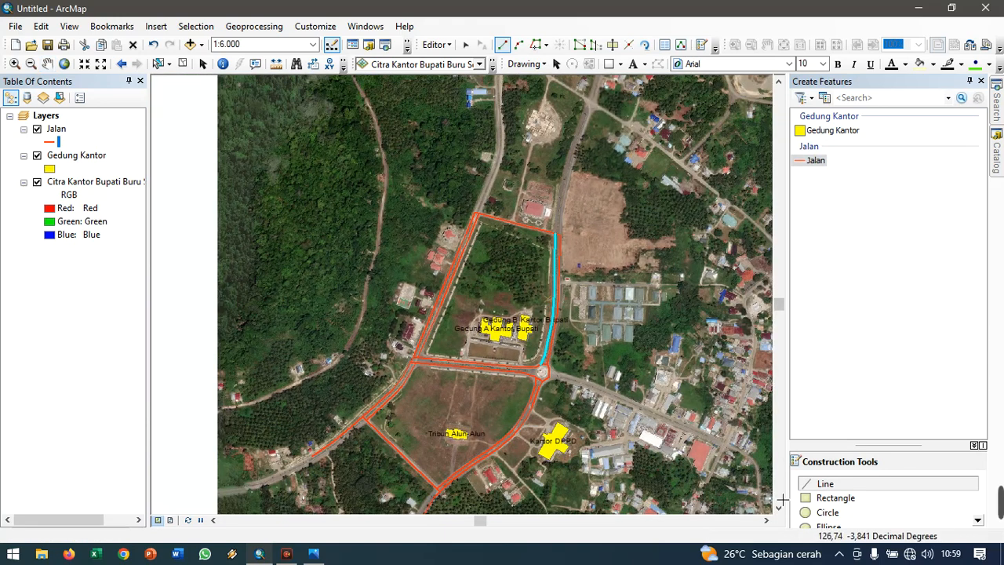
pyautogui.click(779, 509)
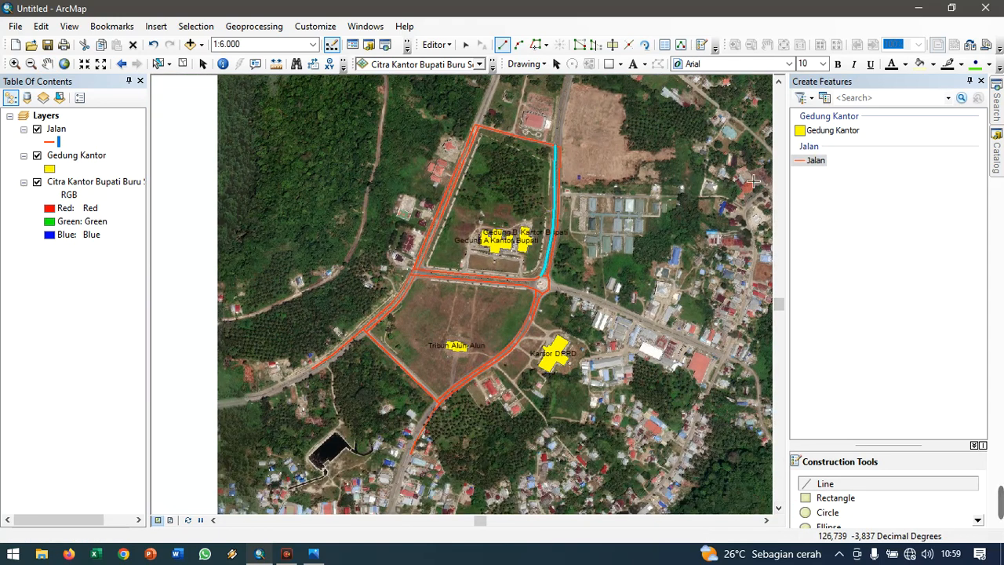
pyautogui.scroll(1, 491, 201)
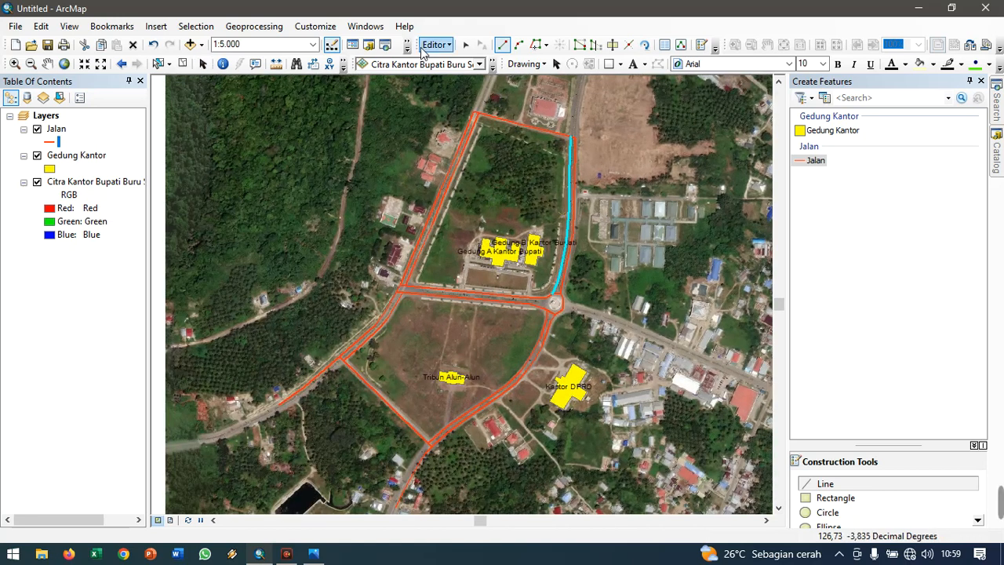
pyautogui.click(433, 44)
pyautogui.click(462, 77)
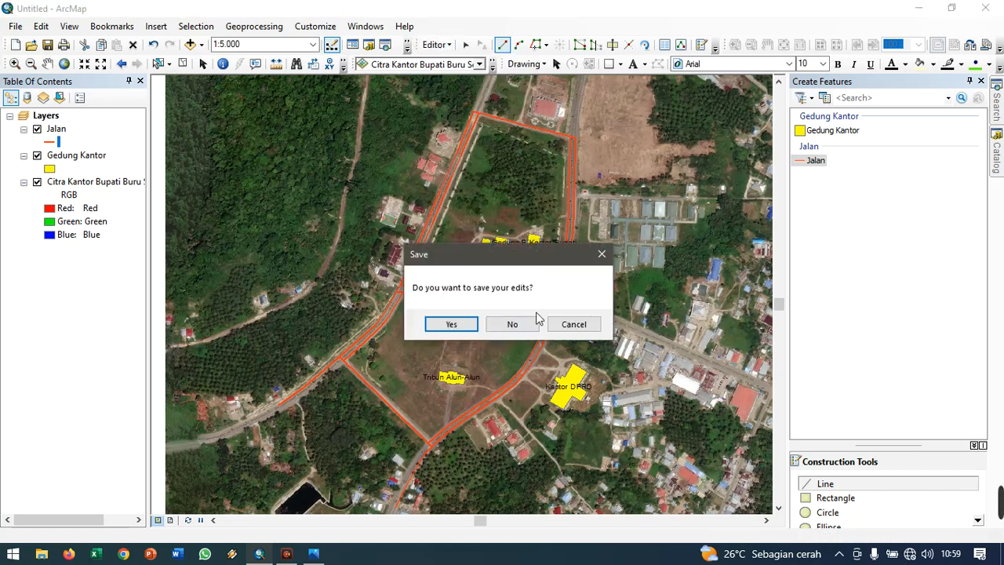
pyautogui.click(453, 325)
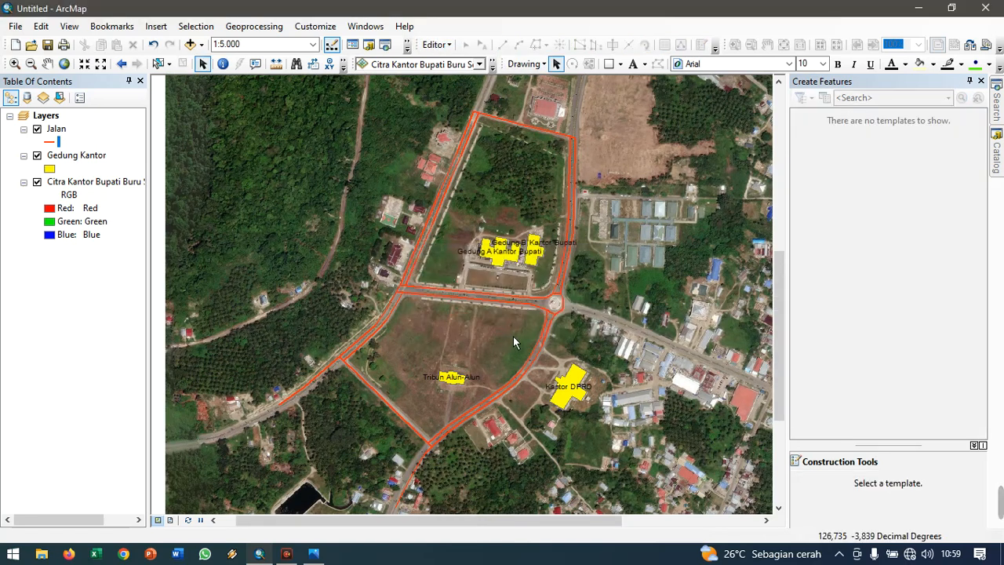
pyautogui.scroll(-1, 514, 335)
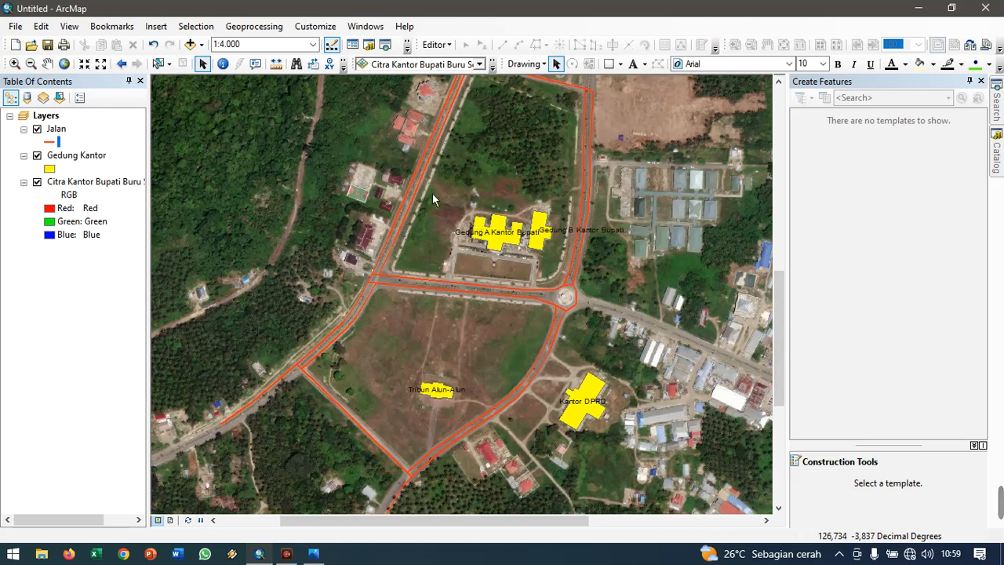
pyautogui.click(47, 65)
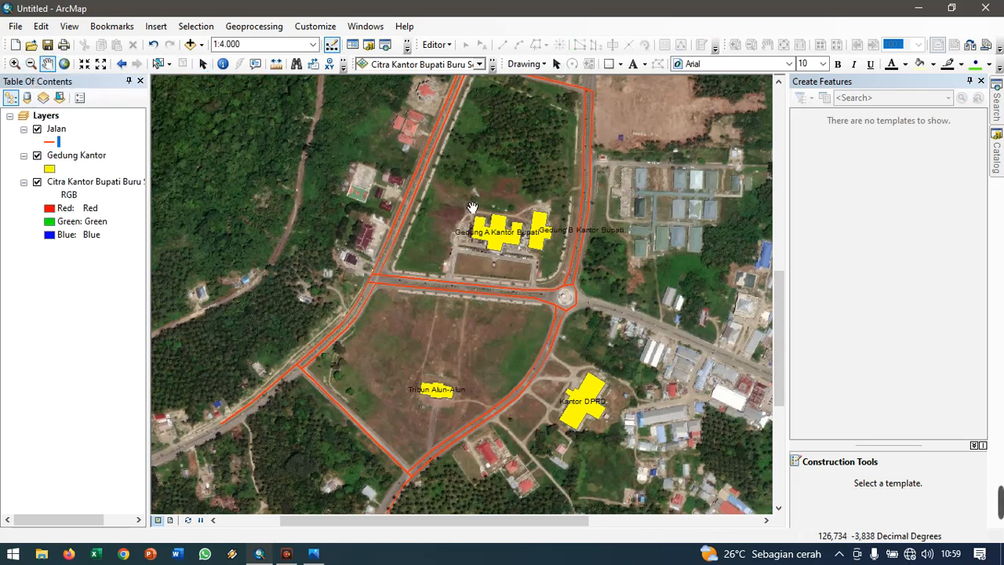
pyautogui.moveTo(474, 207)
pyautogui.mouseDown()
pyautogui.moveTo(471, 226)
pyautogui.moveTo(469, 210)
pyautogui.moveTo(464, 220)
pyautogui.mouseUp()
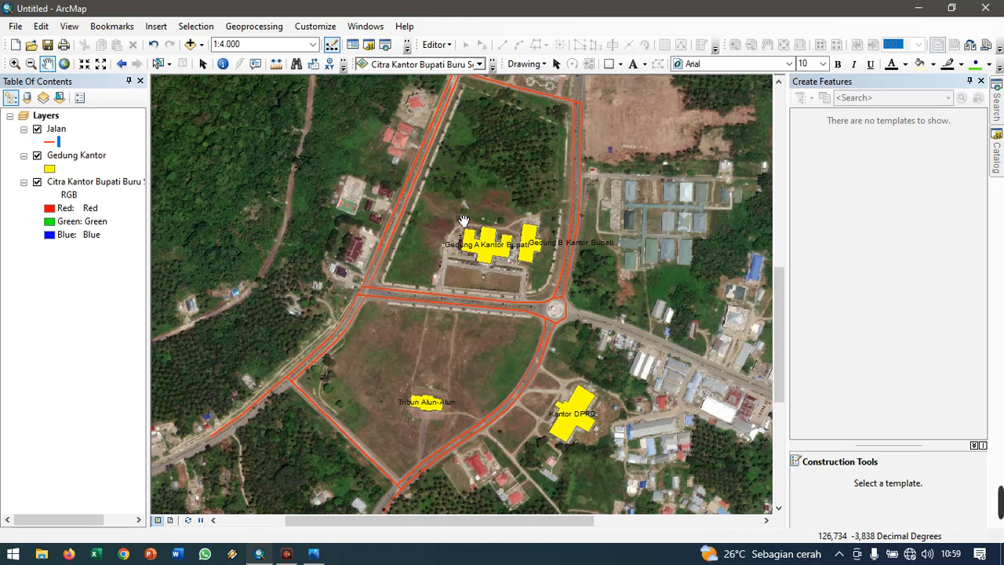
pyautogui.moveTo(540, 196); pyautogui.dragTo(534, 215)
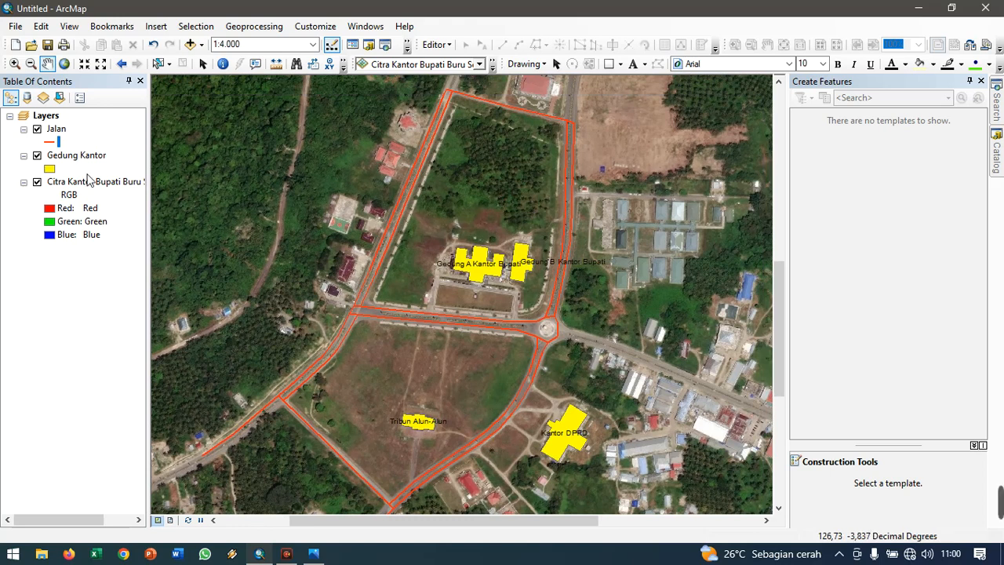
# - Open the Jalan layer's attribute table and try to add a Text field named Nama Jalan
pyautogui.rightClick(60, 132)
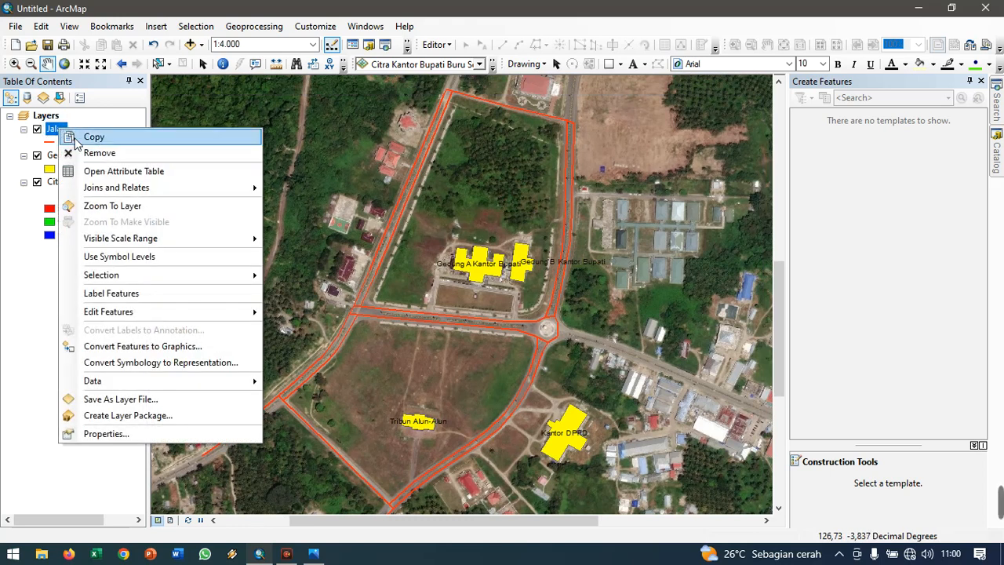
pyautogui.click(114, 171)
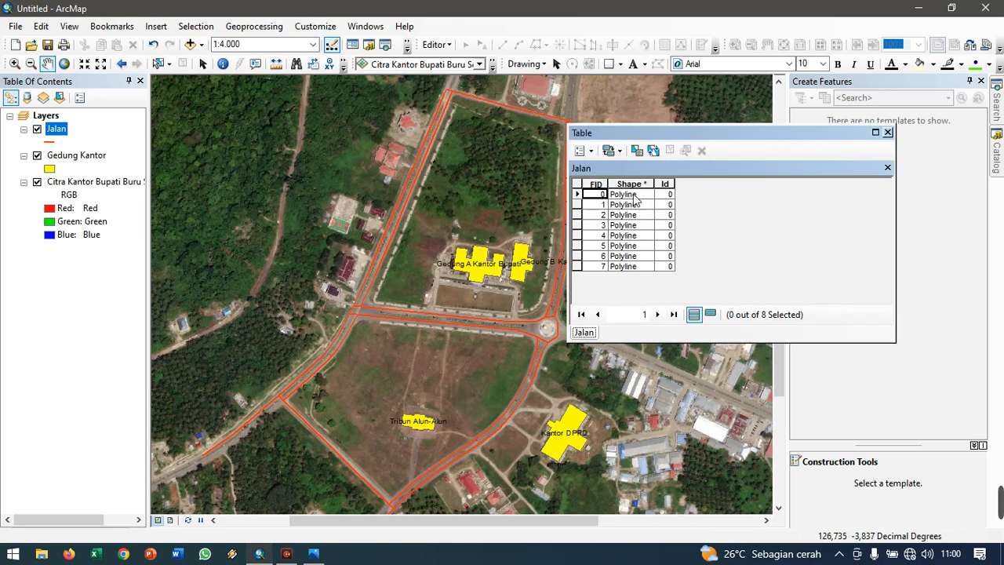
pyautogui.click(582, 151)
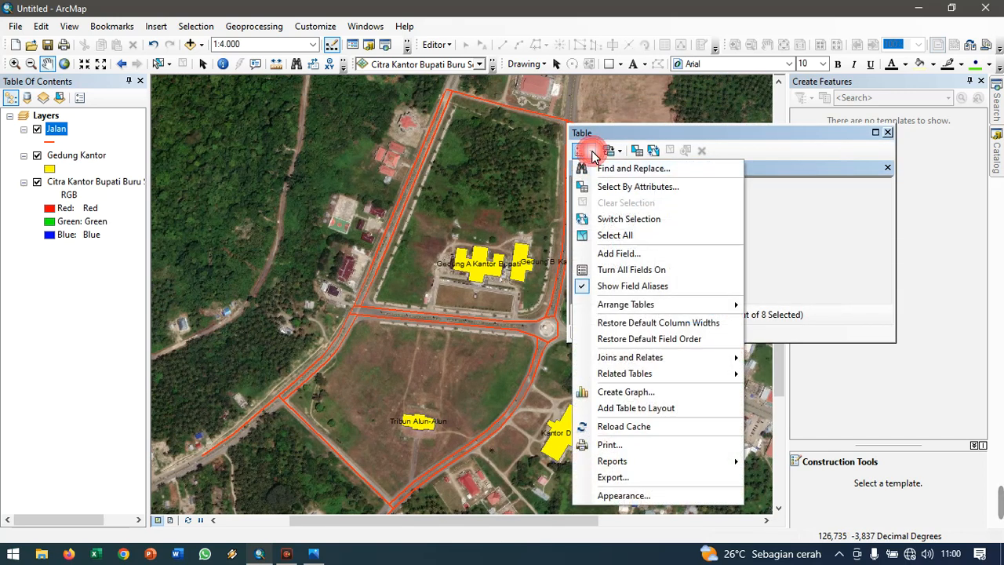
pyautogui.click(619, 253)
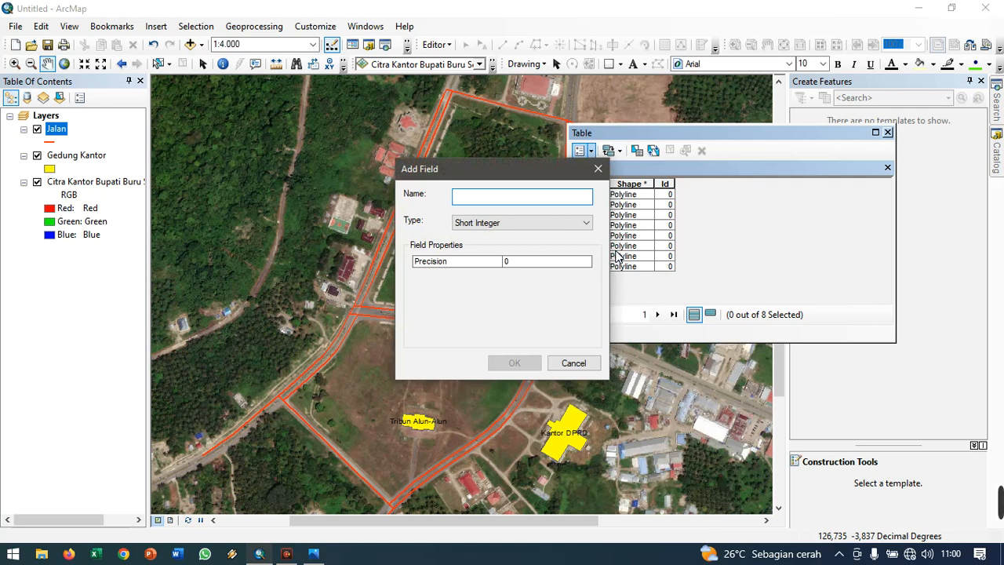
pyautogui.write('Nama Jalan')
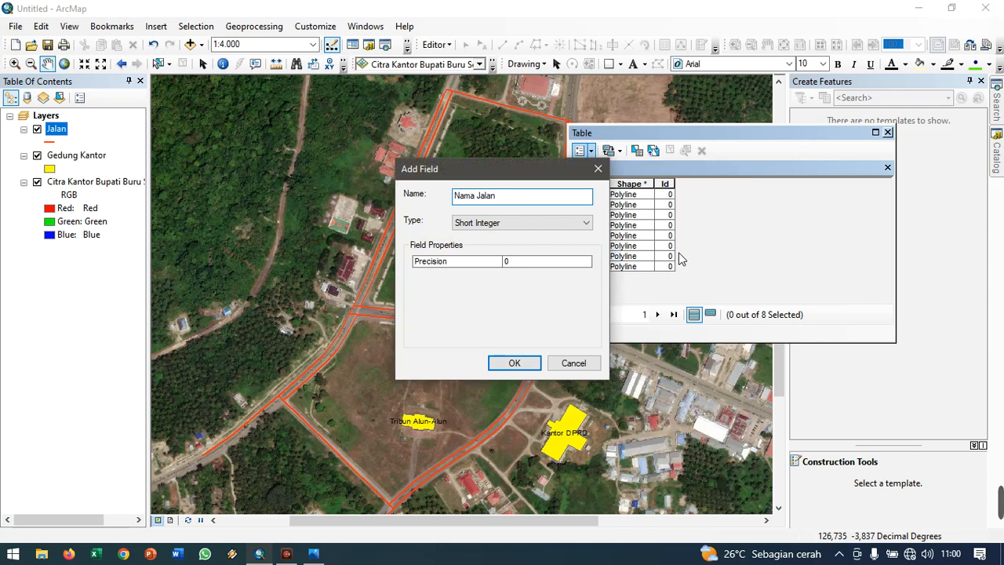
pyautogui.click(532, 223)
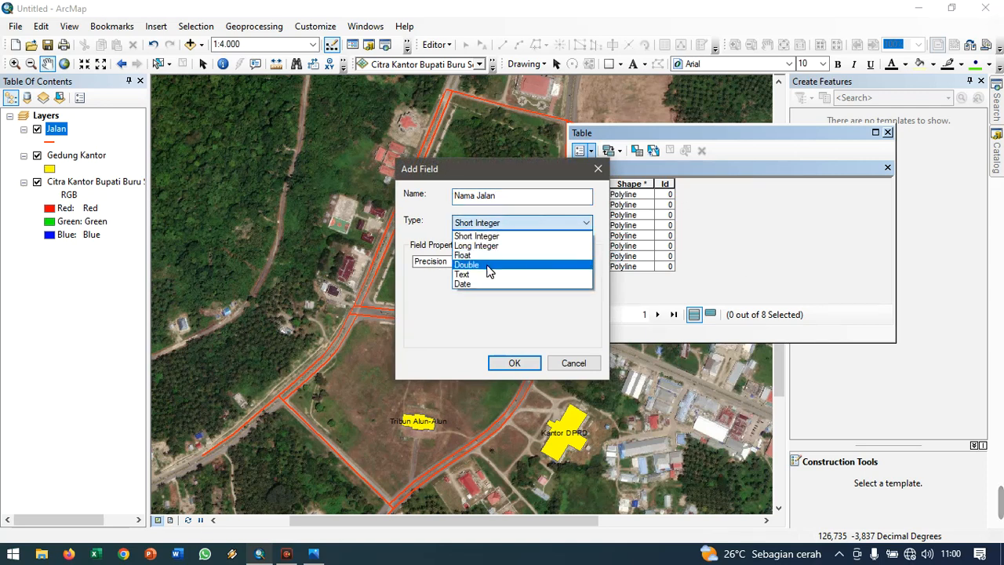
pyautogui.click(482, 274)
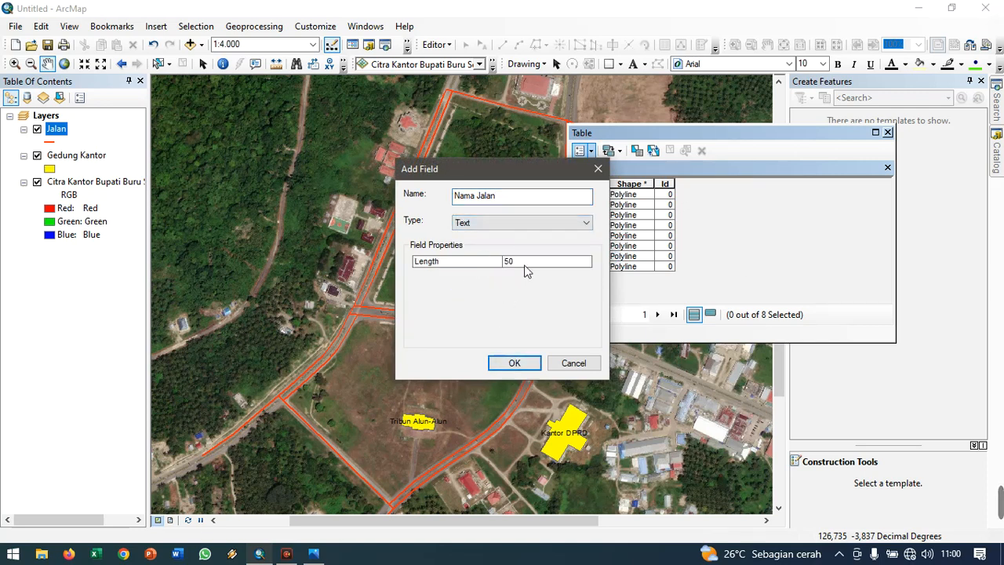
pyautogui.click(515, 363)
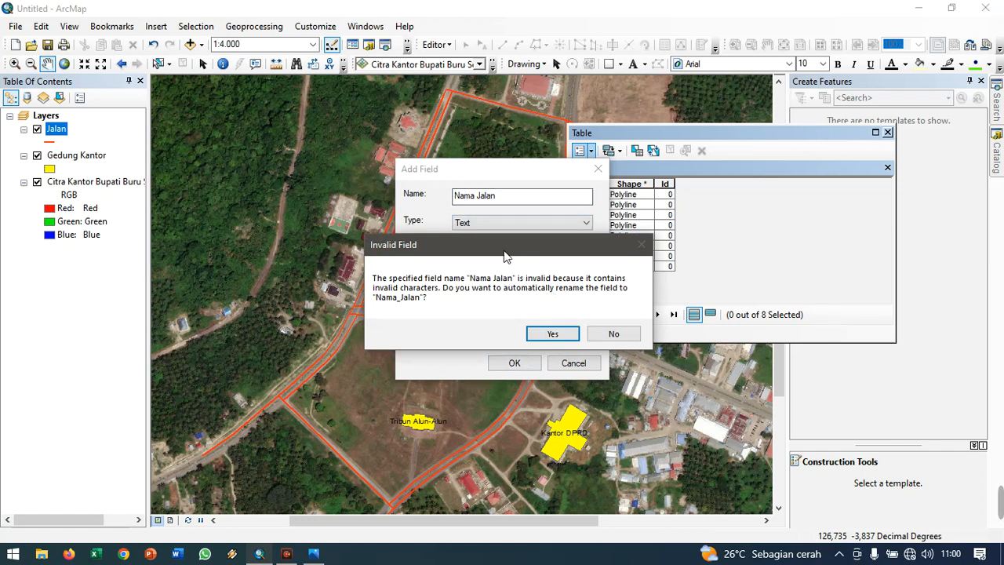
# - Decline the automatic field rename, shorten the field name to Nama, and add the field
pyautogui.click(611, 333)
pyautogui.click(501, 198)
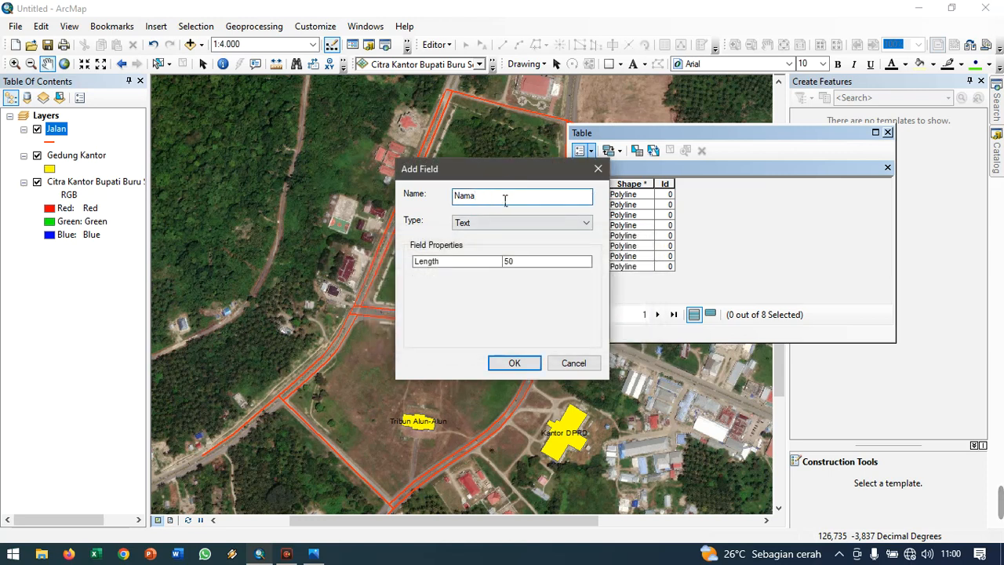
pyautogui.click(512, 364)
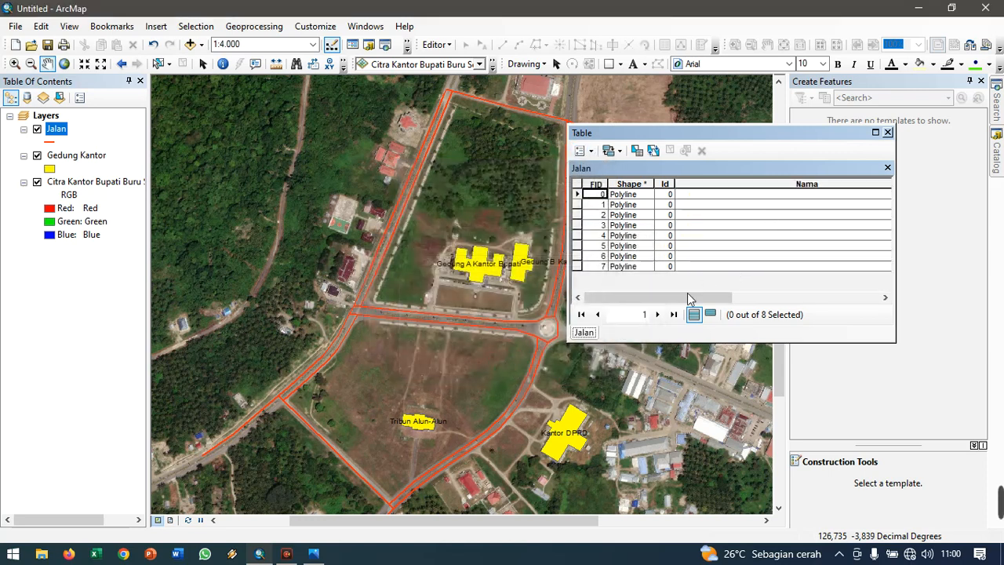
# - Narrow the Nama column so all fields fit in the table, and move the table clear of the digitized roads
pyautogui.moveTo(759, 306)
pyautogui.mouseDown()
pyautogui.moveTo(774, 313)
pyautogui.moveTo(856, 301)
pyautogui.mouseUp()
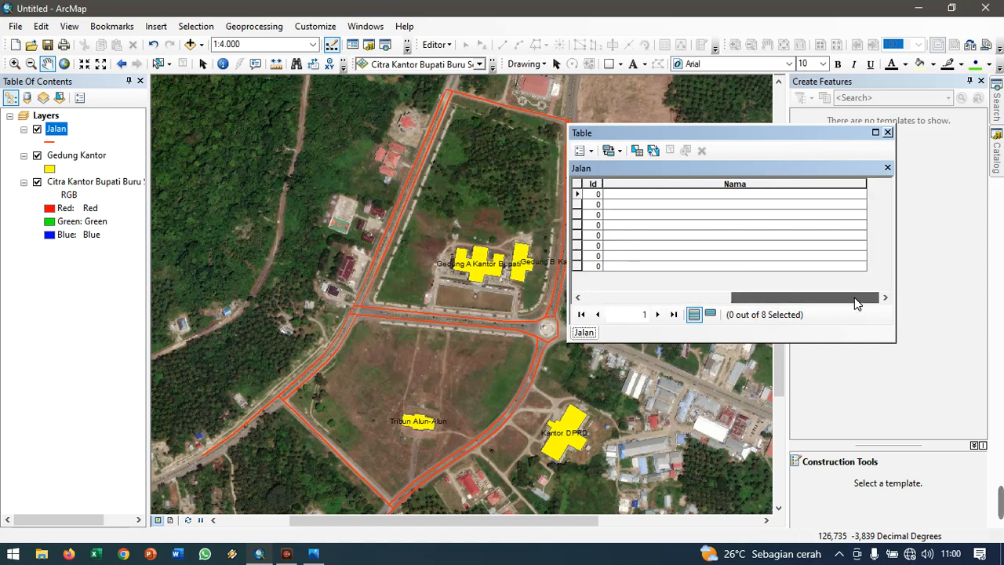
pyautogui.click(862, 193)
pyautogui.moveTo(861, 192); pyautogui.dragTo(783, 183)
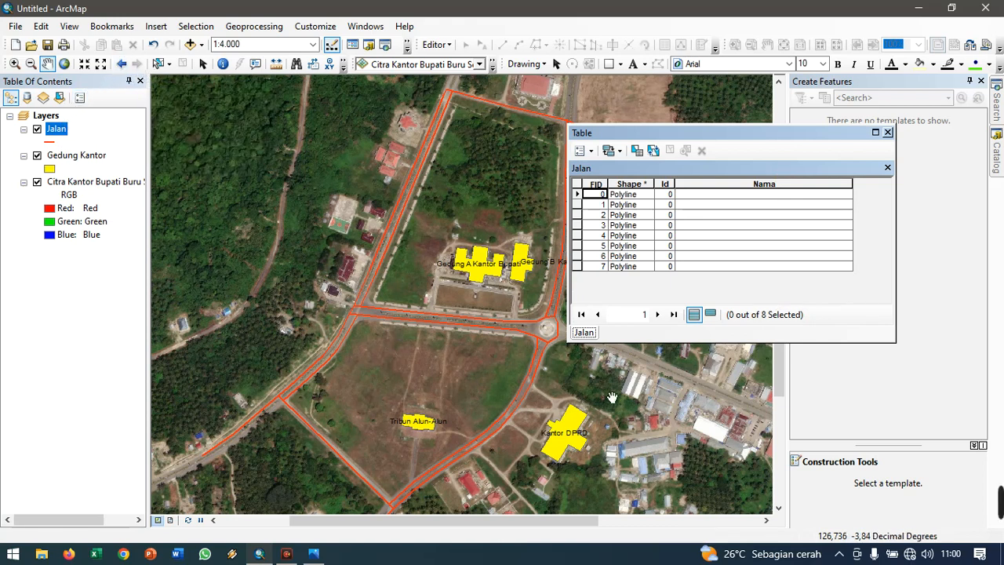
pyautogui.moveTo(722, 133); pyautogui.dragTo(779, 133)
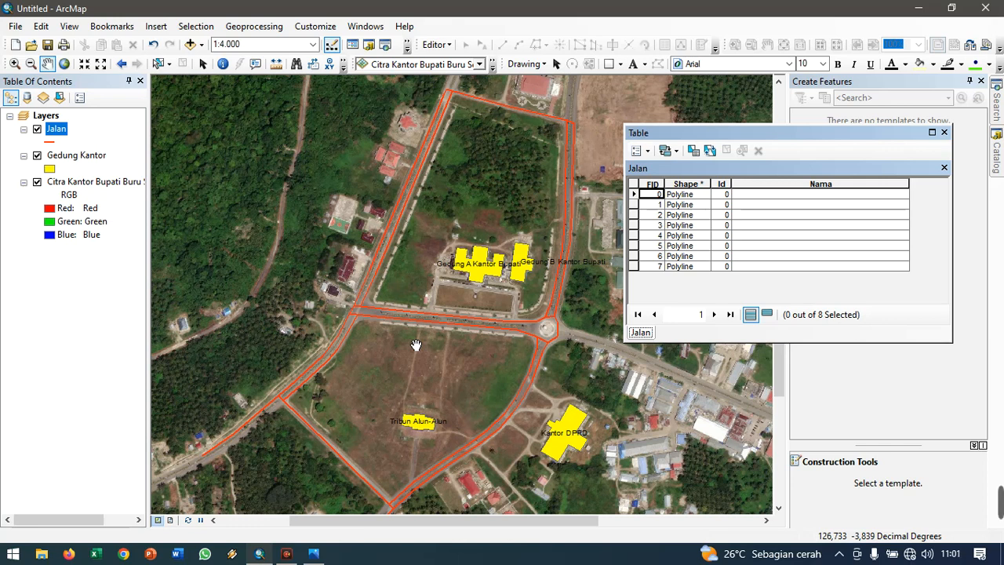
# - Start an edit session and select the Jalan line along the cross road's northern lane
pyautogui.scroll(1, 415, 345)
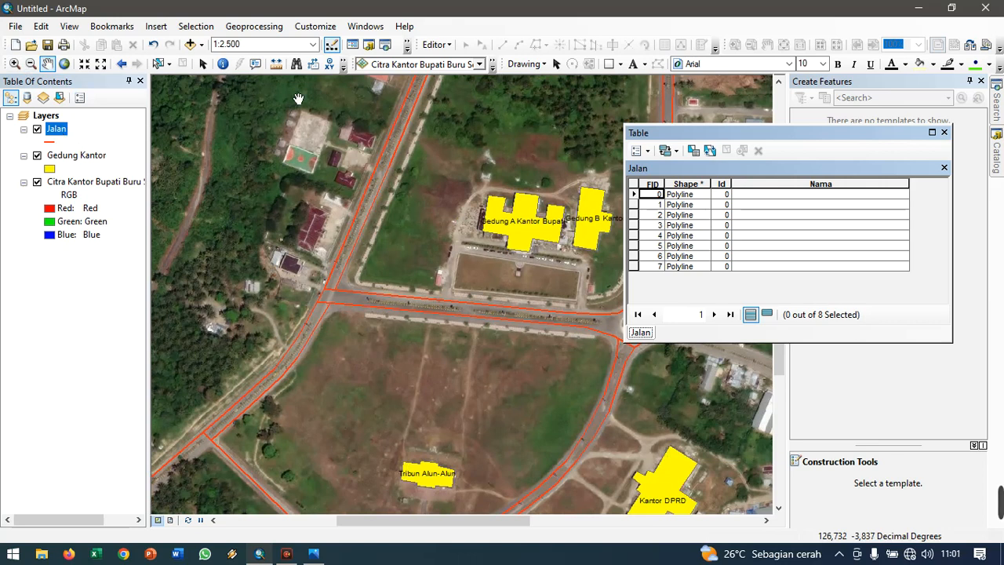
pyautogui.click(436, 45)
pyautogui.click(458, 62)
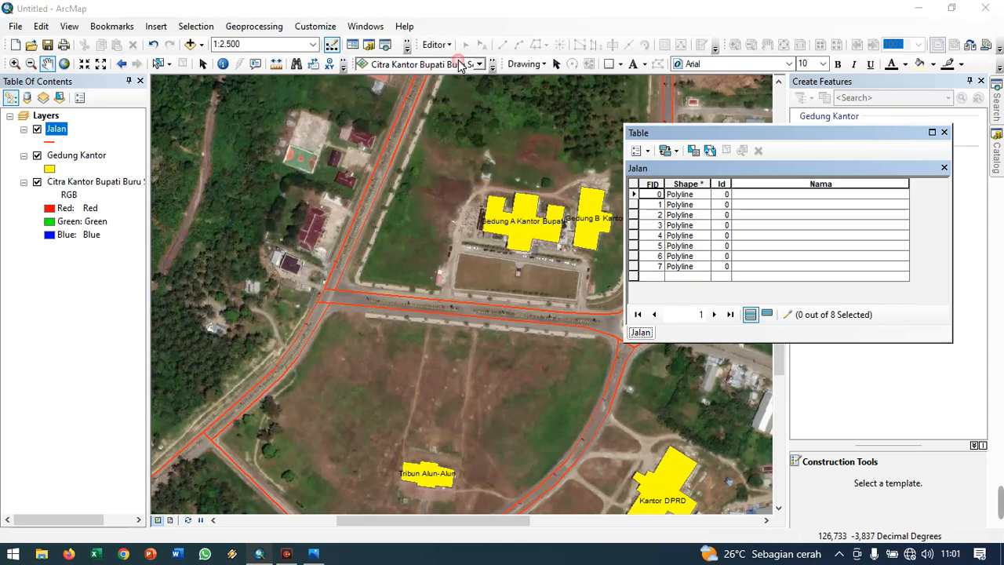
pyautogui.click(583, 435)
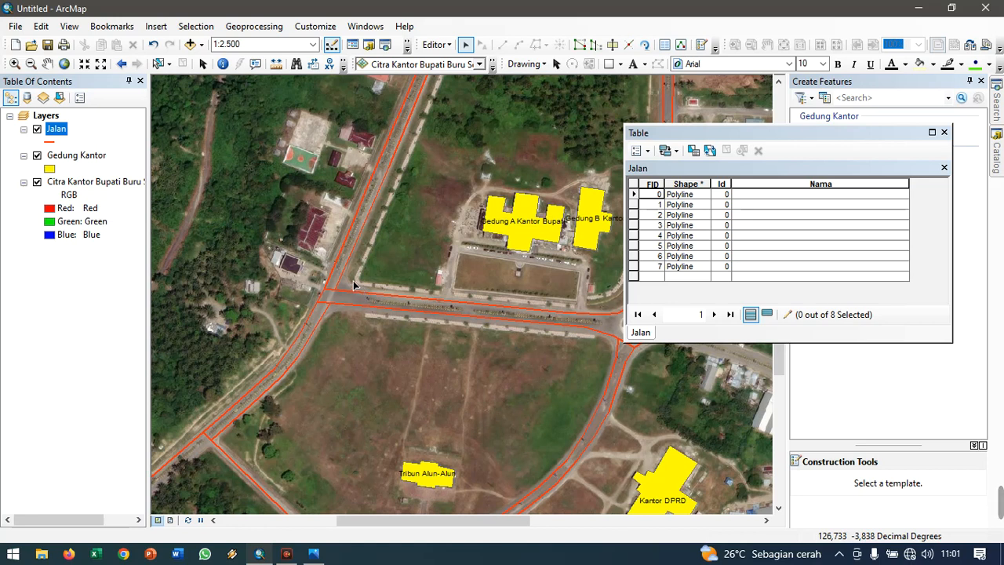
pyautogui.click(371, 307)
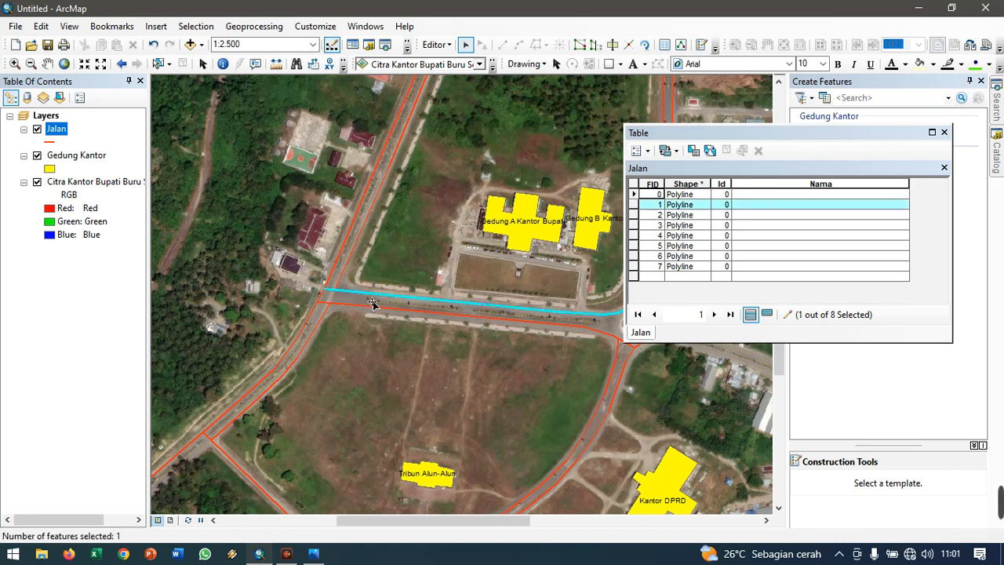
# - Move the Jalan attribute table away from the roundabout and close it
pyautogui.moveTo(773, 142); pyautogui.dragTo(843, 126)
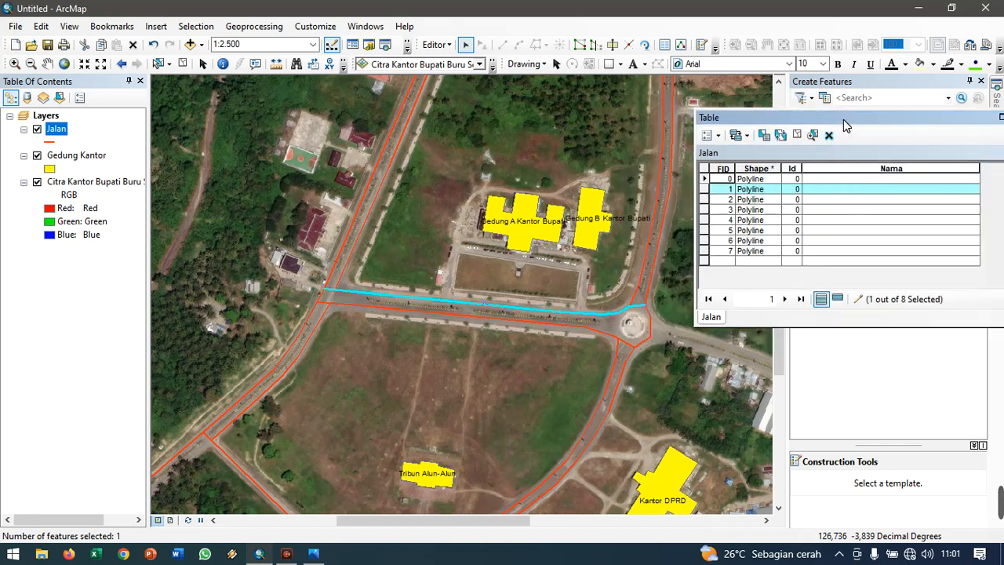
pyautogui.moveTo(846, 119); pyautogui.dragTo(790, 114)
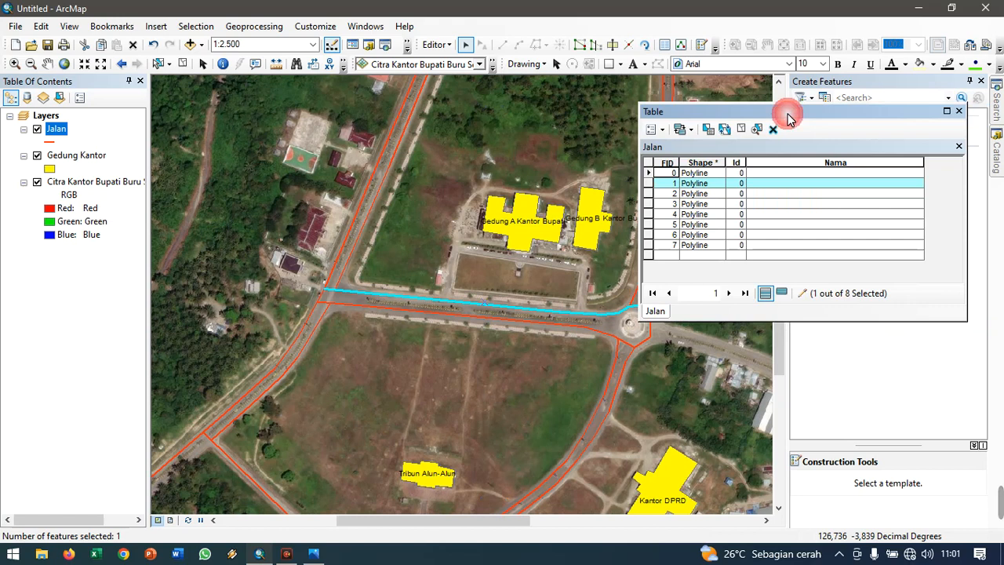
pyautogui.click(959, 112)
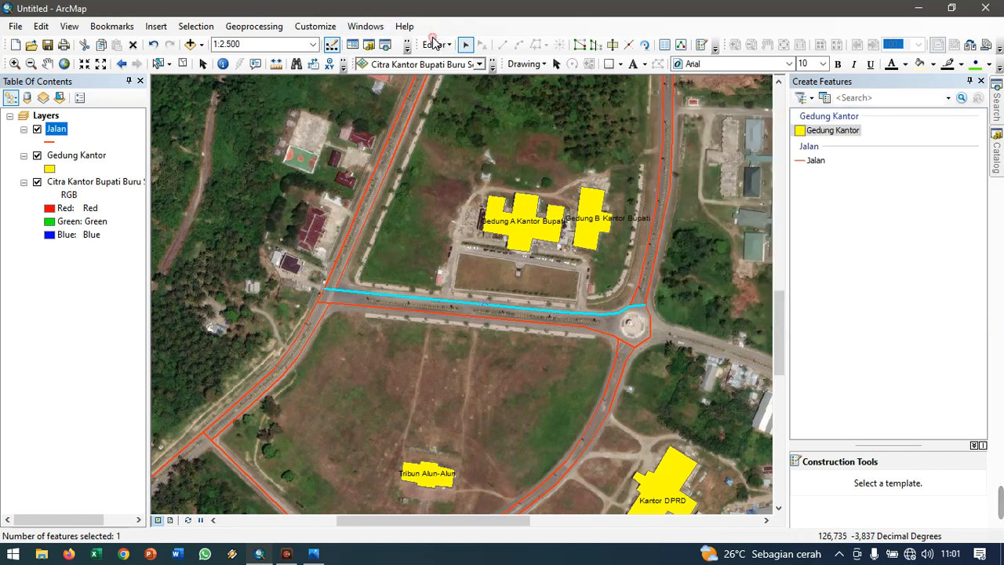
# - Stop the edit session on the Jalan layer and open the catalog of connected folders
pyautogui.click(434, 44)
pyautogui.click(467, 76)
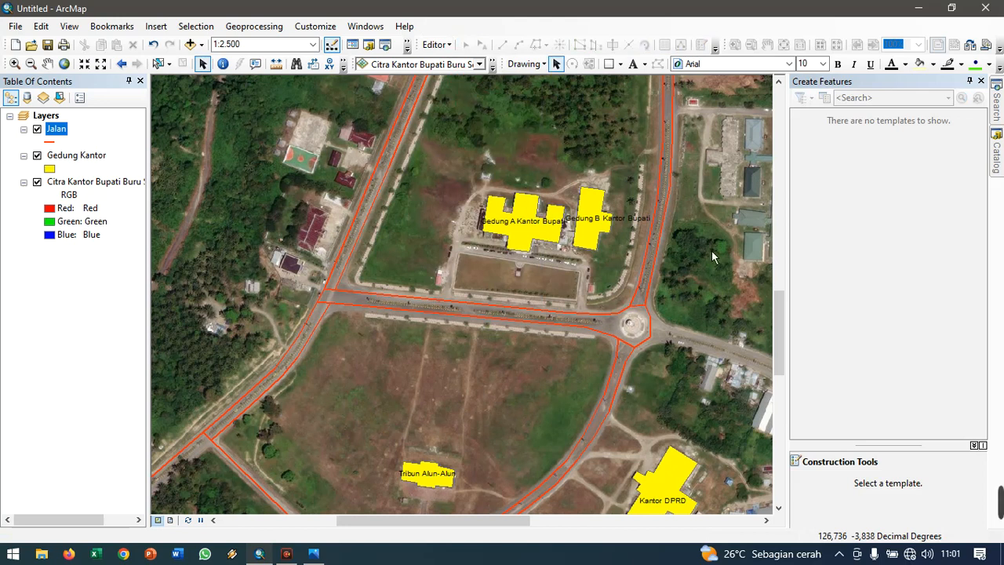
pyautogui.scroll(2, 542, 322)
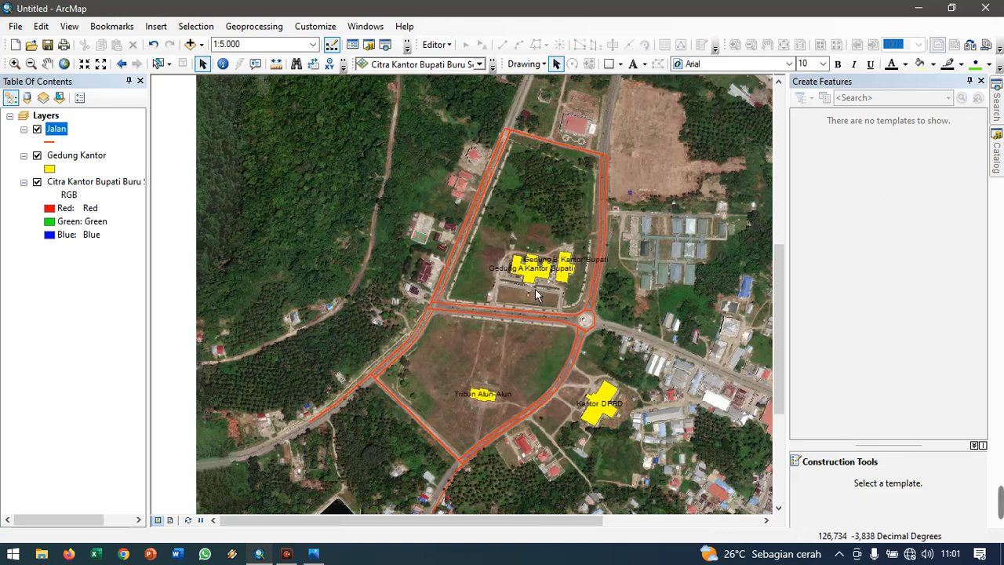
pyautogui.scroll(-2, 536, 294)
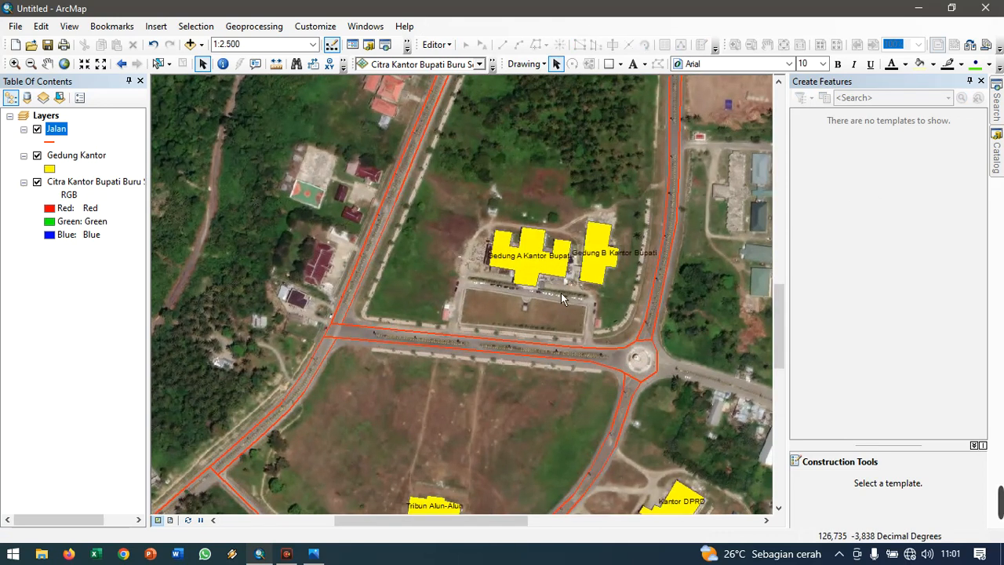
pyautogui.click(47, 63)
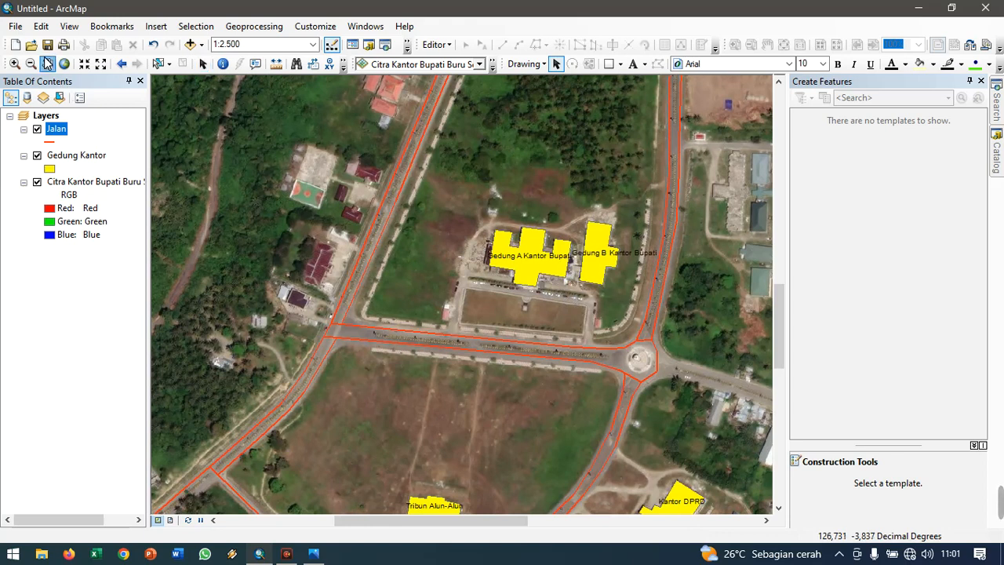
pyautogui.moveTo(571, 289); pyautogui.dragTo(562, 214)
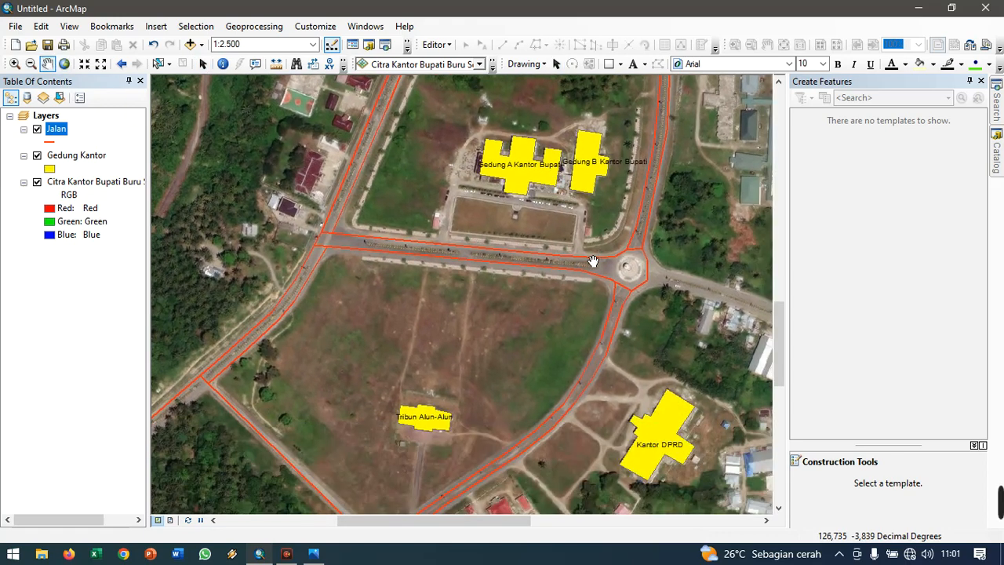
pyautogui.click(996, 151)
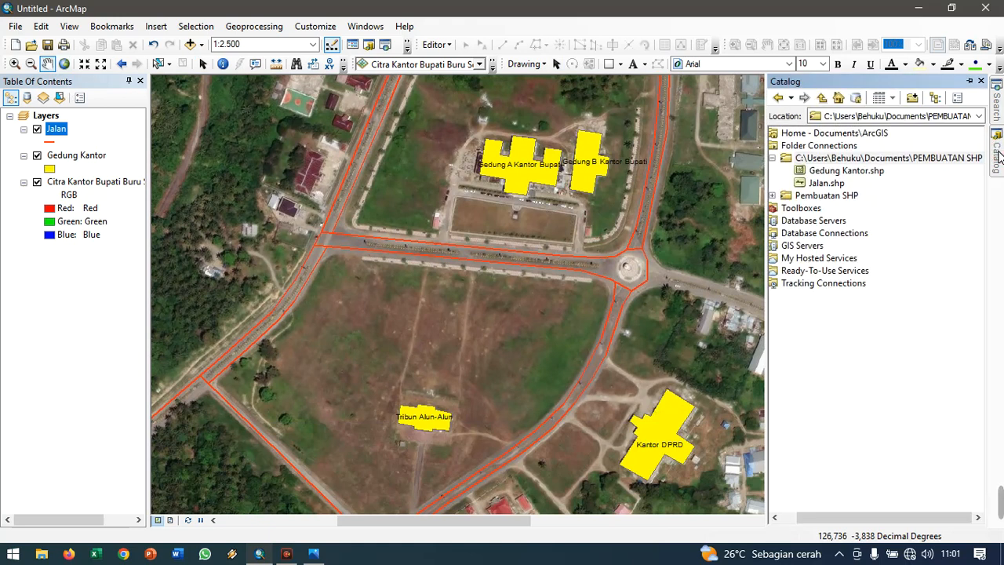
pyautogui.rightClick(858, 161)
pyautogui.moveTo(893, 251)
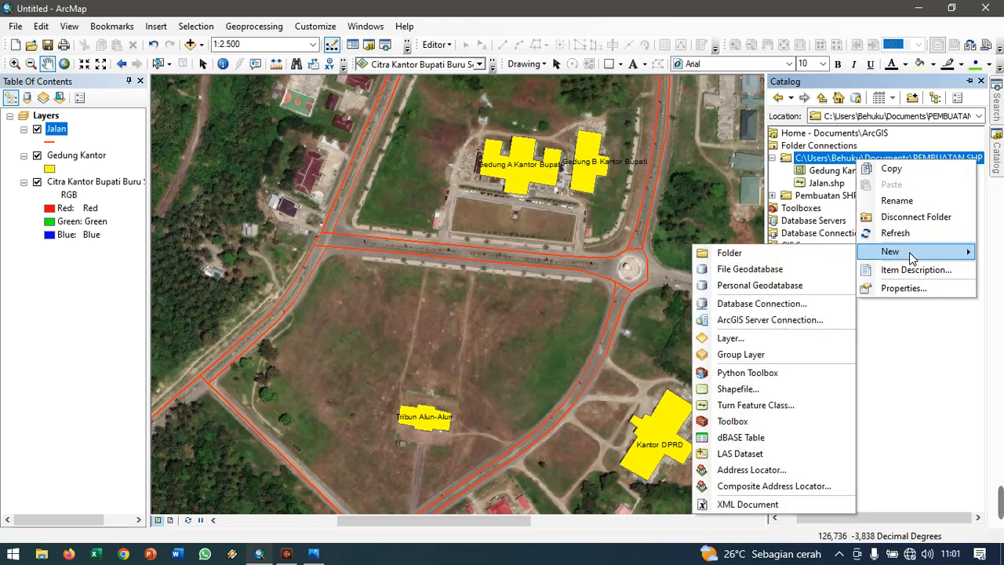
pyautogui.click(748, 372)
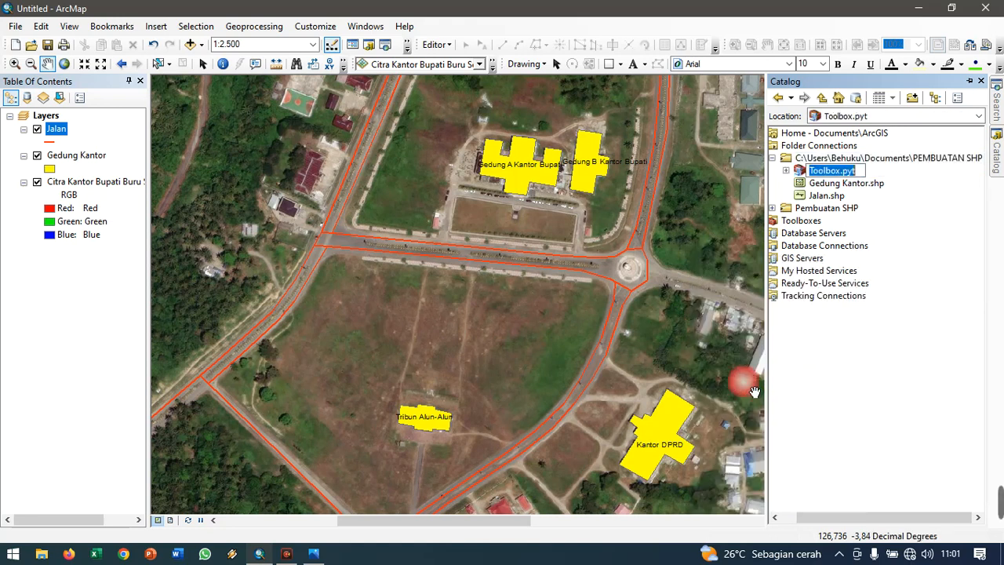
pyautogui.press('Delete')
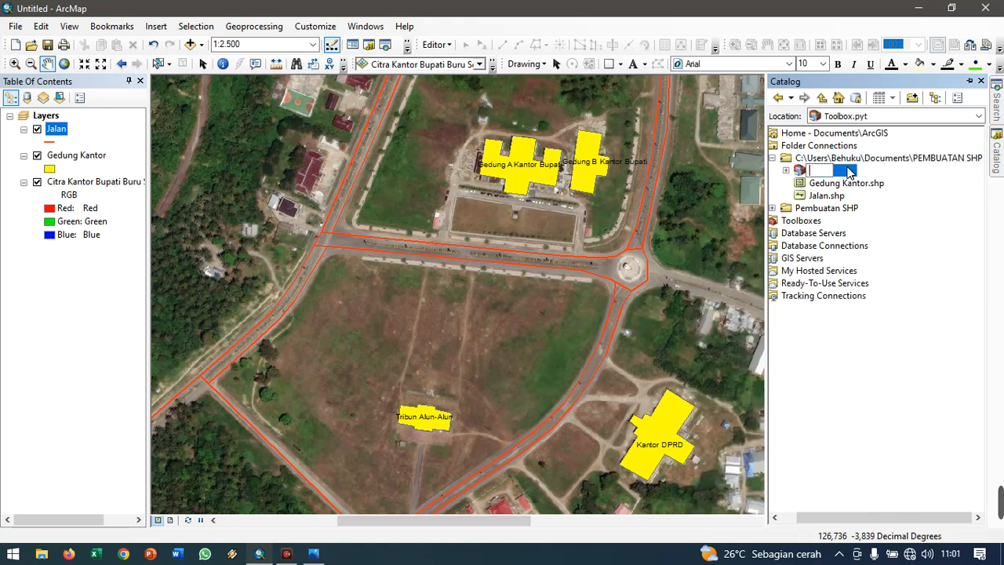
pyautogui.click(823, 169)
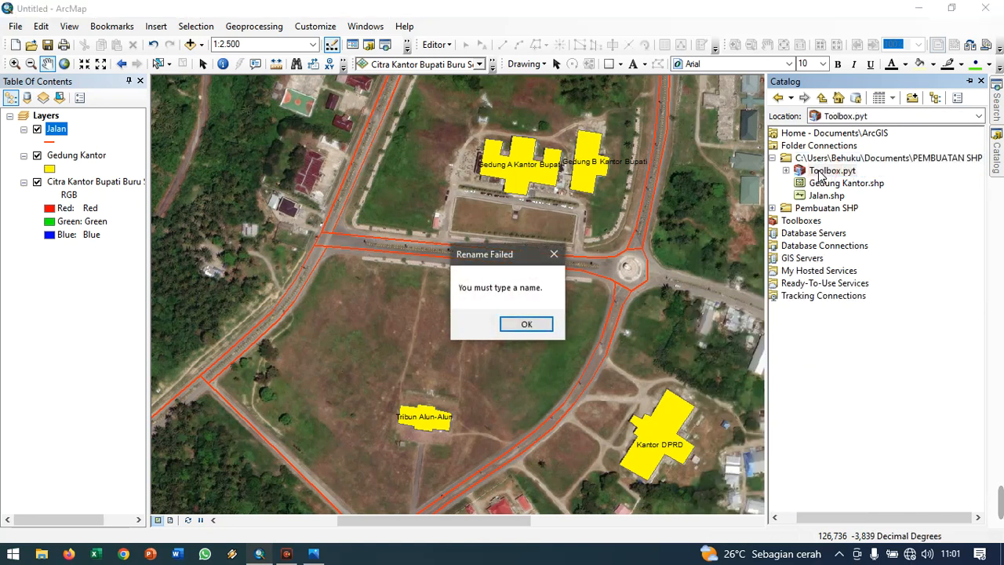
pyautogui.click(512, 324)
pyautogui.rightClick(804, 171)
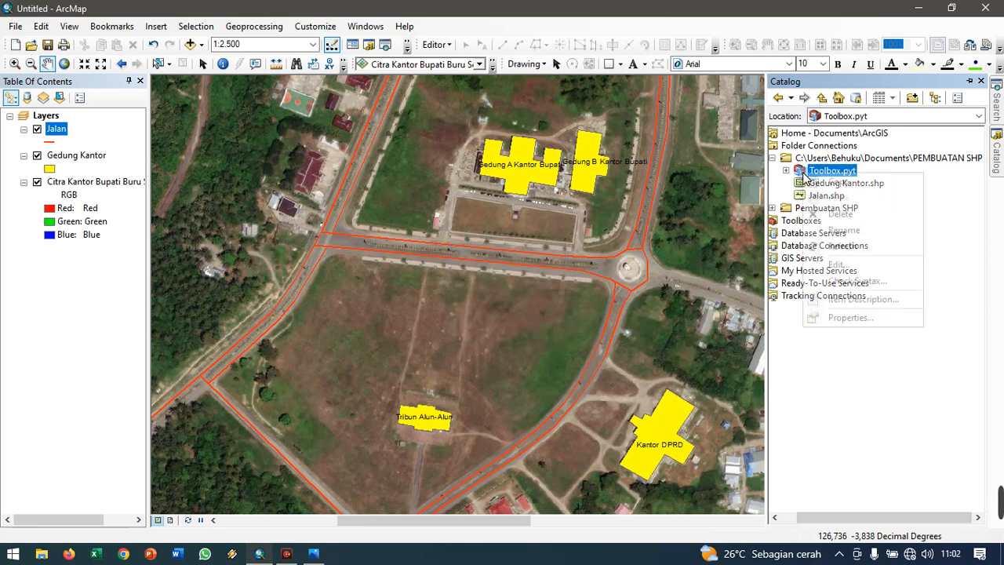
pyautogui.click(834, 211)
pyautogui.click(553, 311)
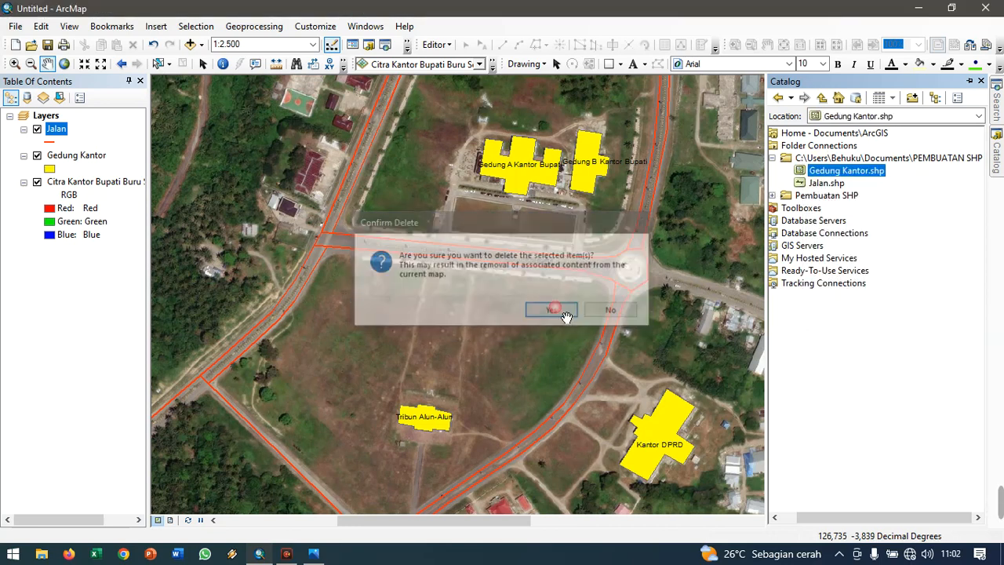
# - Start a new shapefile in the PEMBUATAN SHP folder, named Koordinat Gedung, with feature type Point
pyautogui.rightClick(837, 160)
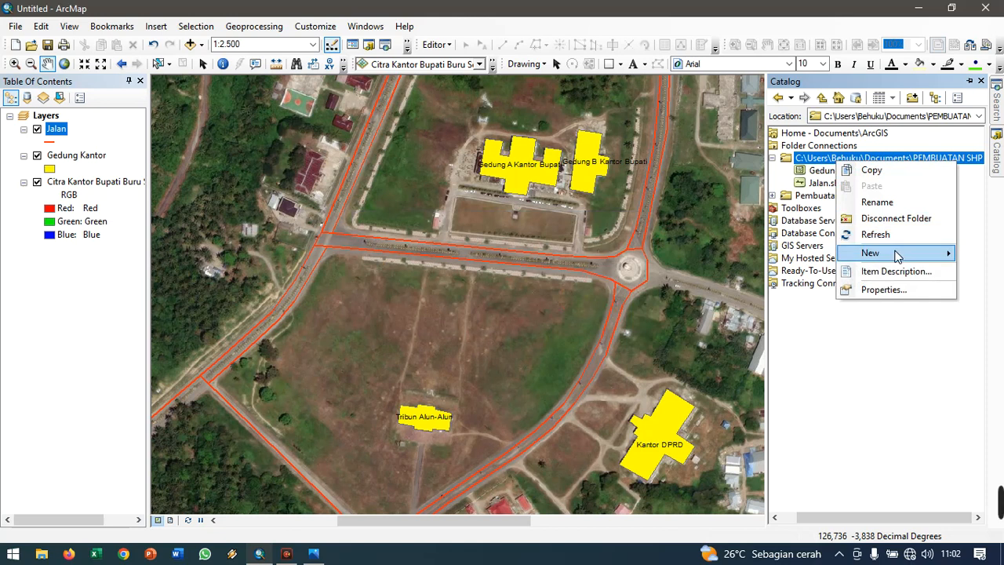
pyautogui.moveTo(899, 252)
pyautogui.click(718, 390)
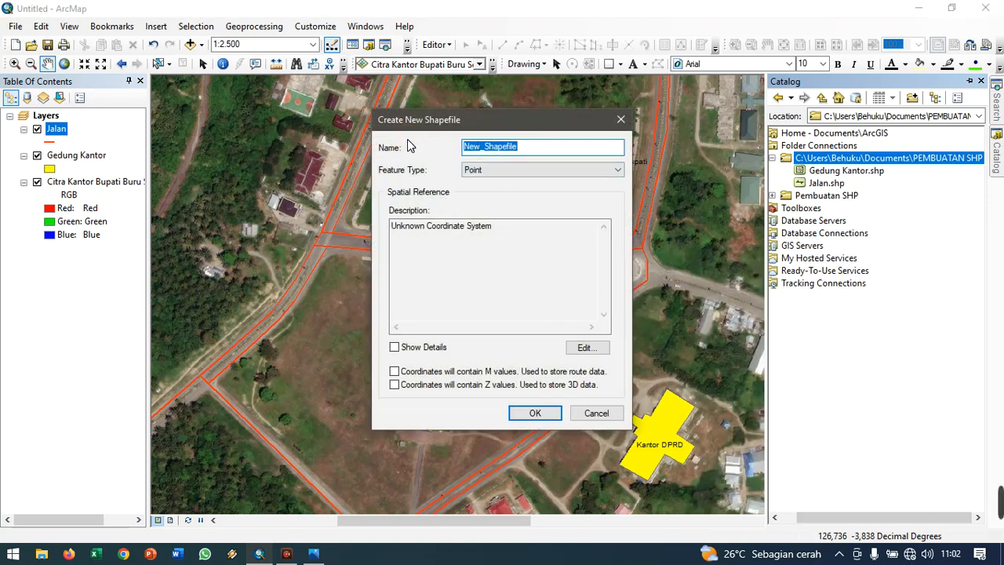
pyautogui.write('Koord')
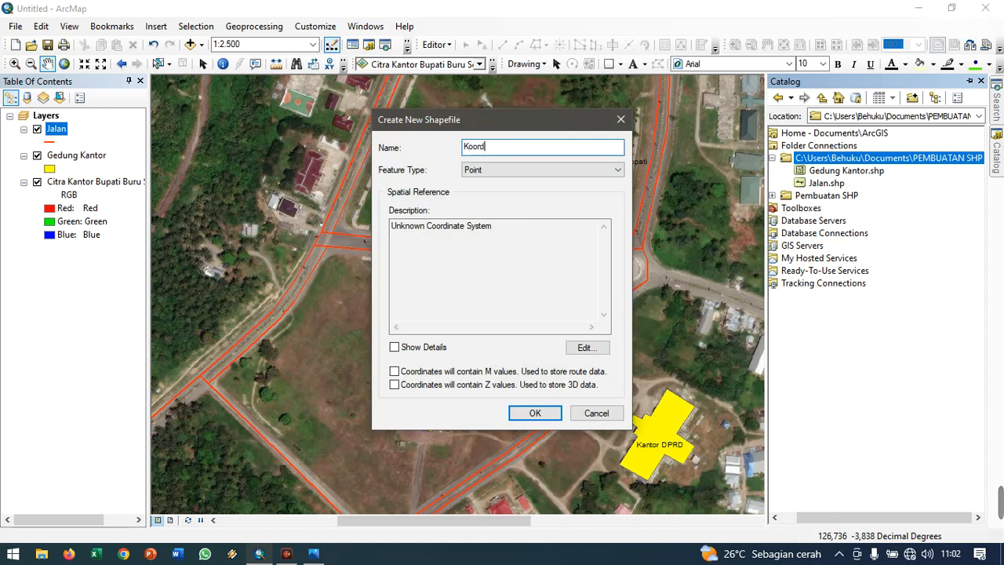
pyautogui.write('inat Gedung')
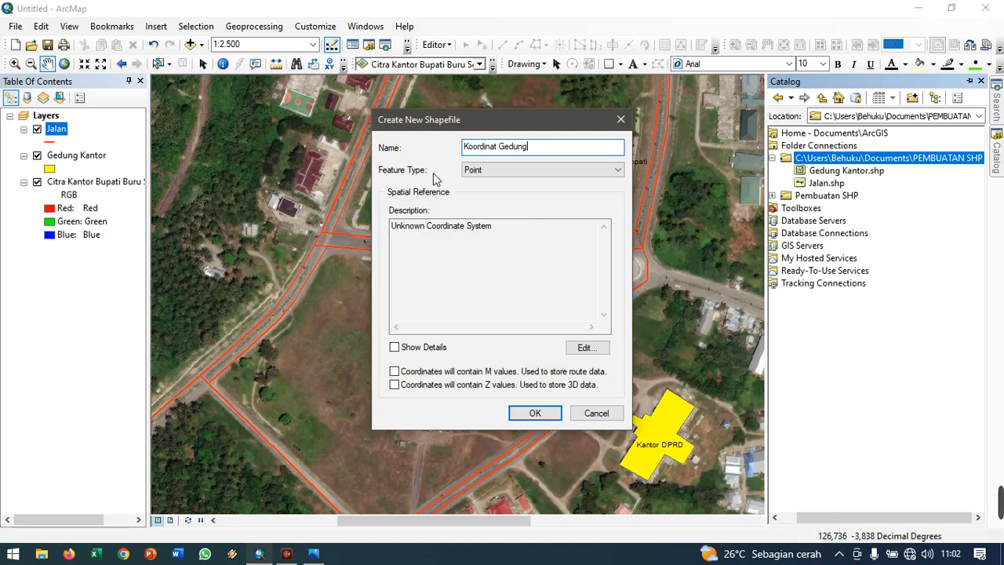
pyautogui.click(493, 170)
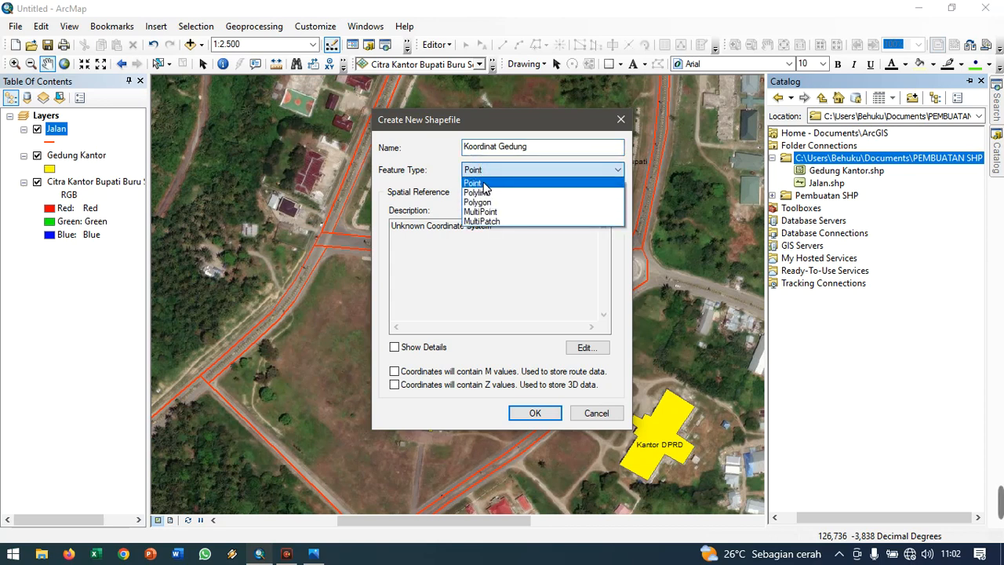
pyautogui.click(474, 183)
# - Assign the WGS 1984 UTM Zone 52S coordinate system to the new shapefile and create it
pyautogui.click(585, 347)
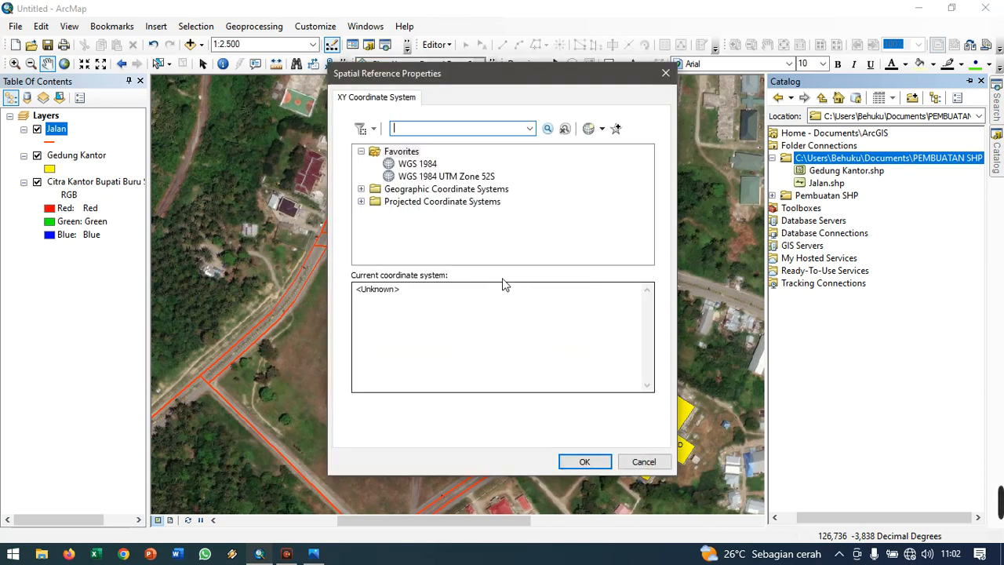
pyautogui.click(446, 176)
pyautogui.click(578, 463)
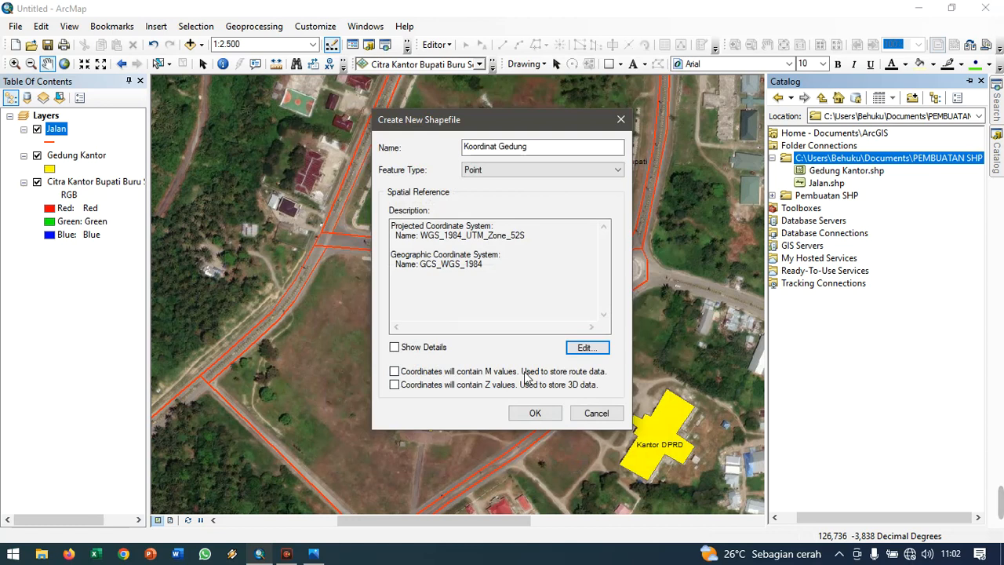
pyautogui.click(532, 413)
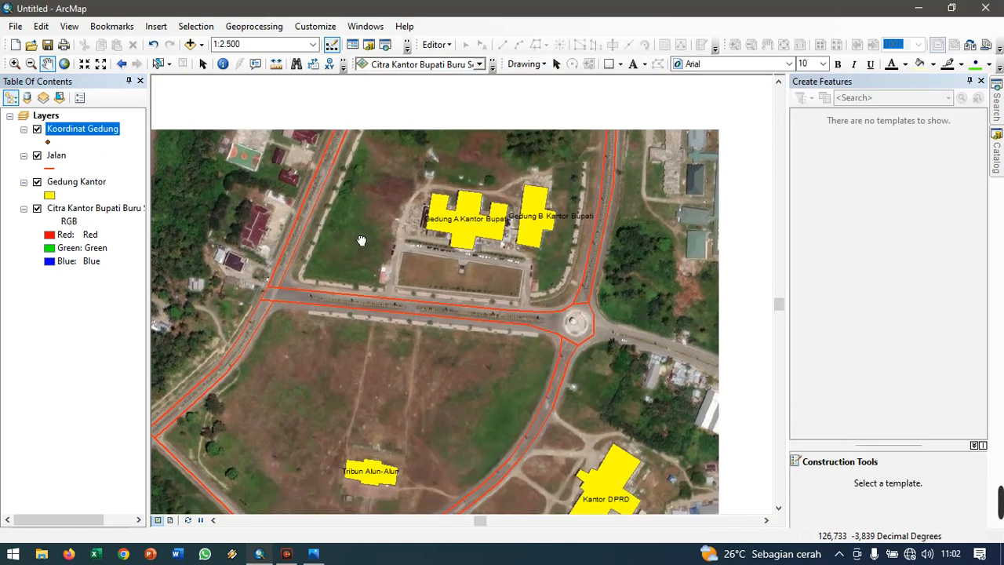
# - Set the Koordinat Gedung layer's symbol to Circle 1 in red with size 12
pyautogui.click(47, 142)
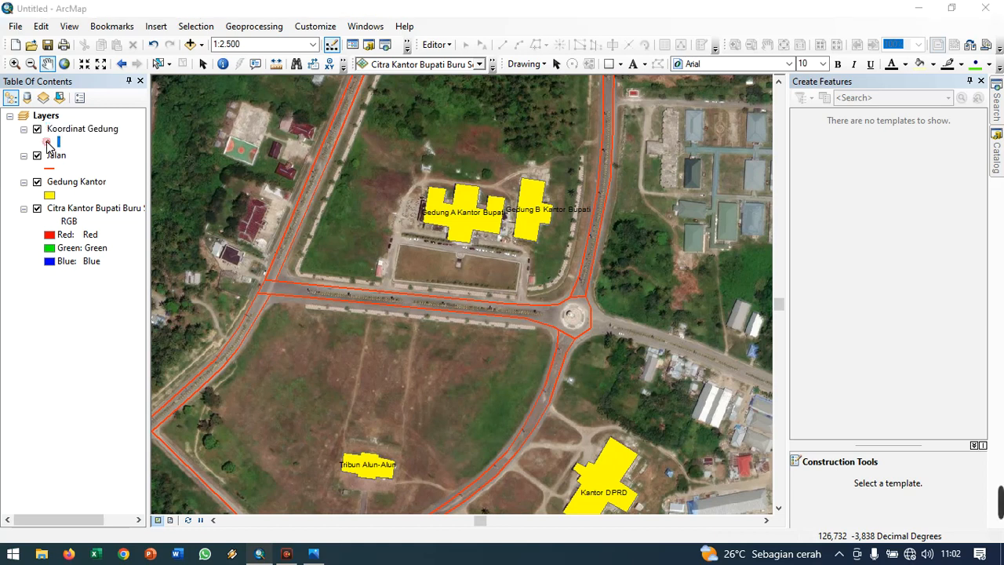
pyautogui.click(355, 197)
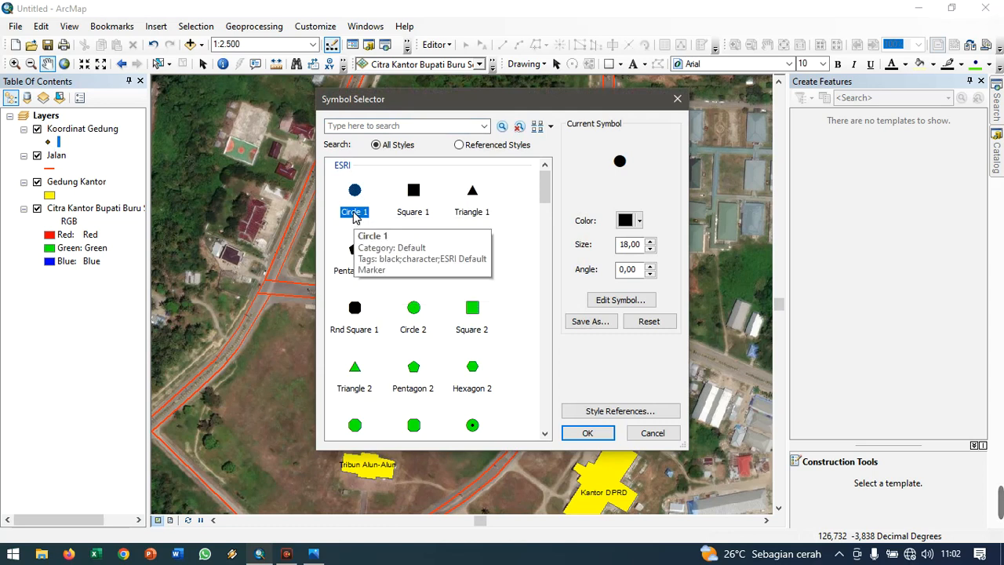
pyautogui.click(637, 220)
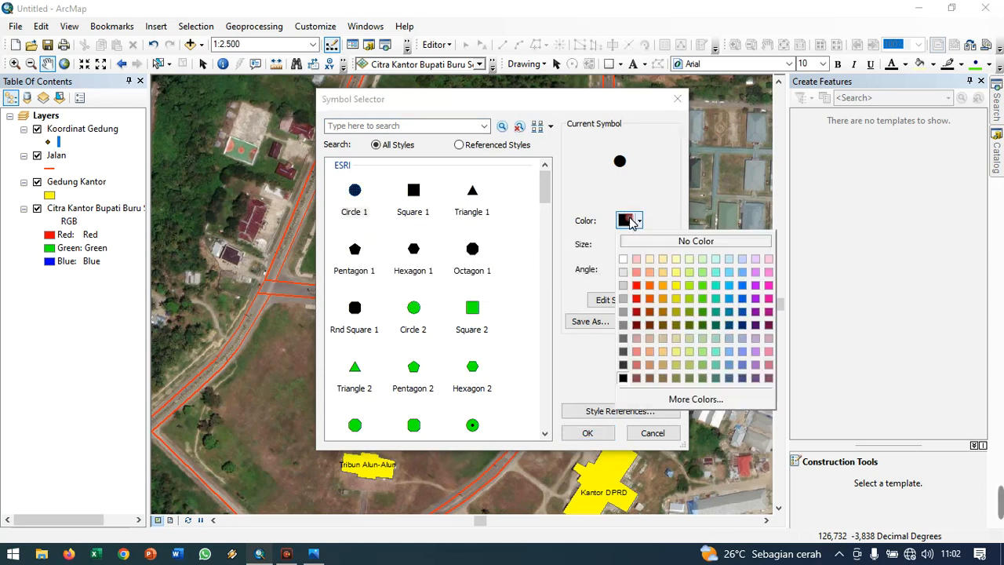
pyautogui.click(636, 286)
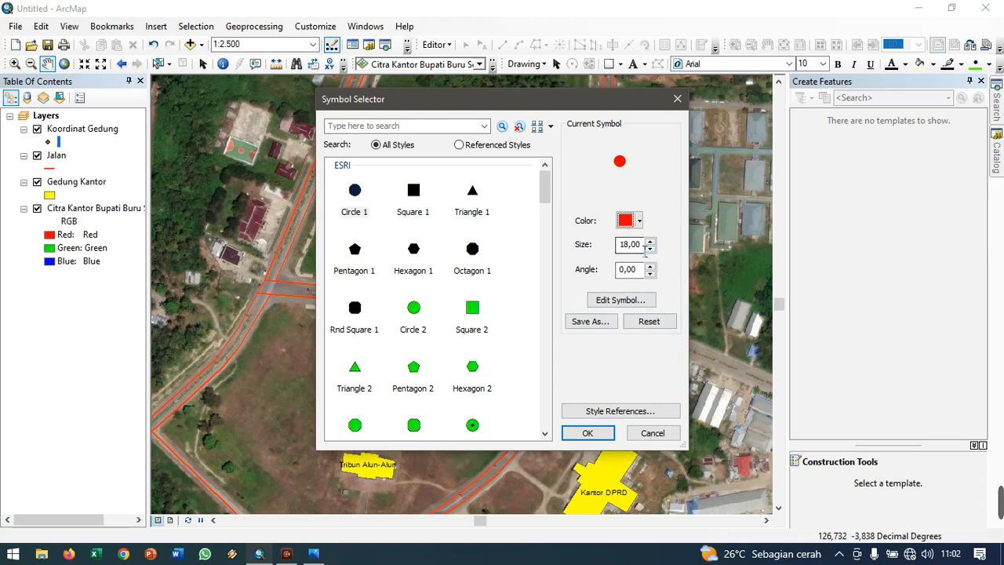
pyautogui.doubleClick(629, 244)
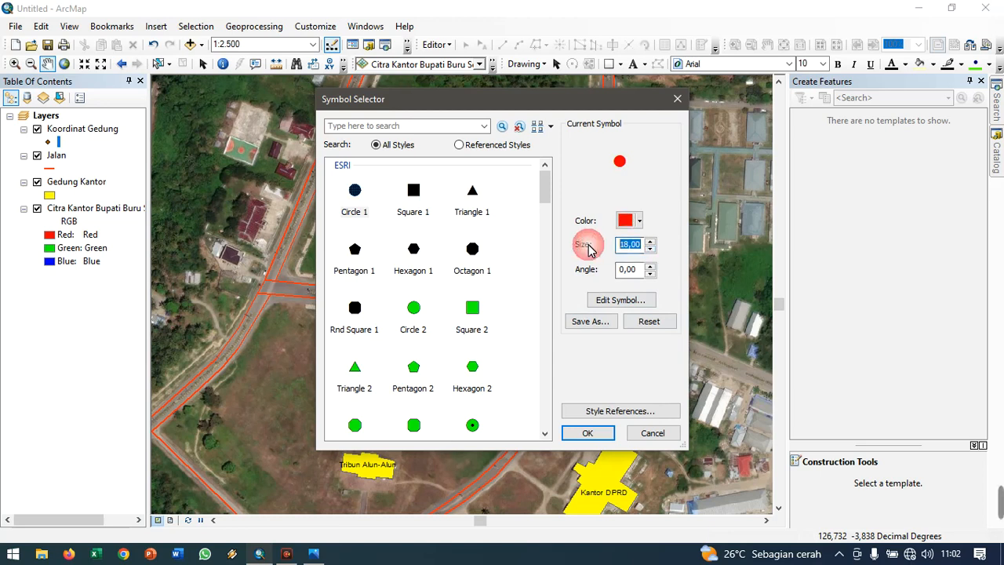
pyautogui.write('12')
pyautogui.click(601, 434)
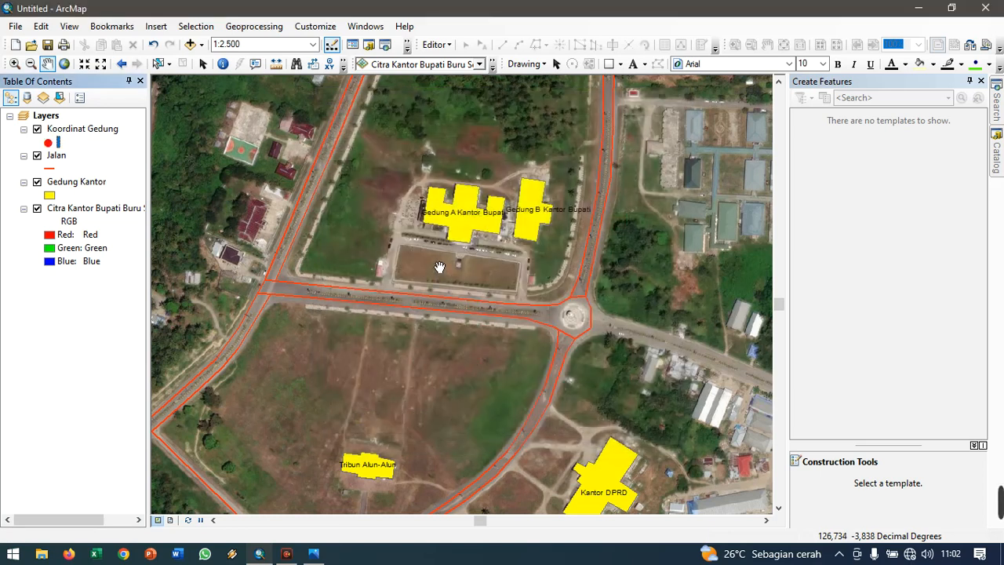
# - Start an edit session despite the spatial reference warnings and activate the Koordinat Gedung point template
pyautogui.click(436, 44)
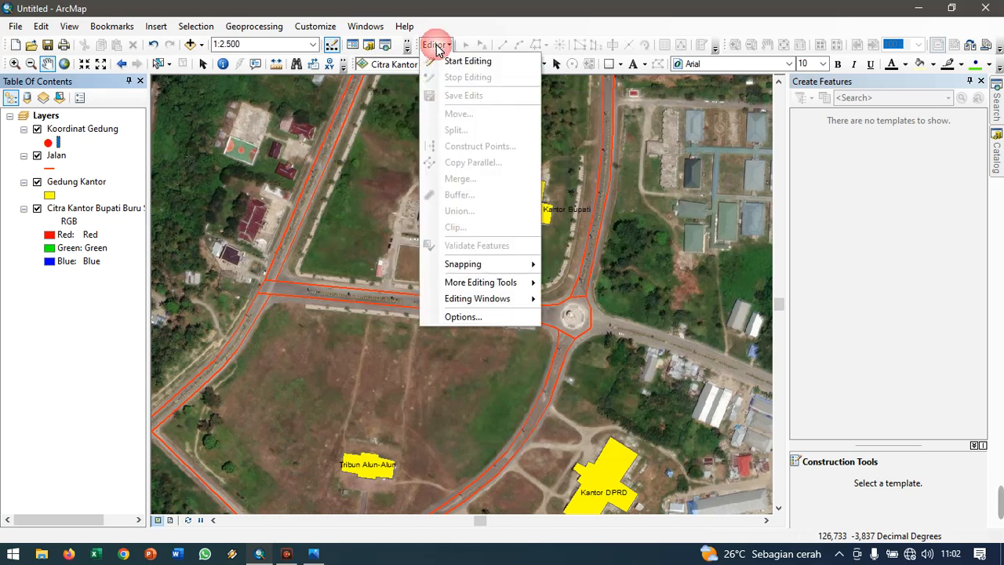
pyautogui.click(460, 60)
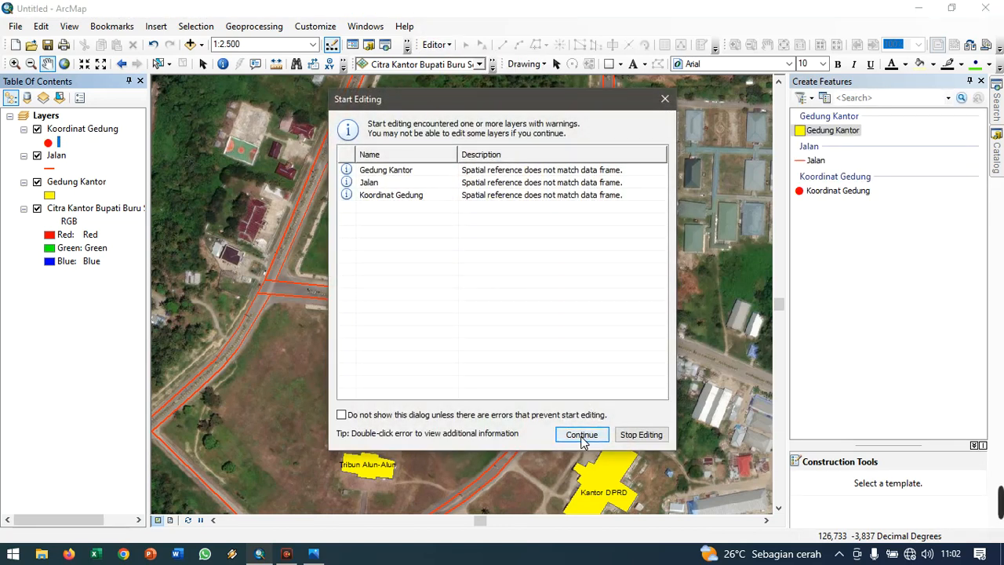
pyautogui.click(581, 433)
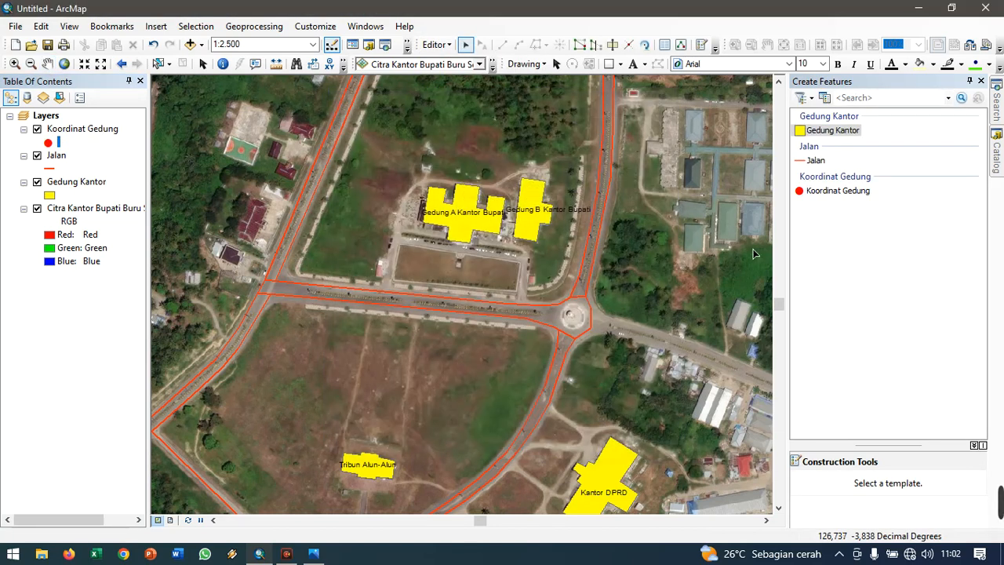
pyautogui.click(832, 193)
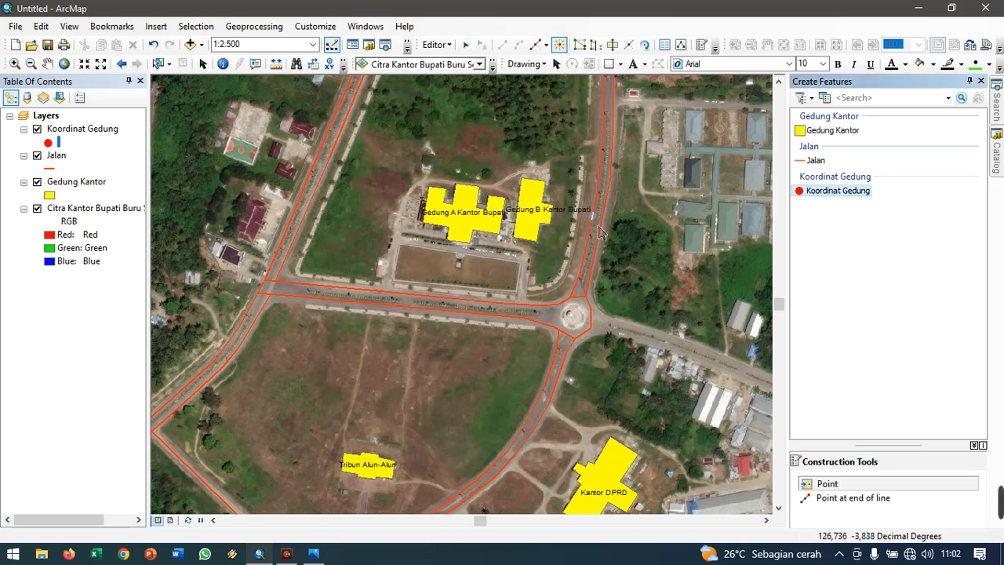
# - Open the Koordinat Gedung attribute table and move it clear of Gedung A Kantor Bupati
pyautogui.scroll(-3, 467, 225)
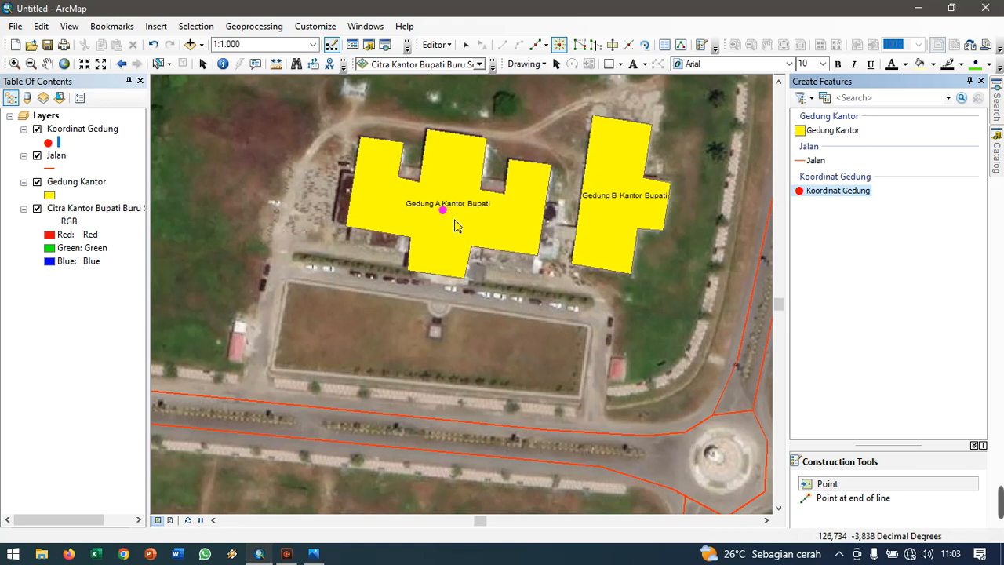
pyautogui.click(83, 131)
pyautogui.rightClick(84, 130)
pyautogui.click(128, 171)
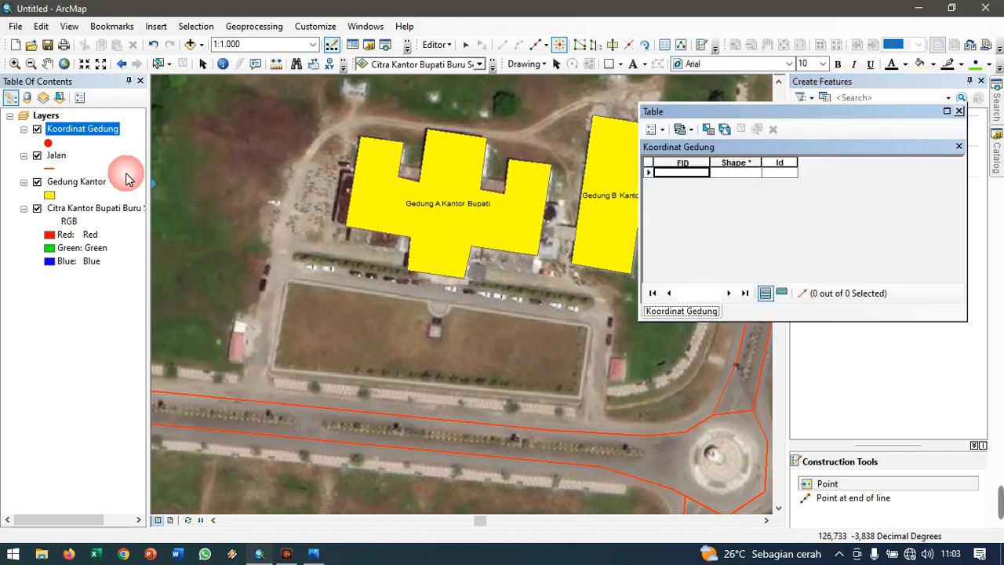
pyautogui.moveTo(731, 115); pyautogui.dragTo(767, 148)
# - Place a point at the centre of Gedung A Kantor Bupati, and undo the duplicate point added over it
pyautogui.click(446, 208)
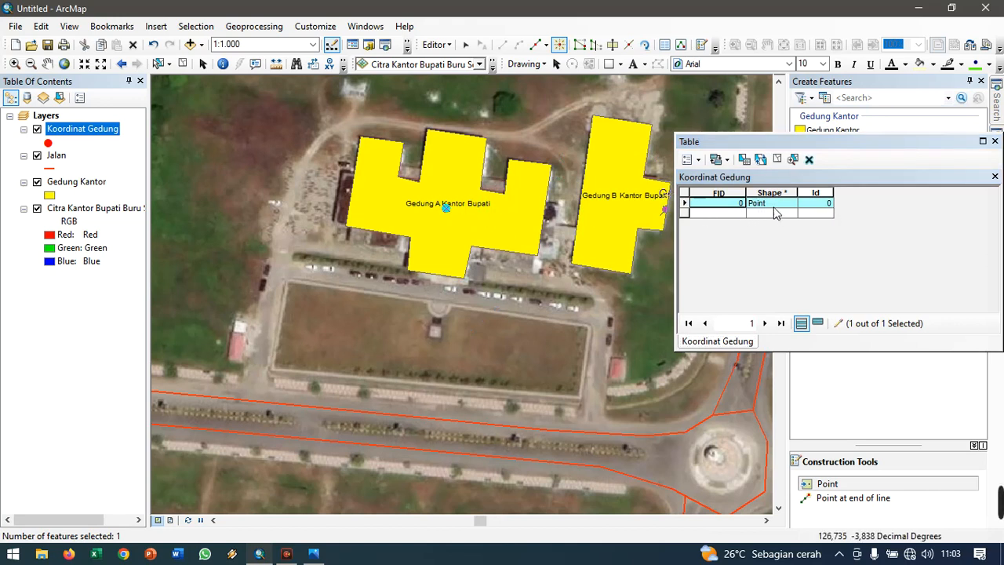
pyautogui.click(461, 224)
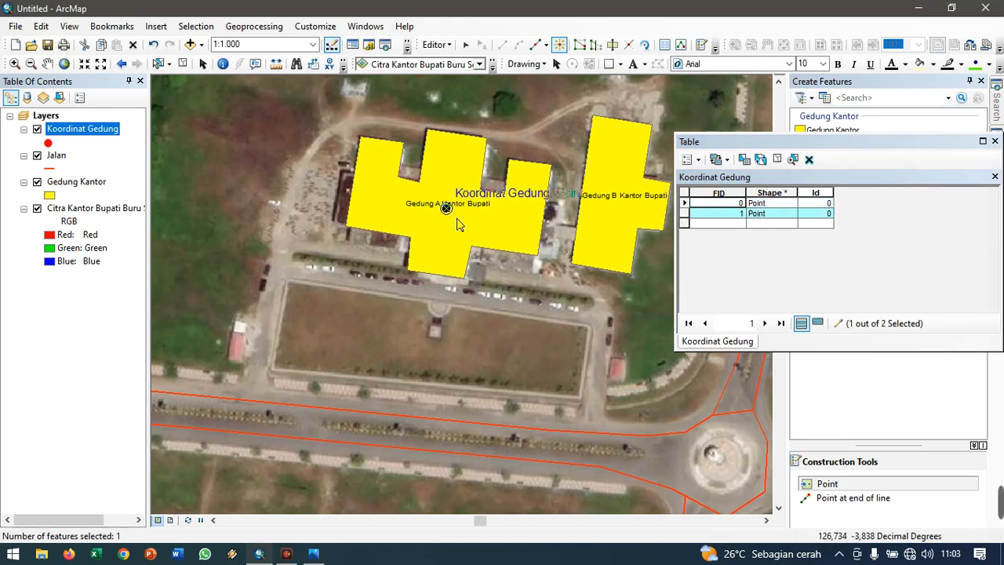
pyautogui.click(154, 46)
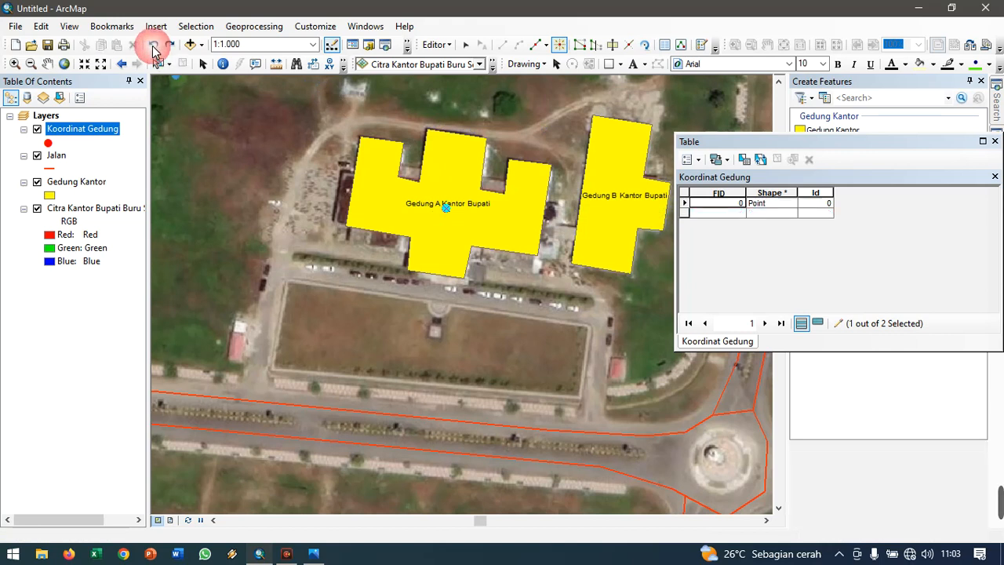
# - Undo the existing Gedung A point and place new points at the centres of Gedung A and Gedung B Kantor Bupati
pyautogui.click(154, 46)
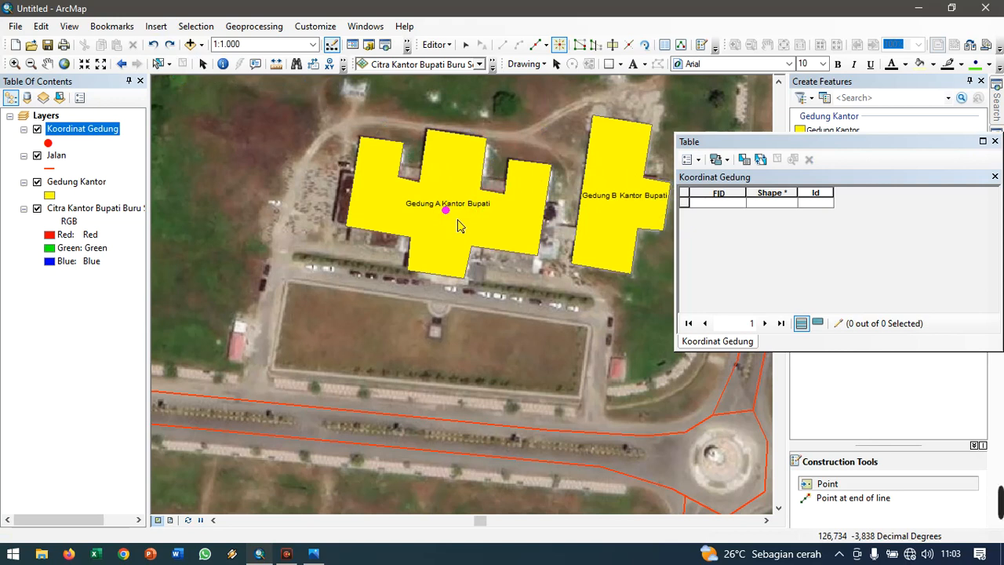
pyautogui.click(458, 222)
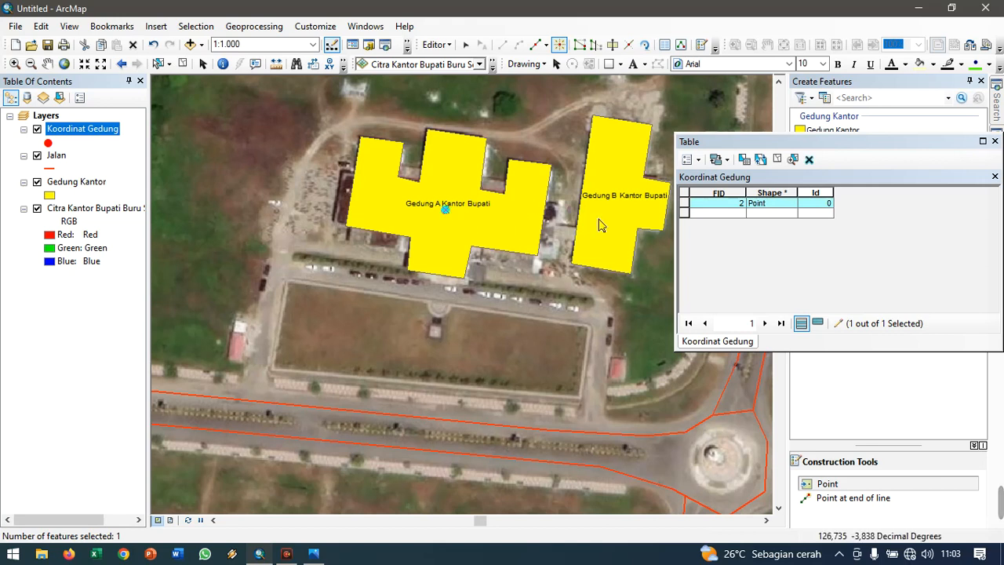
pyautogui.click(625, 218)
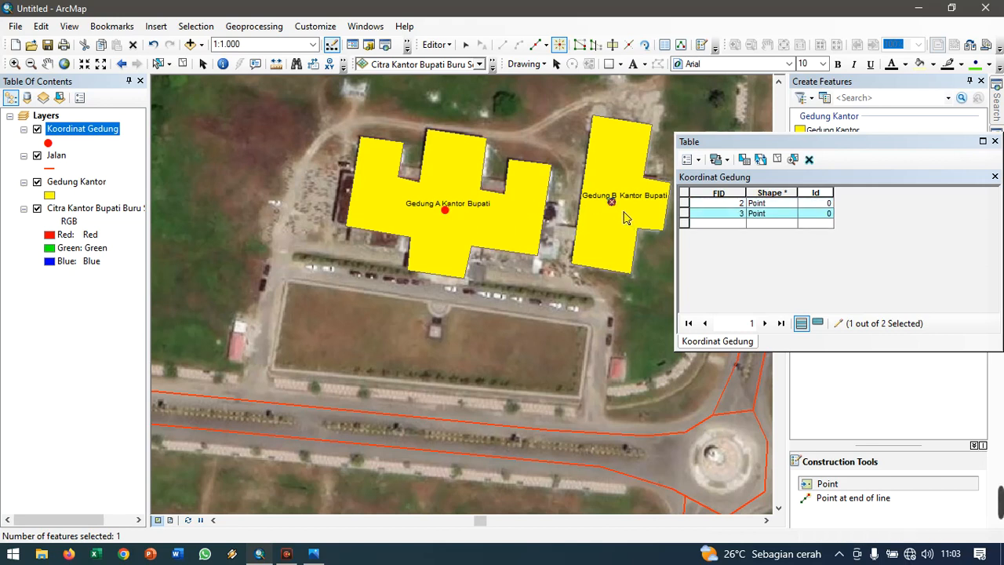
# - Place a Koordinat Gedung point at the centre of the Kantor DPRD building
pyautogui.click(47, 64)
pyautogui.moveTo(448, 359); pyautogui.dragTo(350, 149)
pyautogui.moveTo(453, 342); pyautogui.dragTo(390, 202)
pyautogui.click(589, 341)
pyautogui.moveTo(875, 148); pyautogui.dragTo(262, 290)
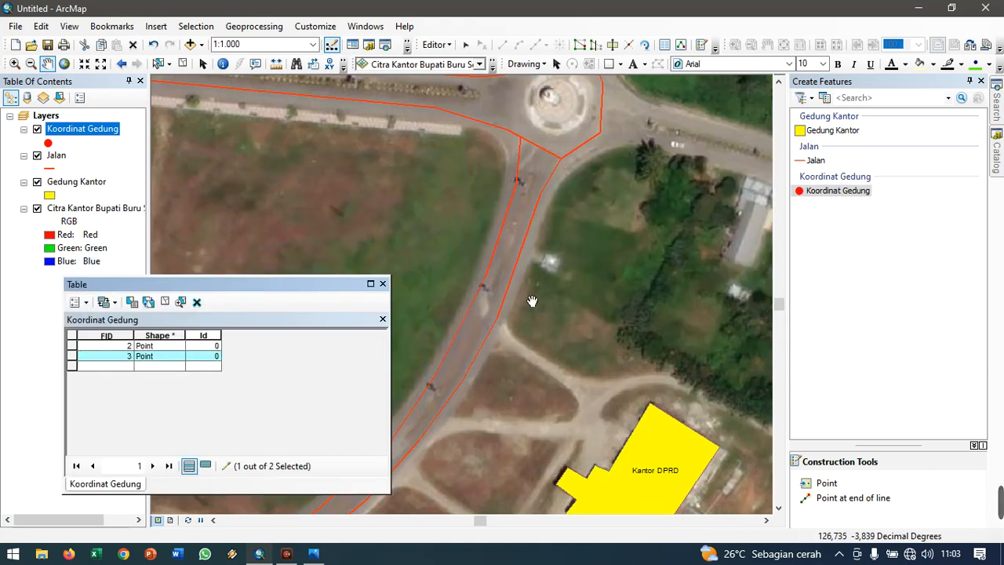
pyautogui.moveTo(531, 302); pyautogui.dragTo(522, 143)
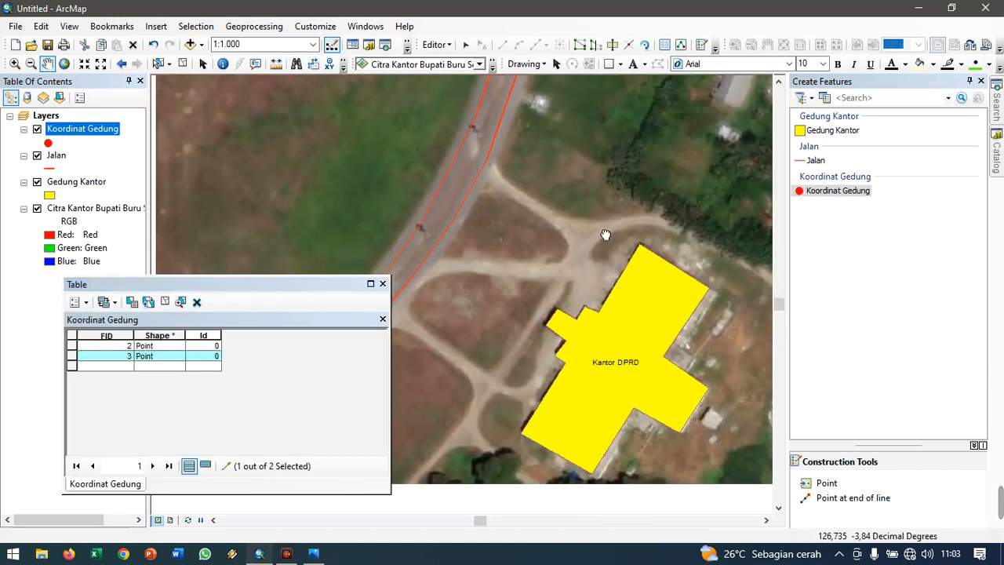
pyautogui.click(825, 195)
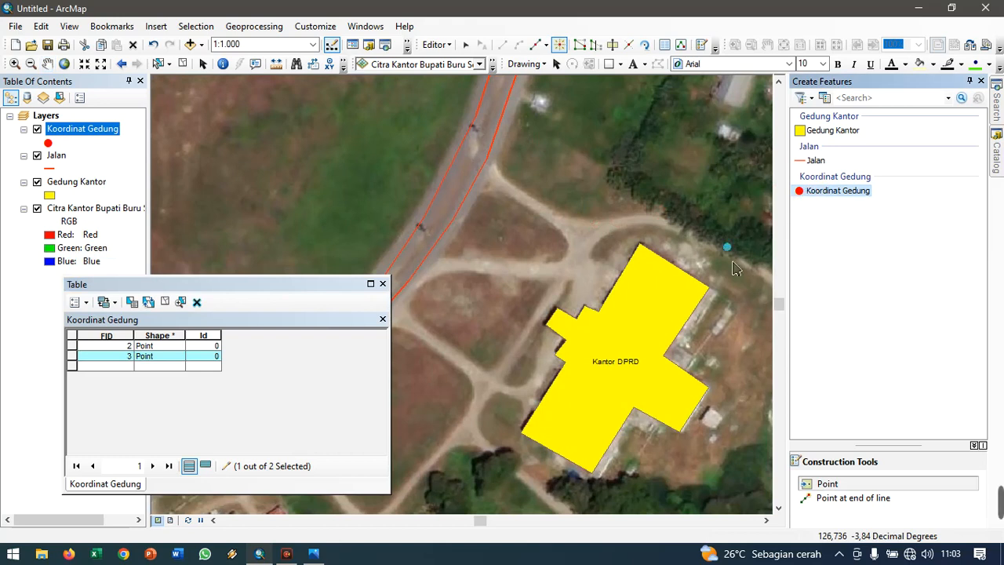
pyautogui.click(629, 374)
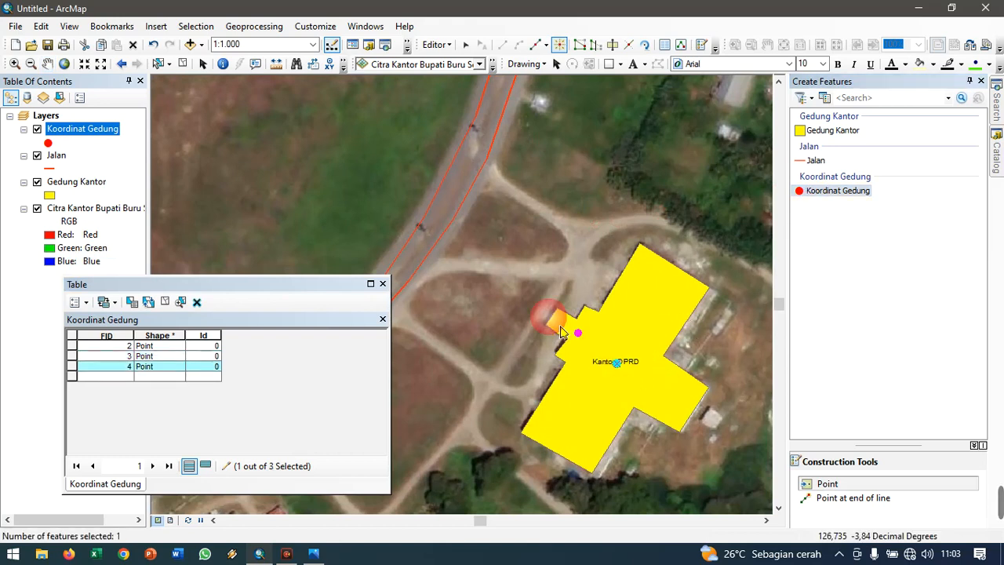
# - Place a Koordinat Gedung point at the centre of the Tribun Alun-Alun building
pyautogui.click(47, 64)
pyautogui.moveTo(434, 255); pyautogui.dragTo(687, 303)
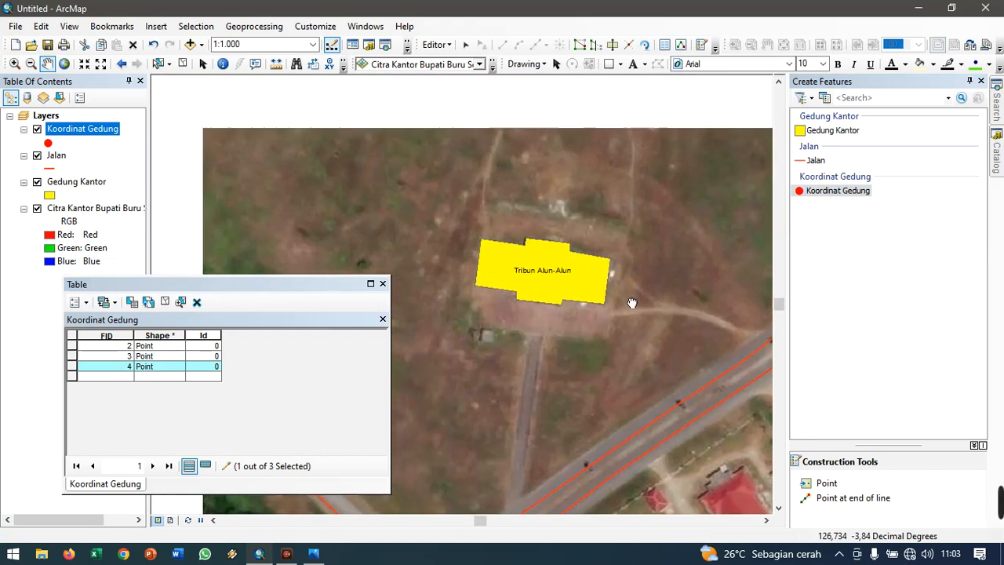
pyautogui.click(818, 193)
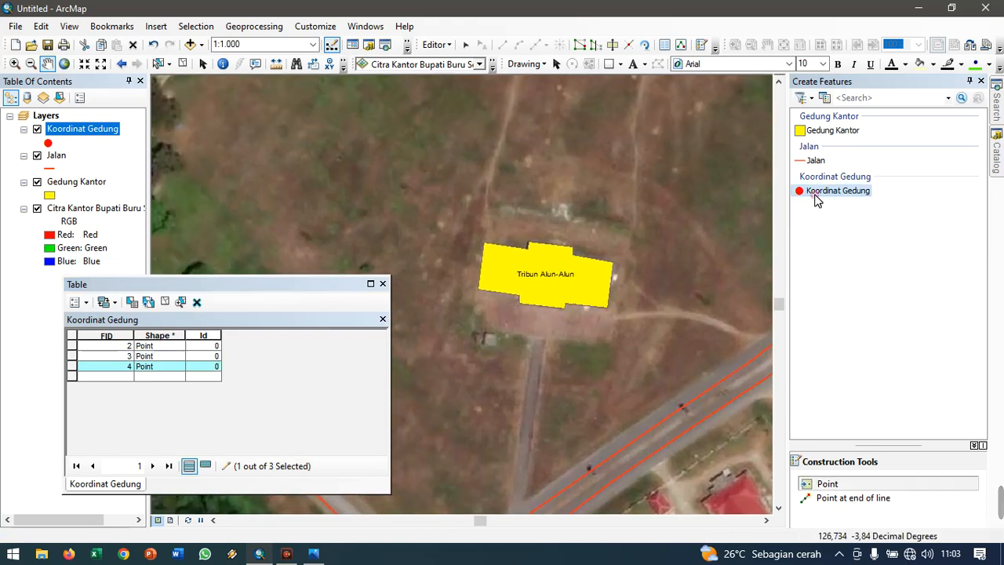
pyautogui.click(560, 292)
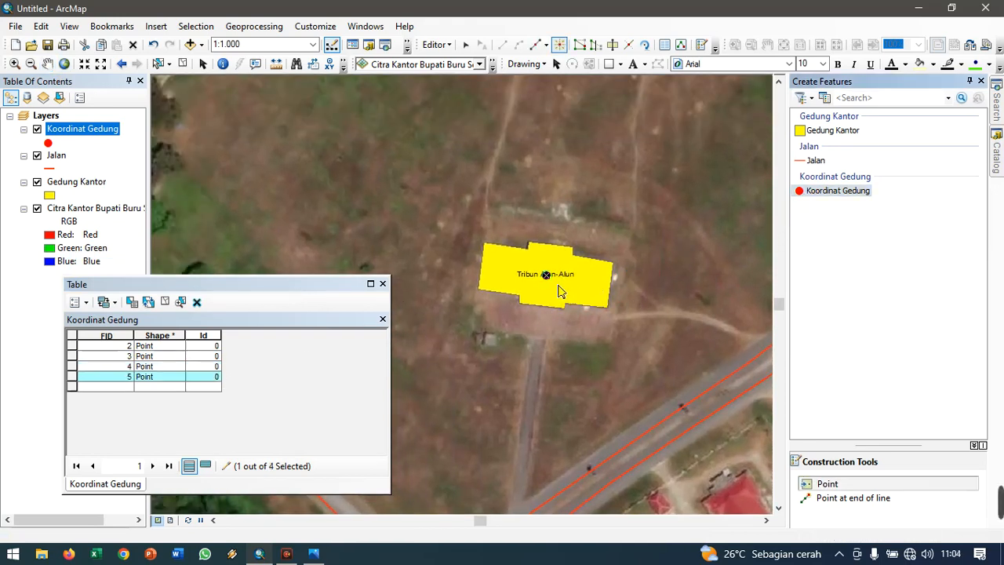
# - End the edit session, saving the edits, and close the Koordinat Gedung attribute table
pyautogui.click(436, 44)
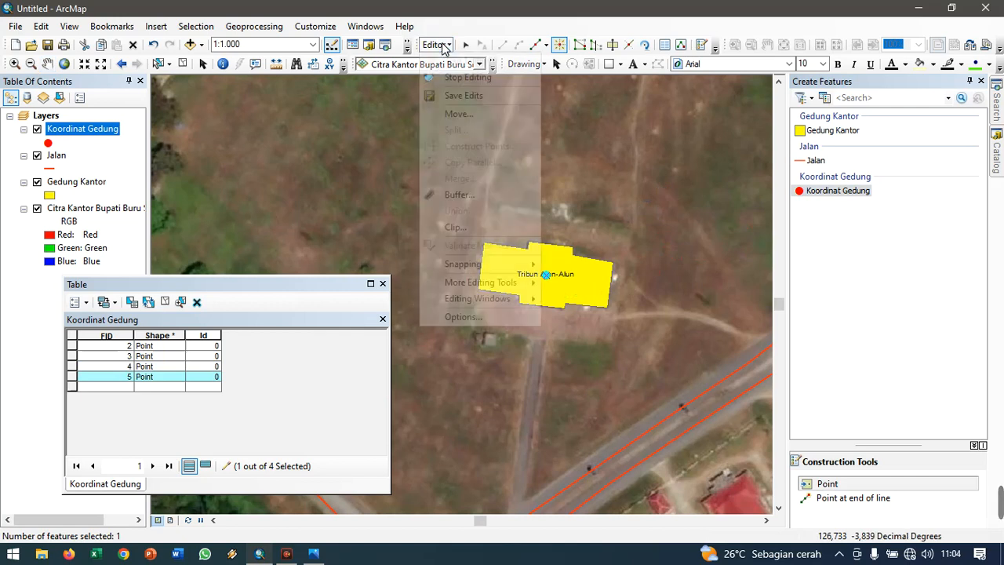
pyautogui.click(452, 76)
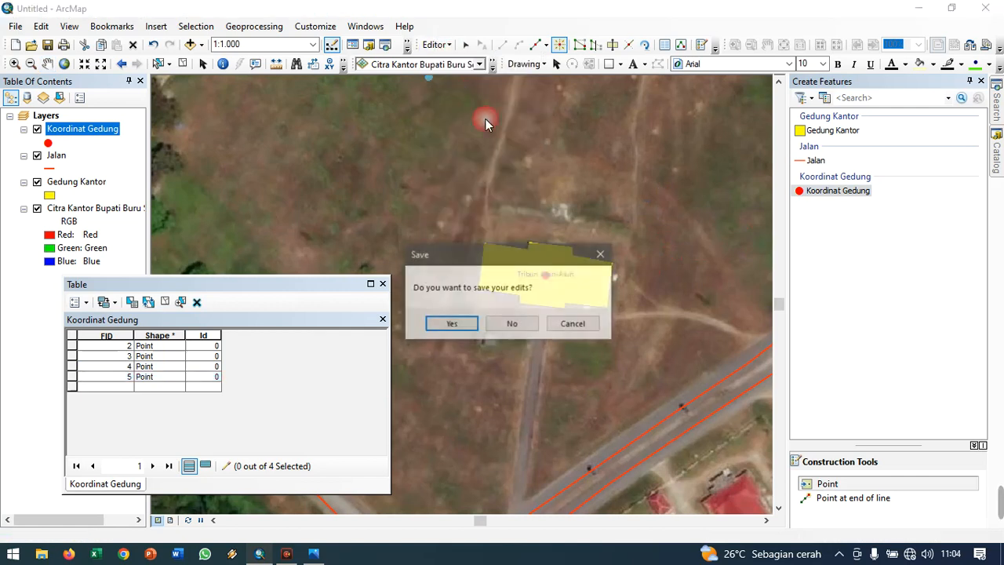
pyautogui.click(460, 326)
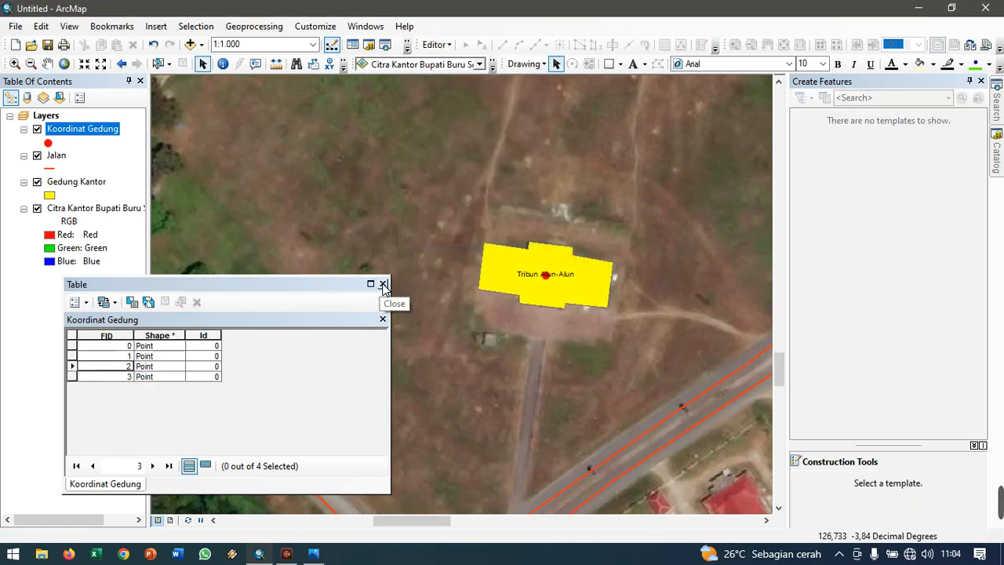
pyautogui.click(382, 284)
# - Bring all four buildings into view and reopen the Koordinat Gedung attribute table
pyautogui.scroll(2, 504, 358)
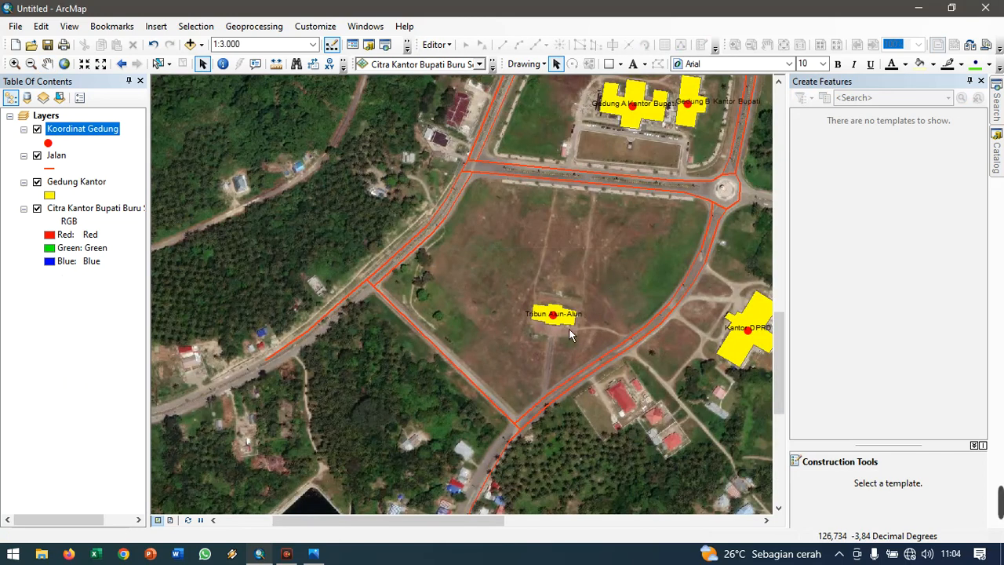
pyautogui.click(47, 63)
pyautogui.moveTo(669, 263); pyautogui.dragTo(488, 281)
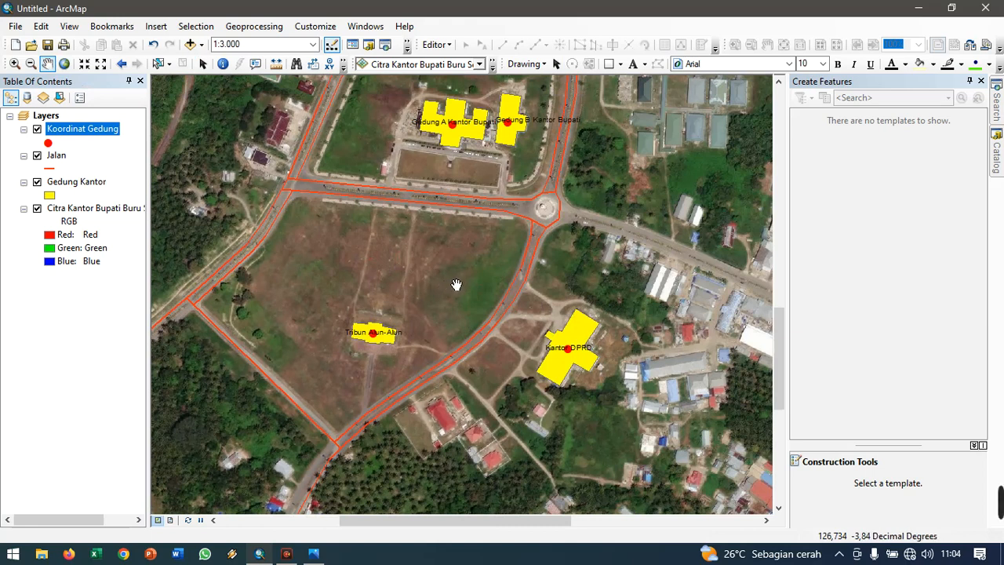
pyautogui.moveTo(567, 264); pyautogui.dragTo(548, 320)
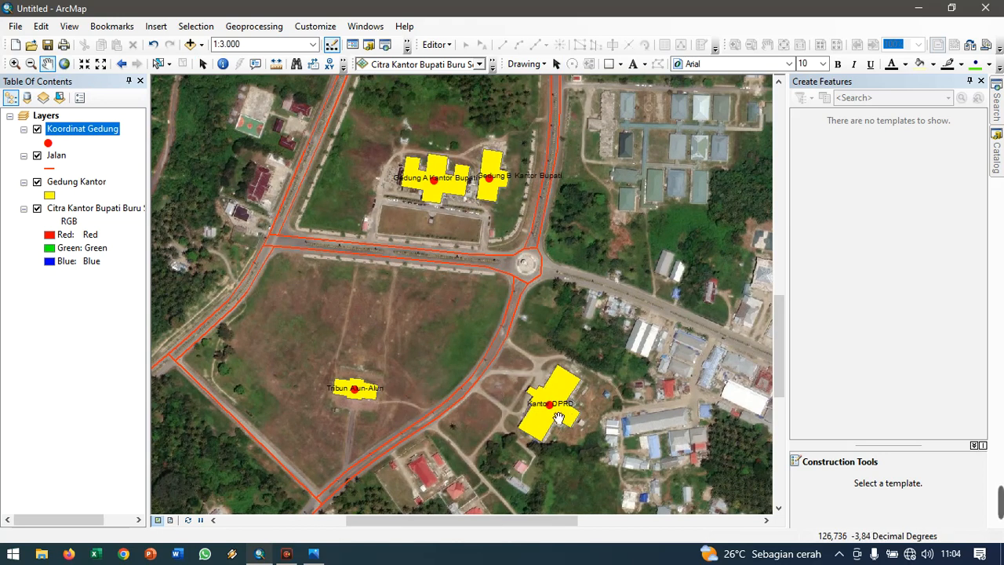
pyautogui.rightClick(81, 133)
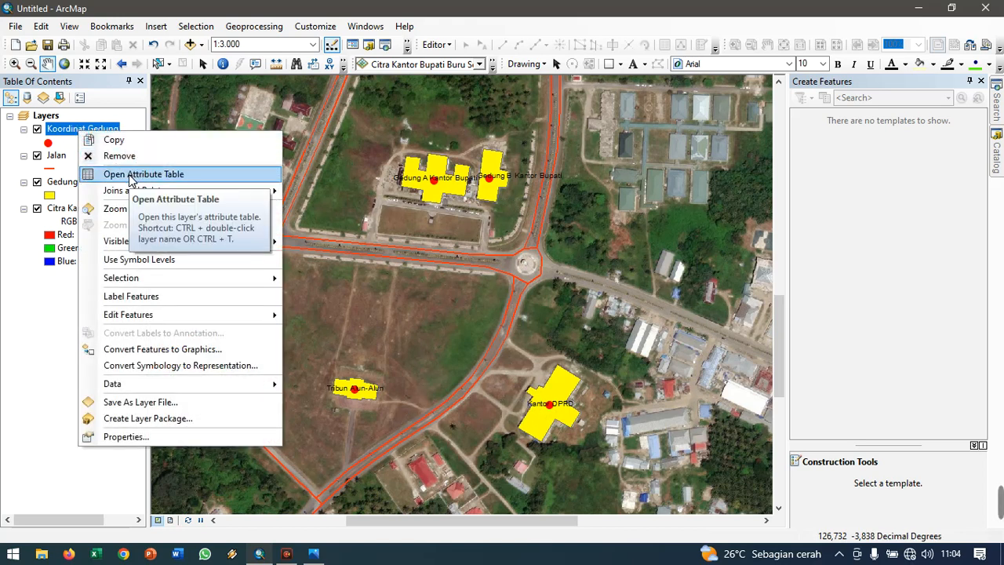
pyautogui.click(63, 138)
pyautogui.rightClick(62, 131)
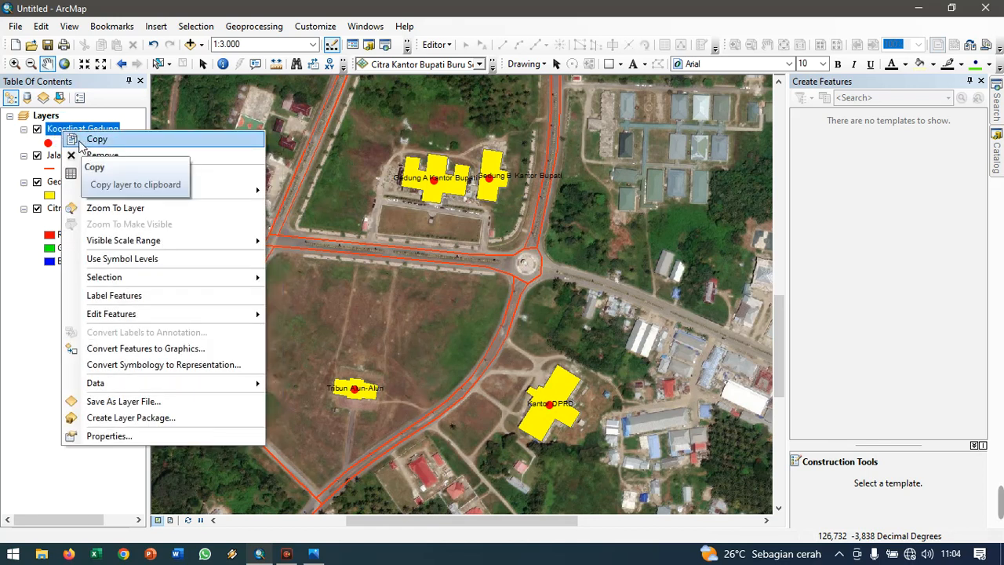
pyautogui.click(102, 174)
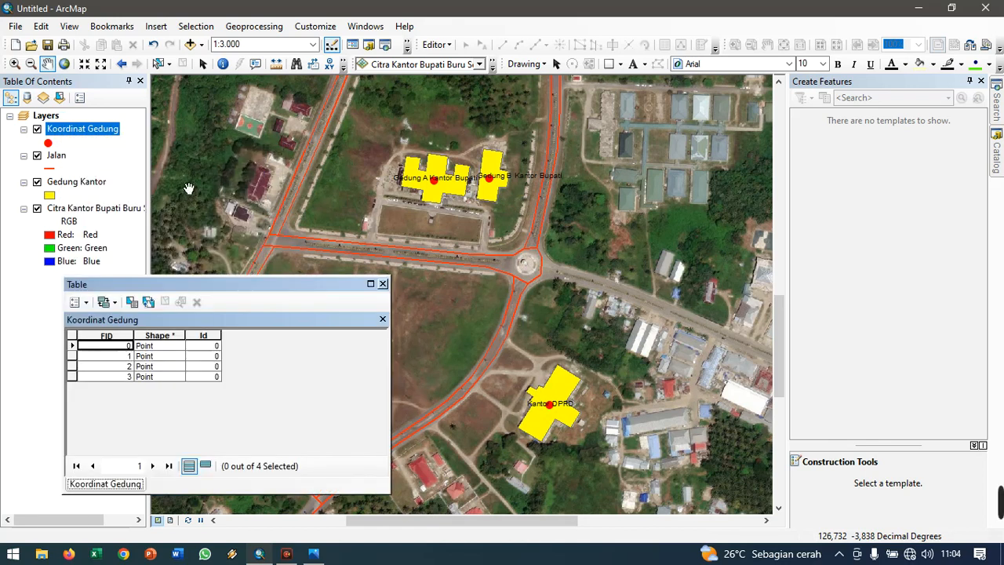
# - Add a field named Nama of type Text with length 50 to the Koordinat Gedung table
pyautogui.click(75, 302)
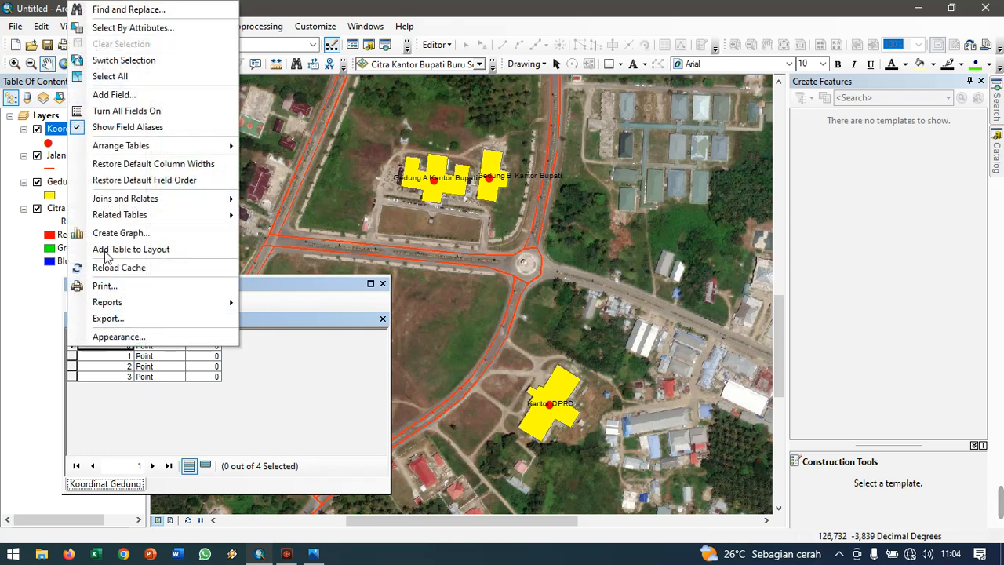
pyautogui.click(111, 94)
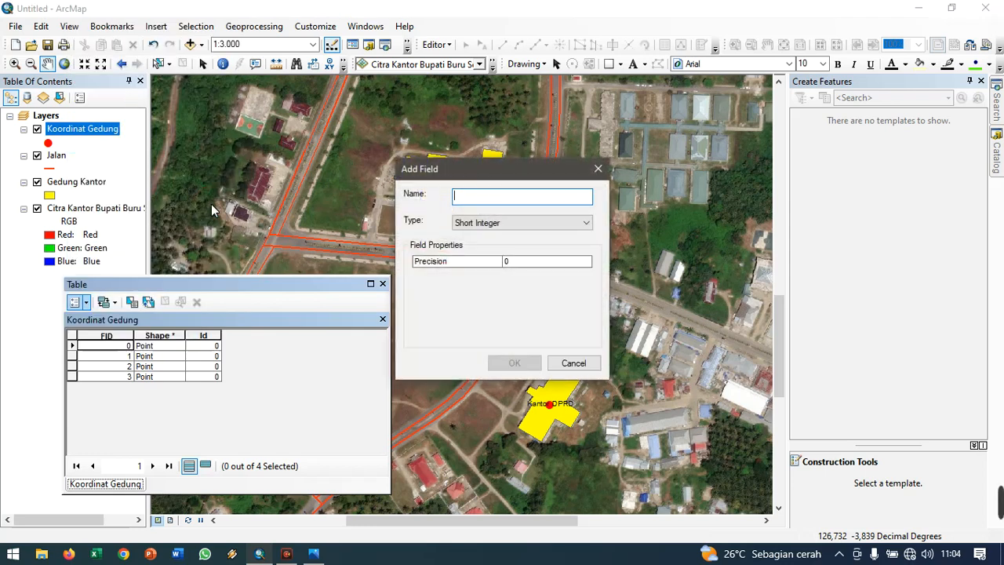
pyautogui.write('Nama')
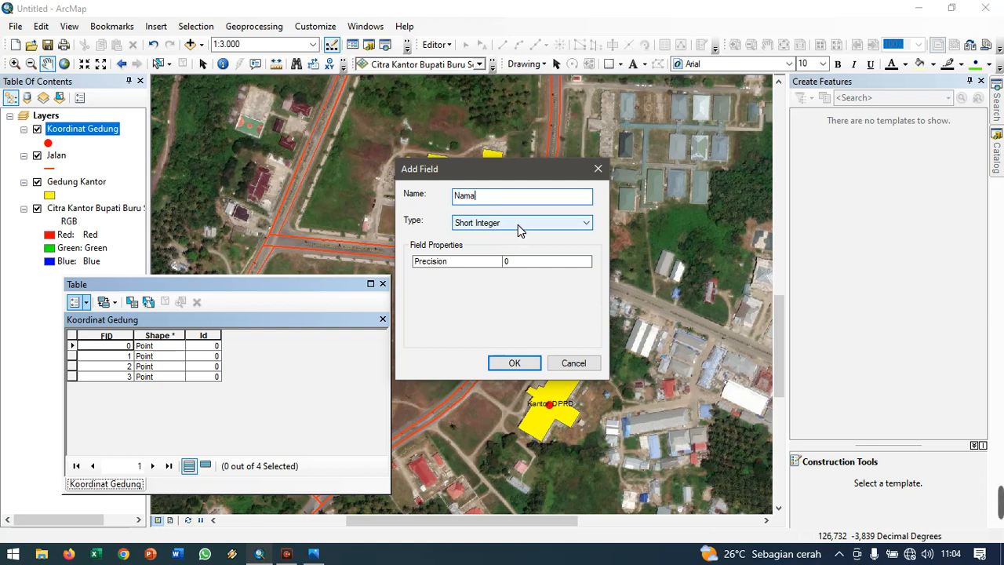
pyautogui.click(518, 225)
pyautogui.click(479, 277)
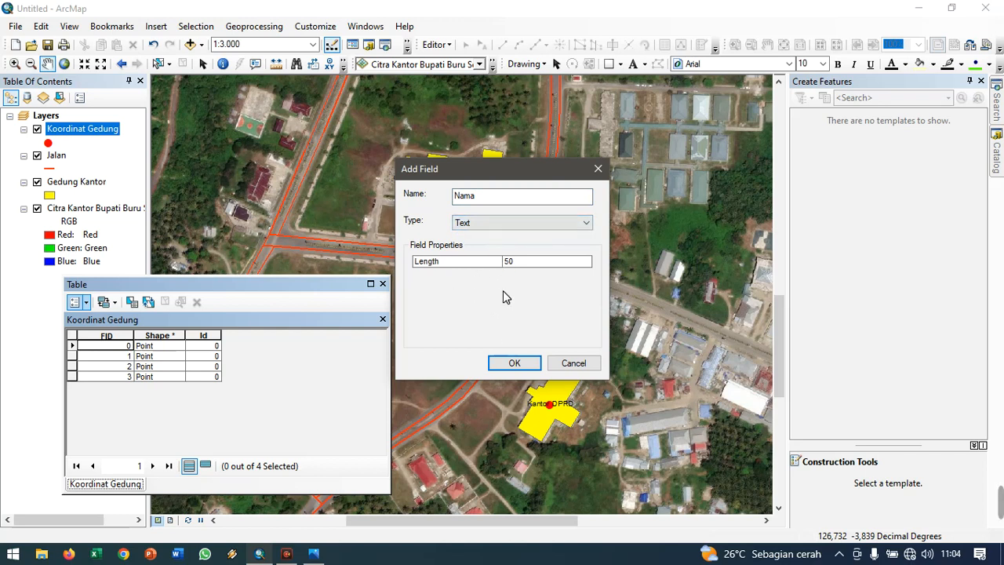
pyautogui.click(515, 364)
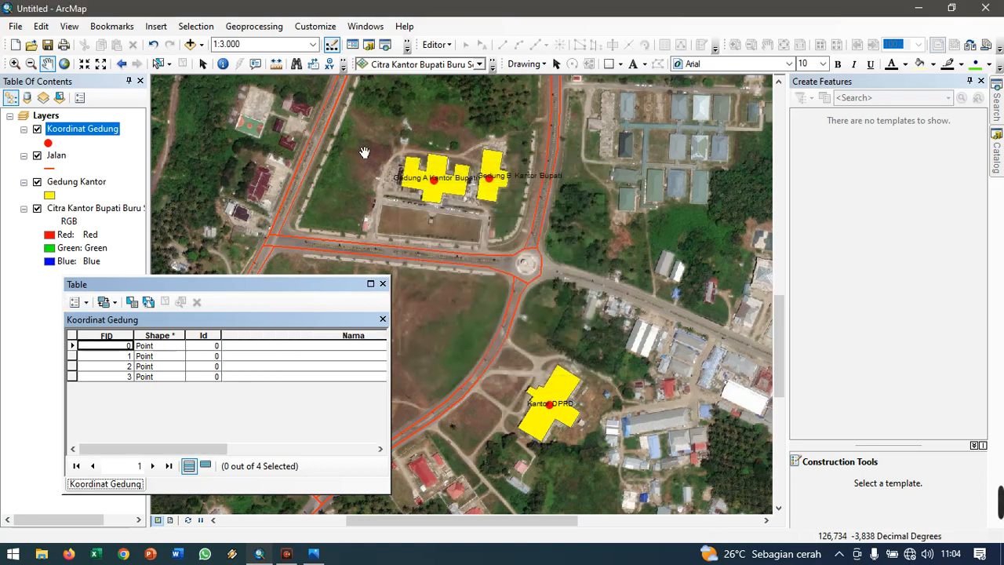
# - Start a new edit session and set the Nama value of the Gedung A point to "Gedung A Kantor Bupati"
pyautogui.click(437, 45)
pyautogui.click(463, 61)
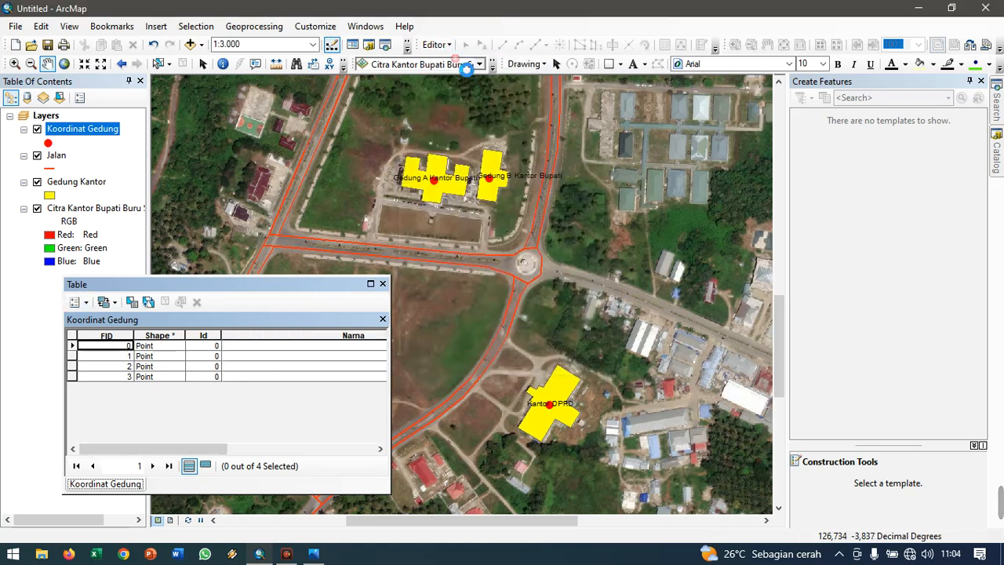
pyautogui.click(581, 435)
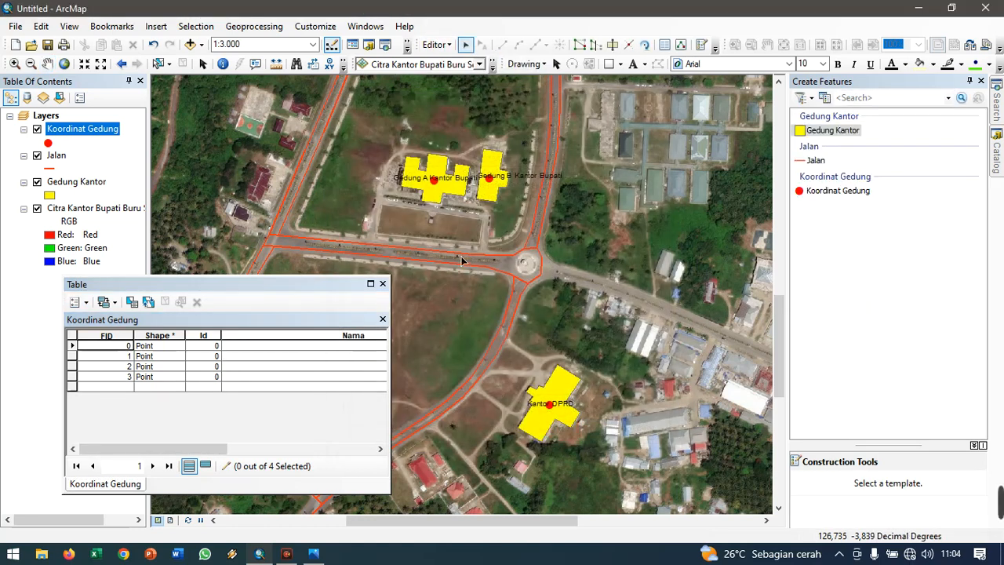
pyautogui.click(435, 181)
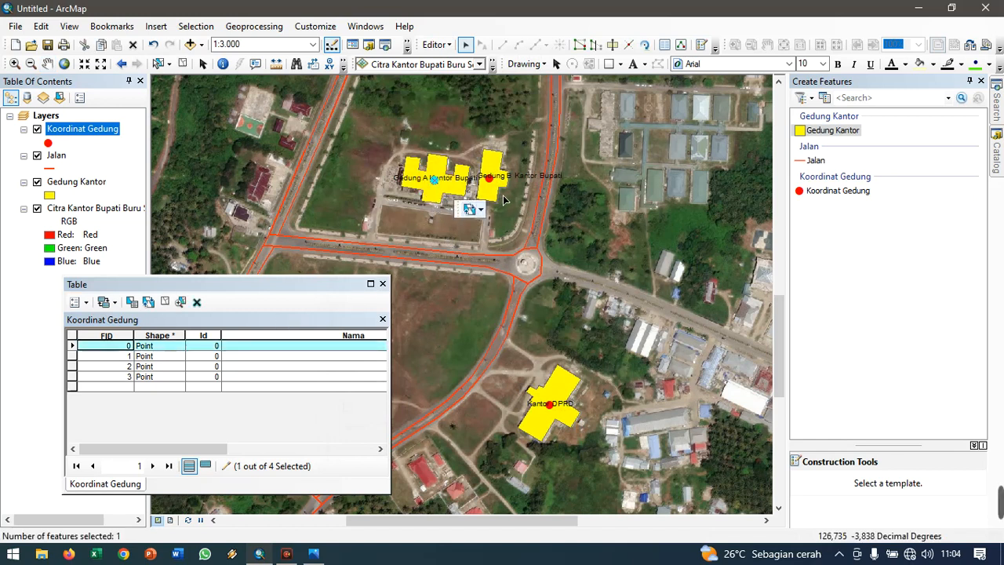
pyautogui.click(239, 353)
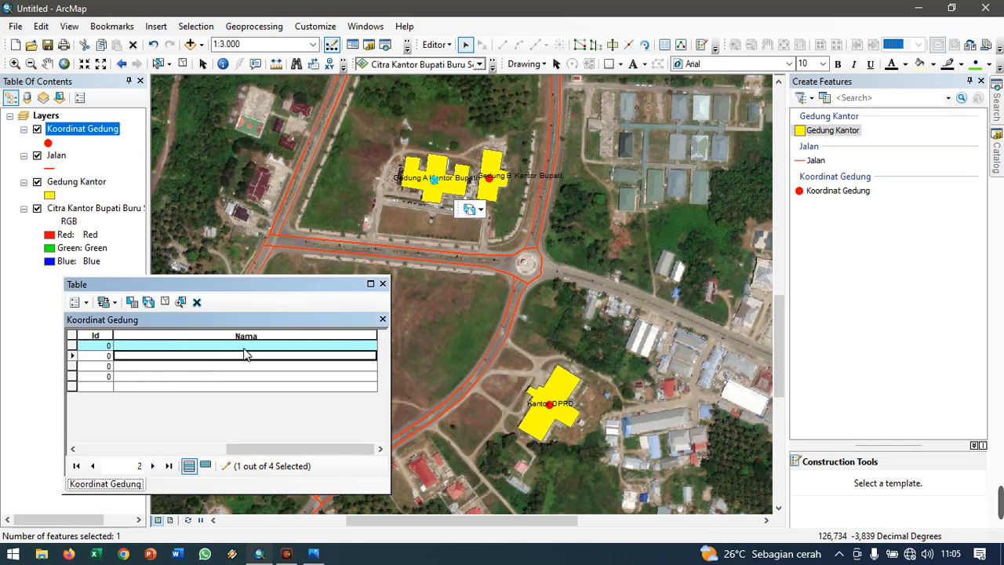
pyautogui.click(242, 348)
pyautogui.write('Gedung A Kantor Bupati')
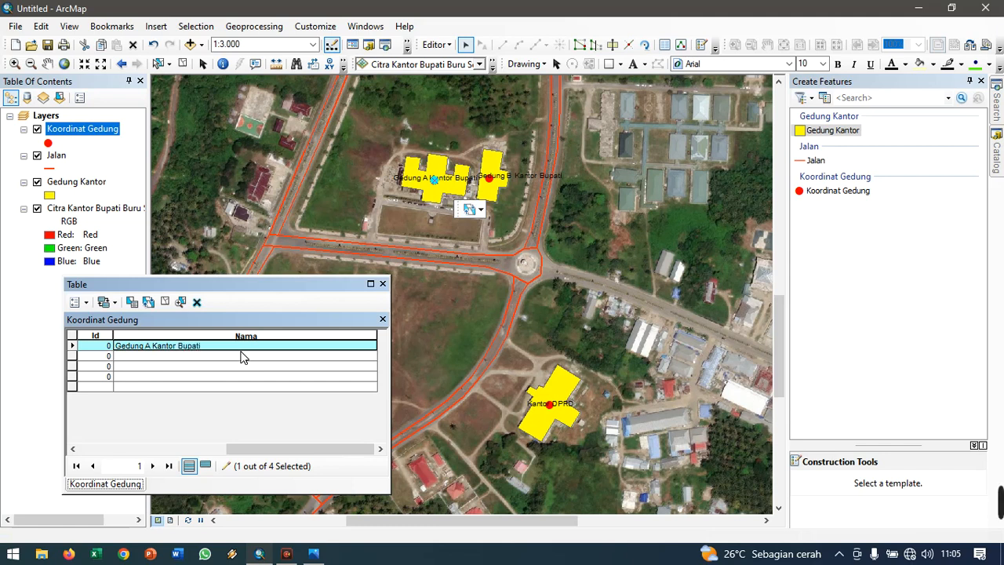
# - Select the point on Gedung B and set its Nama value to "Gedung B Kantor Bupati"
pyautogui.click(502, 191)
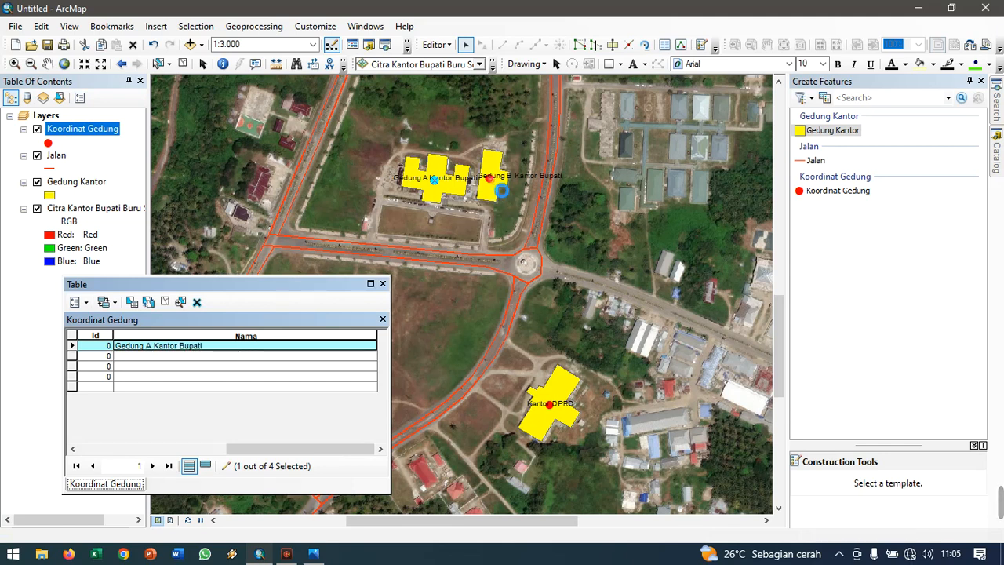
pyautogui.click(179, 357)
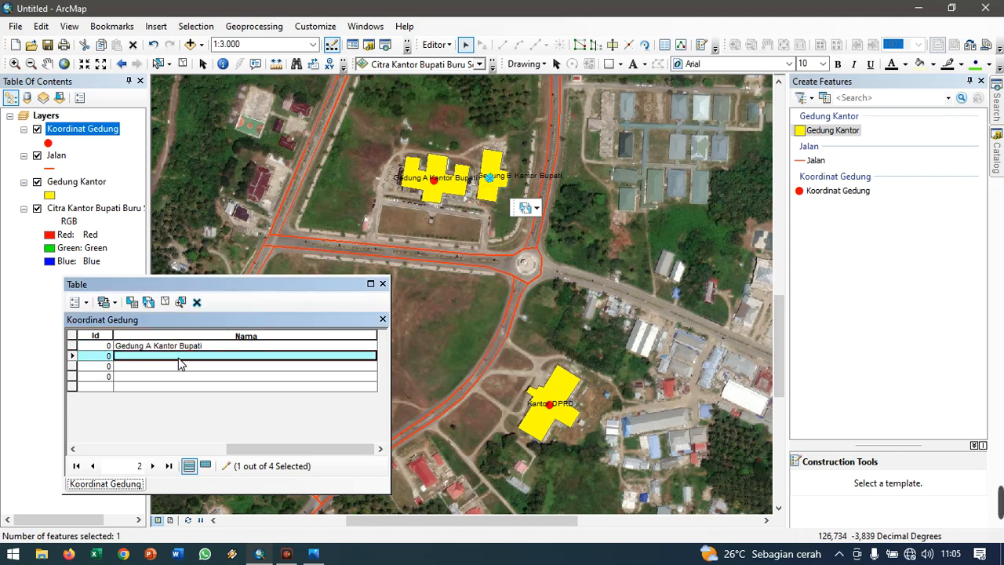
pyautogui.write('Gedung B Kantor Bupati')
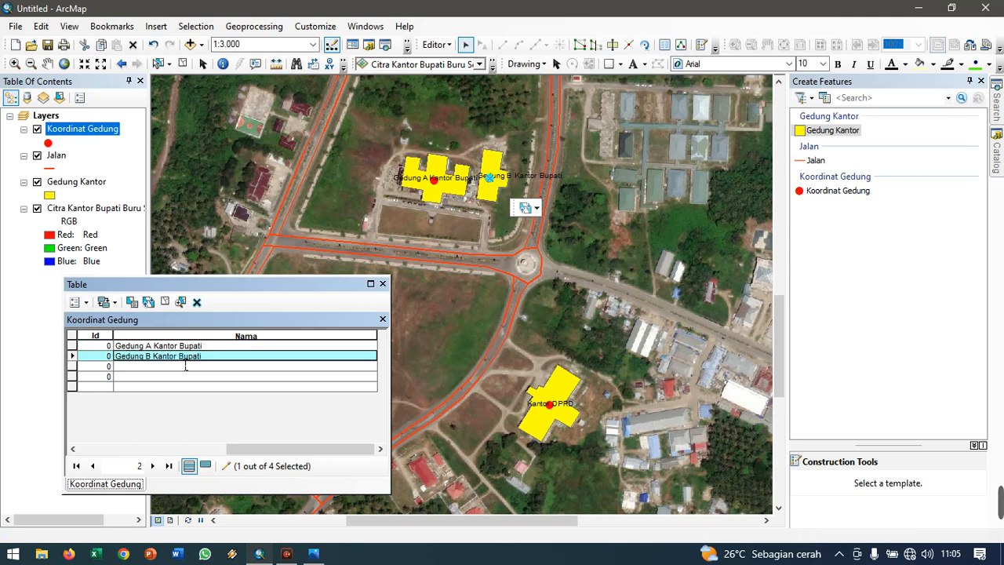
# - Select the point on the DPRD building and set its Nama value to "Kantor DPRD"
pyautogui.click(564, 421)
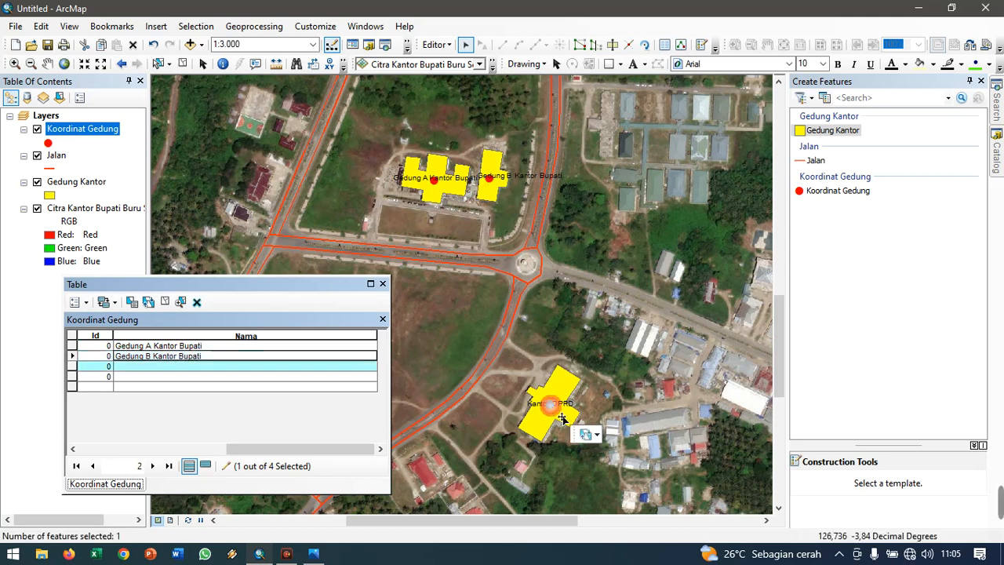
pyautogui.click(189, 363)
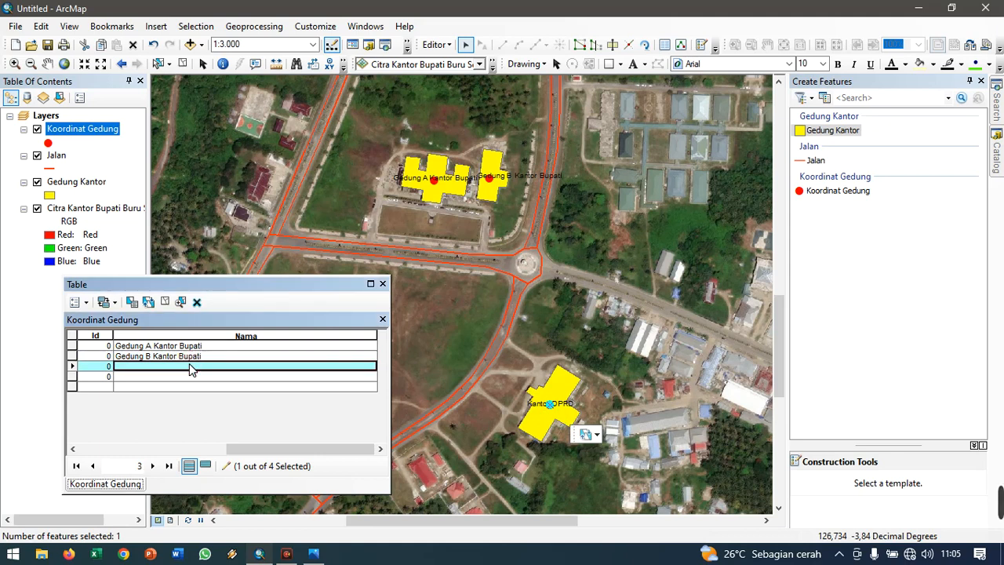
pyautogui.write('Kantor DPRD')
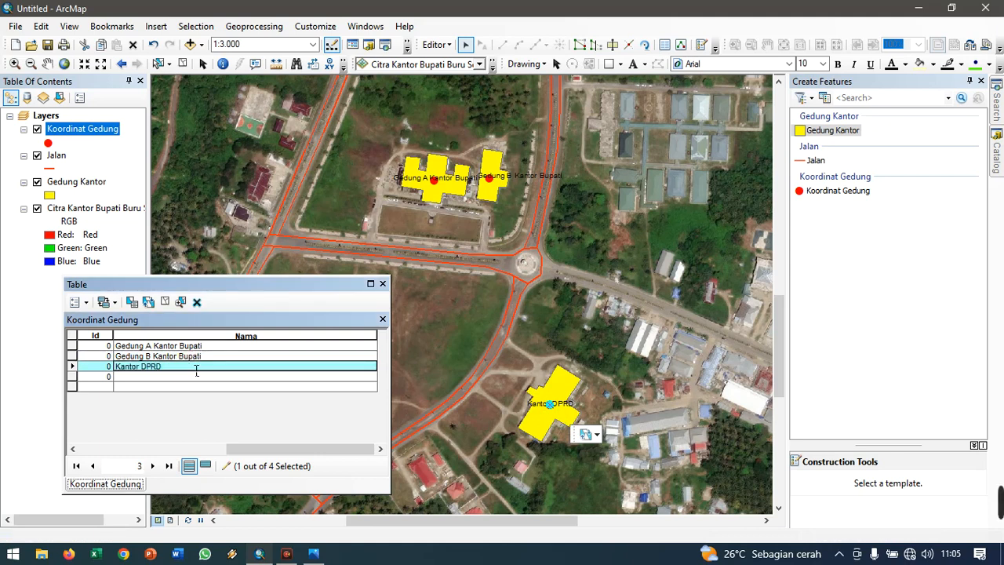
# - Select the point on the Tribun Alun-Alun building and set its Nama value to "Alun-Alun Kota Namrole"
pyautogui.click(47, 64)
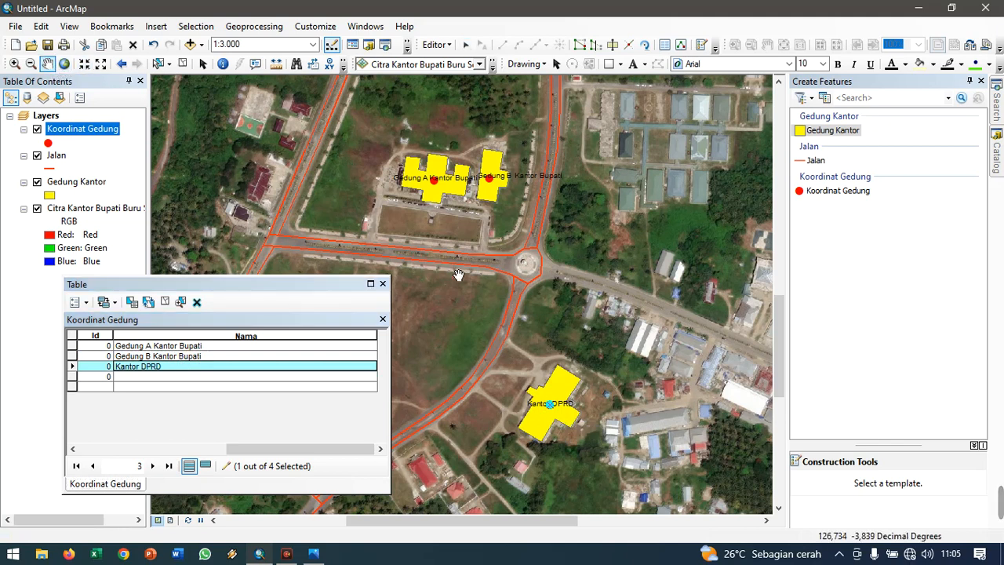
pyautogui.moveTo(459, 275); pyautogui.dragTo(667, 244)
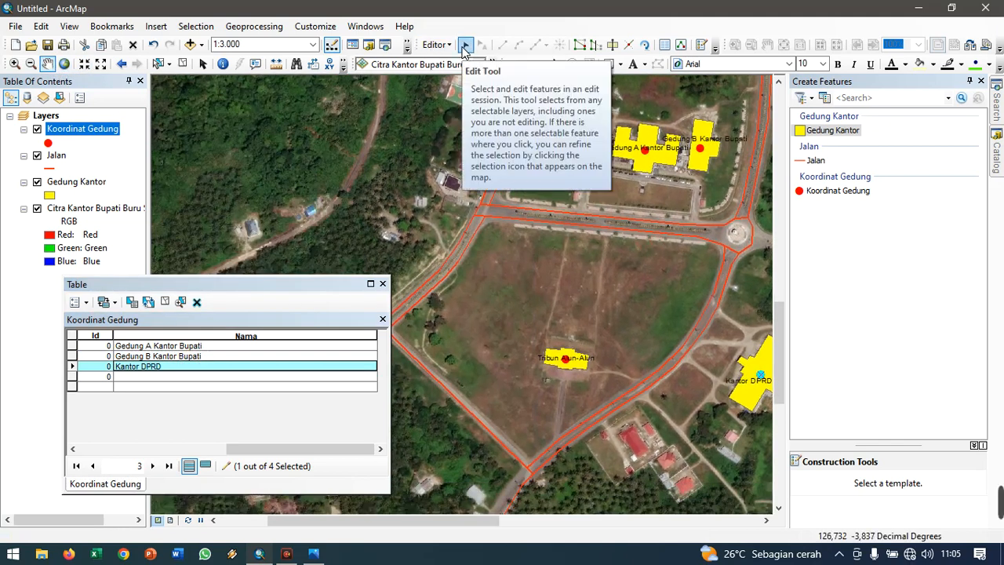
pyautogui.click(465, 46)
pyautogui.click(569, 361)
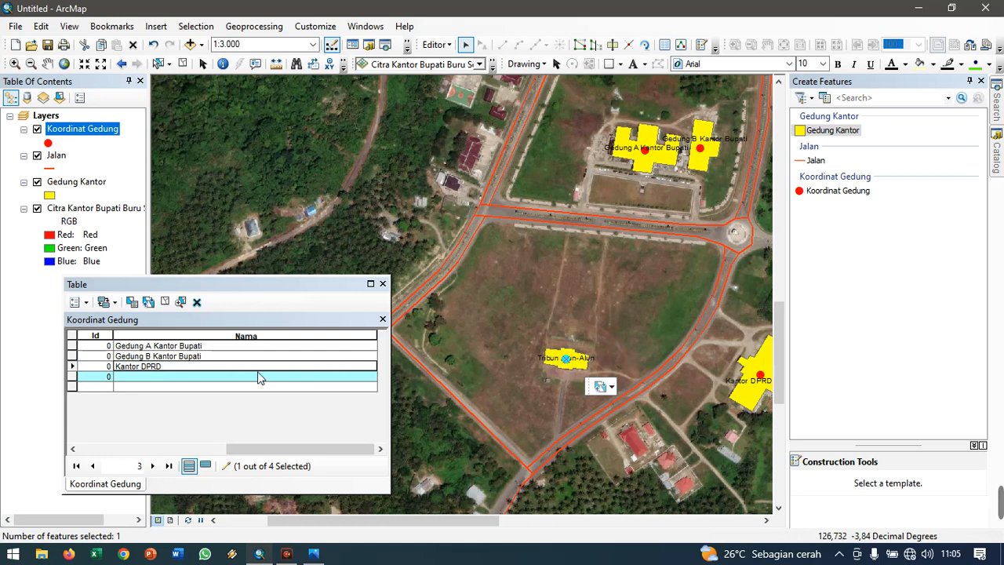
pyautogui.click(165, 379)
pyautogui.write('Alun-Alun Kota Namrole')
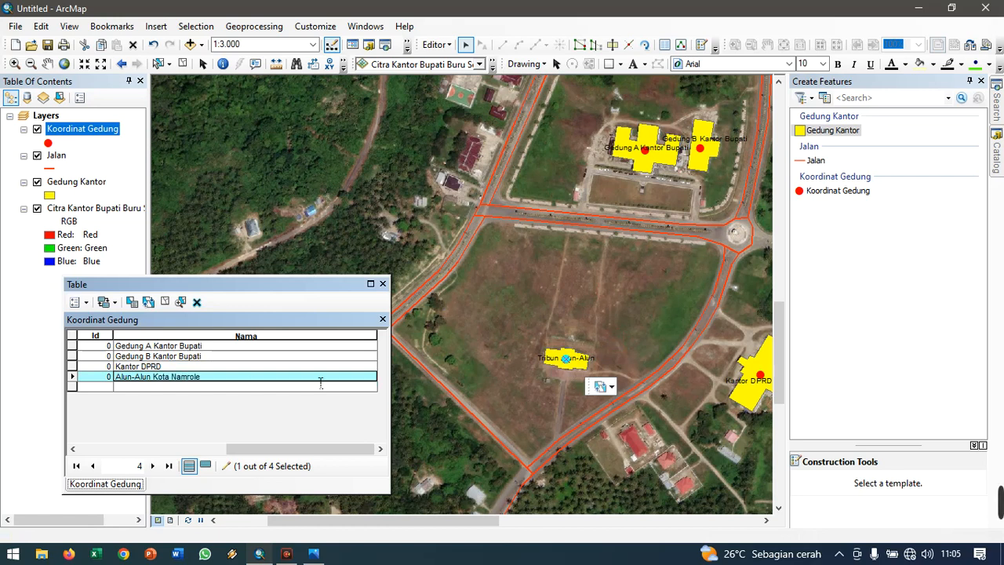
# - Stop editing, save the edits, and close the Koordinat Gedung attribute table
pyautogui.click(437, 45)
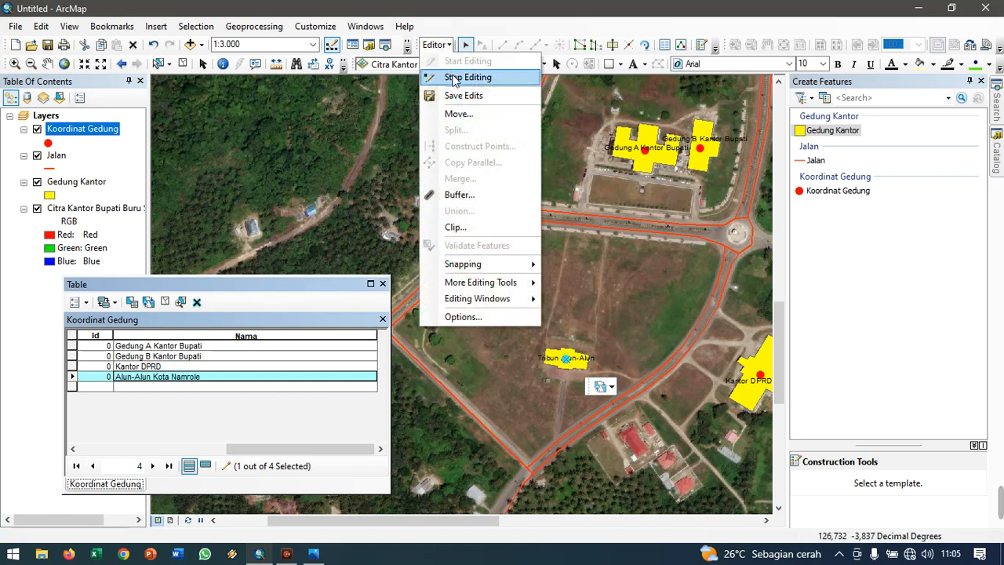
pyautogui.click(453, 78)
pyautogui.click(452, 322)
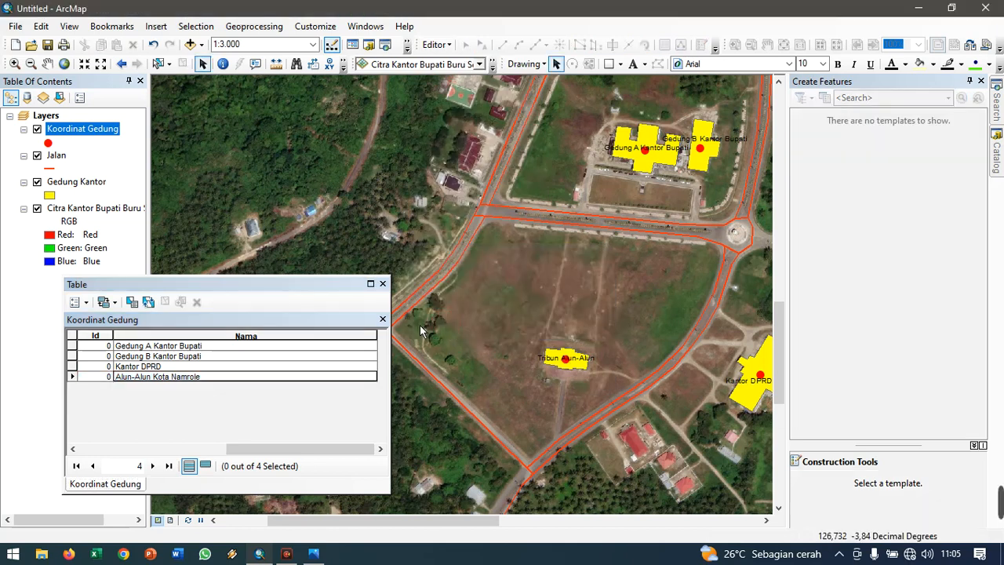
pyautogui.click(384, 284)
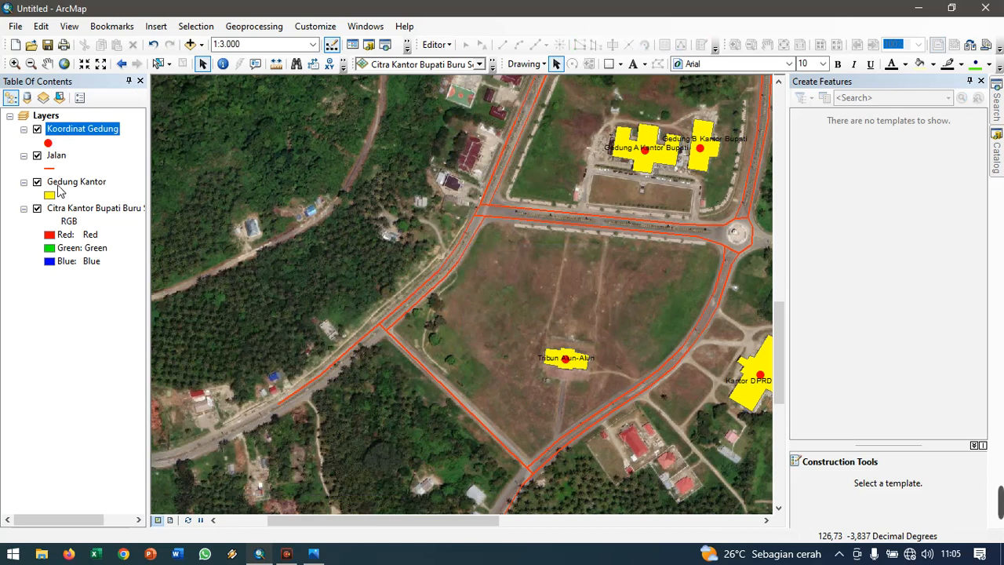
# - Turn off feature labels for the Gedung Kantor layer in its layer properties
pyautogui.click(47, 64)
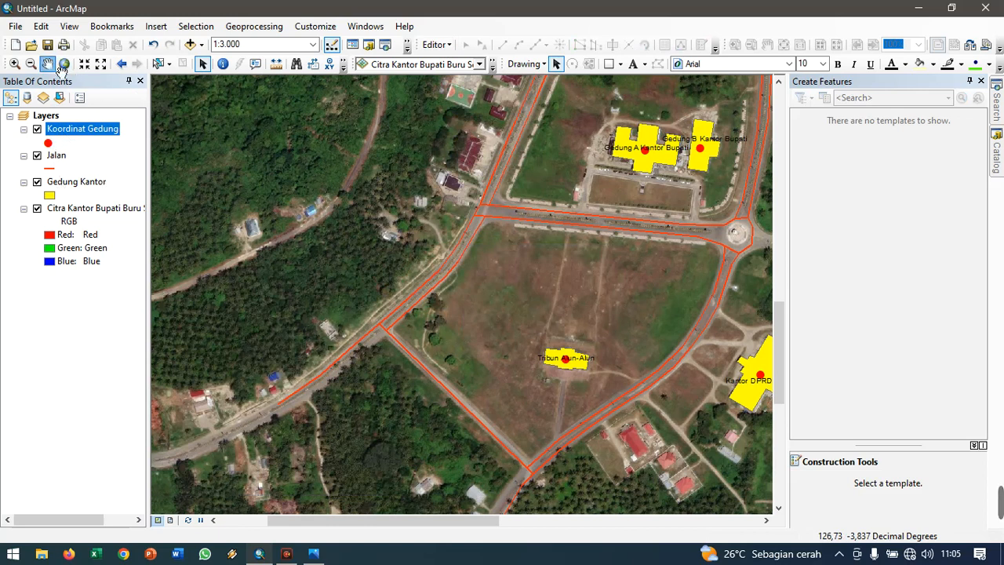
pyautogui.moveTo(495, 237); pyautogui.dragTo(296, 238)
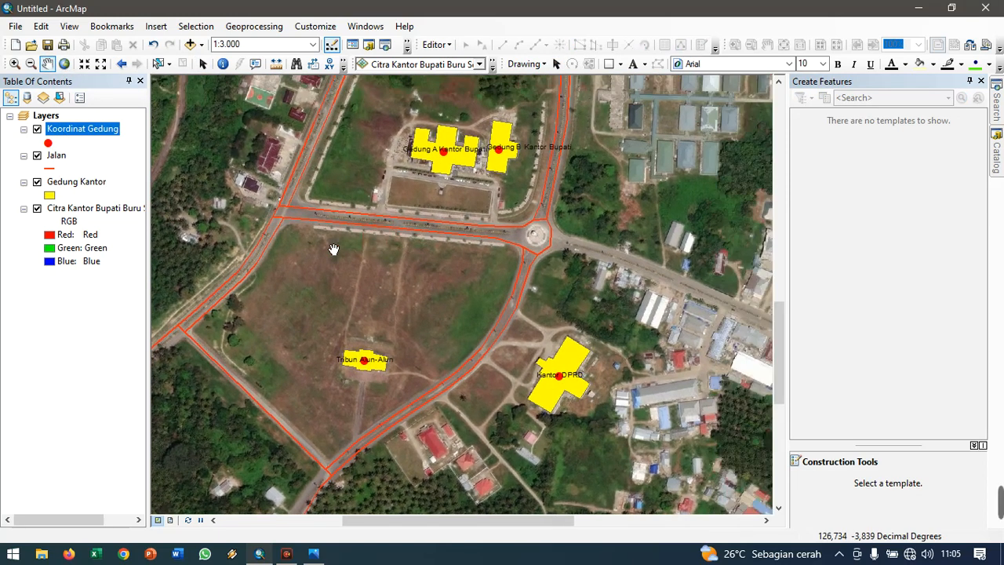
pyautogui.rightClick(71, 187)
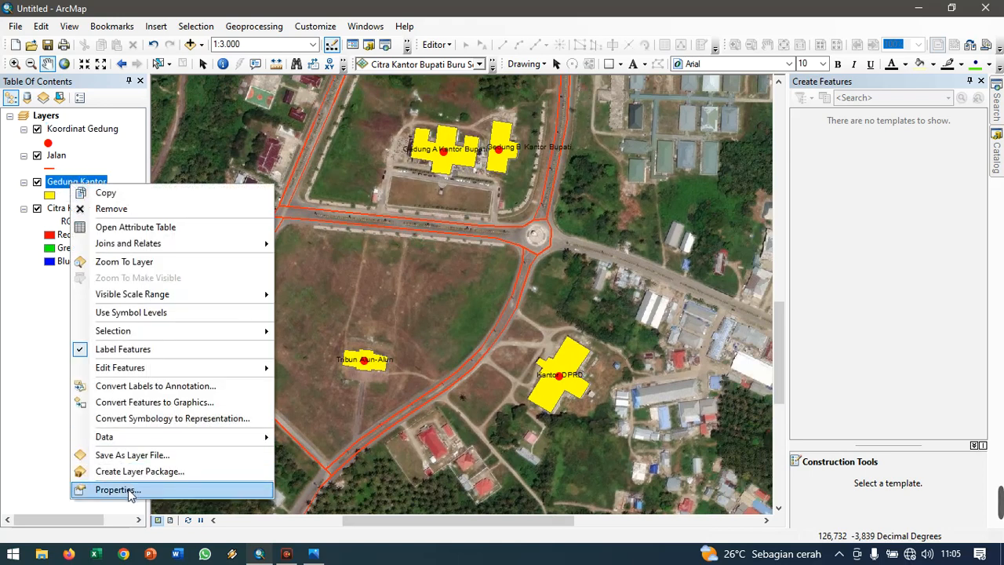
pyautogui.click(118, 490)
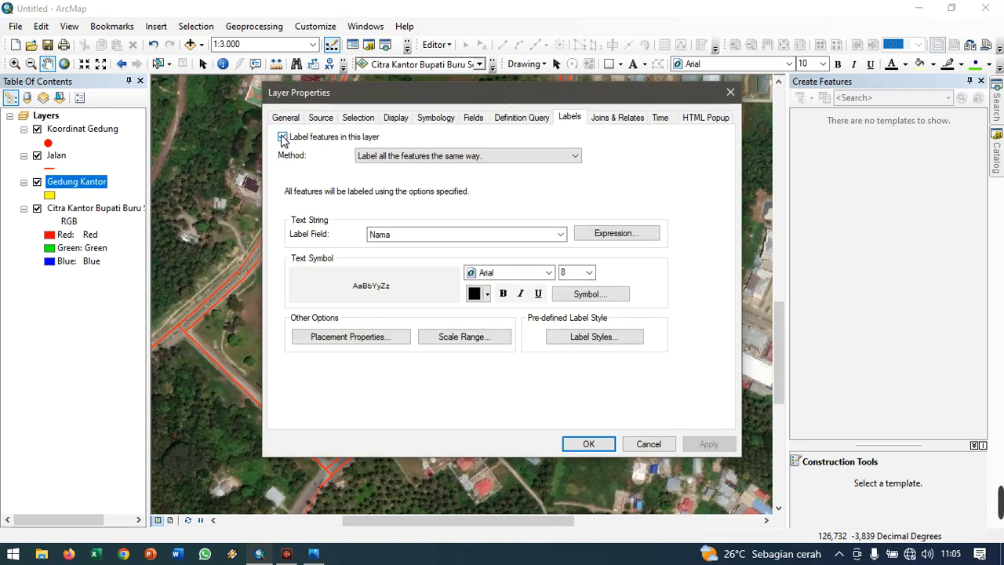
pyautogui.click(282, 137)
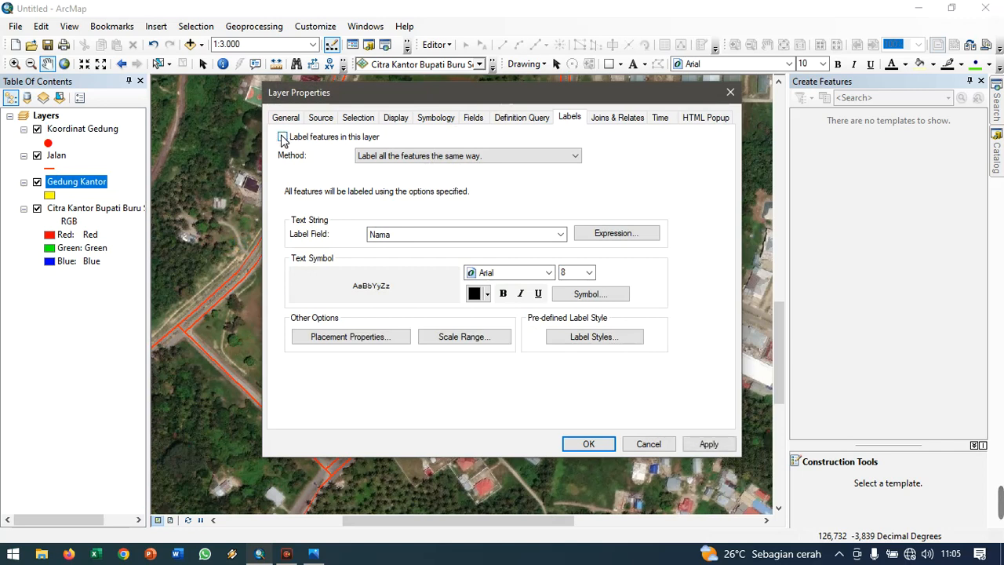
pyautogui.click(588, 445)
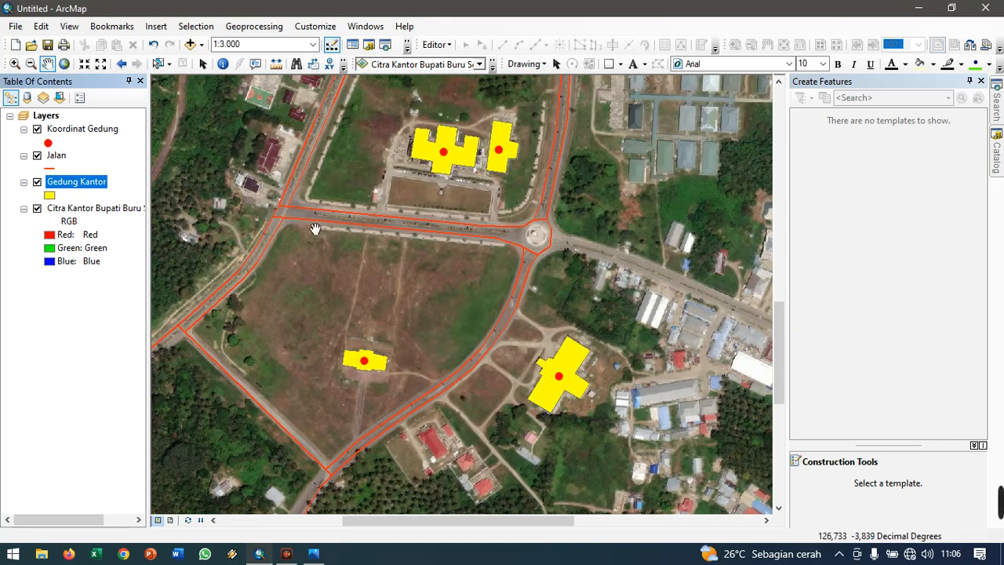
# - Turn on feature labels for the Koordinat Gedung layer, using Nama as the label field
pyautogui.rightClick(67, 136)
pyautogui.click(120, 434)
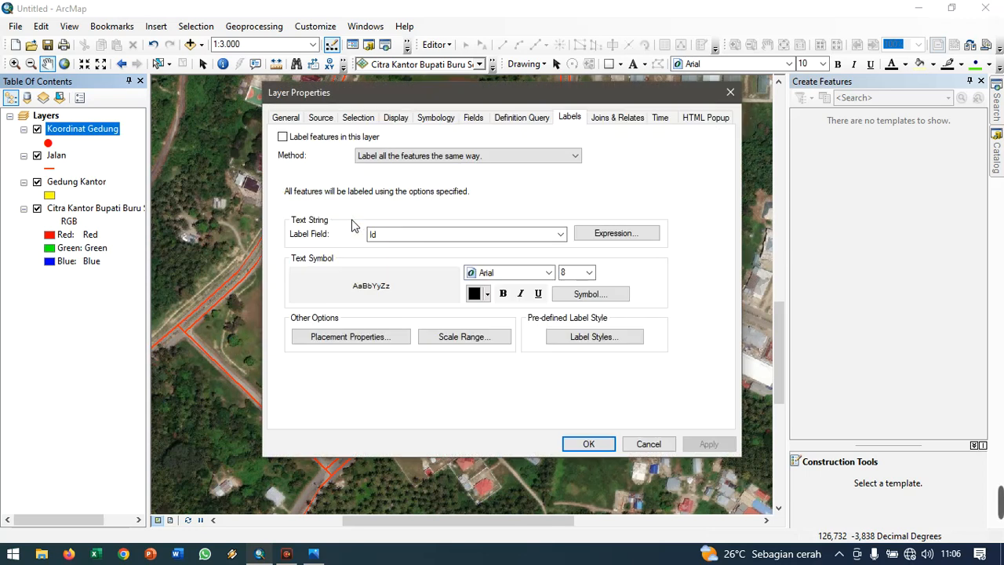
pyautogui.click(302, 137)
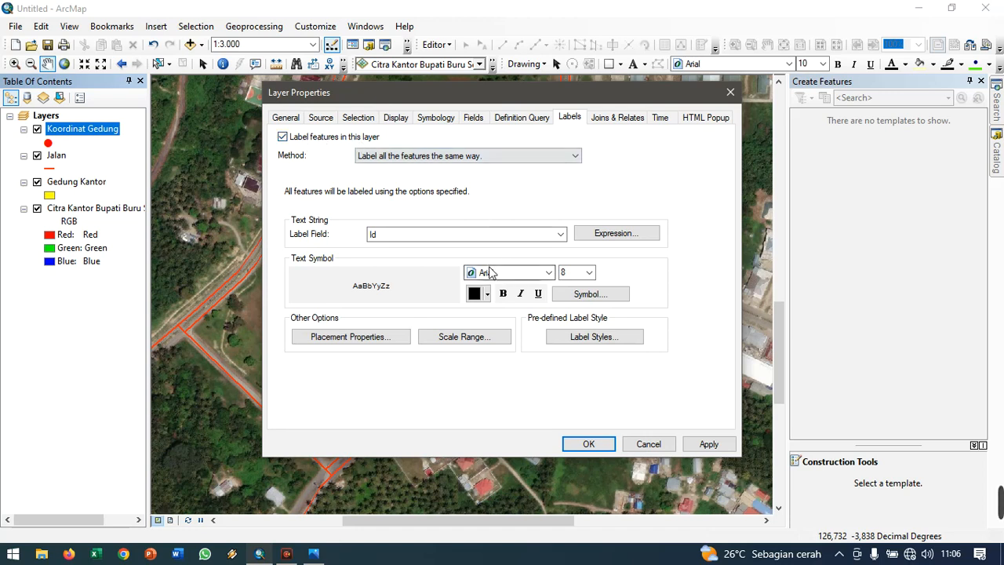
pyautogui.click(466, 236)
pyautogui.click(466, 259)
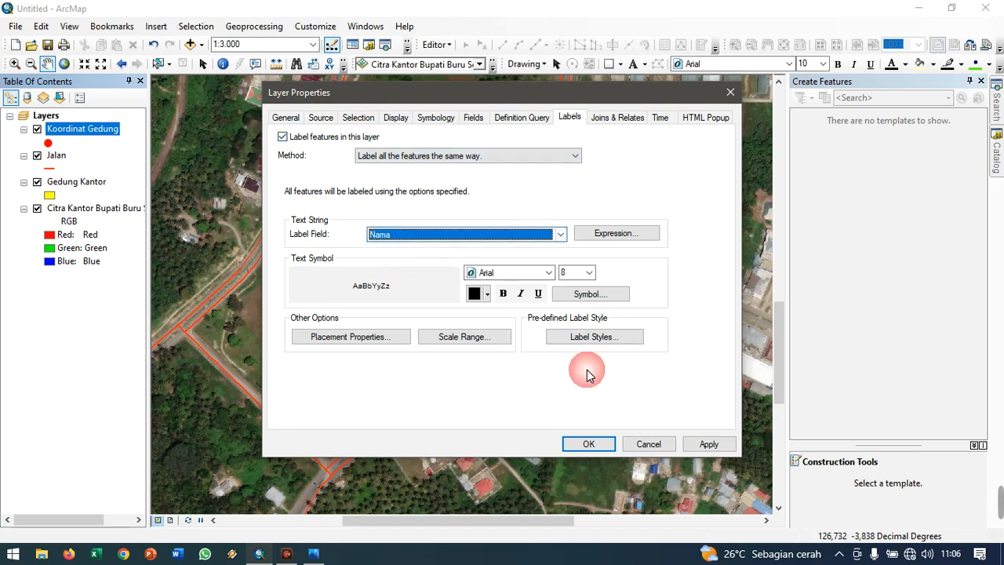
pyautogui.click(587, 443)
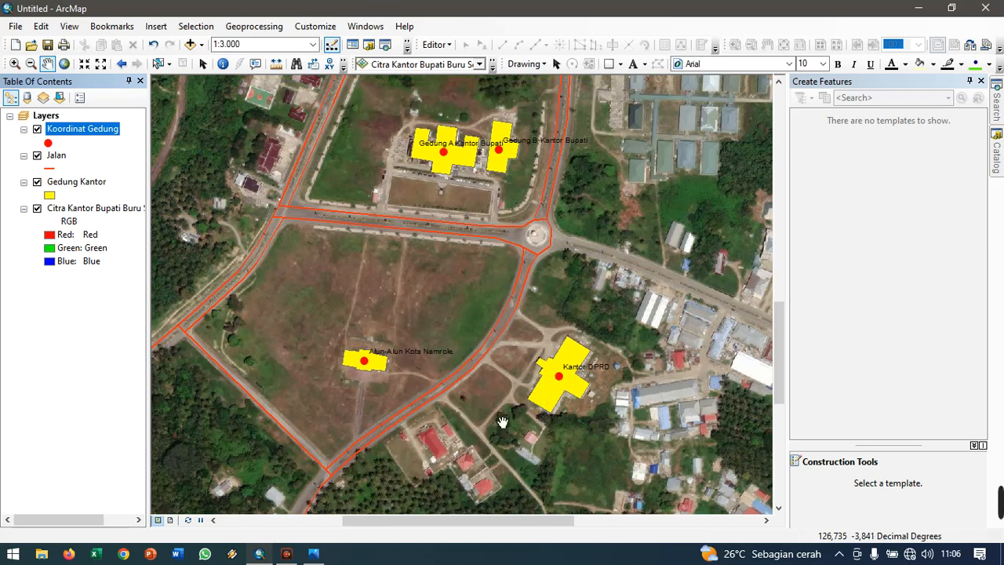
# - Examine the point labels on each building up close, and view the whole digitized complex together
pyautogui.scroll(3, 380, 383)
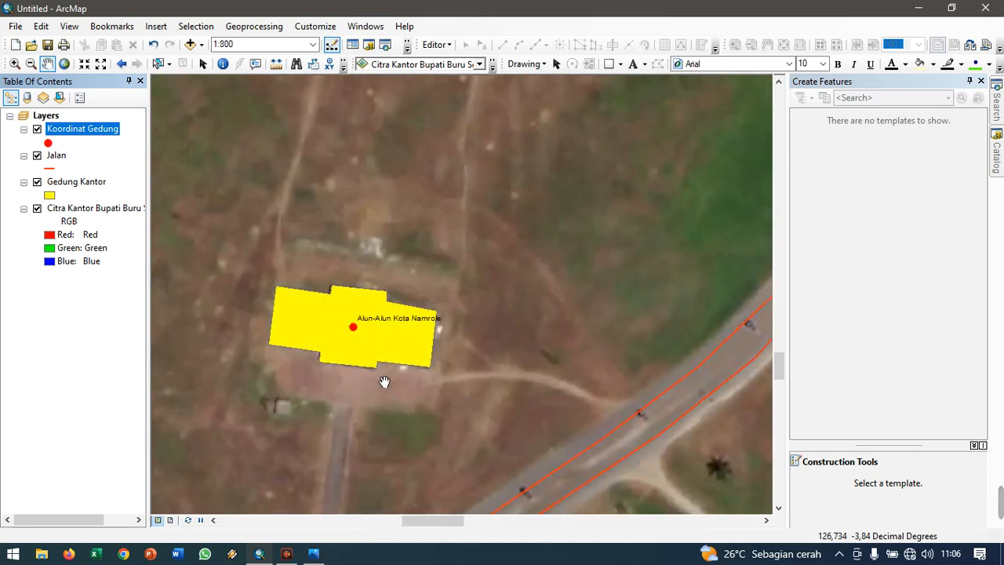
pyautogui.scroll(2, 404, 366)
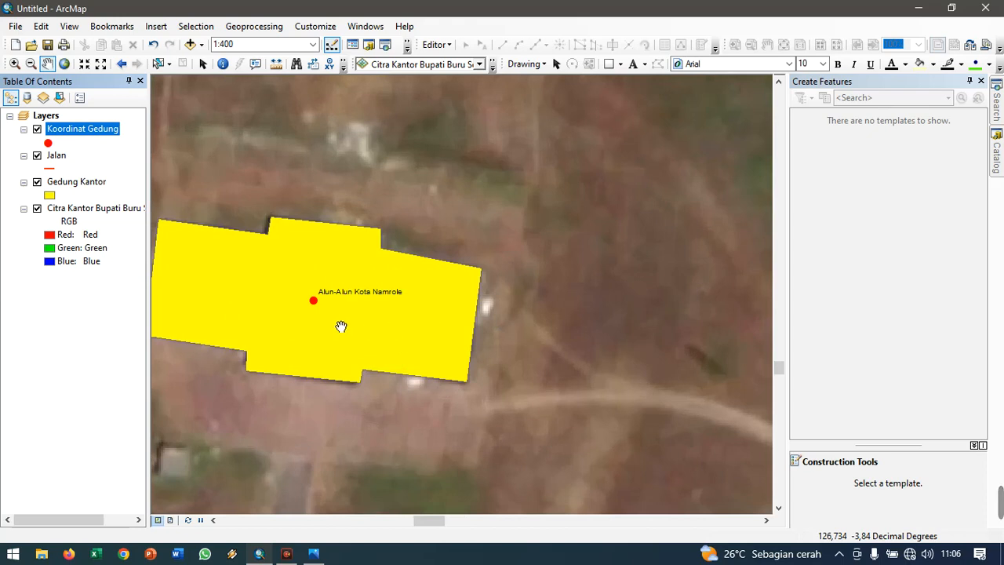
pyautogui.moveTo(616, 348); pyautogui.dragTo(299, 226)
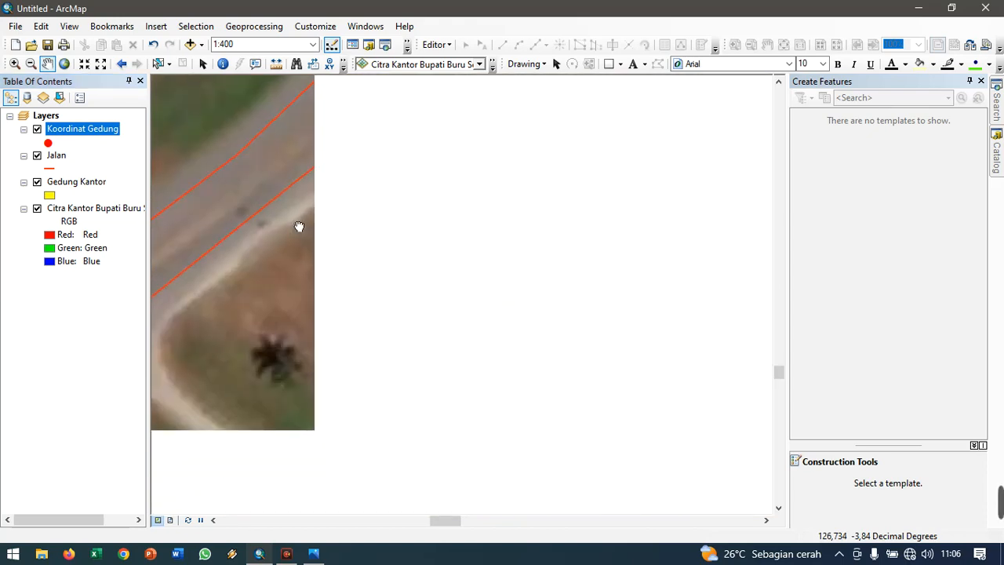
pyautogui.scroll(2, 361, 282)
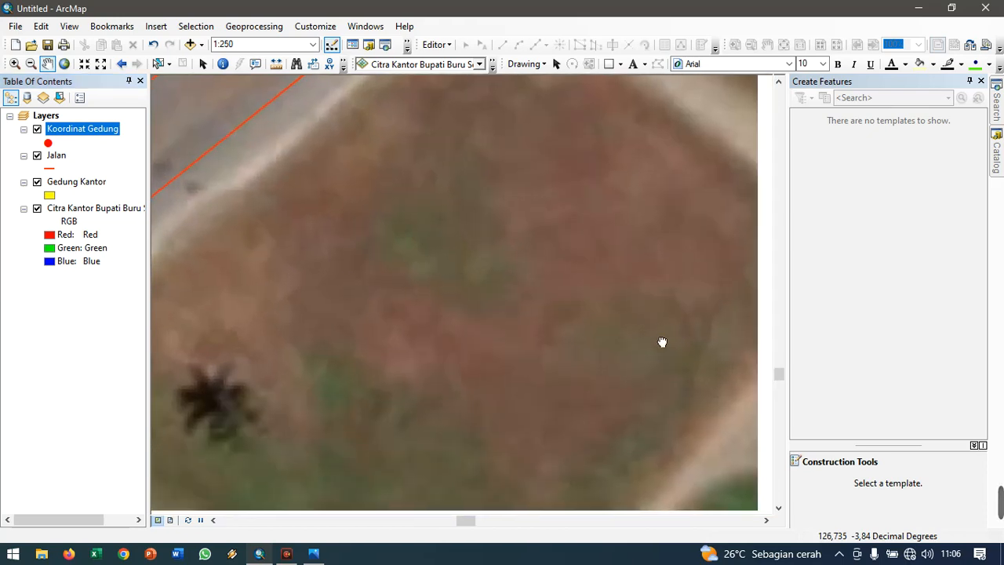
pyautogui.moveTo(663, 342); pyautogui.dragTo(243, 235)
pyautogui.moveTo(712, 237); pyautogui.dragTo(137, 319)
pyautogui.scroll(2, 441, 342)
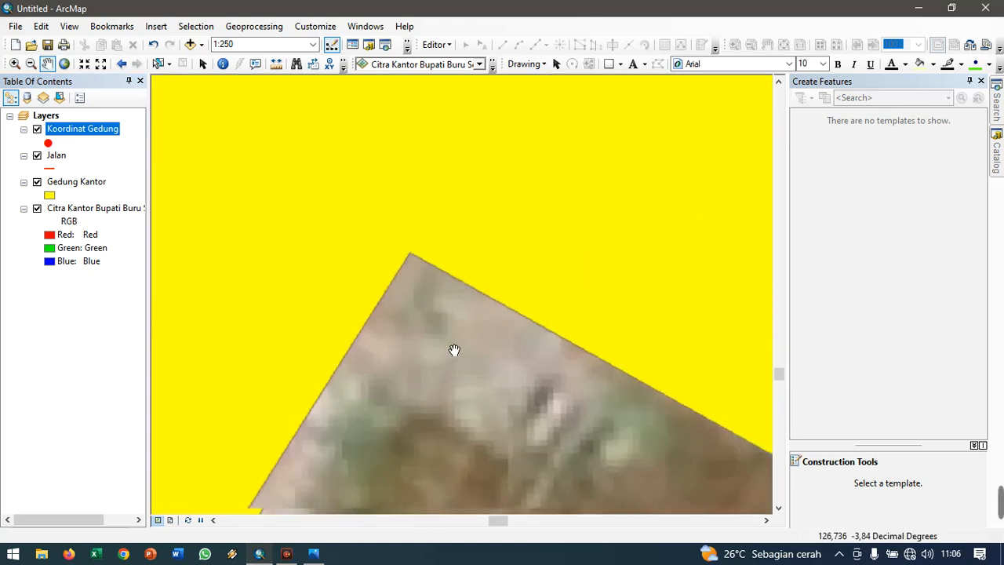
pyautogui.scroll(-5, 479, 355)
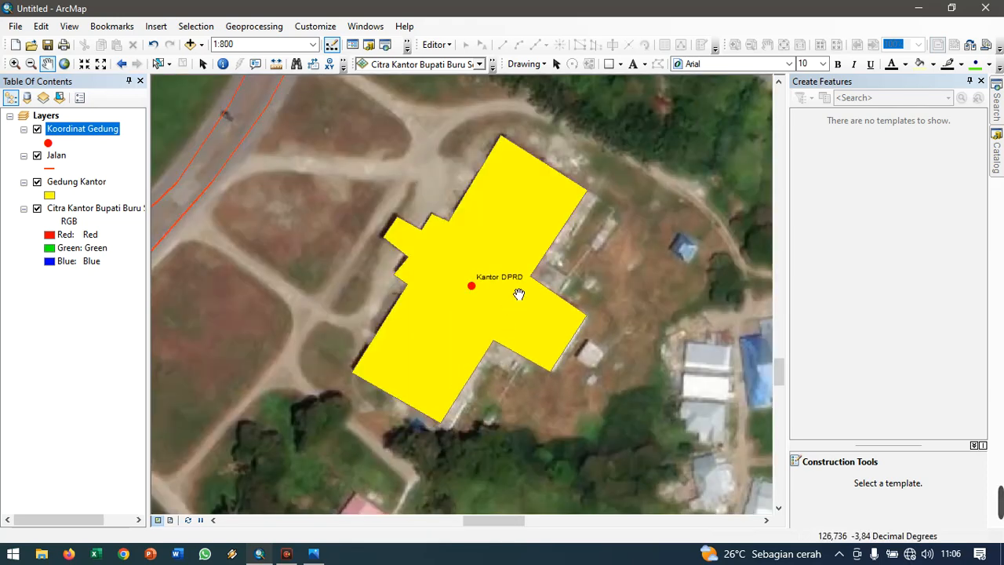
pyautogui.moveTo(532, 222); pyautogui.dragTo(538, 441)
pyautogui.moveTo(400, 269); pyautogui.dragTo(526, 514)
pyautogui.moveTo(424, 247); pyautogui.dragTo(668, 508)
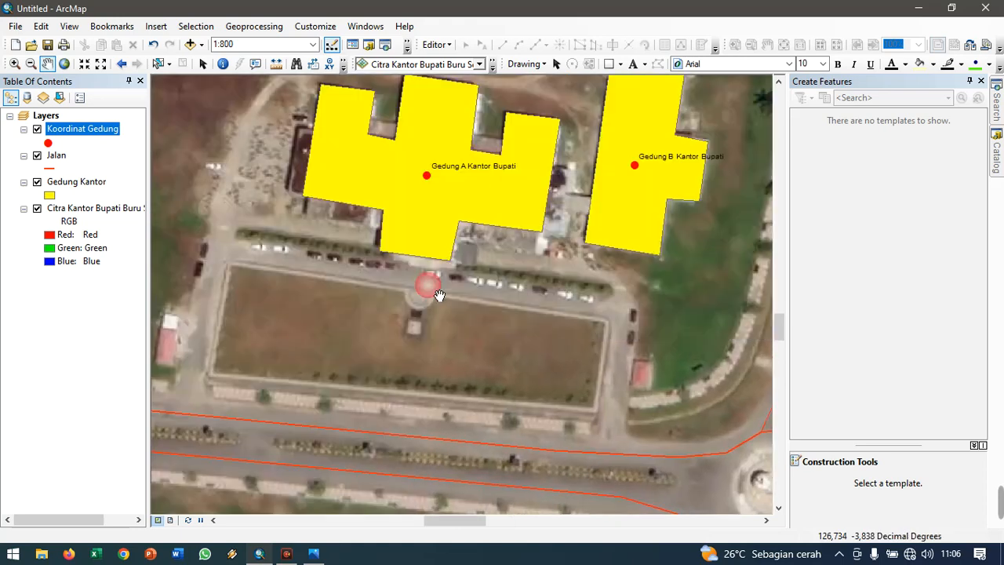
pyautogui.moveTo(439, 295); pyautogui.dragTo(445, 425)
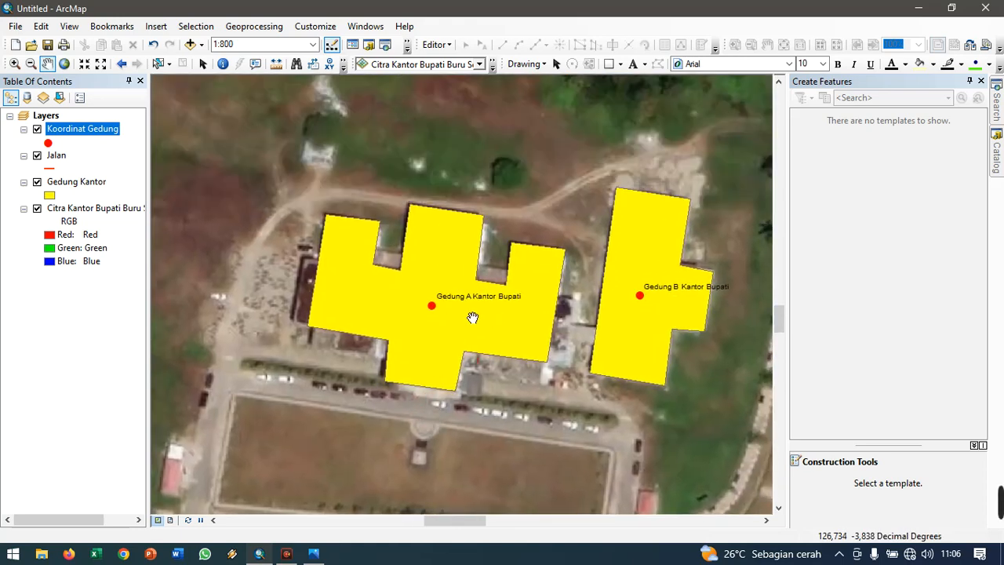
pyautogui.scroll(2, 607, 338)
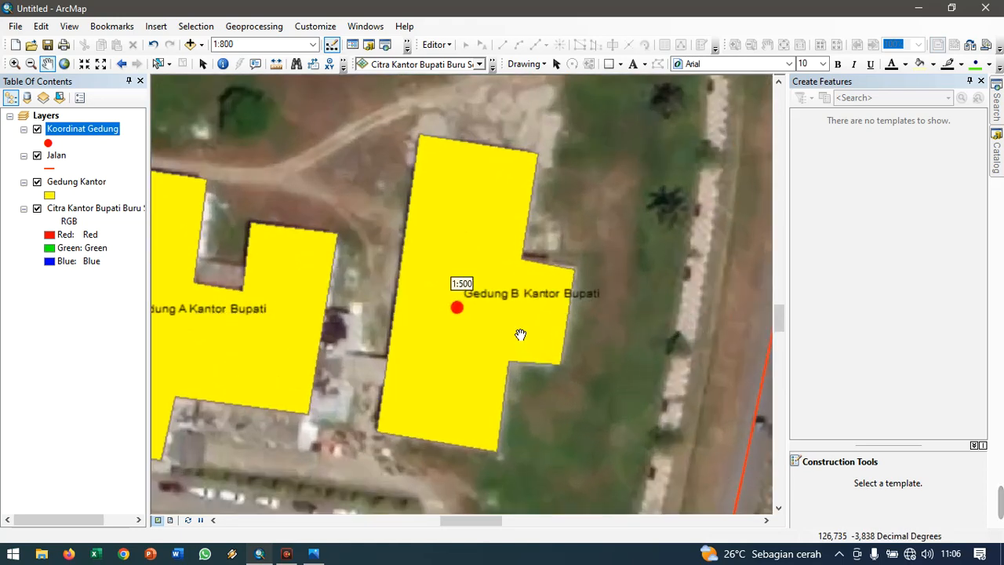
pyautogui.scroll(1, 462, 332)
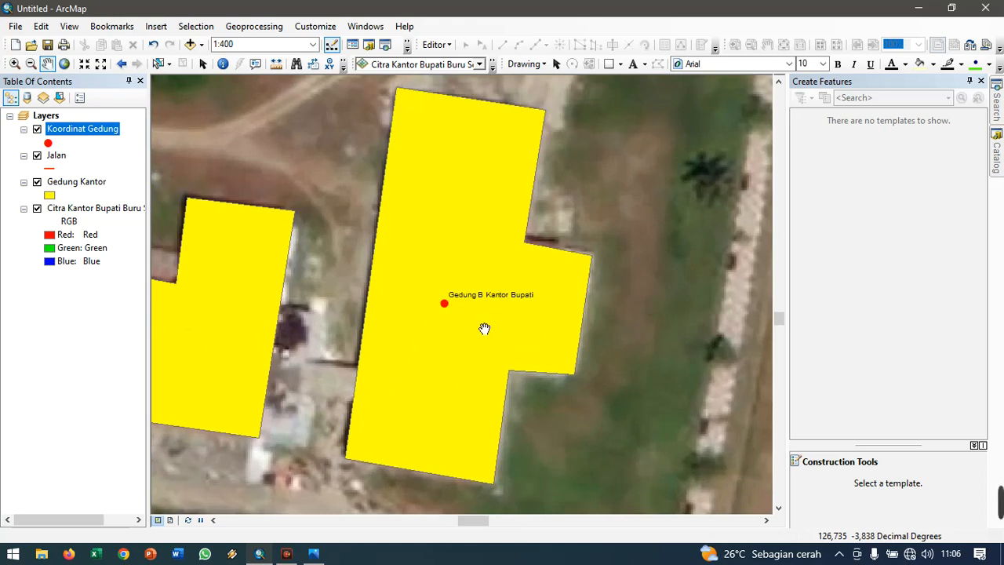
pyautogui.scroll(-3, 557, 327)
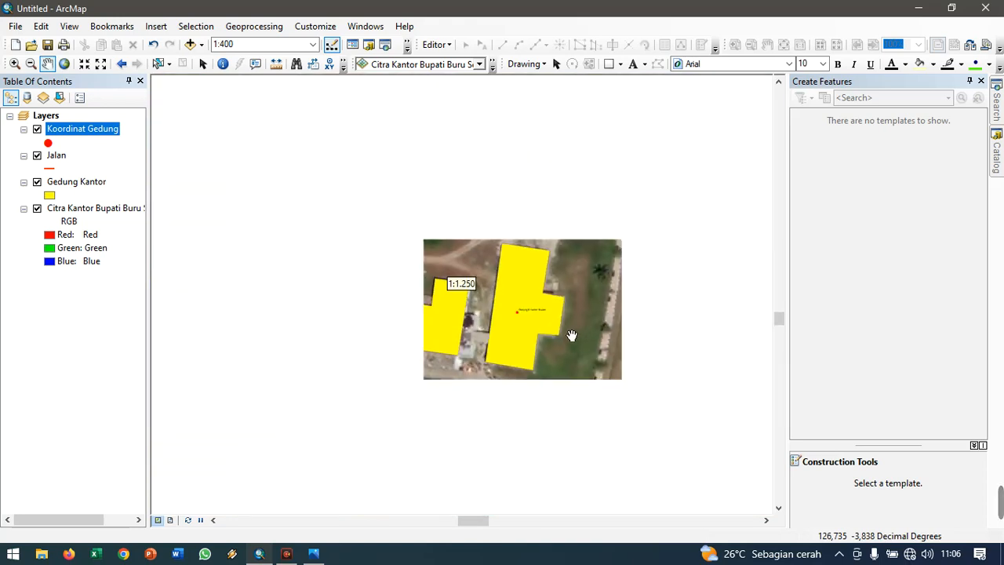
pyautogui.scroll(-2, 571, 384)
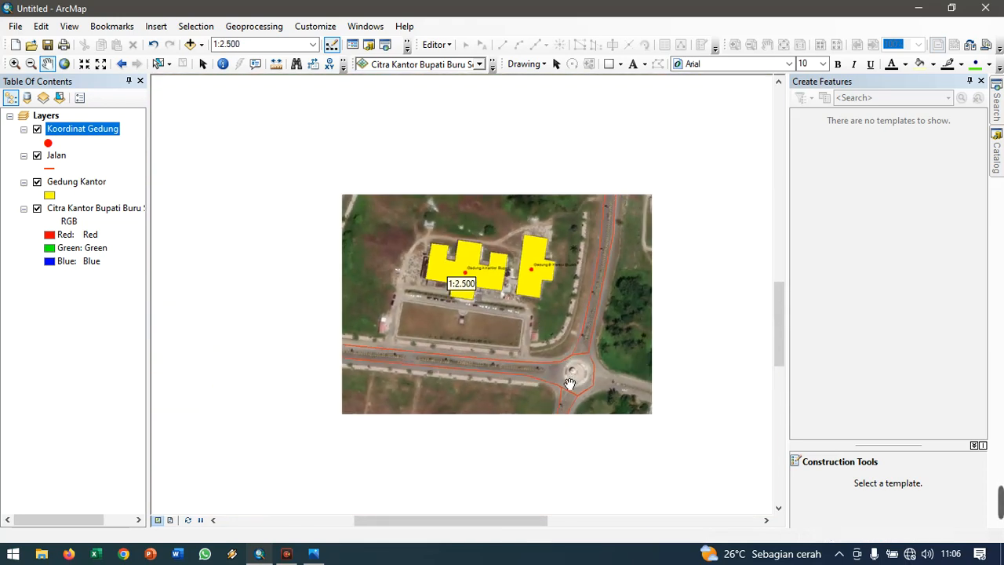
pyautogui.moveTo(574, 380); pyautogui.dragTo(594, 302)
pyautogui.moveTo(592, 348); pyautogui.dragTo(578, 319)
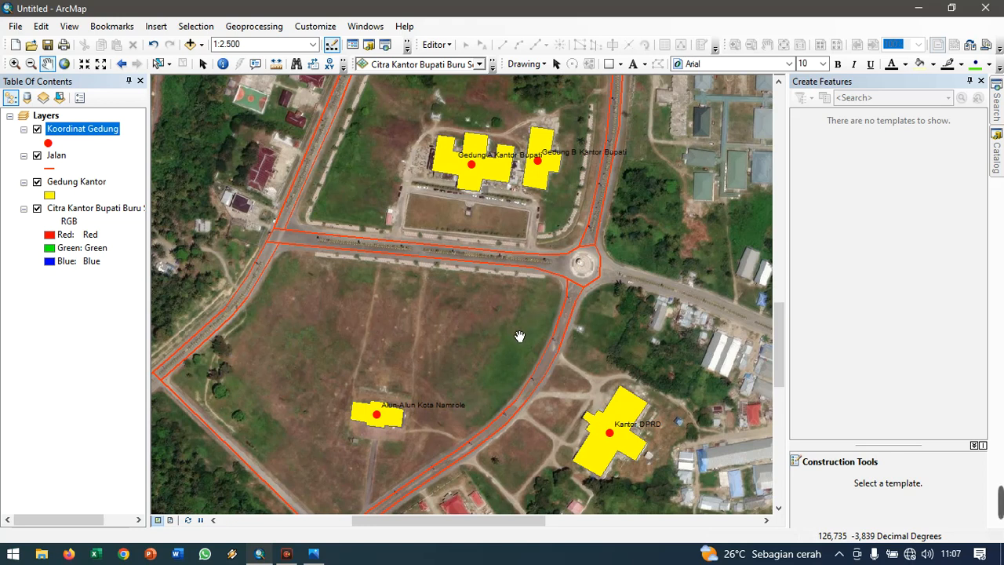
pyautogui.moveTo(518, 336); pyautogui.dragTo(510, 362)
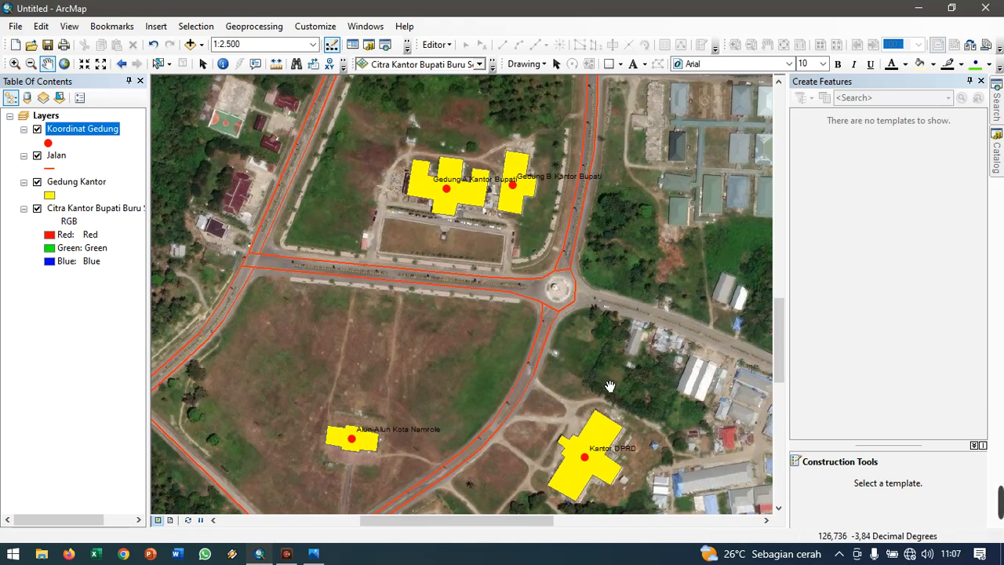
pyautogui.scroll(-1, 615, 387)
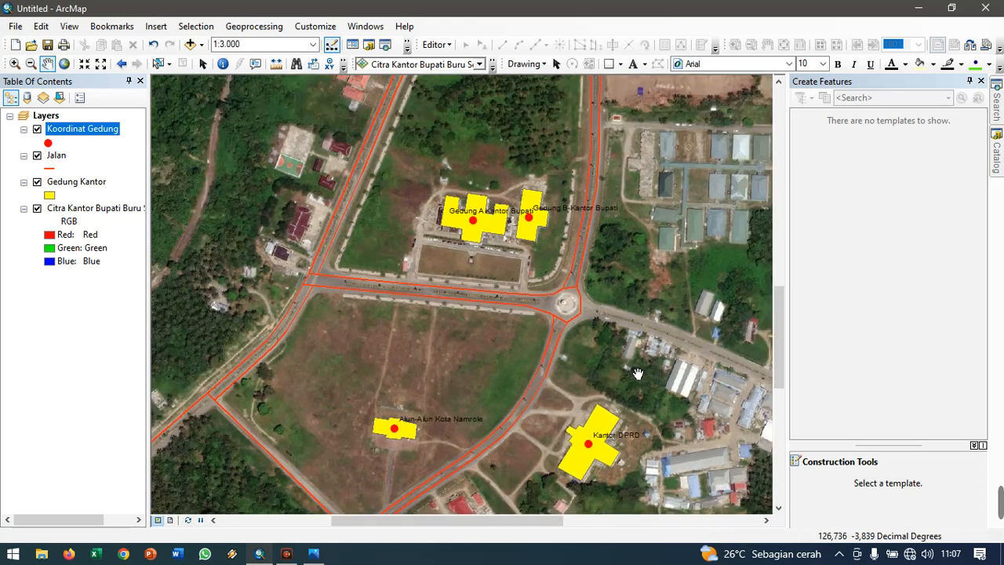